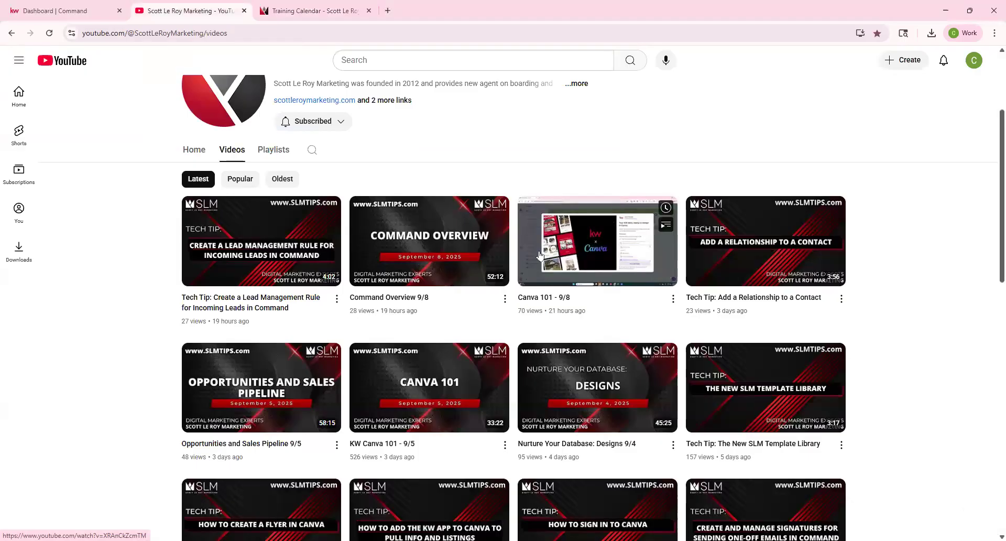
# On the Training Calendar, view the September 9 'NEW! Customizing your Website' class details.
pyautogui.click(306, 11)
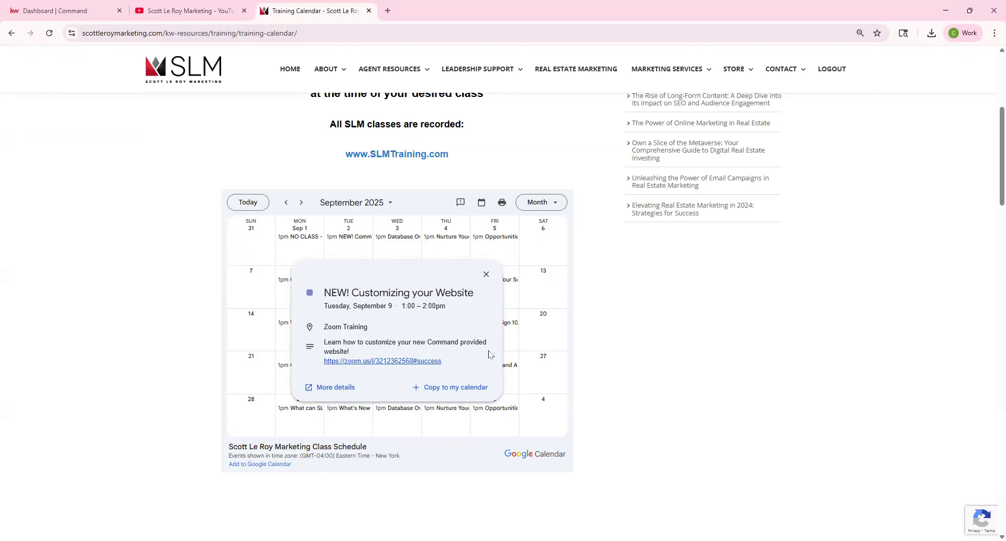
pyautogui.click(534, 73)
pyautogui.click(48, 12)
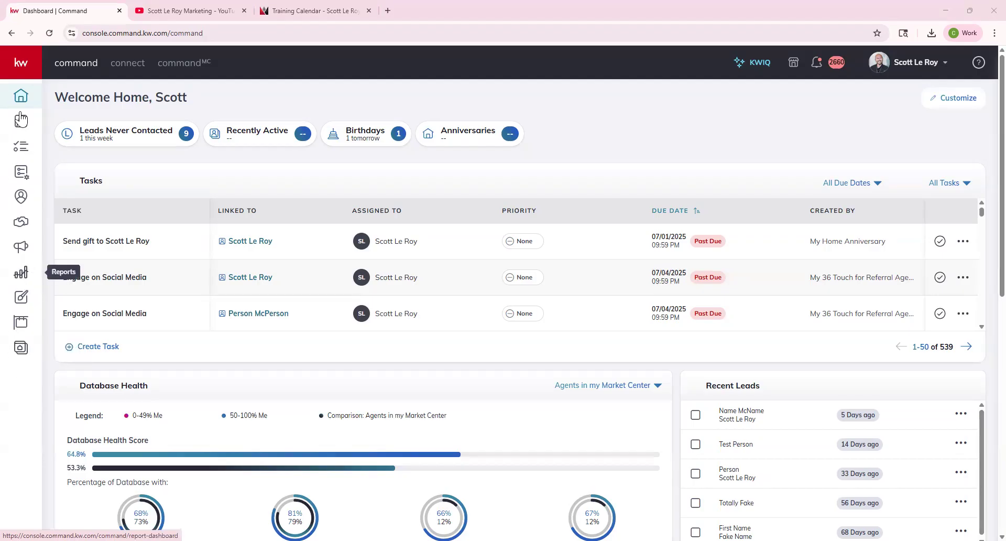
# Expand the Command sidebar from the kw logo so section names are labelled.
pyautogui.click(22, 63)
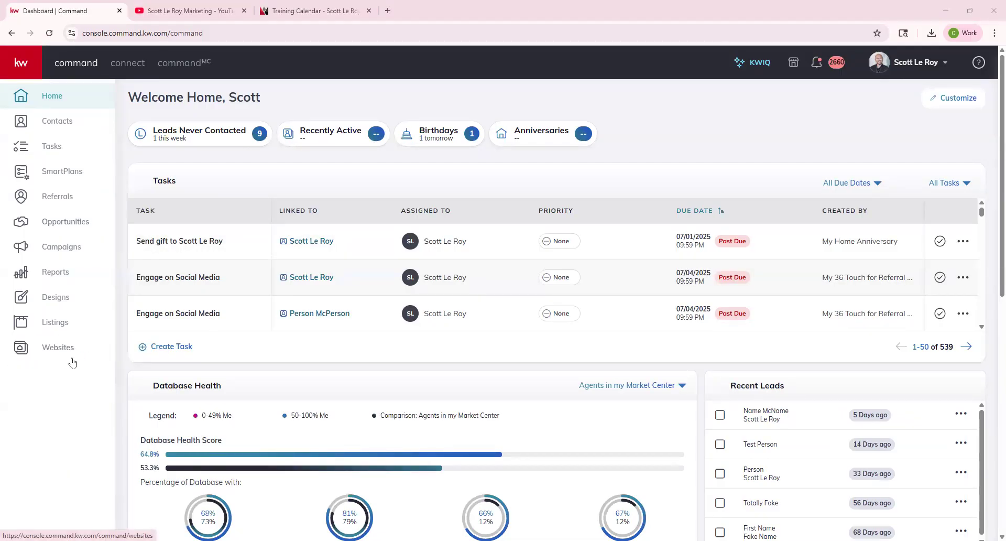
# Visit Websites and account Settings, then enter scottleroymarketing.kw.com in a new browser tab.
pyautogui.click(38, 359)
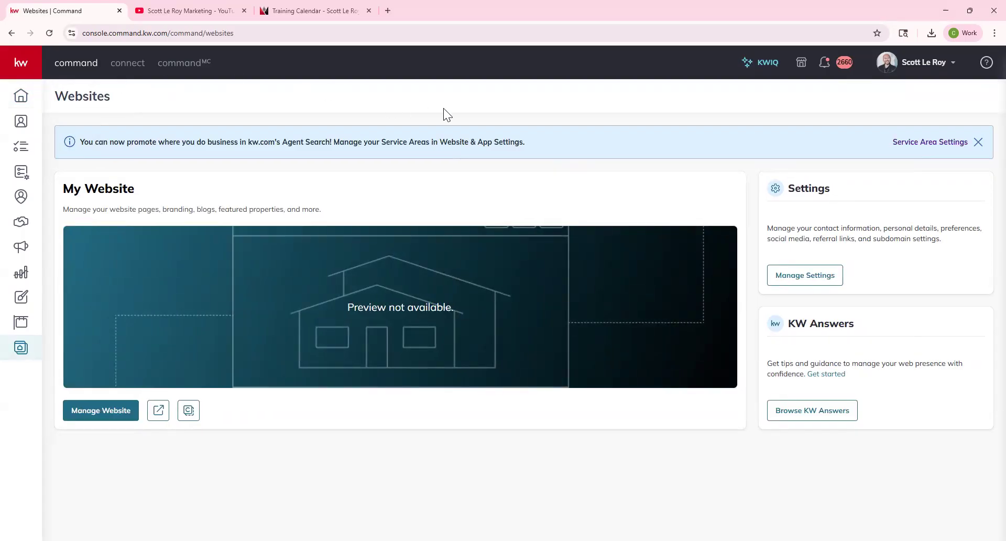
pyautogui.click(912, 65)
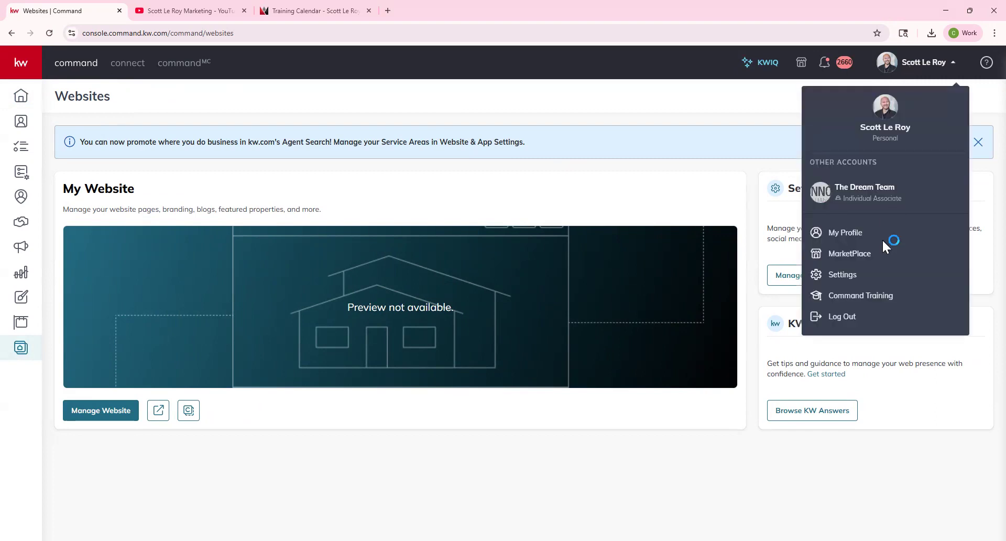
pyautogui.click(843, 283)
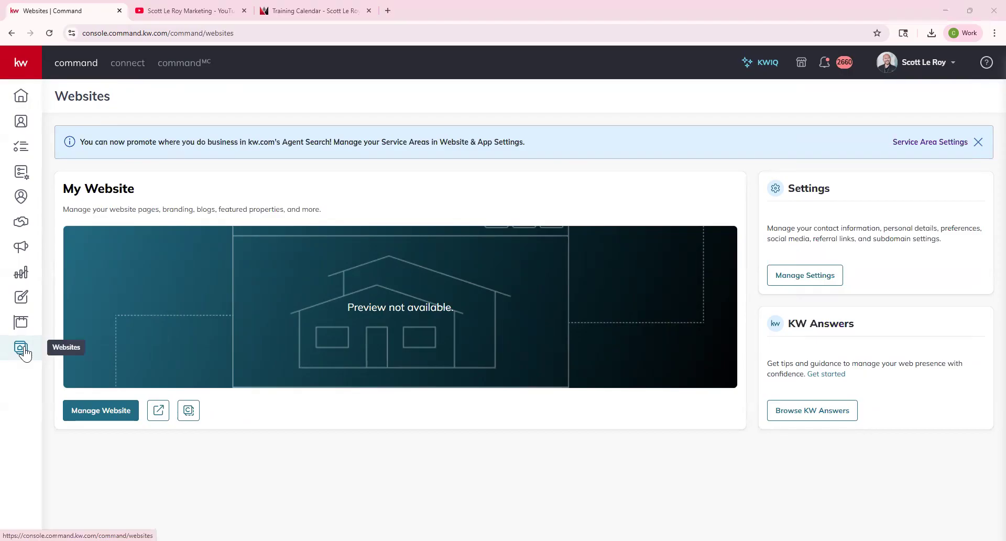
pyautogui.click(389, 10)
pyautogui.write('scottleroymarketing.kw.com')
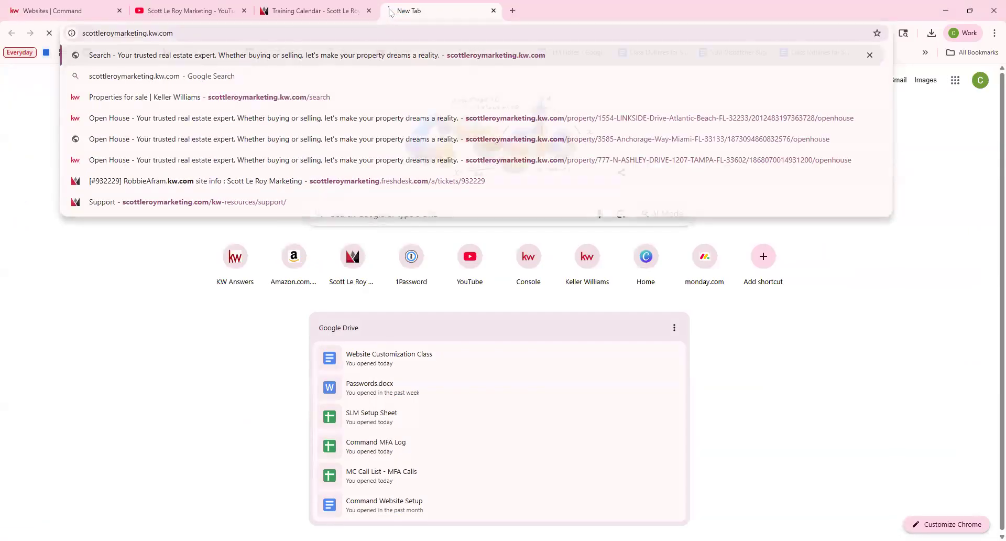
# Load scottleroymarketing.kw.com, scroll to its contact form, then return to Command's Websites page.
pyautogui.press('Return')
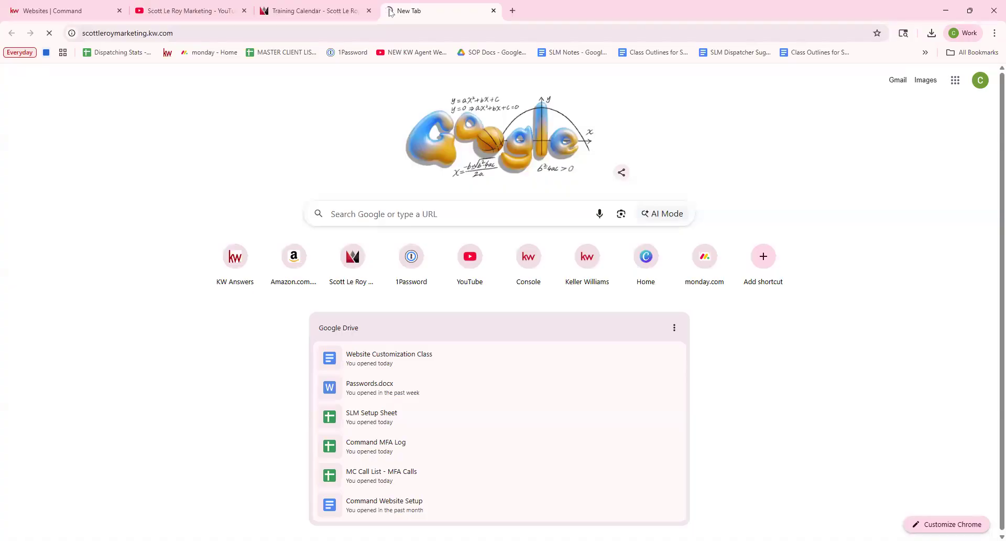
pyautogui.scroll(-20, 452, 192)
pyautogui.scroll(-10, 455, 207)
pyautogui.scroll(4, 623, 254)
pyautogui.scroll(-1, 705, 212)
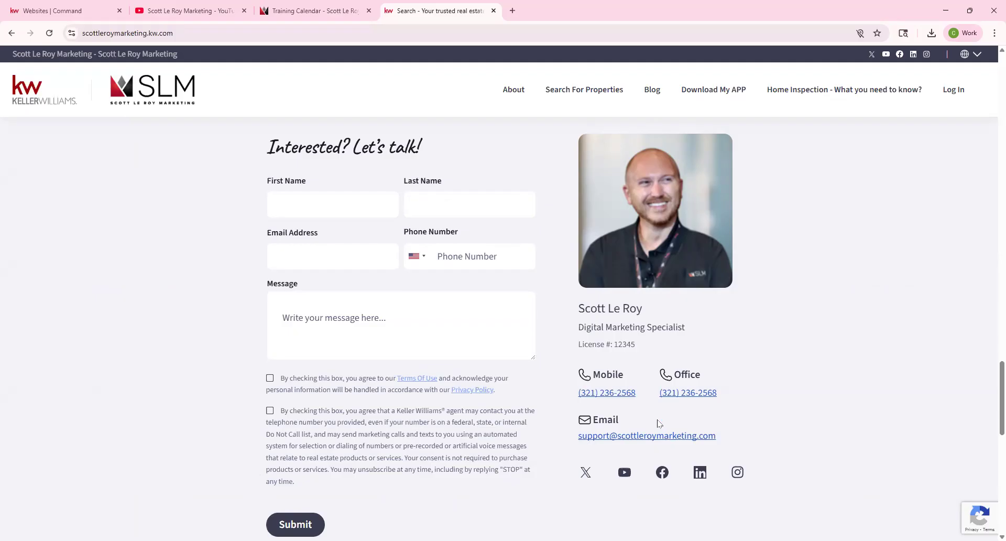
pyautogui.click(58, 11)
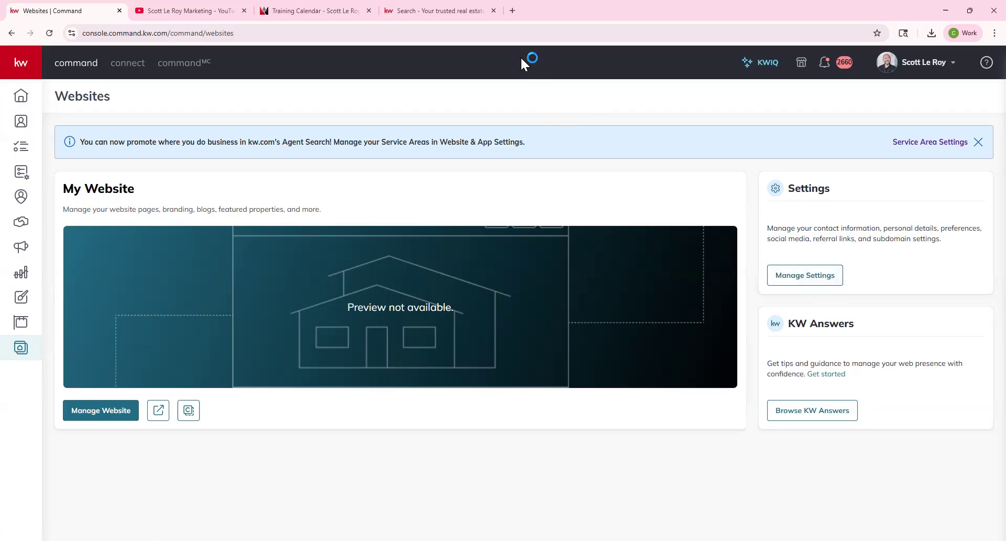
# Open Manage Settings, review Contact Information, then show the My Photo and Team Logo section.
pyautogui.click(803, 278)
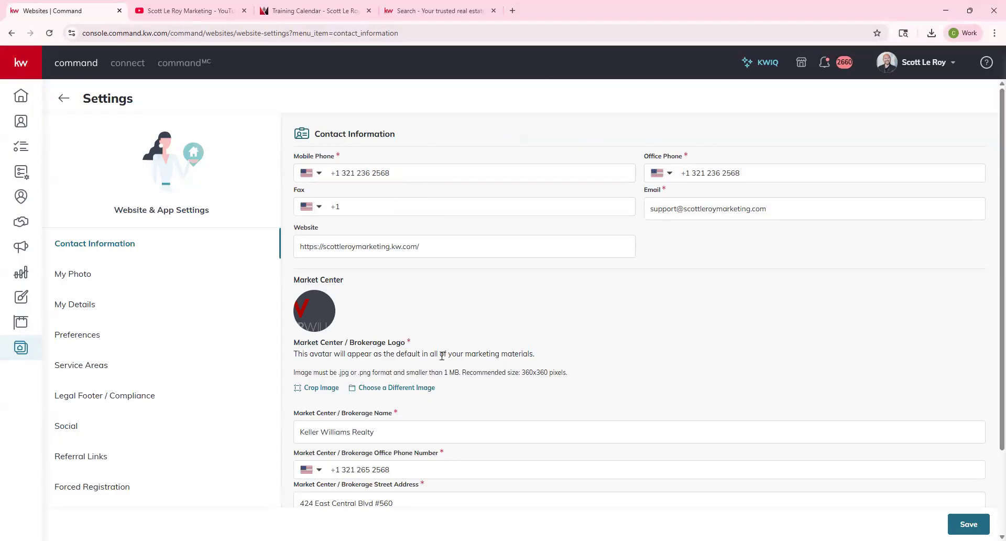
pyautogui.scroll(-2, 450, 356)
pyautogui.scroll(2, 402, 234)
pyautogui.click(74, 274)
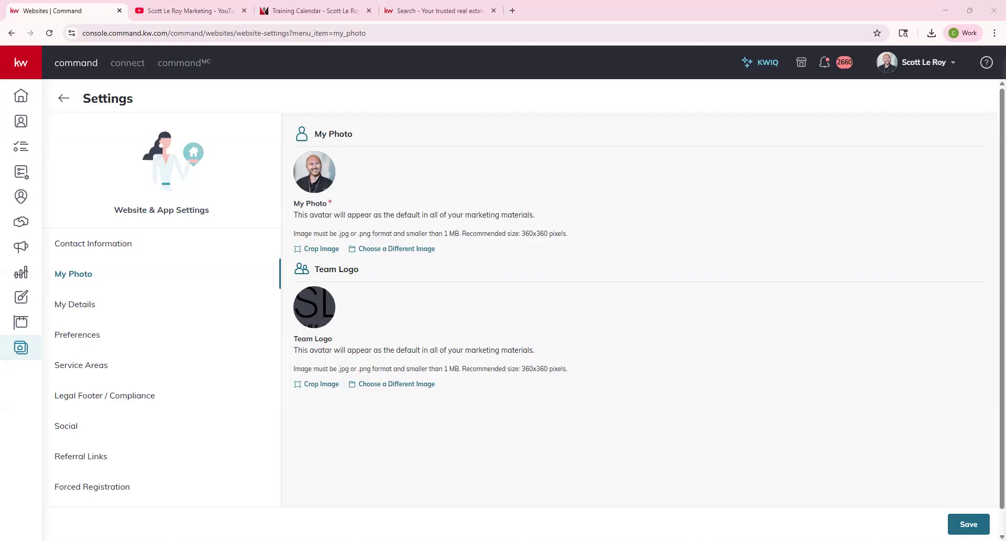
# View My Details, then Preferences, and inspect the Keller Home Loans display setting.
pyautogui.click(74, 305)
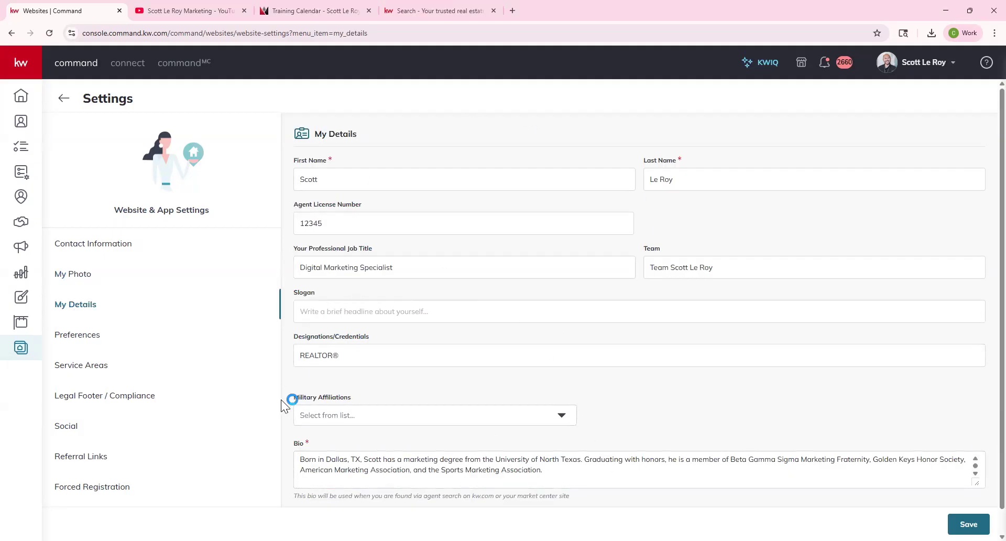
pyautogui.click(87, 340)
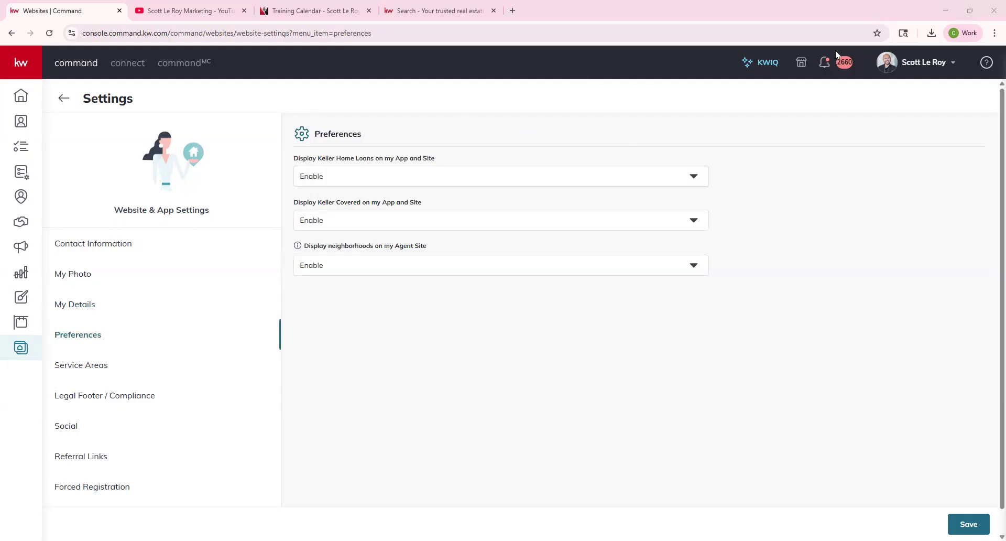
pyautogui.click(356, 172)
pyautogui.click(411, 11)
pyautogui.scroll(20, 552, 296)
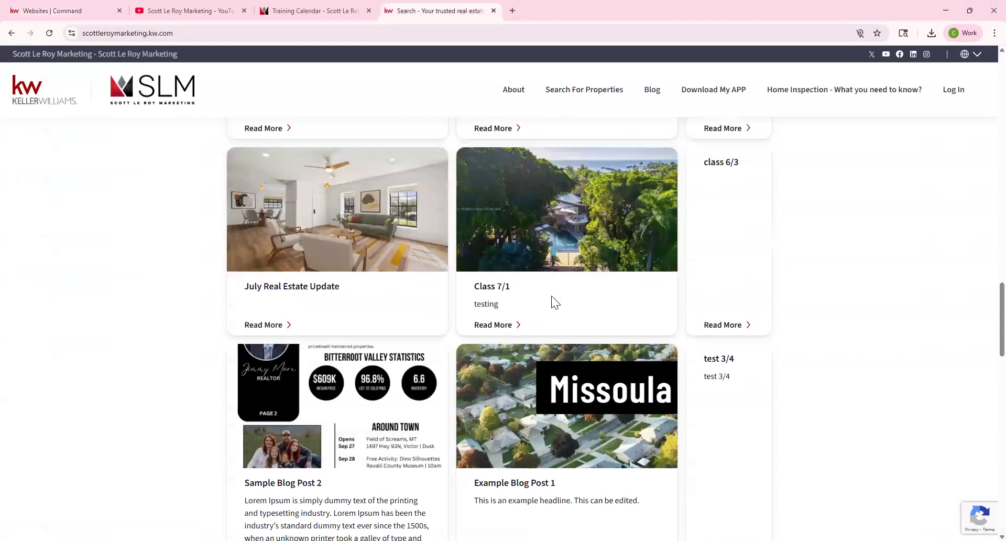
pyautogui.scroll(8, 417, 336)
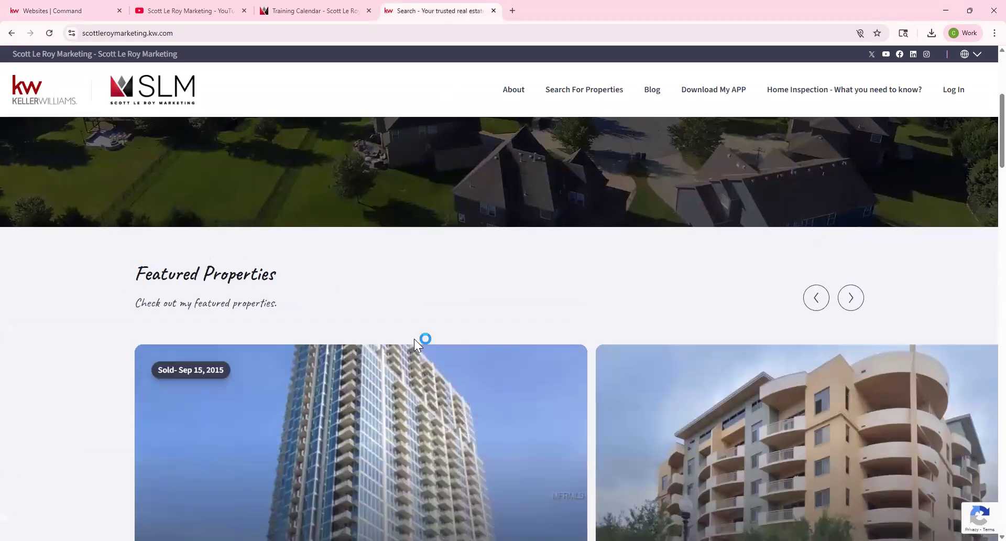
pyautogui.click(416, 379)
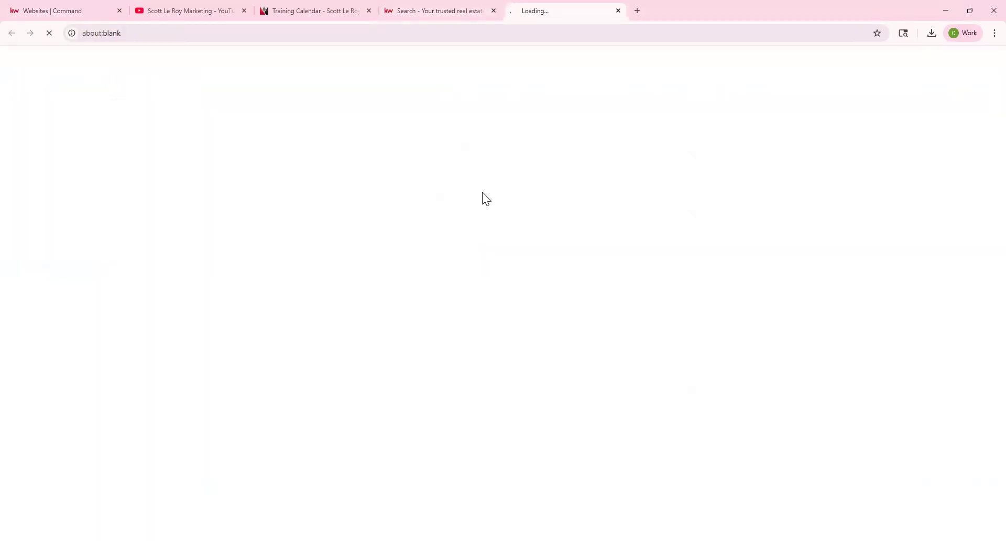
pyautogui.scroll(-15, 489, 235)
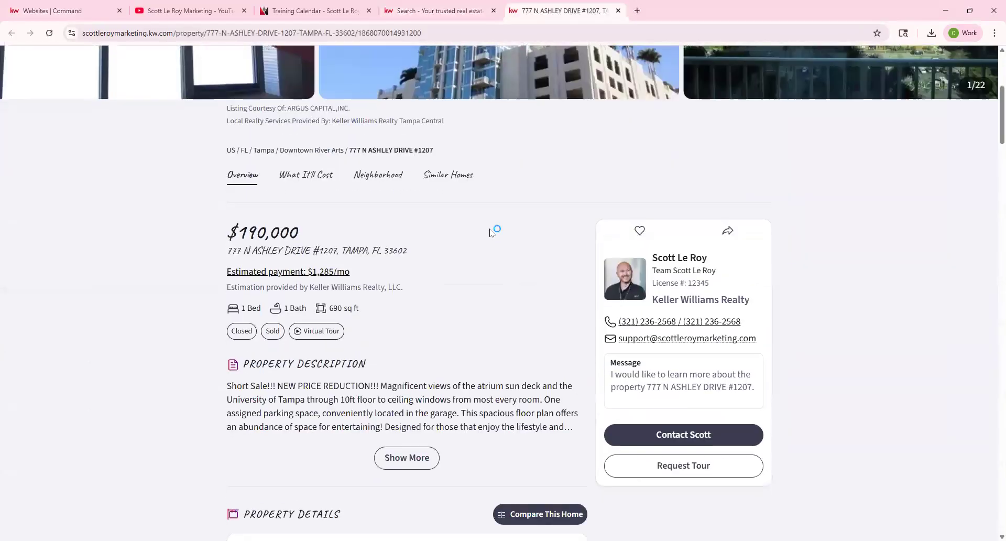
pyautogui.scroll(-4, 490, 233)
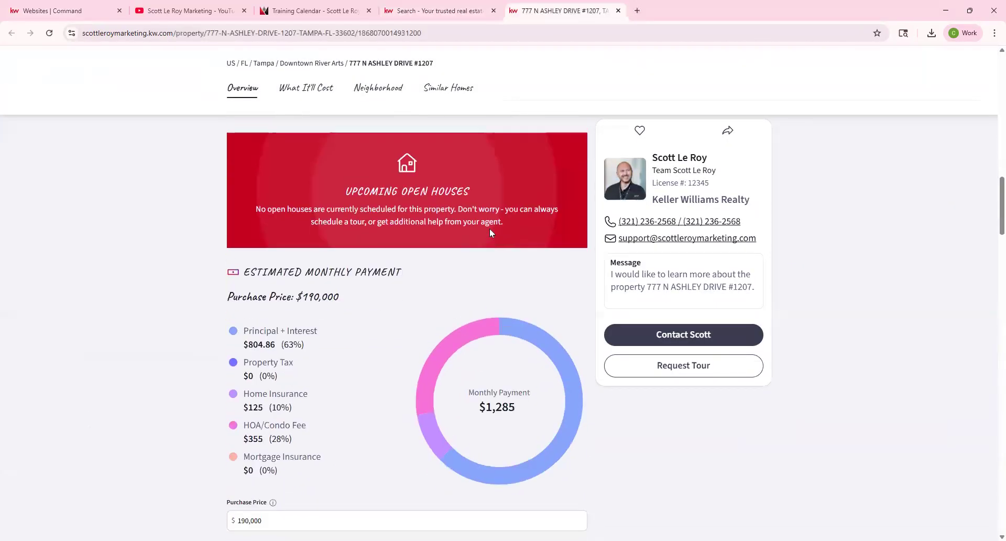
pyautogui.scroll(4, 489, 233)
pyautogui.scroll(-9, 489, 233)
pyautogui.scroll(-4, 491, 232)
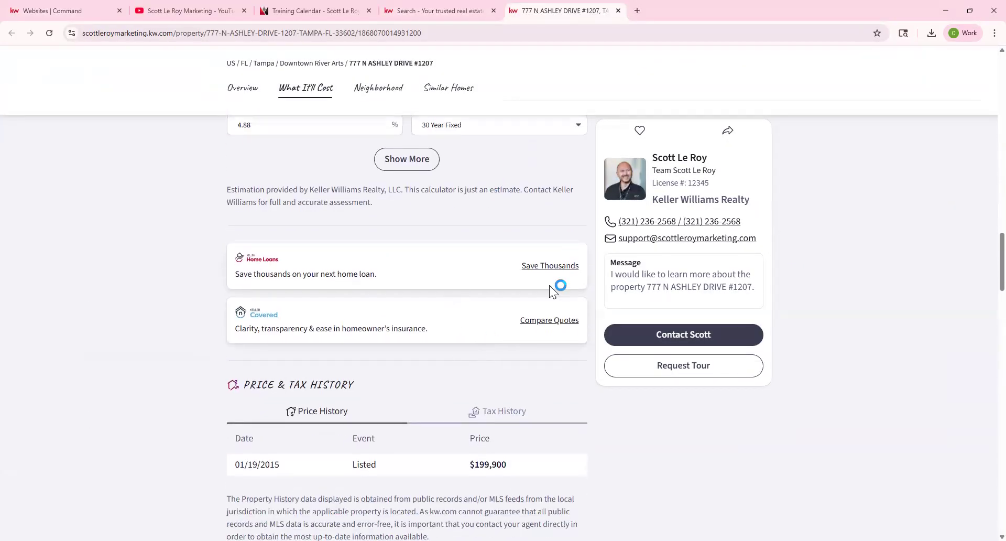
pyautogui.scroll(-12, 123, 342)
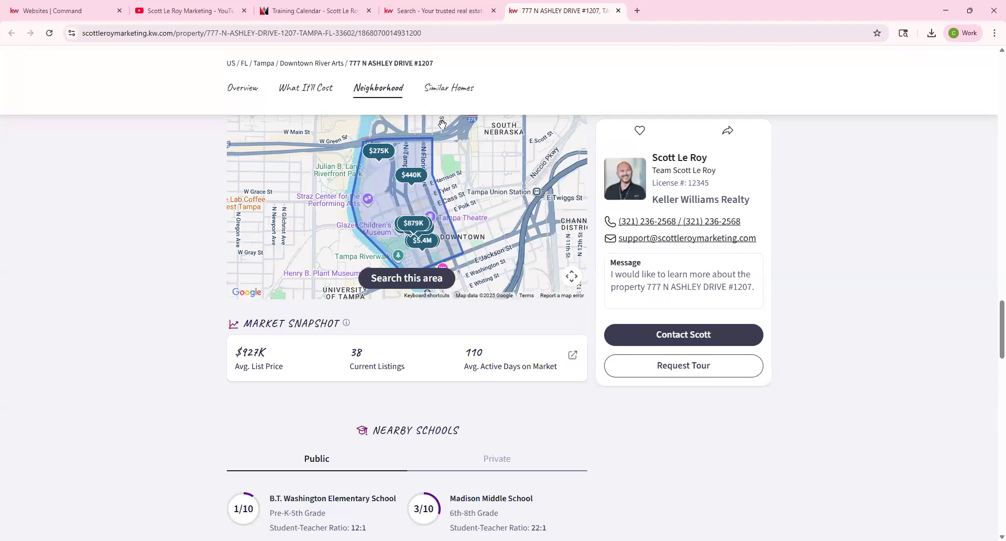
# Back in Command Preferences, check the neighborhoods display choices, leaving them unchanged.
pyautogui.click(39, 10)
pyautogui.click(384, 264)
pyautogui.click(353, 361)
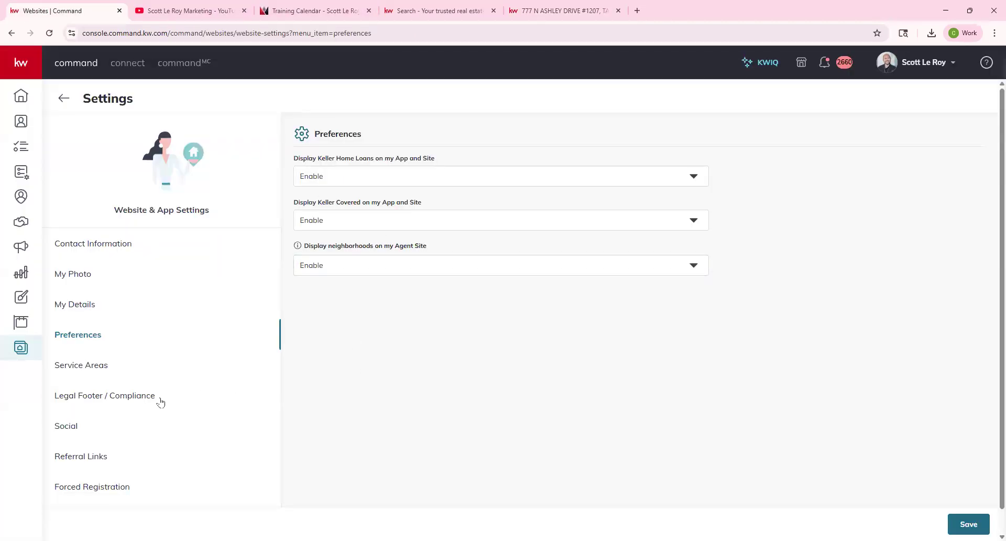
# View Service Areas, then scroll through the Legal Footer / Compliance settings.
pyautogui.click(65, 367)
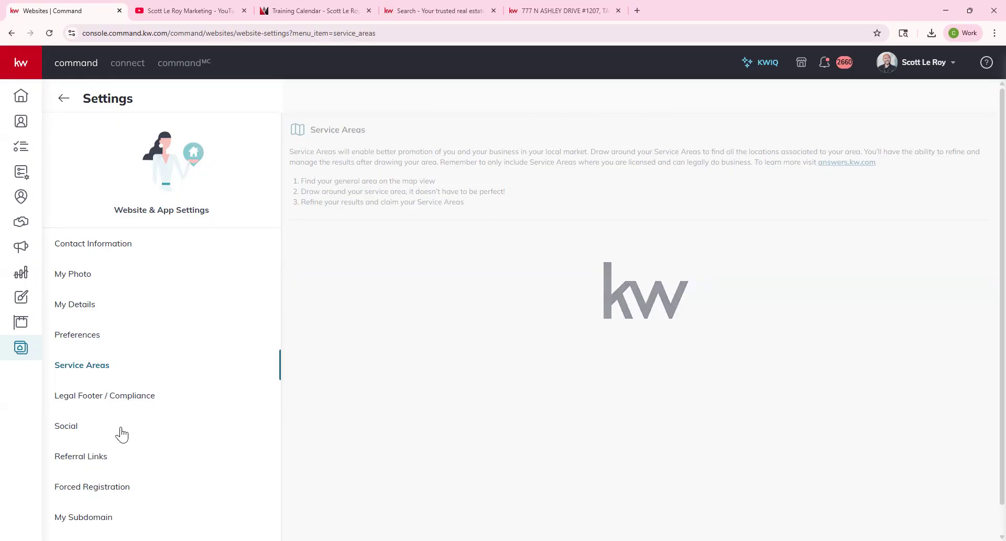
pyautogui.click(119, 404)
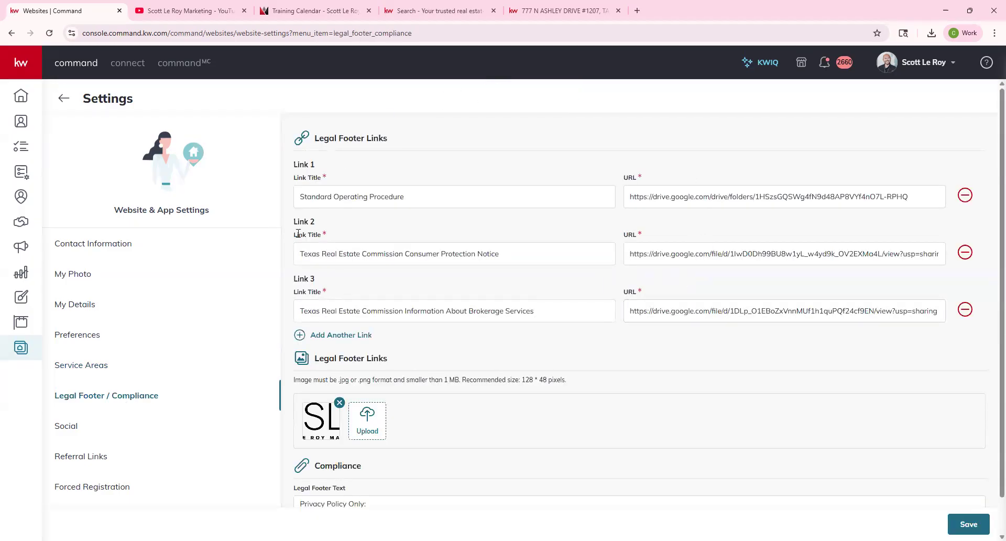
pyautogui.scroll(-1, 455, 397)
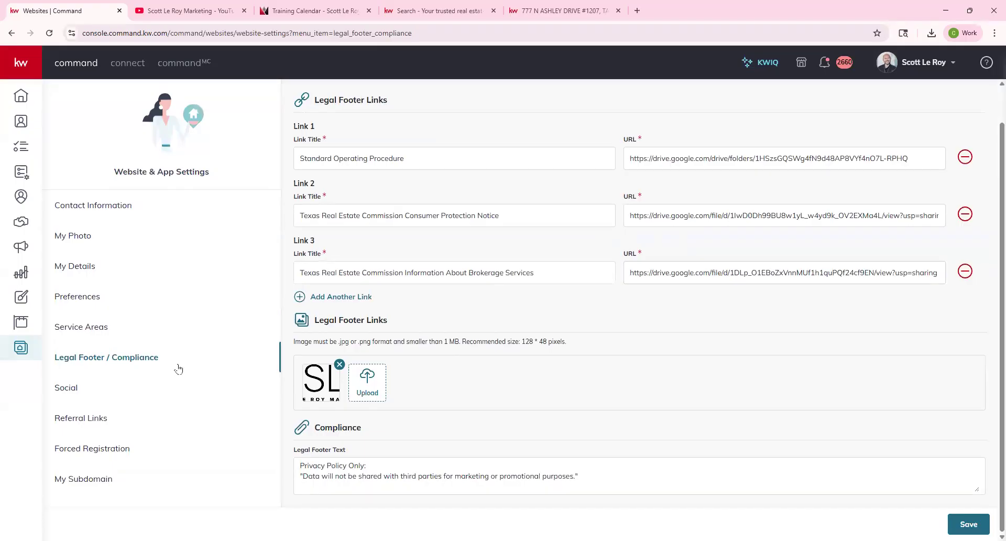
# Scroll to the live site's footer and select its logos, three legal links and privacy line.
pyautogui.click(438, 11)
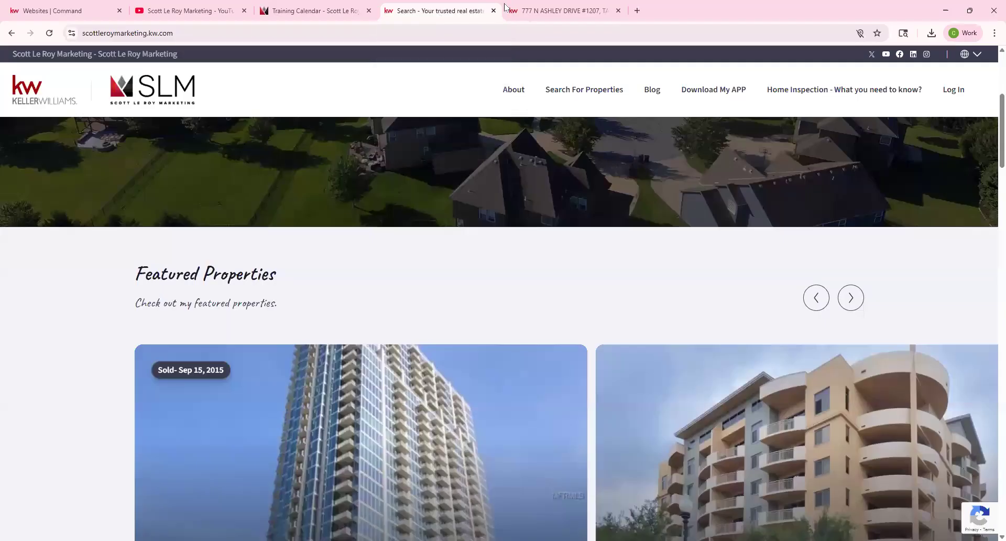
pyautogui.scroll(-5, 84, 271)
pyautogui.scroll(-10, 499, 329)
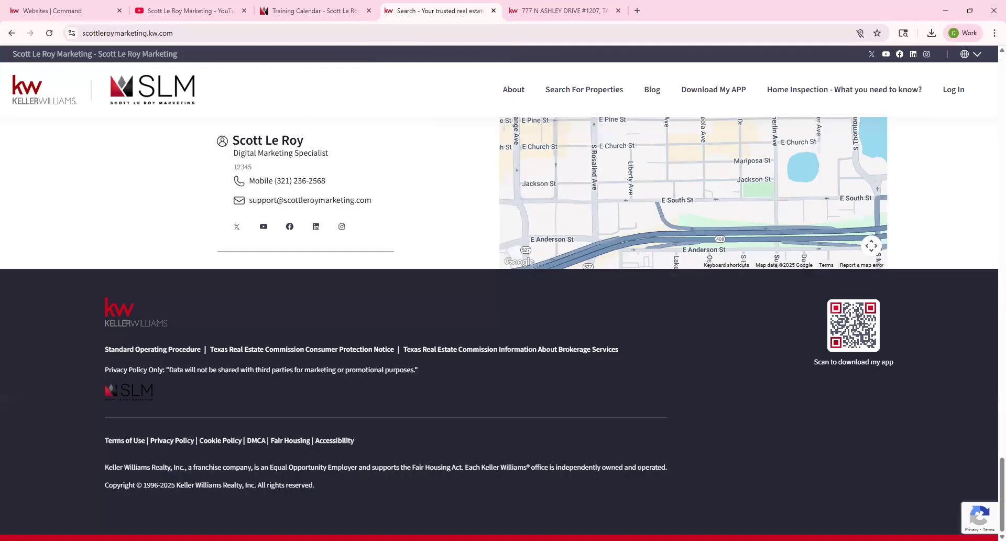
pyautogui.moveTo(84, 344); pyautogui.dragTo(451, 400)
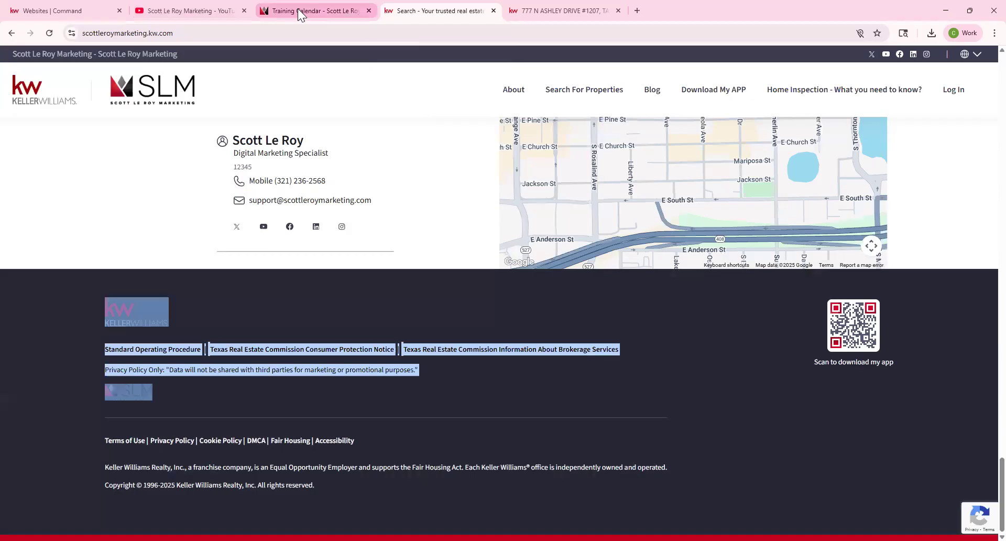
pyautogui.click(55, 10)
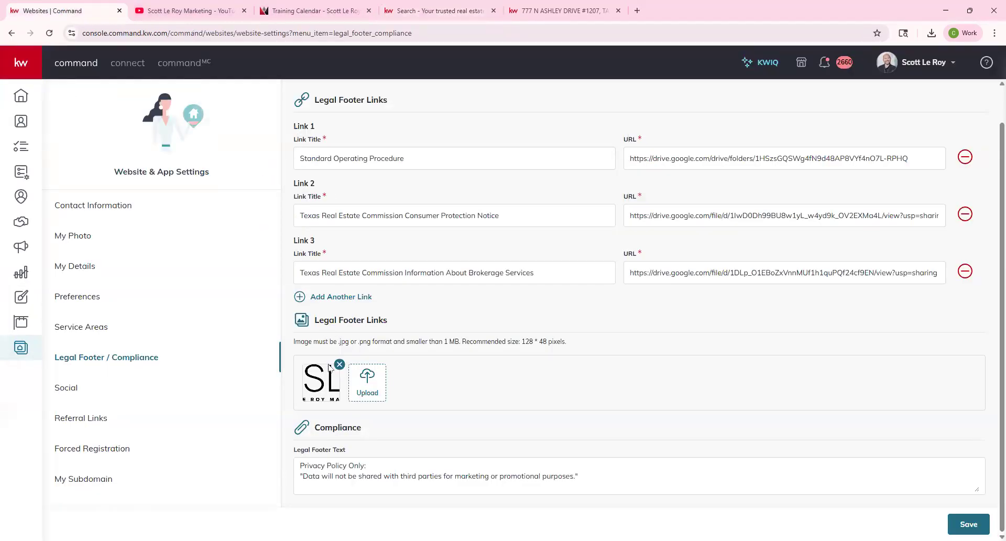
# Step through Social, Referral Links, Forced Registration and My Subdomain, showing the existing .kw.com subdomain.
pyautogui.click(317, 479)
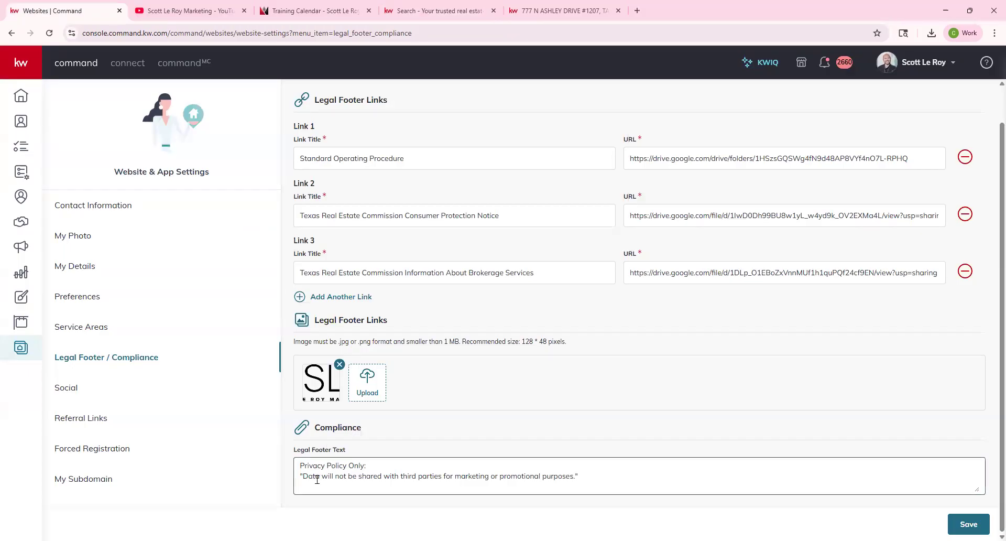
pyautogui.click(68, 389)
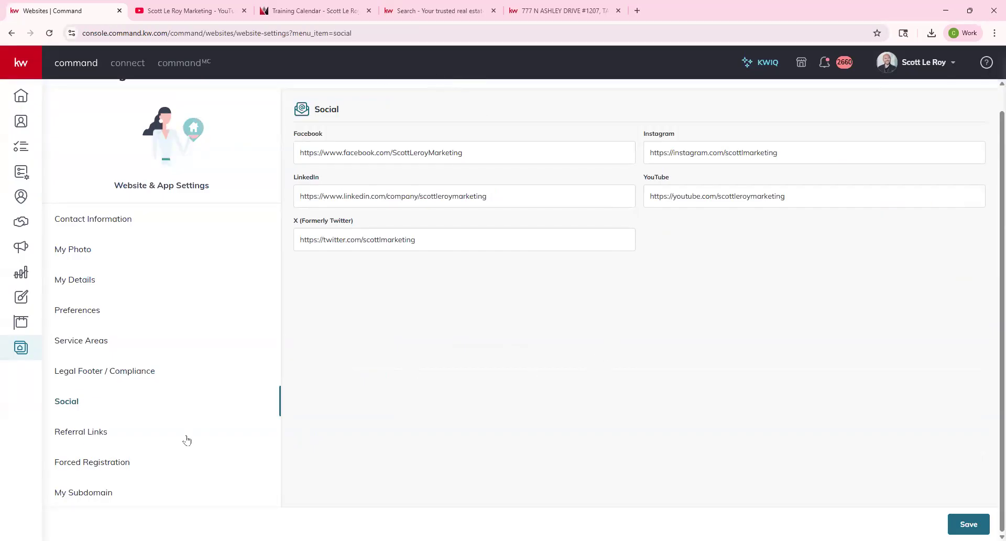
pyautogui.click(93, 439)
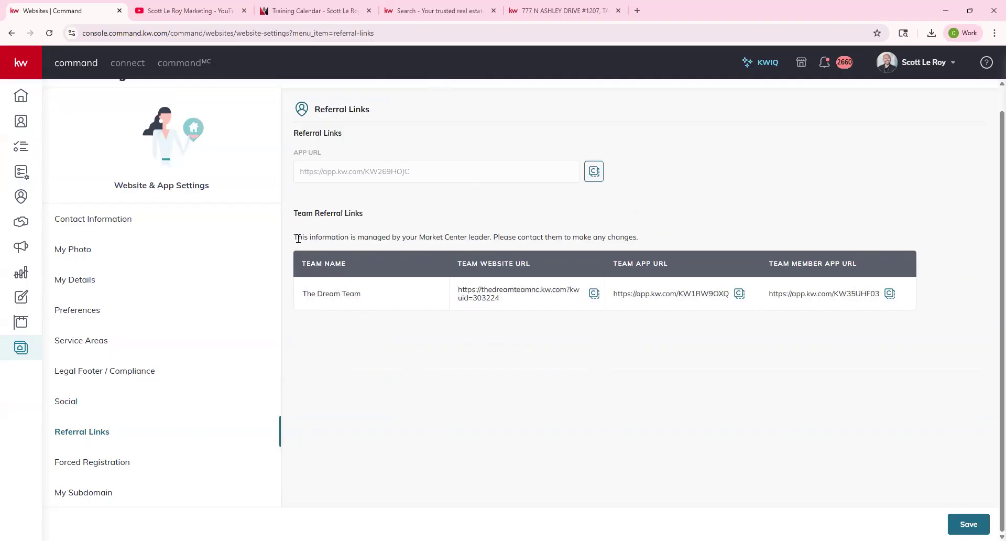
pyautogui.click(102, 464)
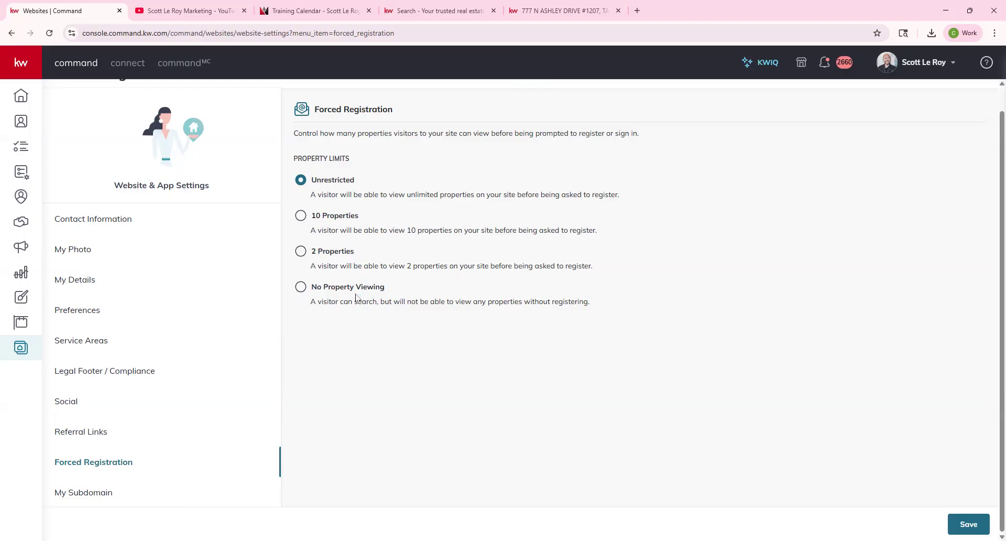
pyautogui.click(101, 493)
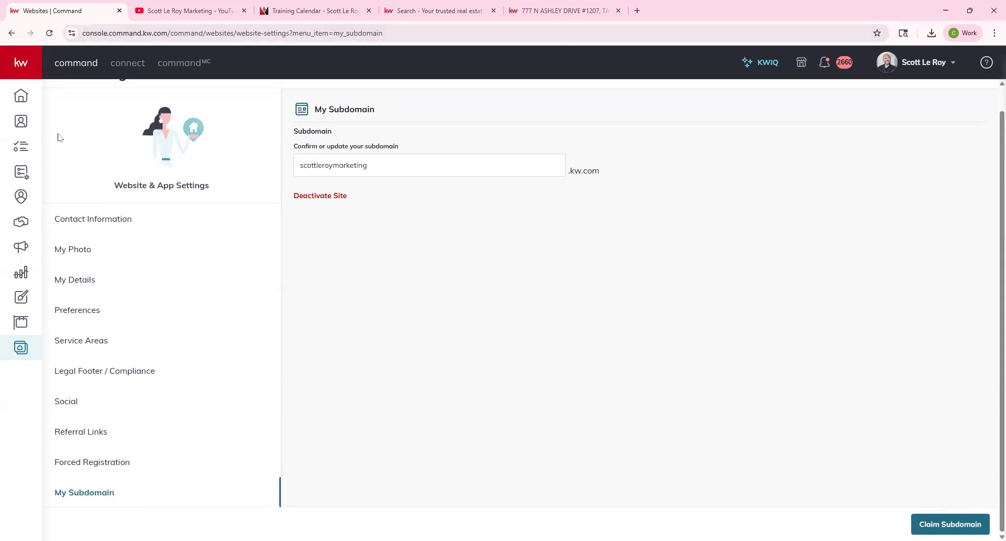
pyautogui.scroll(1, 134, 168)
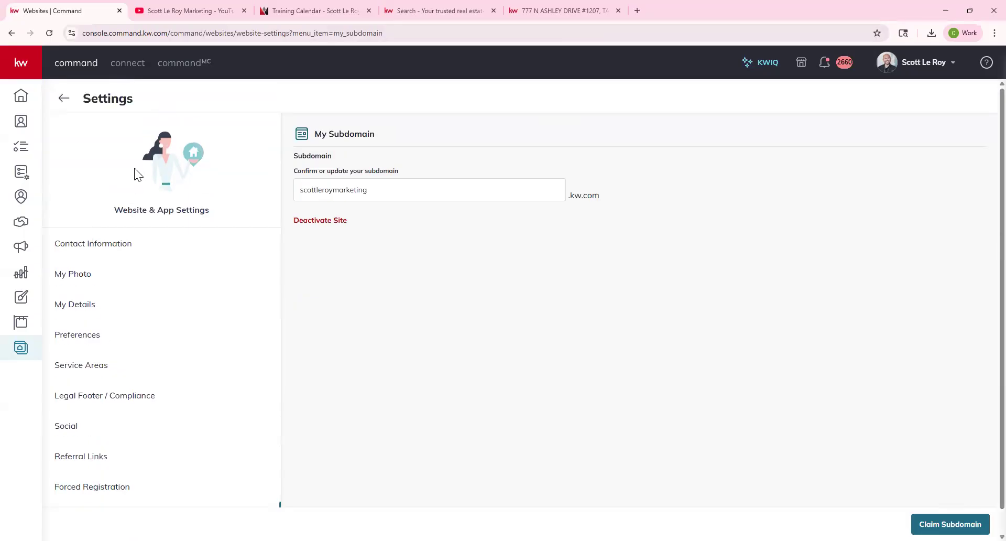
# Launch the live agent website from the Websites overview to preview it.
pyautogui.click(65, 98)
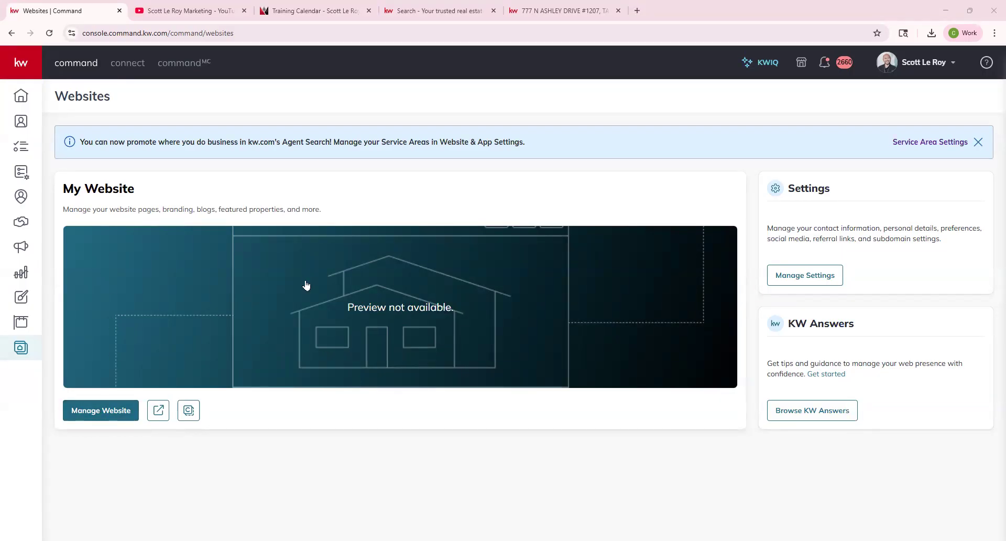
pyautogui.click(160, 410)
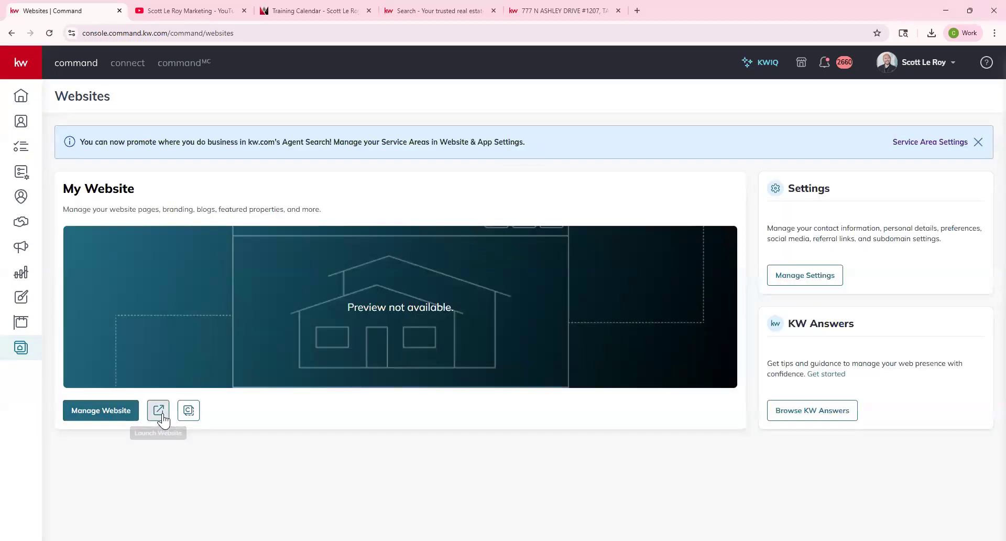
pyautogui.click(159, 410)
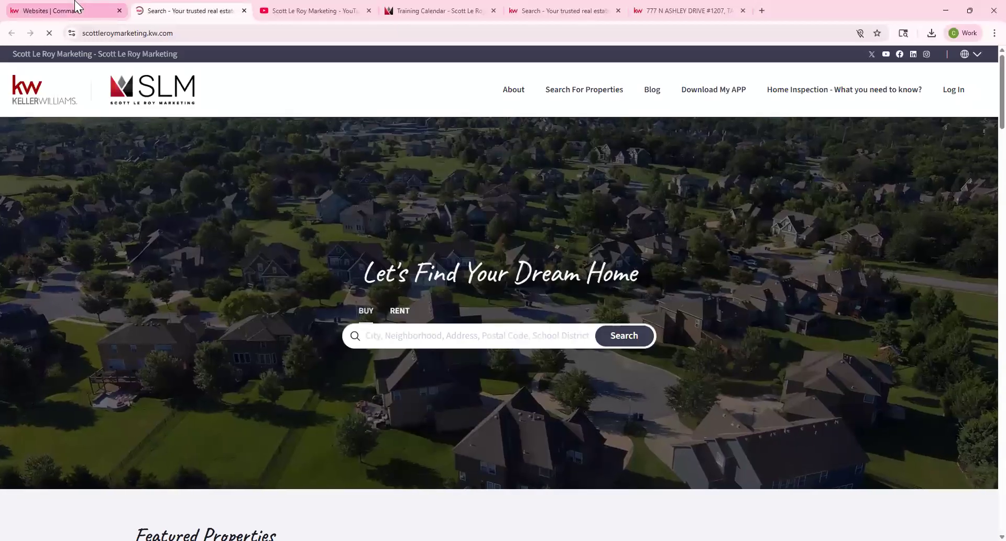
# Close the older site copy and open the website builder for the agent site.
pyautogui.click(608, 11)
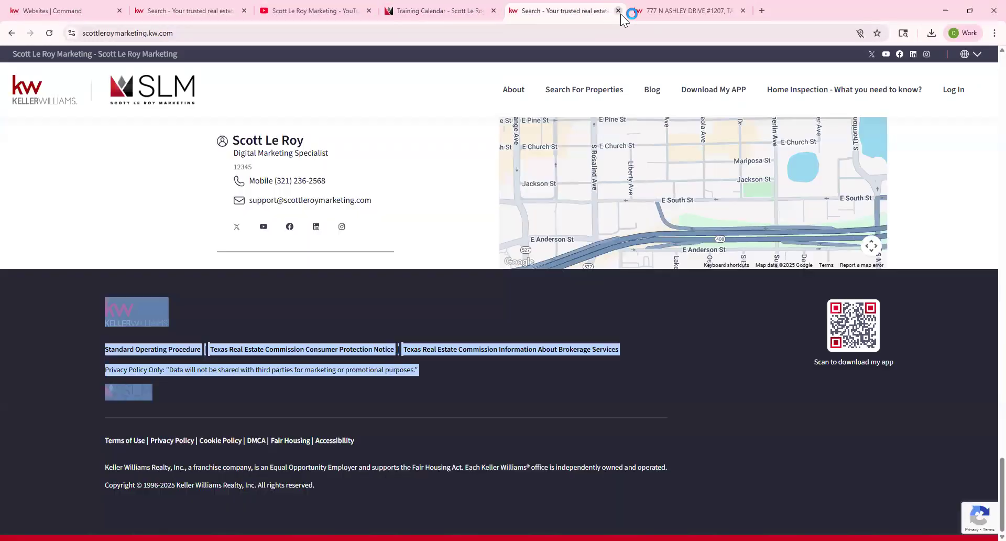
pyautogui.click(619, 10)
pyautogui.click(68, 10)
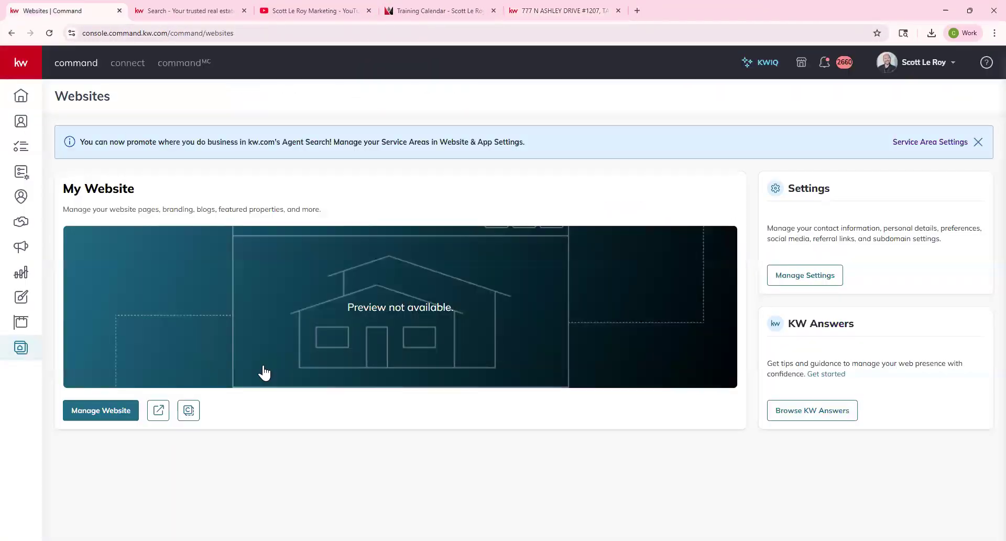
pyautogui.click(91, 414)
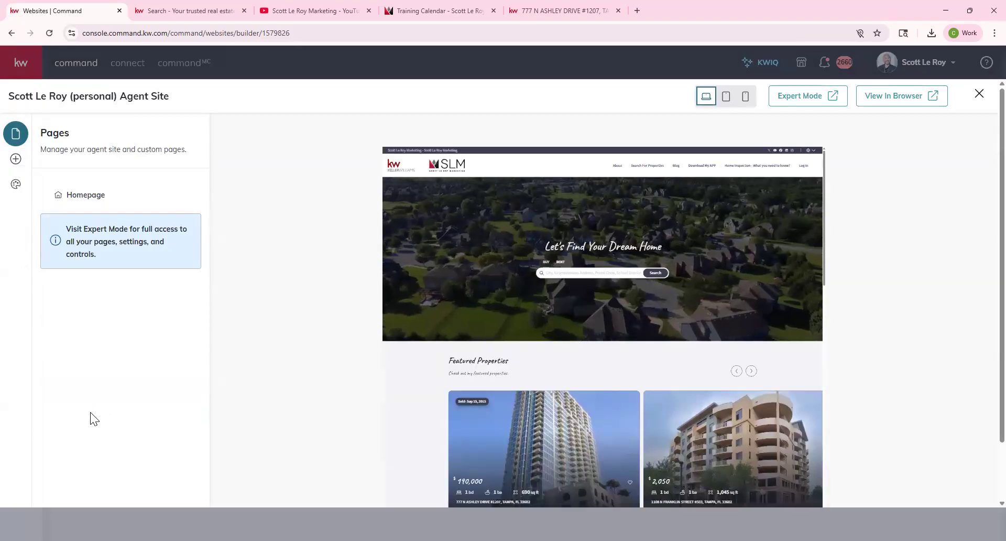
pyautogui.click(807, 98)
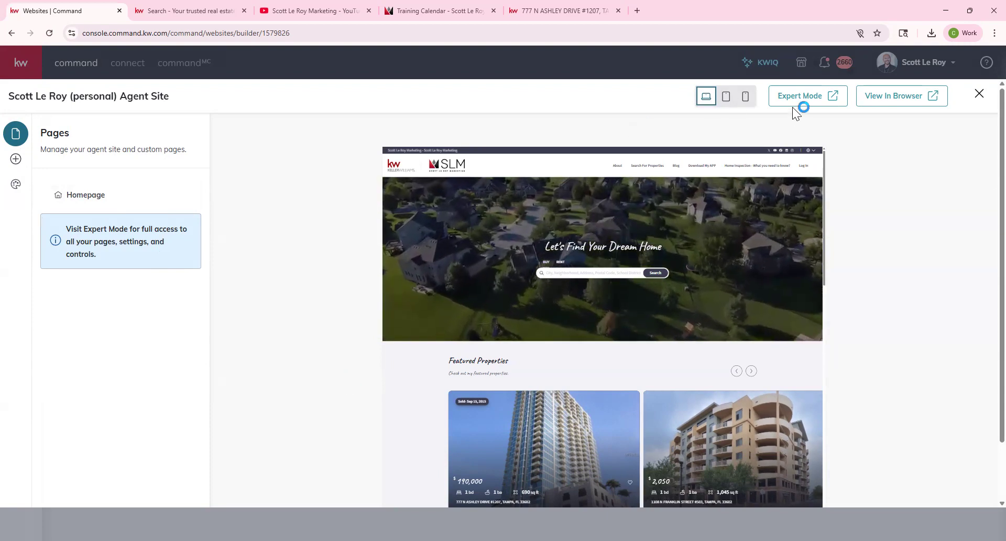
# Open the agent site in Expert Mode and check the Switch Organization Site list on the dashboard.
pyautogui.click(820, 94)
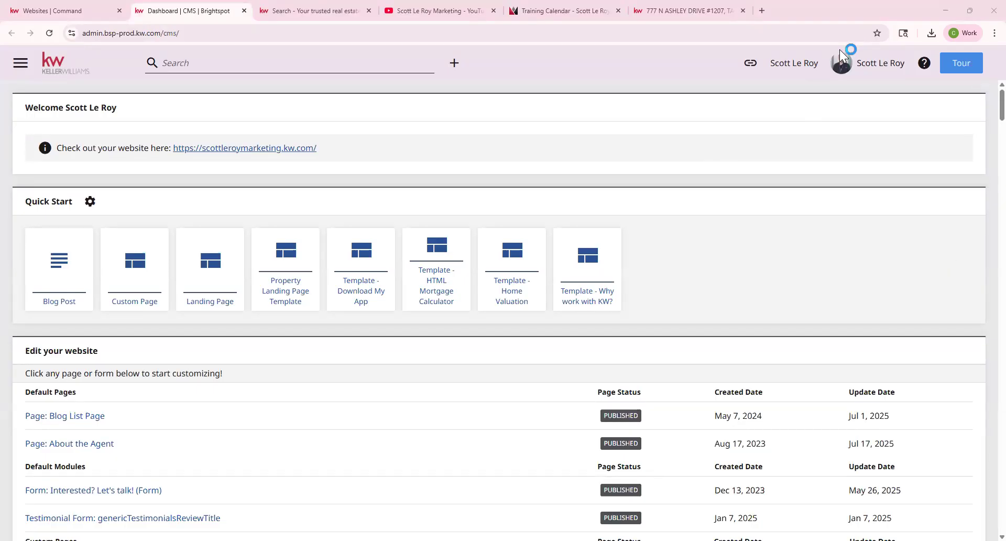
pyautogui.click(505, 307)
pyautogui.moveTo(172, 148); pyautogui.dragTo(326, 146)
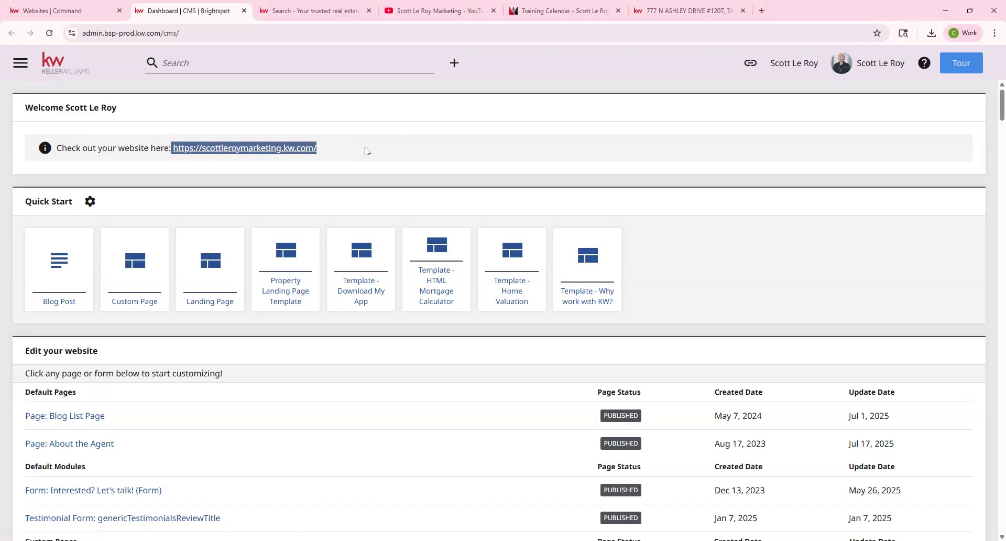
pyautogui.click(293, 150)
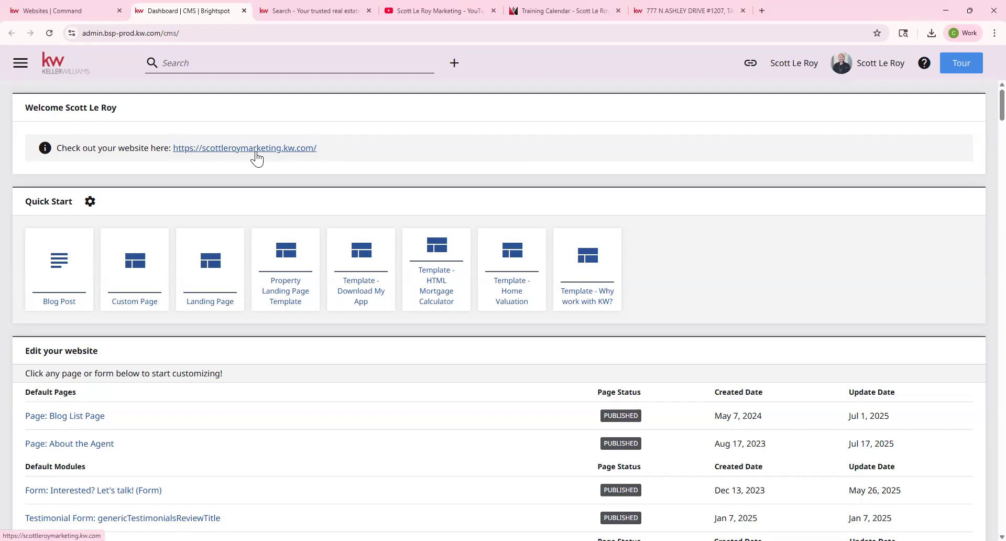
pyautogui.click(789, 67)
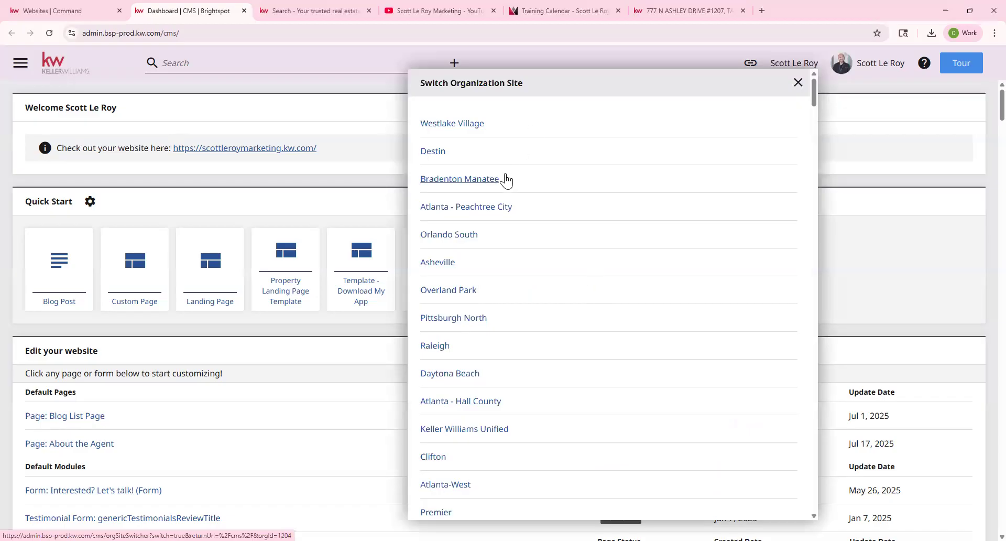
pyautogui.click(797, 83)
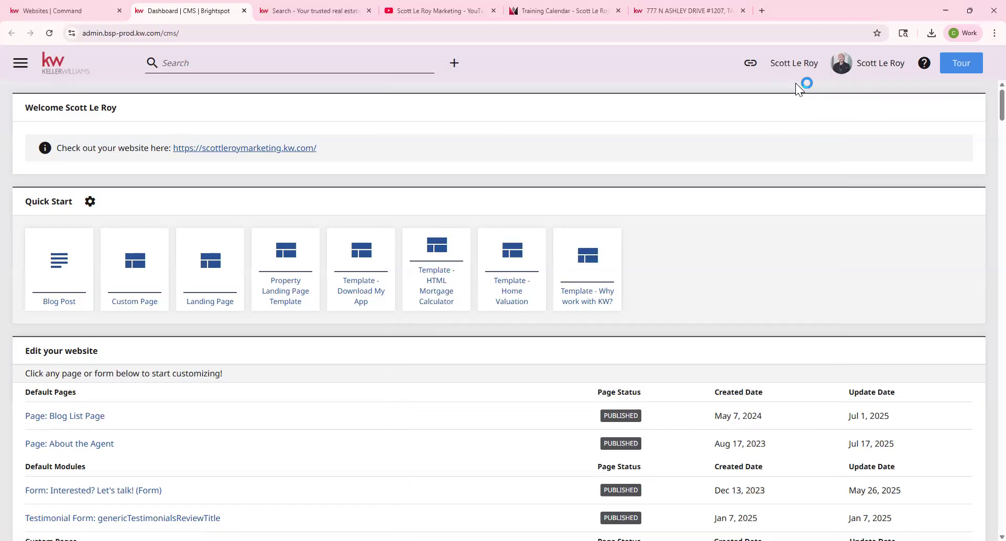
pyautogui.scroll(-1, 614, 253)
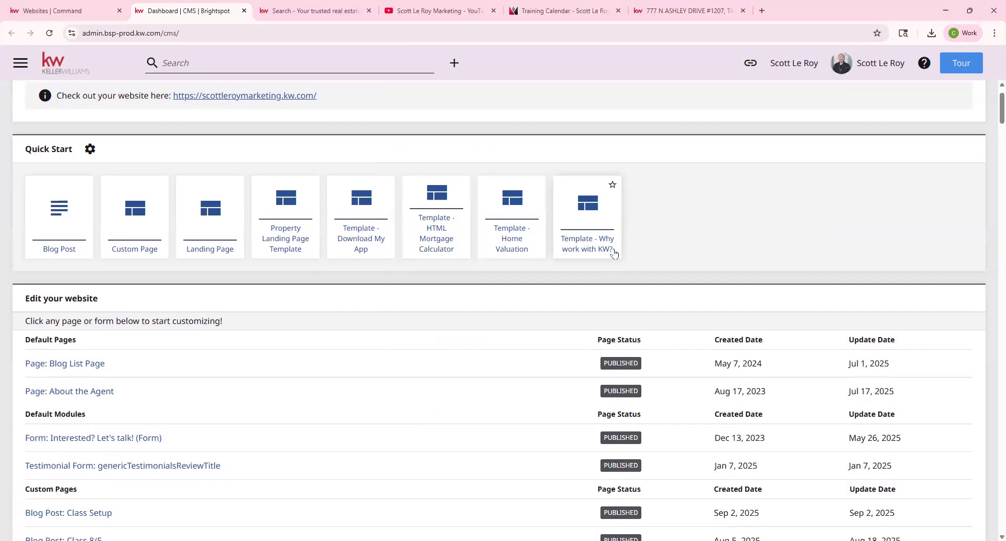
pyautogui.moveTo(25, 152); pyautogui.dragTo(75, 155)
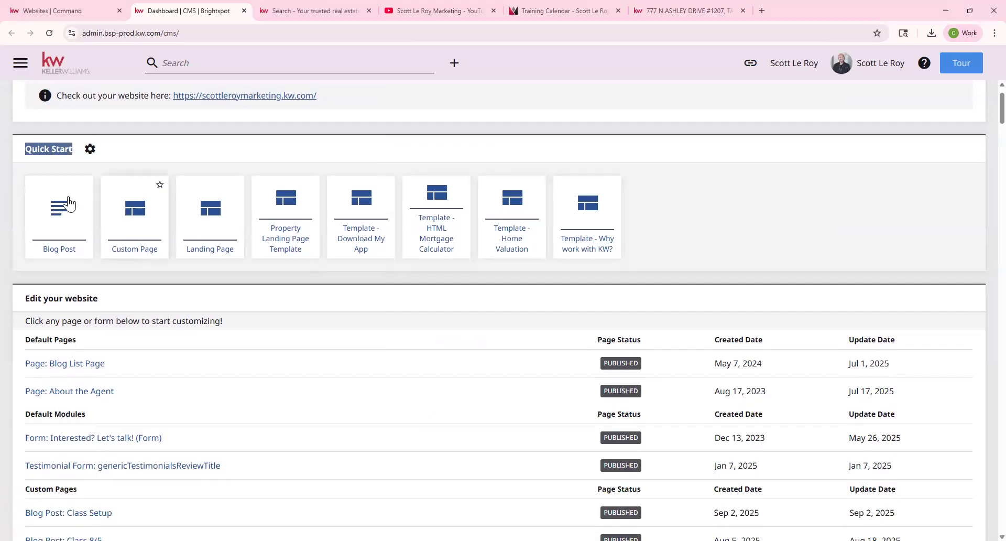
pyautogui.scroll(1, 472, 210)
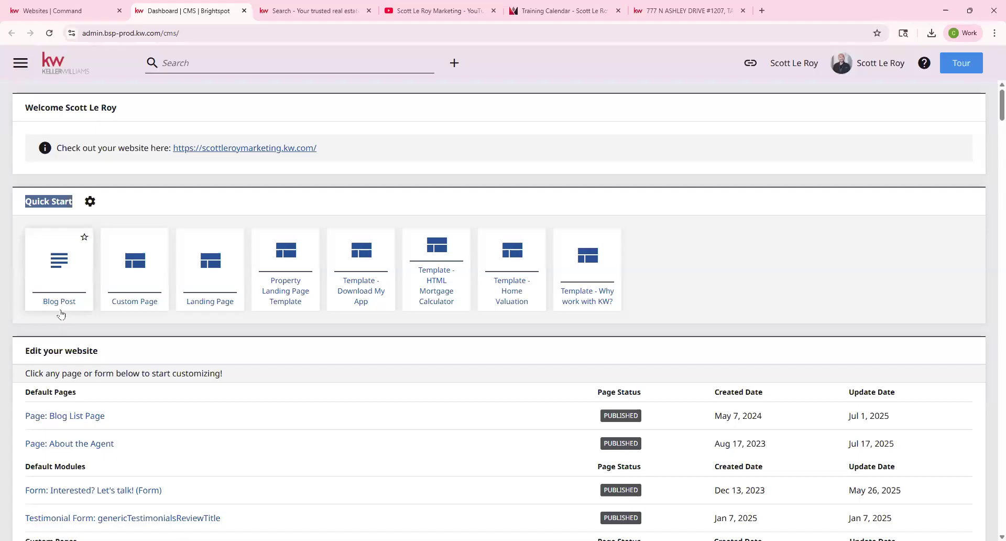
pyautogui.scroll(-1, 61, 314)
pyautogui.scroll(-1, 61, 313)
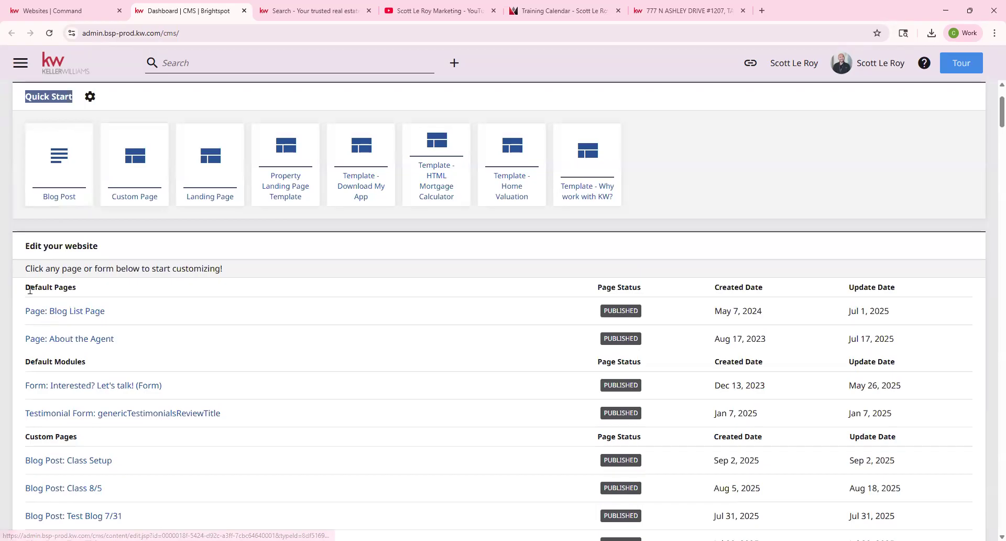
pyautogui.moveTo(25, 287); pyautogui.dragTo(70, 288)
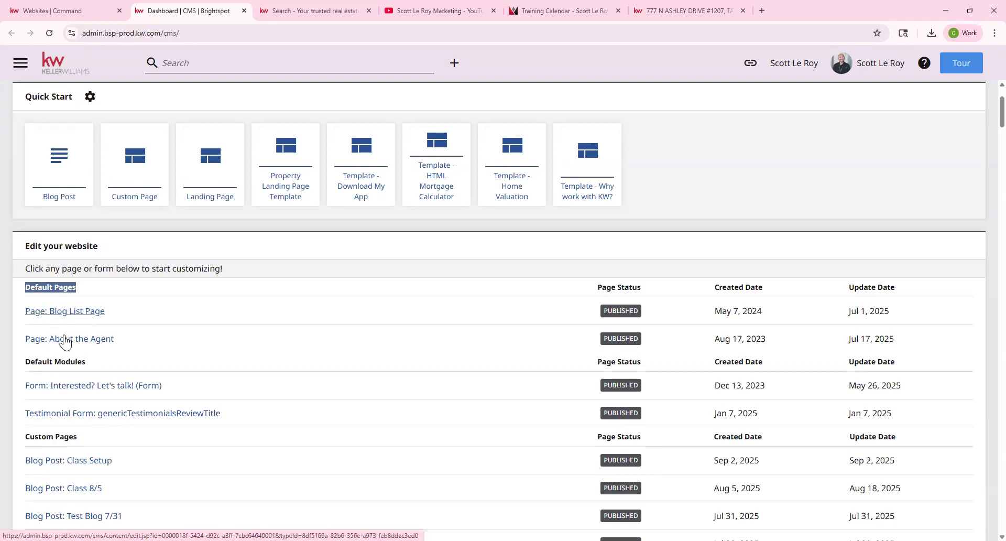
pyautogui.scroll(-1, 64, 341)
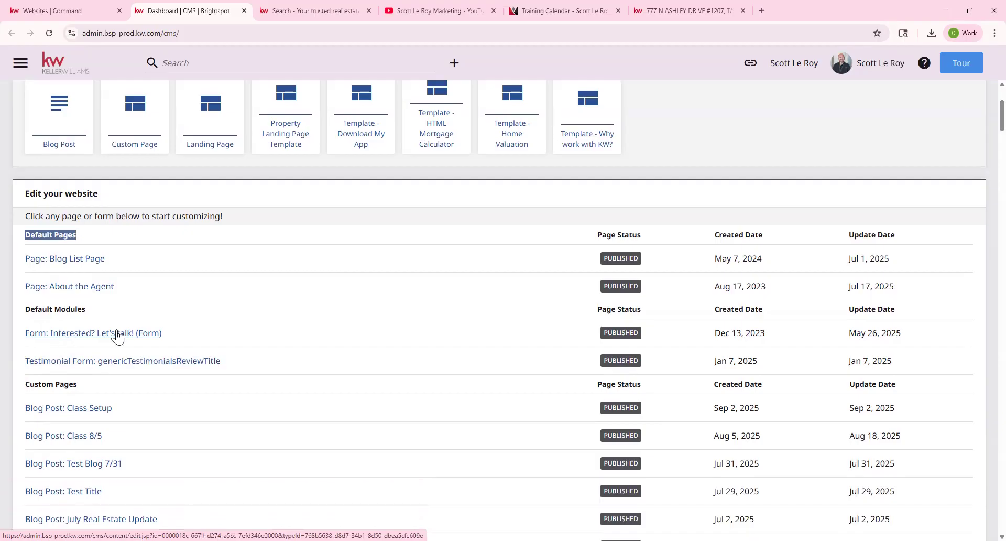
pyautogui.scroll(-1, 80, 343)
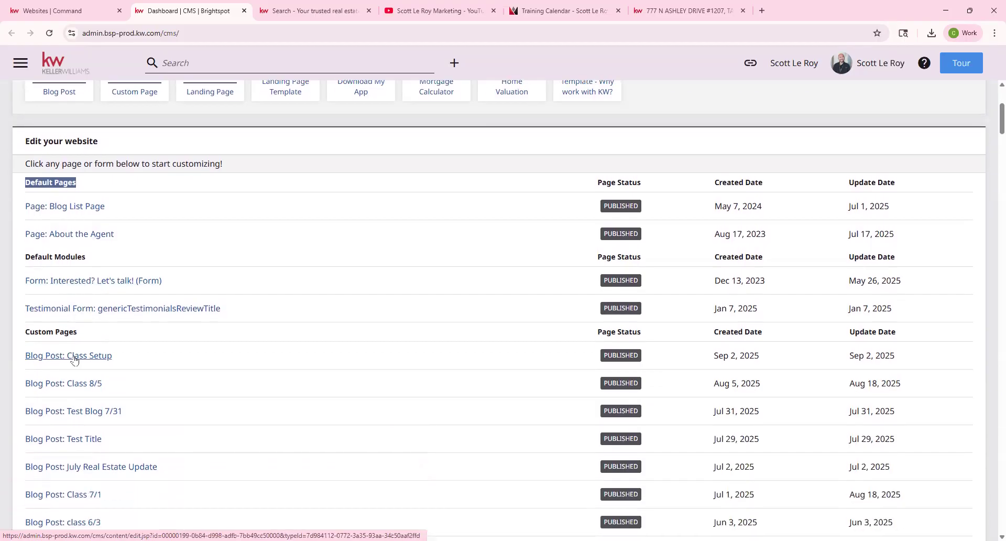
pyautogui.scroll(-4, 74, 359)
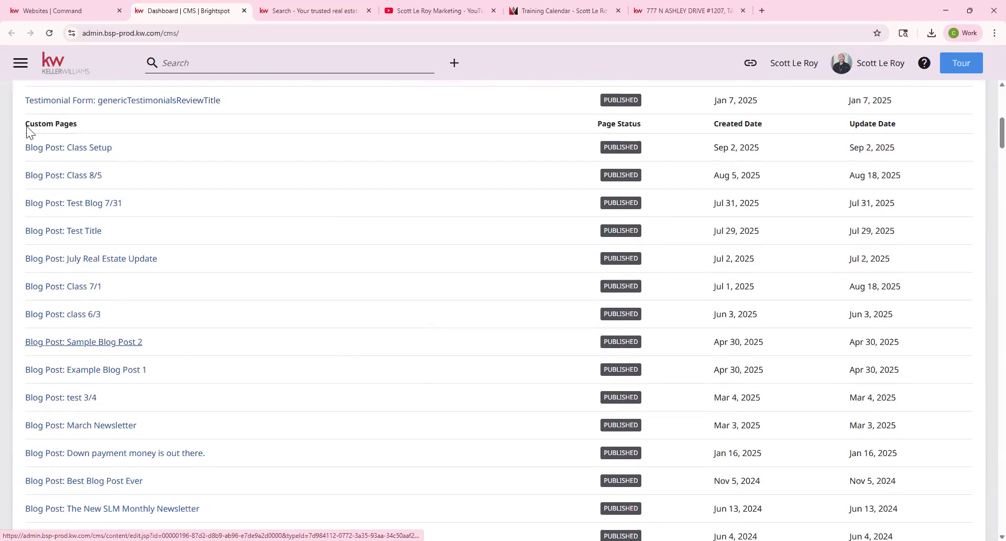
pyautogui.scroll(-18, 90, 458)
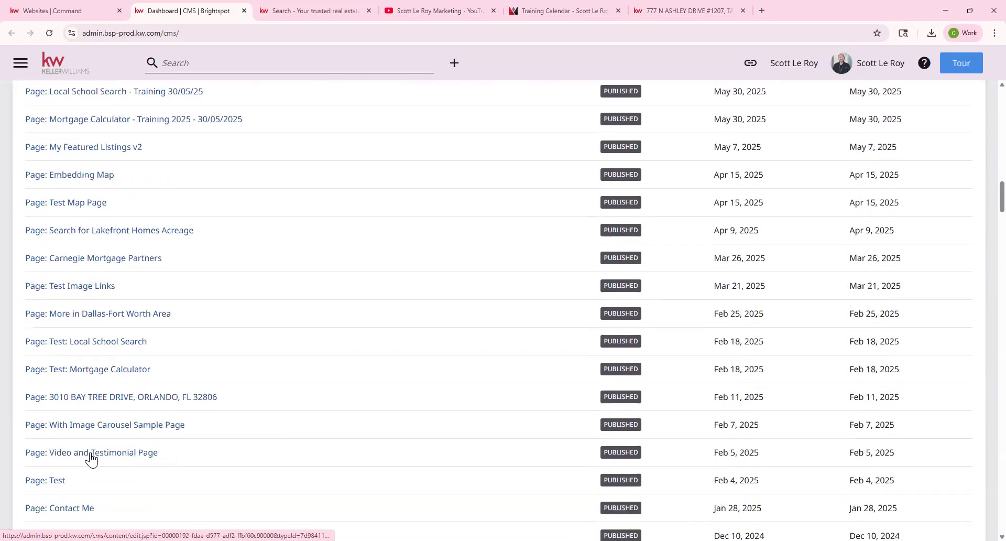
pyautogui.scroll(-1, 91, 459)
pyautogui.scroll(-15, 90, 459)
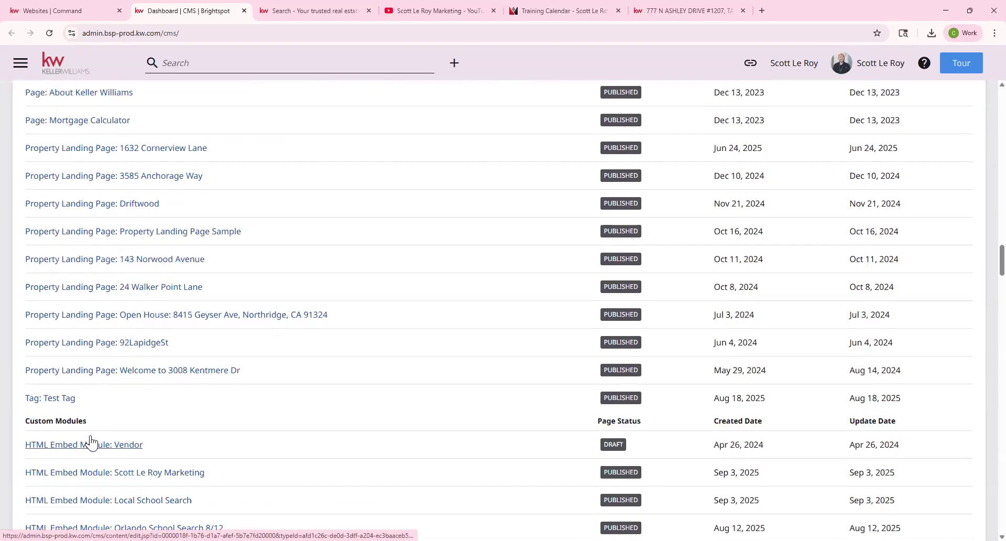
pyautogui.moveTo(24, 264); pyautogui.dragTo(94, 265)
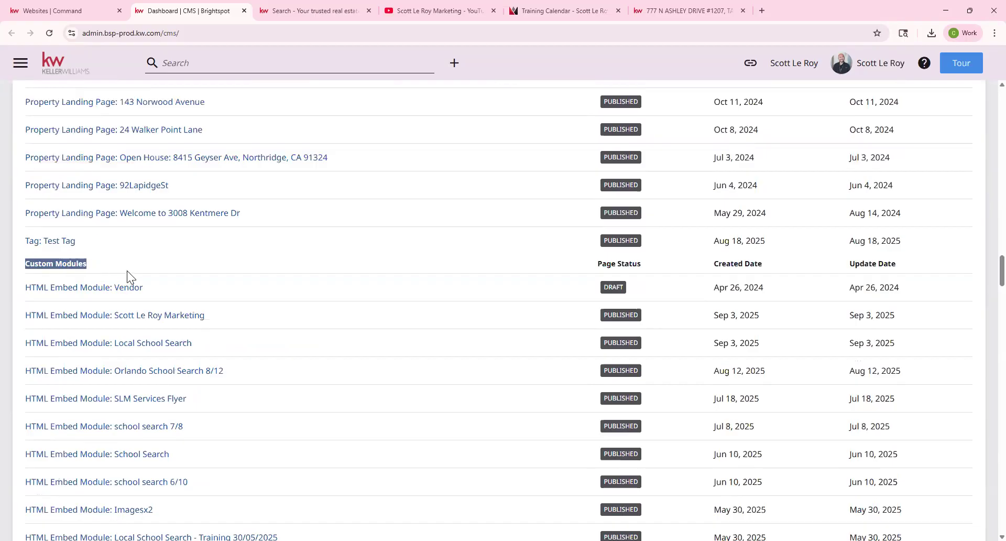
pyautogui.scroll(-3, 127, 271)
pyautogui.scroll(-1, 68, 292)
pyautogui.scroll(-20, 69, 295)
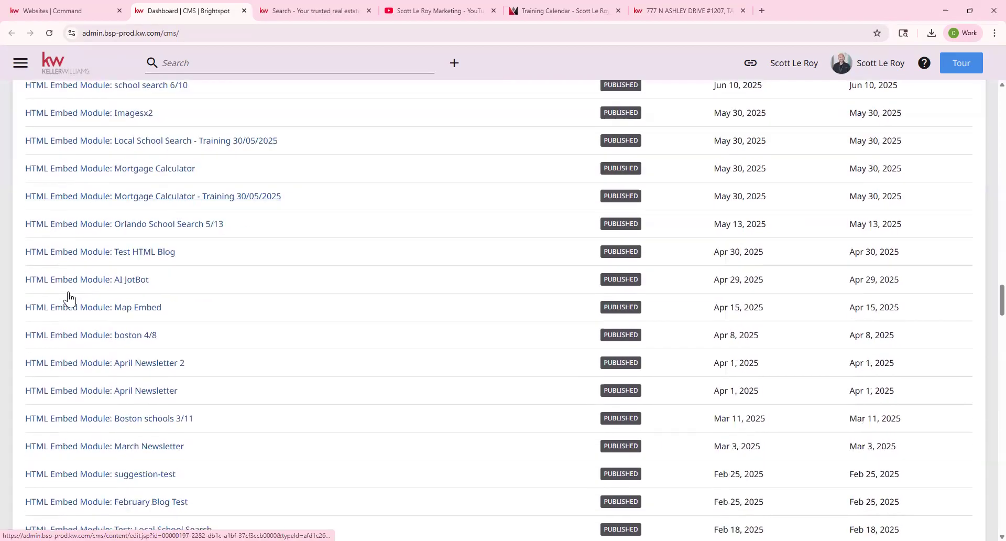
pyautogui.scroll(-5, 70, 299)
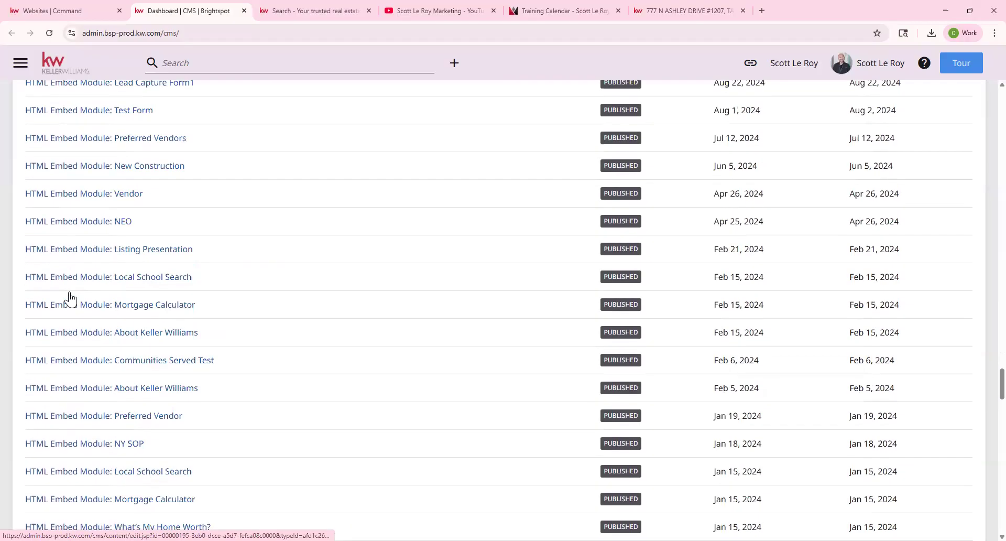
pyautogui.scroll(-20, 69, 299)
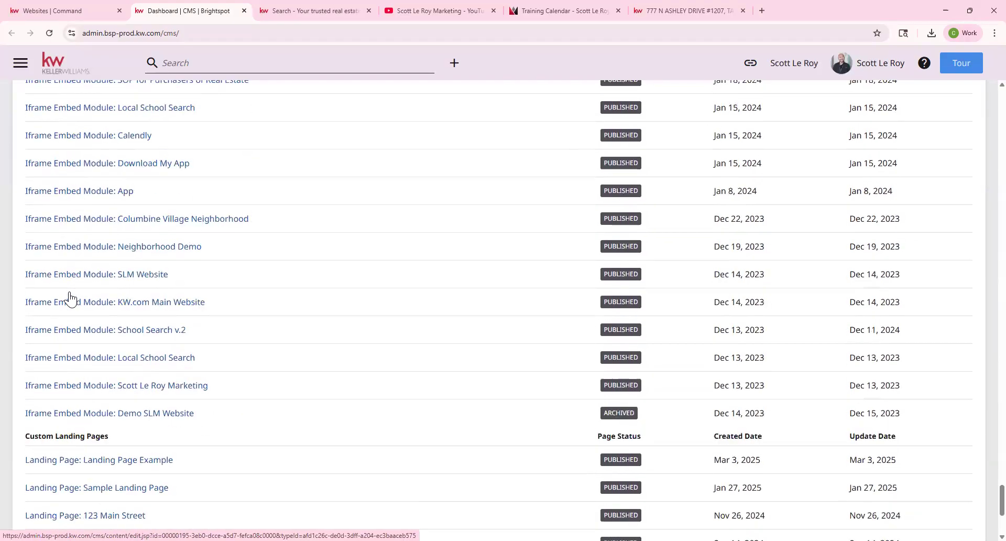
pyautogui.moveTo(26, 221); pyautogui.dragTo(116, 220)
pyautogui.scroll(-1, 146, 254)
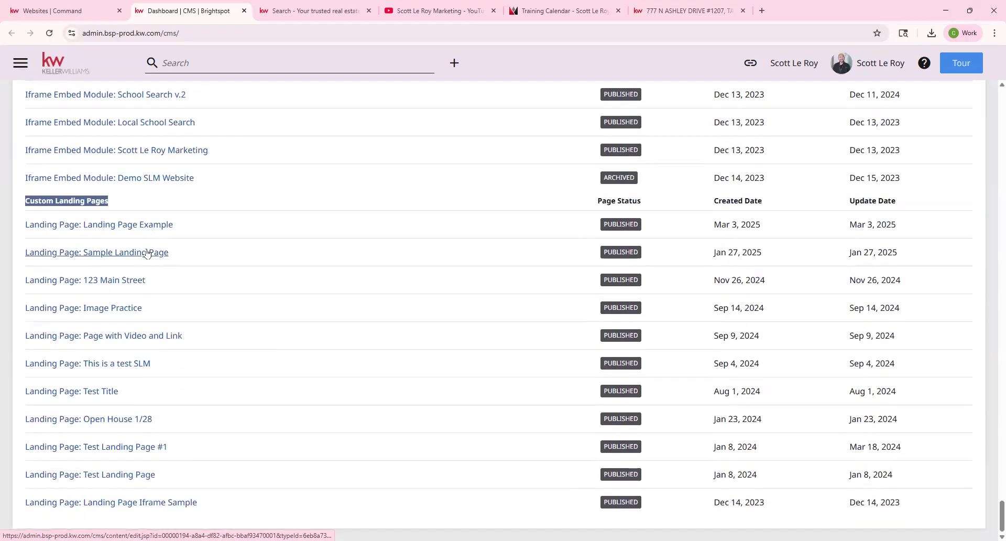
pyautogui.scroll(10, 10, 291)
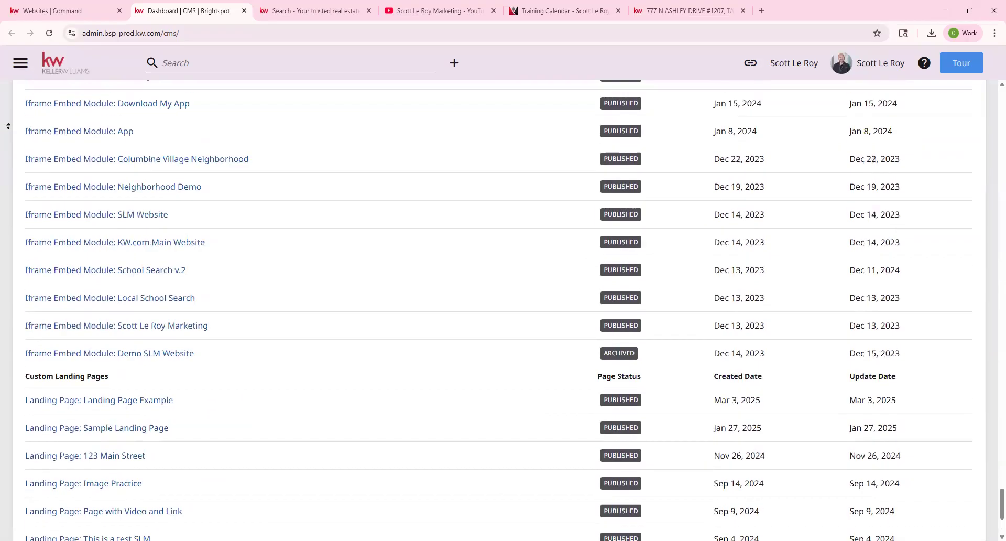
pyautogui.scroll(10, 8, 93)
pyautogui.scroll(5, 181, 388)
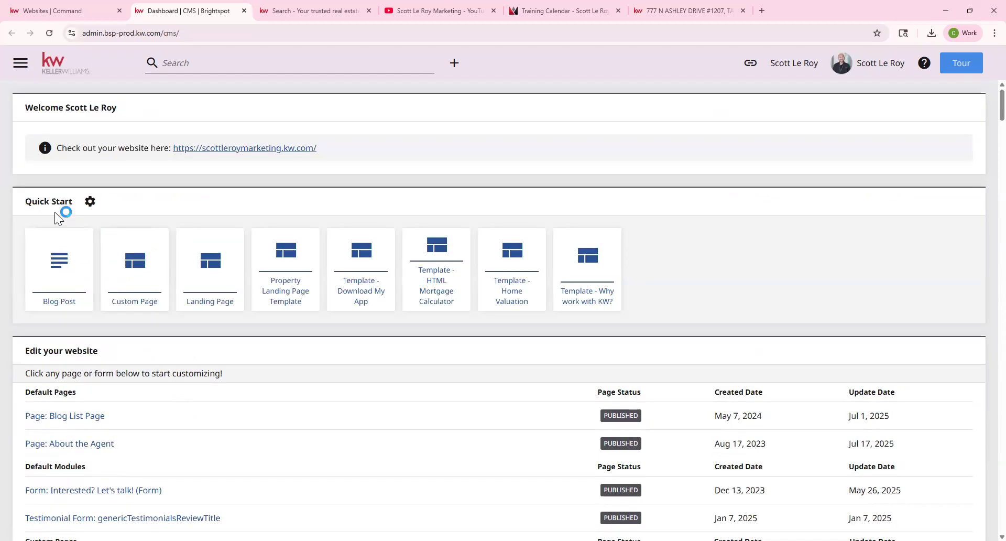
# Create a new custom page from the 'Template - Why work with KW?' Quick Start tile.
pyautogui.moveTo(26, 203); pyautogui.dragTo(75, 208)
pyautogui.click(591, 302)
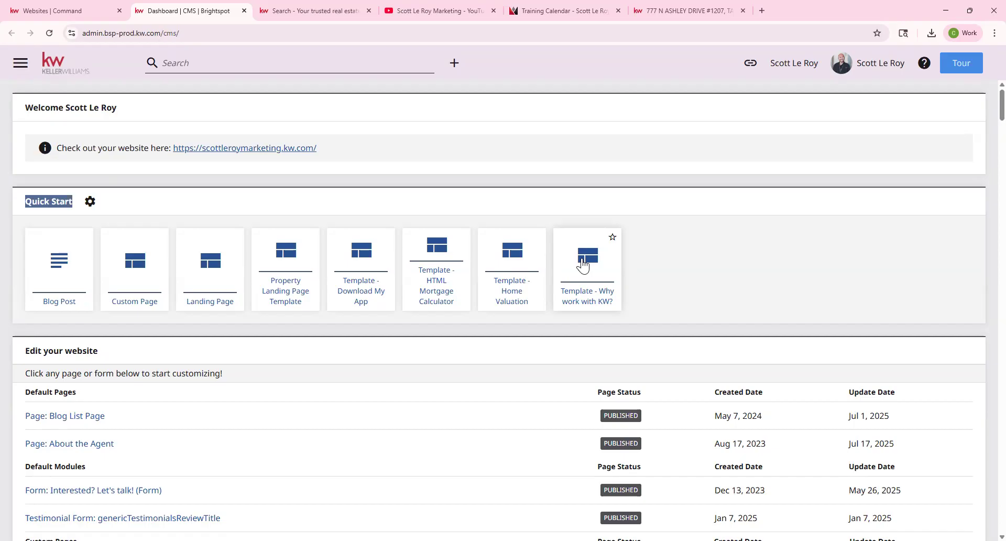
pyautogui.click(589, 294)
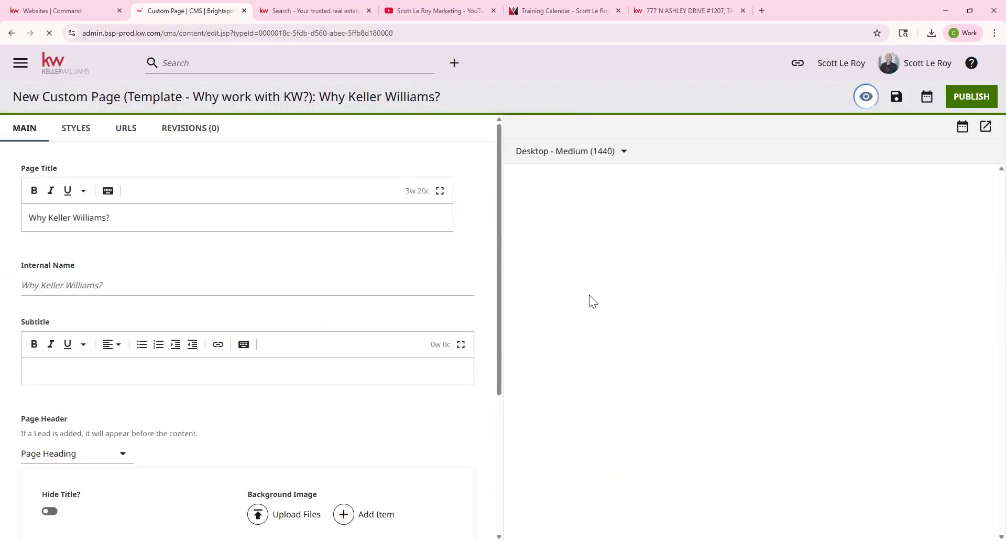
pyautogui.moveTo(12, 97); pyautogui.dragTo(461, 98)
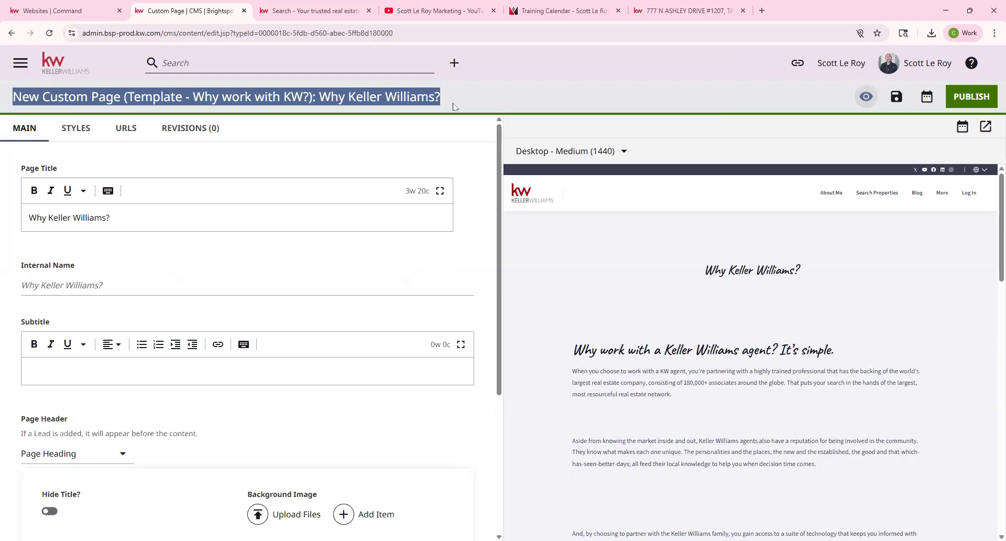
pyautogui.click(439, 122)
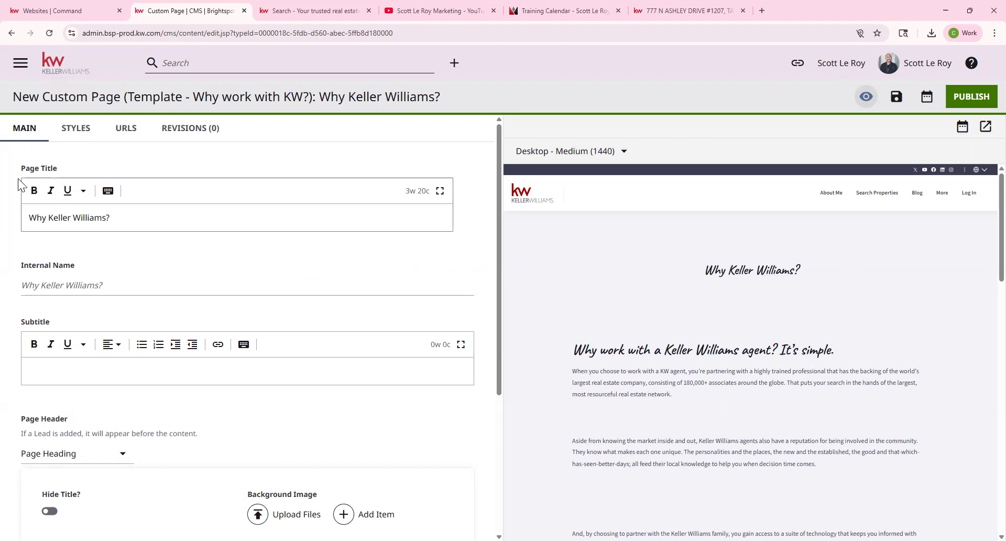
pyautogui.moveTo(20, 169); pyautogui.dragTo(64, 173)
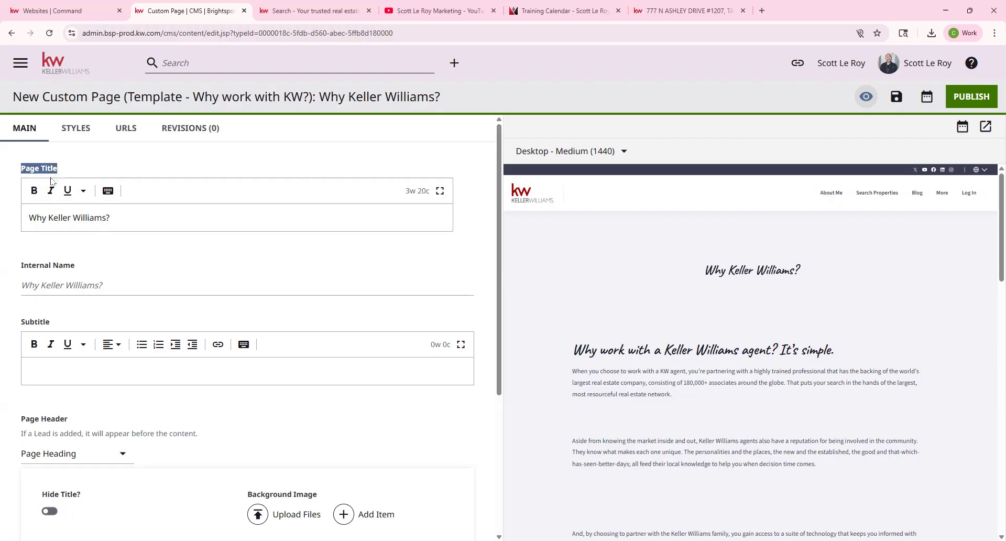
pyautogui.moveTo(701, 270); pyautogui.dragTo(817, 271)
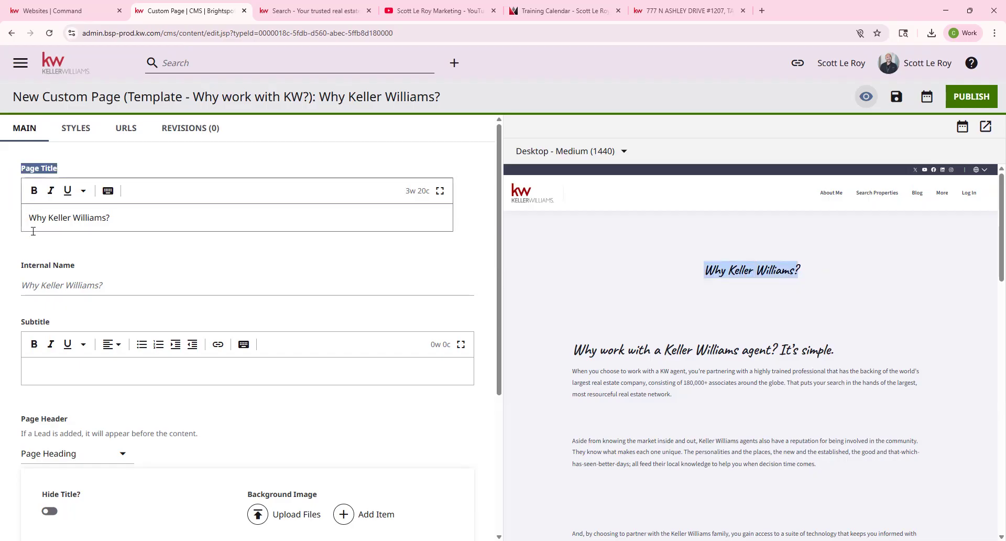
pyautogui.scroll(-1, 169, 276)
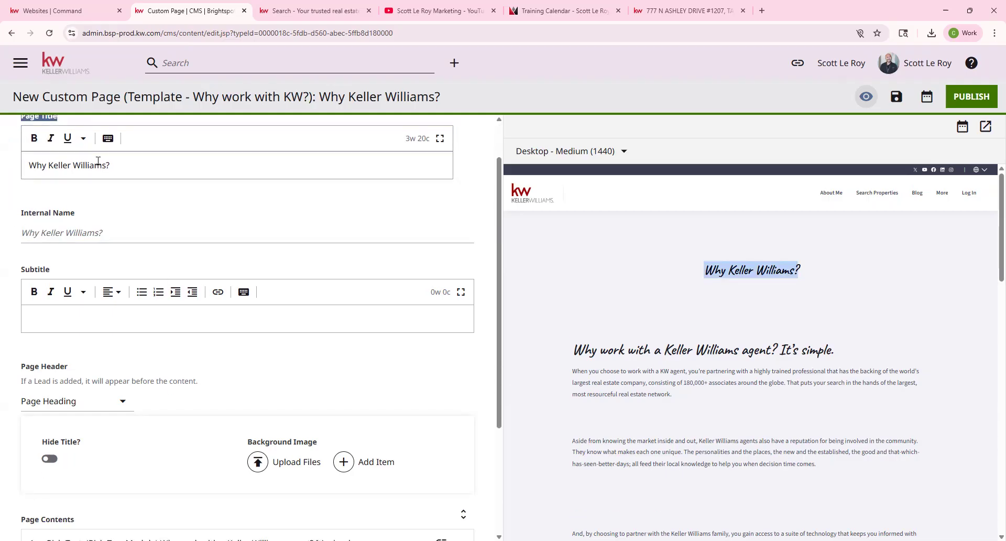
pyautogui.moveTo(21, 211); pyautogui.dragTo(96, 220)
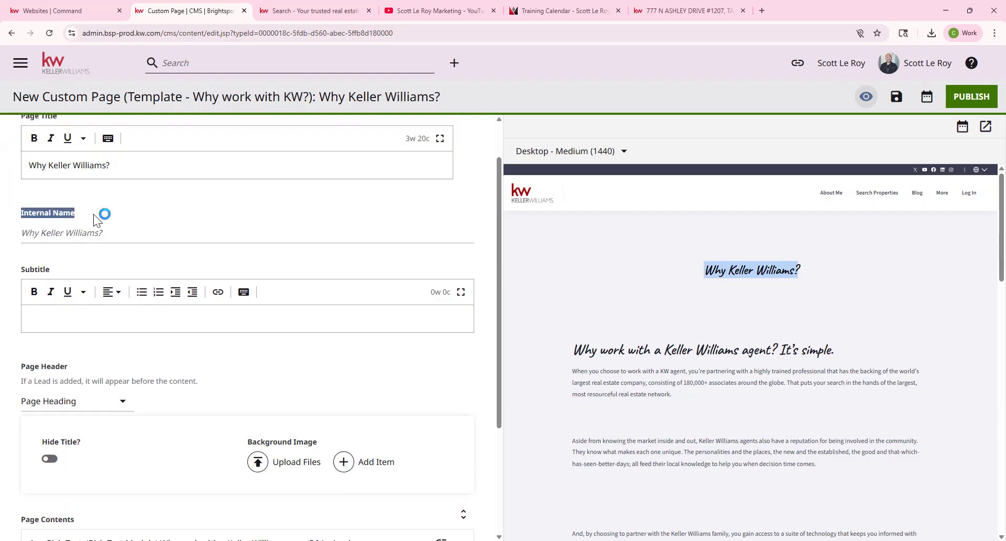
pyautogui.scroll(-1, 139, 252)
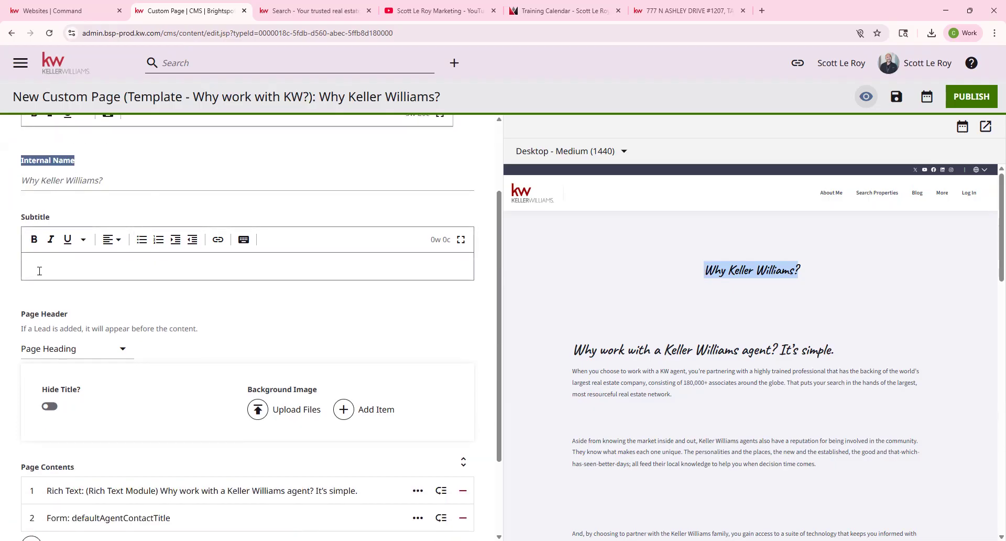
pyautogui.click(38, 271)
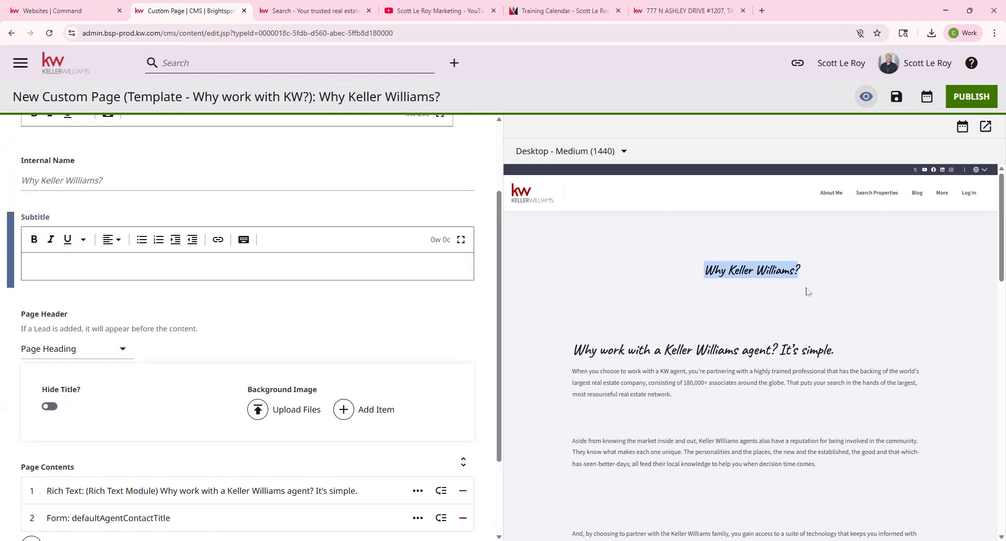
pyautogui.scroll(-1, 322, 292)
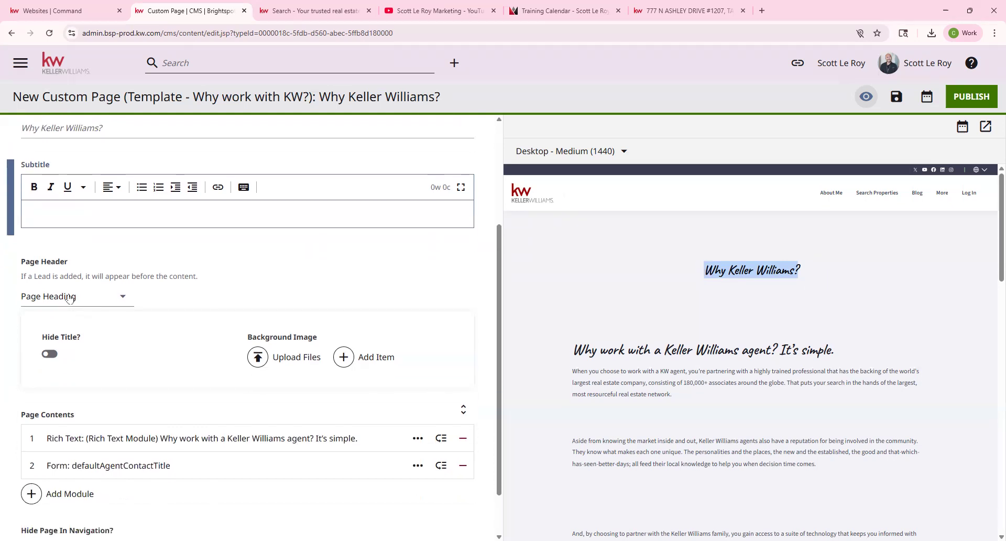
pyautogui.click(26, 260)
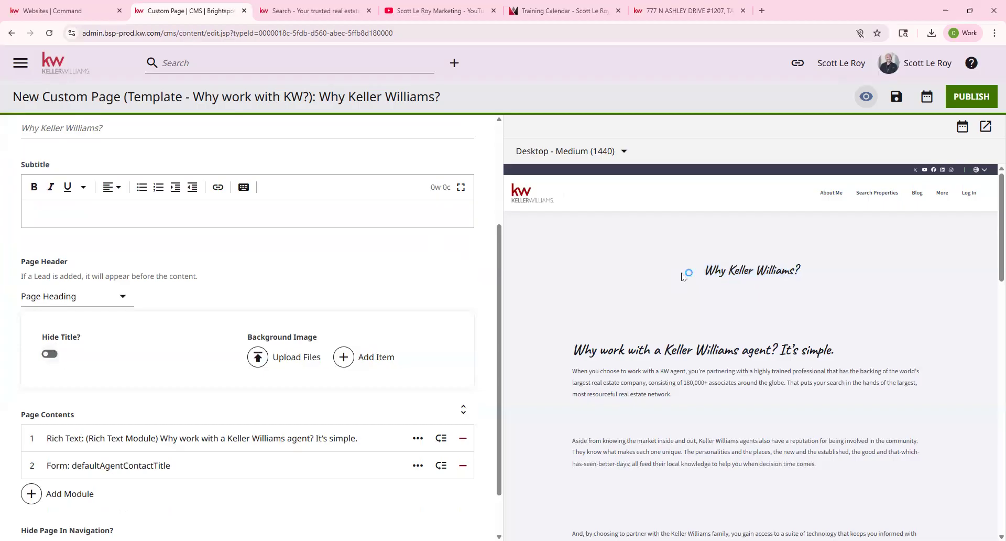
# Switch the page header to None, then back to Page Heading.
pyautogui.click(115, 296)
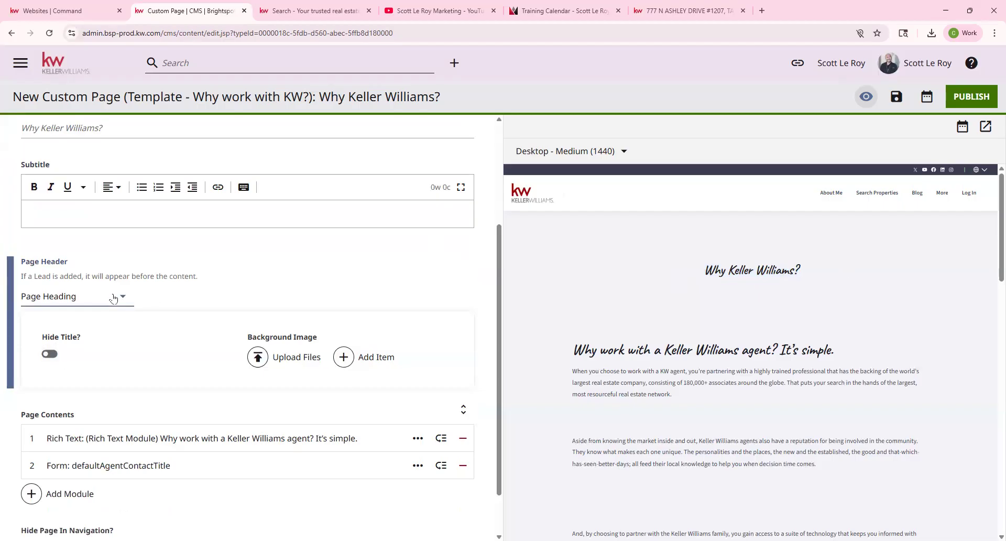
pyautogui.click(80, 257)
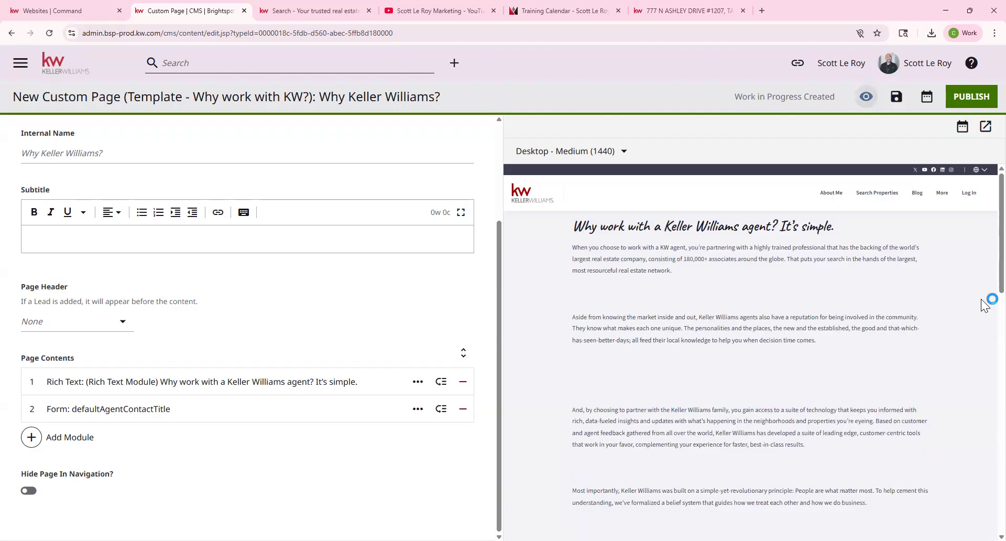
pyautogui.click(75, 326)
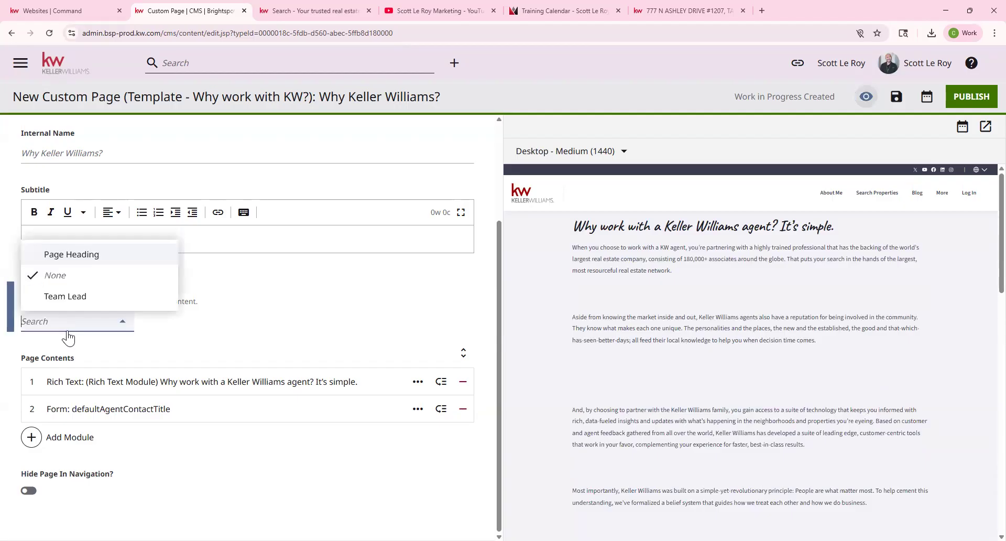
pyautogui.click(77, 255)
pyautogui.scroll(-2, 144, 314)
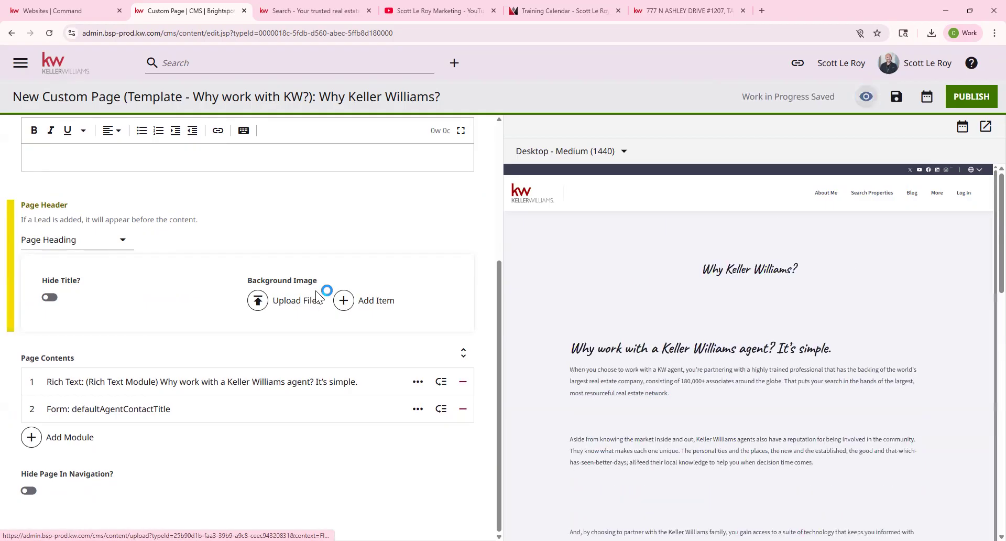
# Upload Keller-Williams-Command-CRM from Downloads as the header's background image.
pyautogui.click(306, 301)
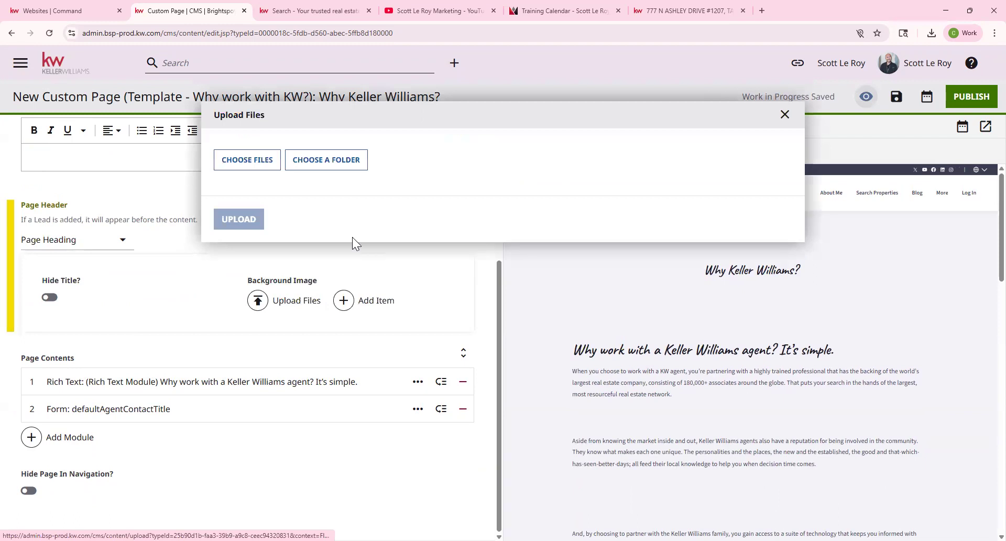
pyautogui.click(253, 165)
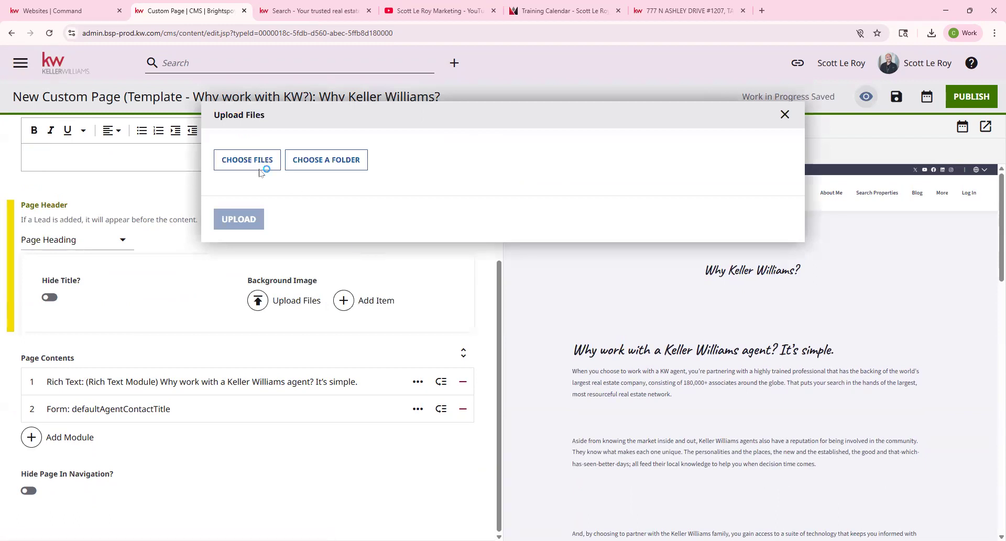
pyautogui.click(46, 156)
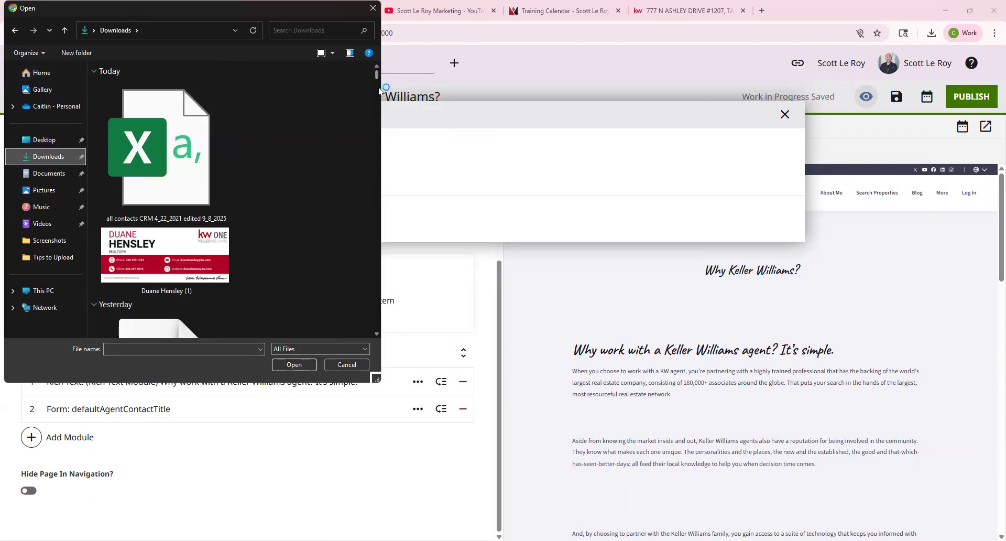
pyautogui.moveTo(379, 75); pyautogui.dragTo(385, 329)
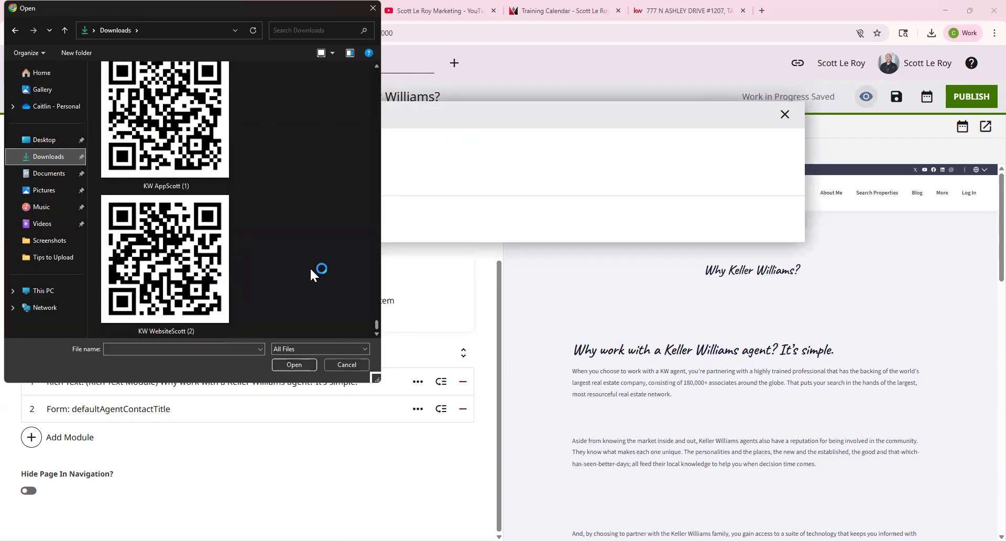
pyautogui.scroll(3, 310, 266)
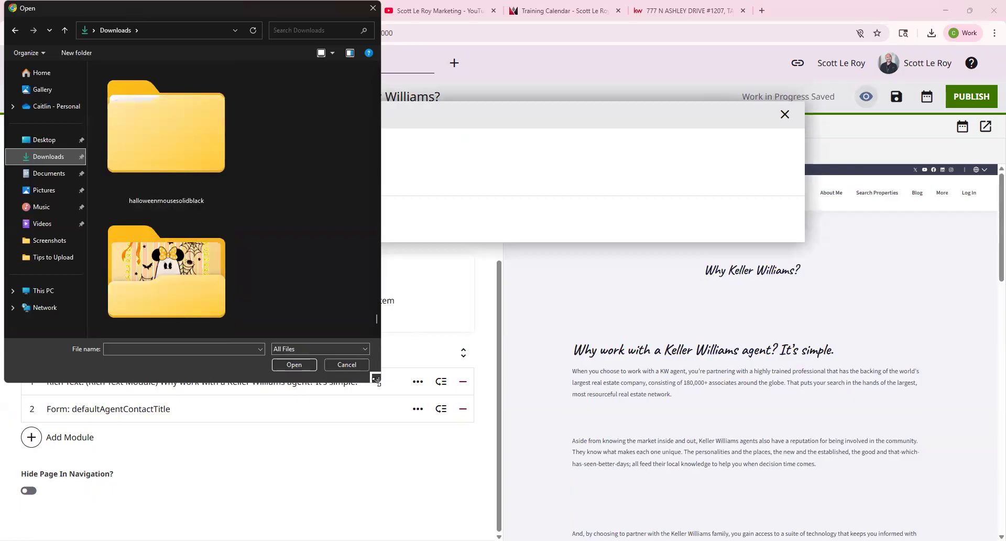
pyautogui.moveTo(377, 379); pyautogui.dragTo(413, 222)
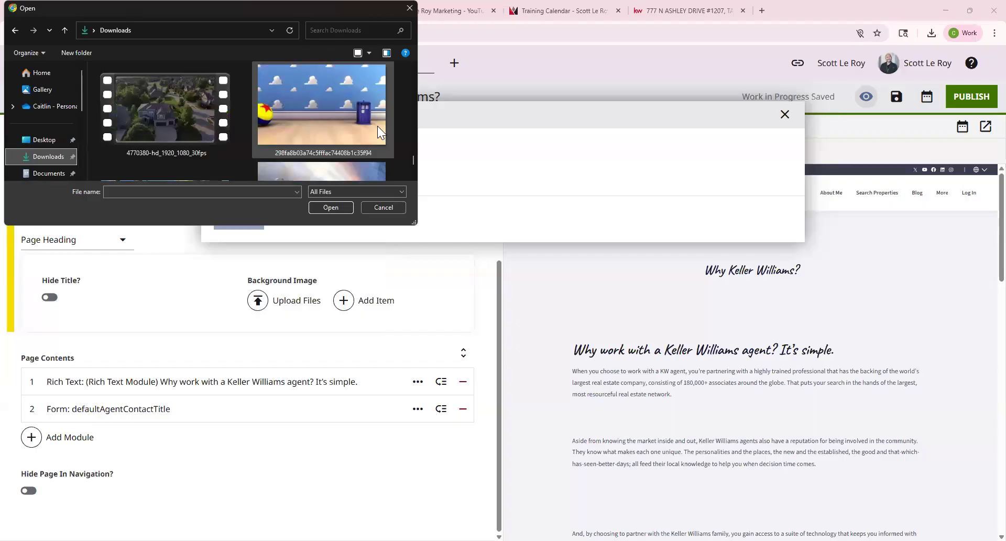
pyautogui.scroll(3, 377, 126)
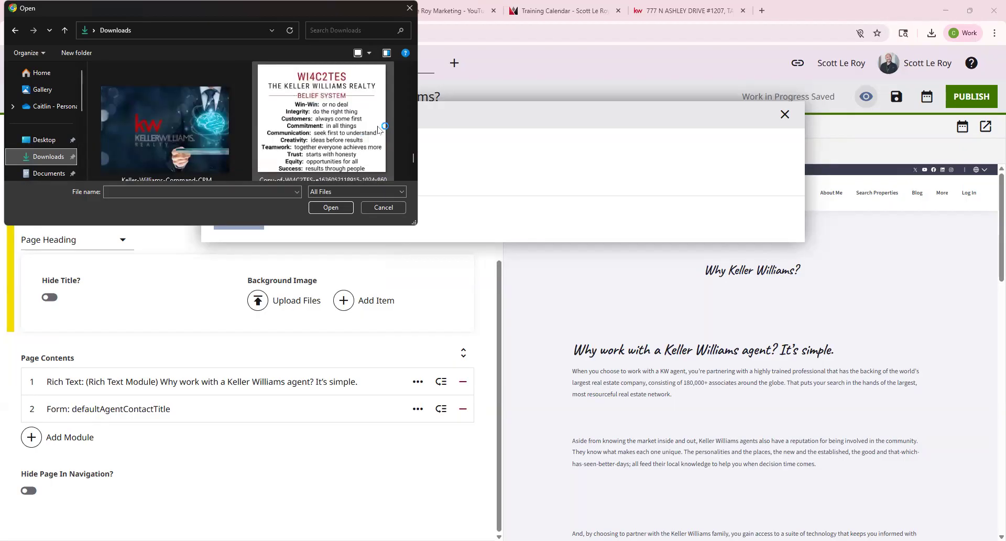
pyautogui.click(158, 118)
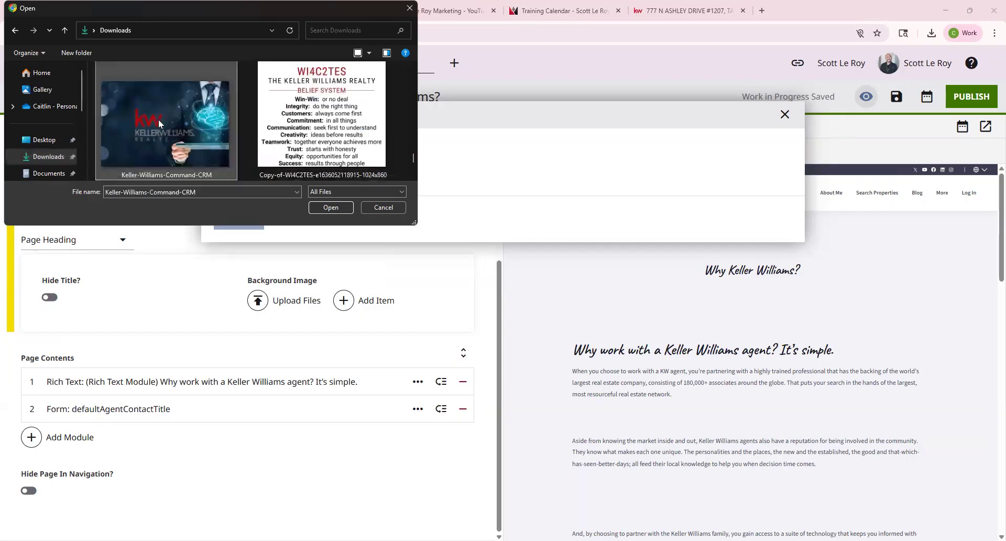
pyautogui.click(343, 207)
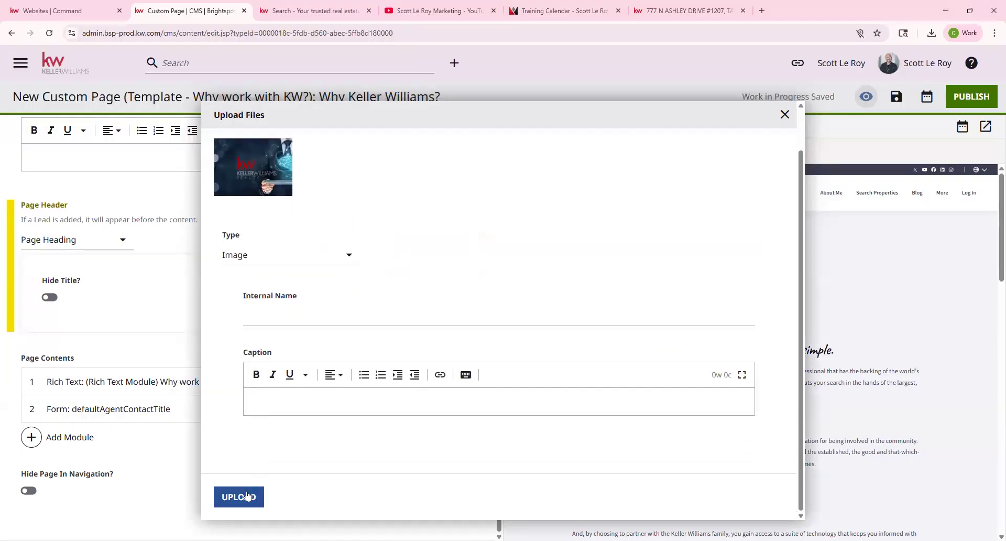
pyautogui.click(245, 495)
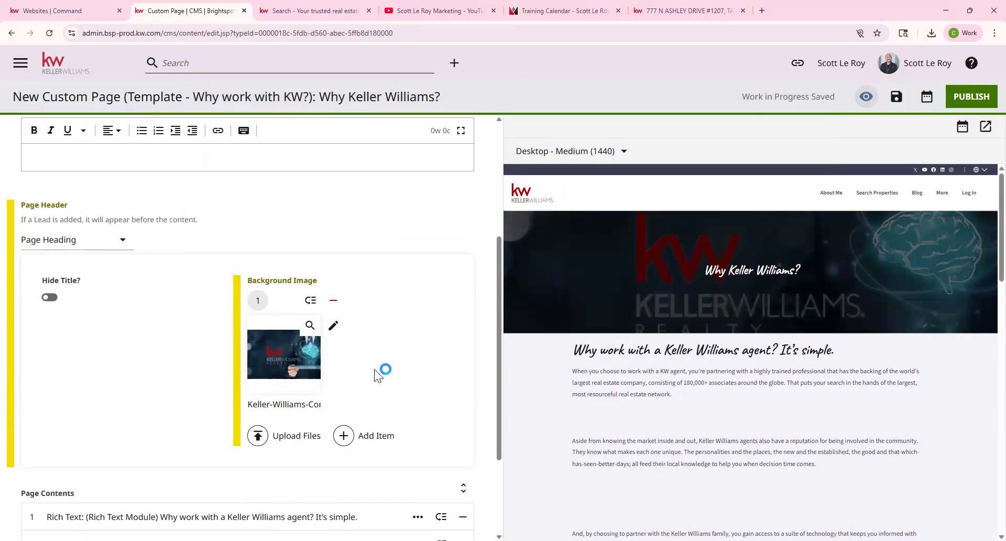
# Expand the 'Why work with a Keller Williams agent? It's simple.' Rich Text module under Page Contents.
pyautogui.scroll(-1, 375, 386)
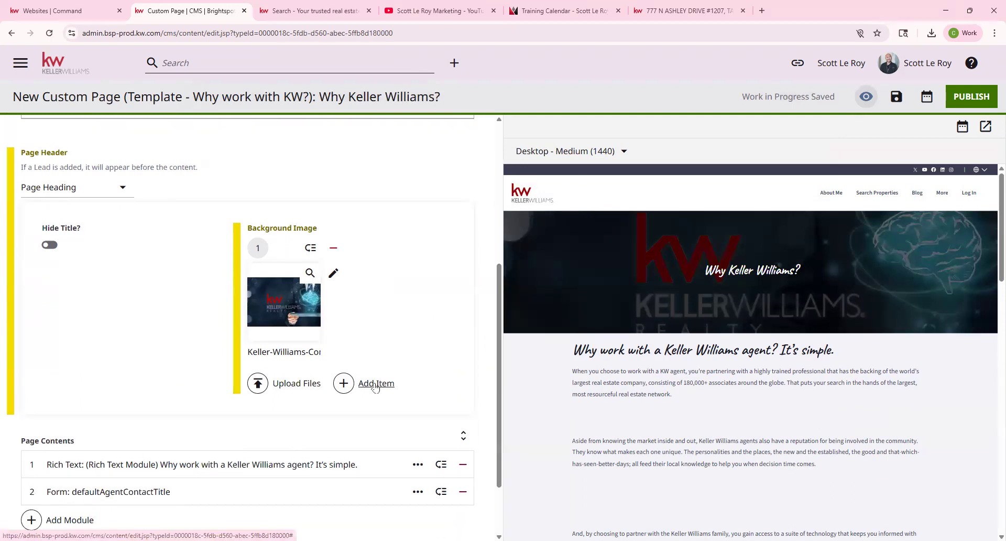
pyautogui.scroll(-1, 375, 387)
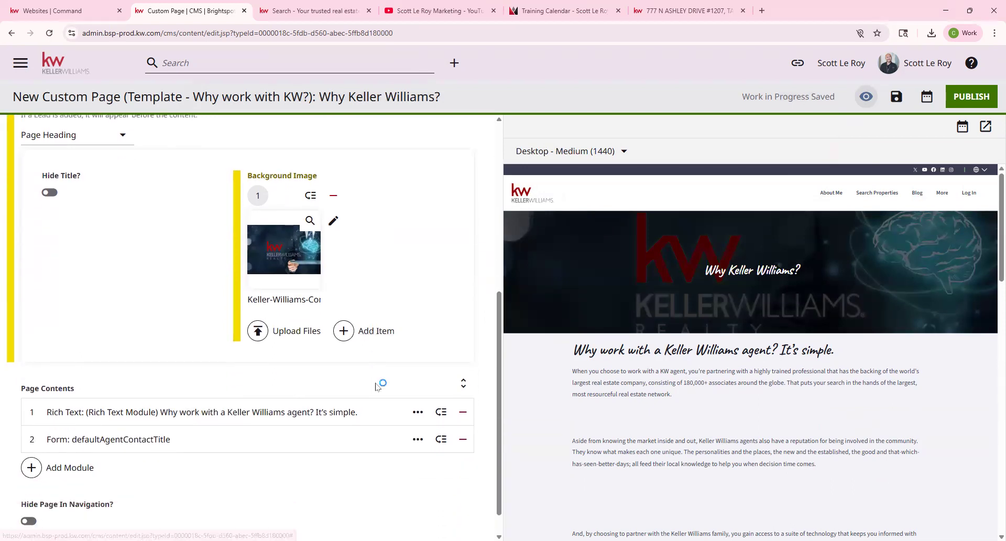
pyautogui.moveTo(127, 97); pyautogui.dragTo(183, 97)
pyautogui.scroll(-3, 773, 370)
pyautogui.scroll(-10, 753, 440)
pyautogui.scroll(8, 753, 440)
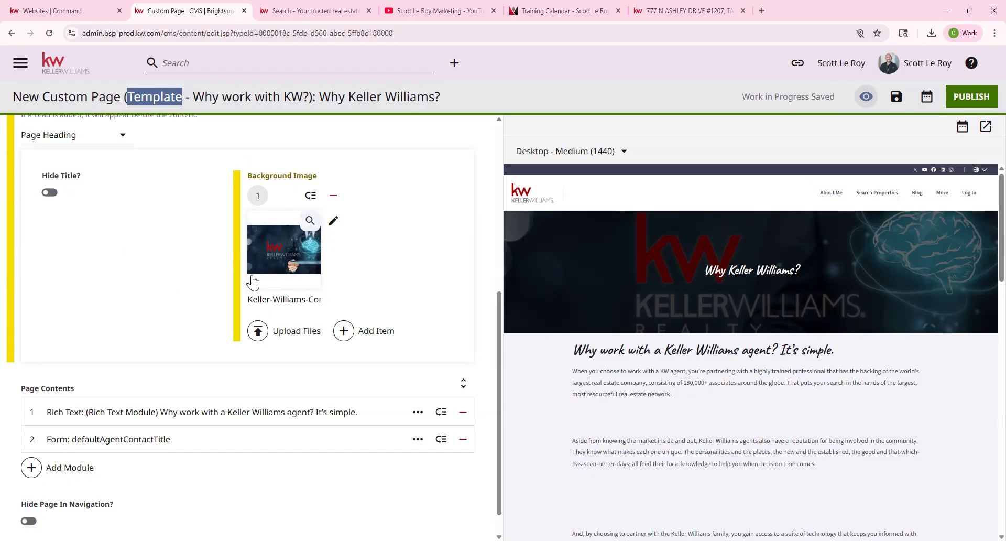
pyautogui.scroll(-1, 255, 282)
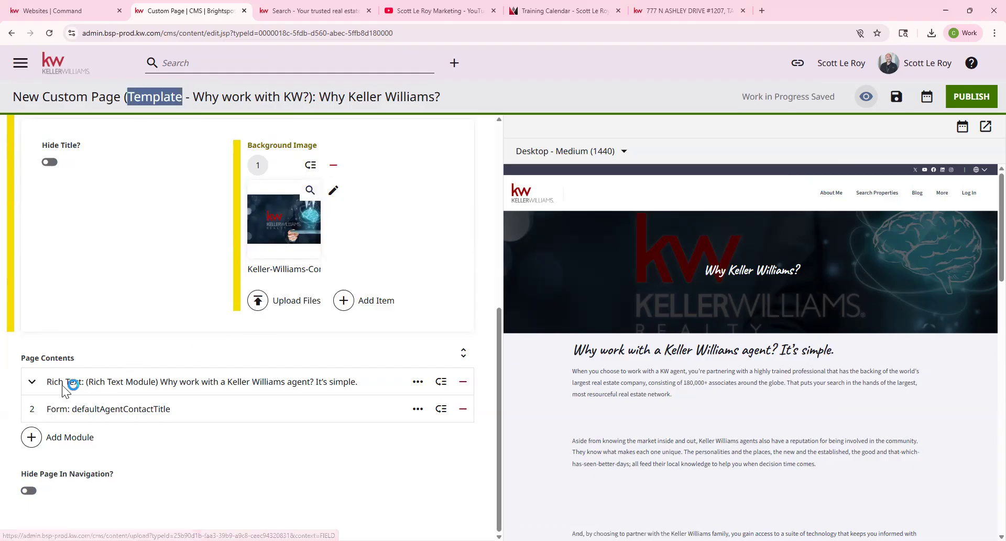
pyautogui.scroll(4, 83, 366)
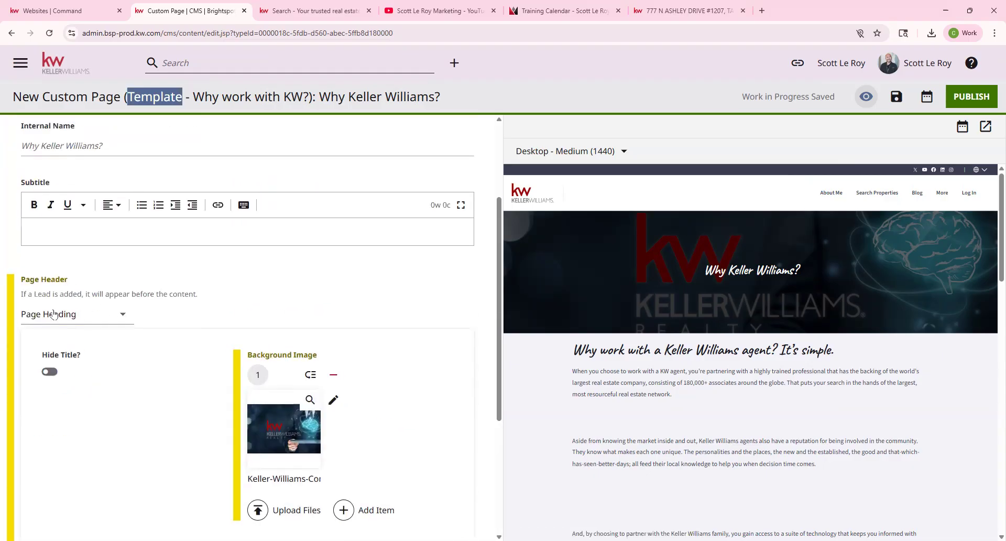
pyautogui.scroll(-4, 54, 313)
pyautogui.moveTo(19, 358); pyautogui.dragTo(87, 367)
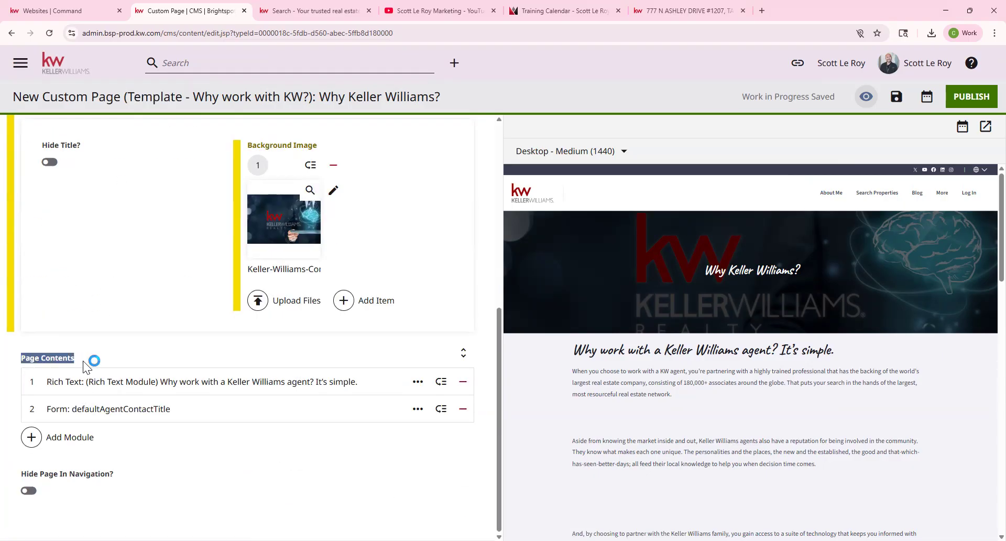
pyautogui.click(655, 371)
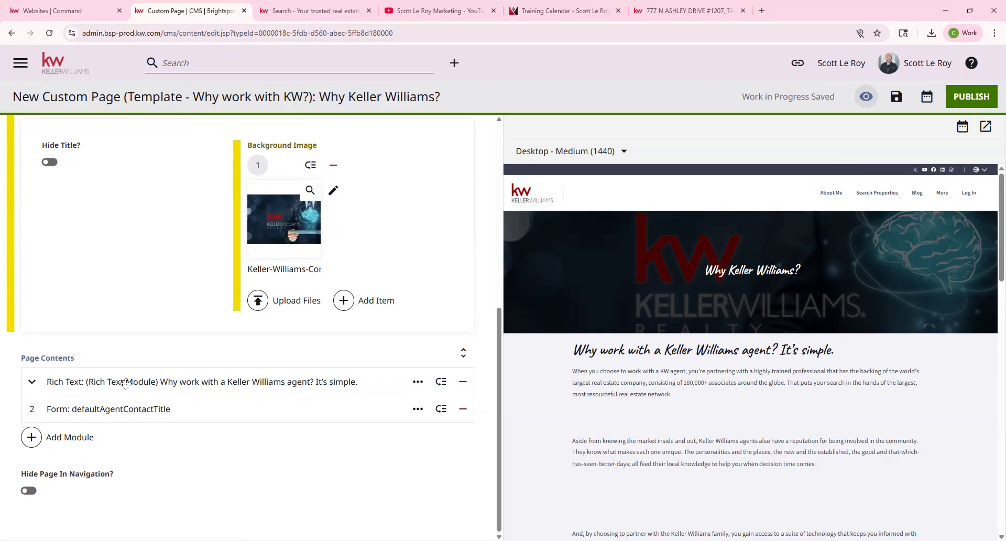
pyautogui.moveTo(570, 350); pyautogui.dragTo(757, 452)
pyautogui.scroll(-3, 236, 451)
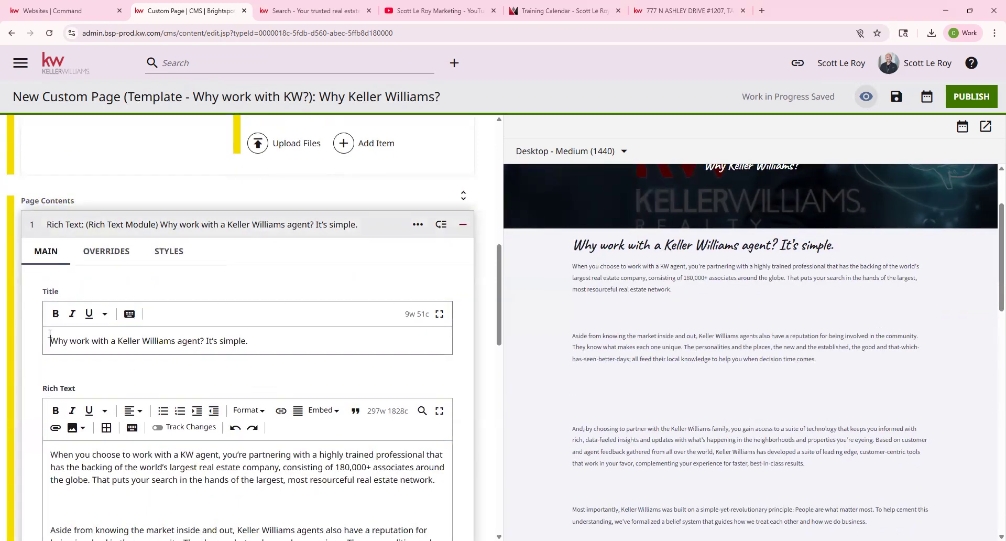
# Remove the blank lines above 'Aside from', 'And, by choosing' and 'Most importantly'.
pyautogui.tripleClick(50, 334)
pyautogui.moveTo(565, 252); pyautogui.dragTo(851, 238)
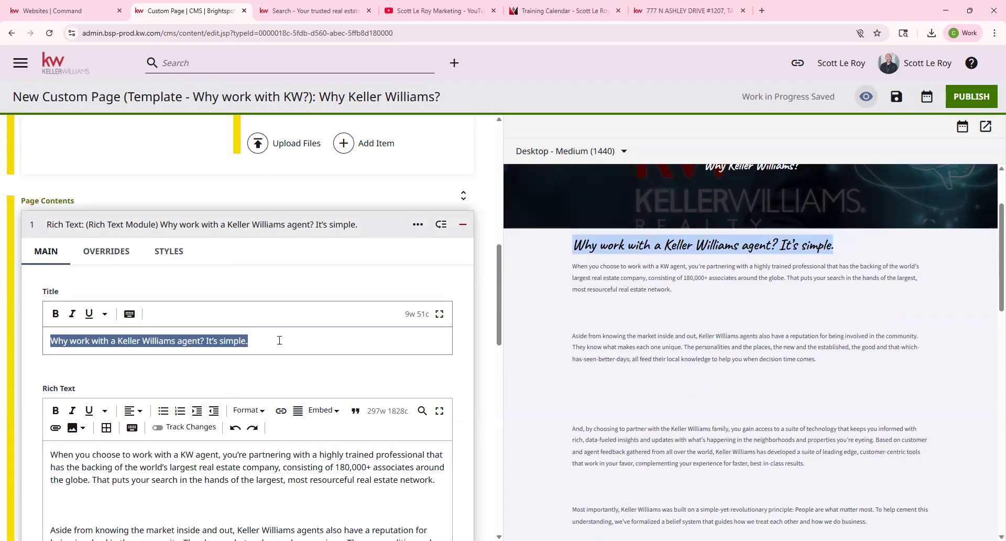
pyautogui.click(258, 351)
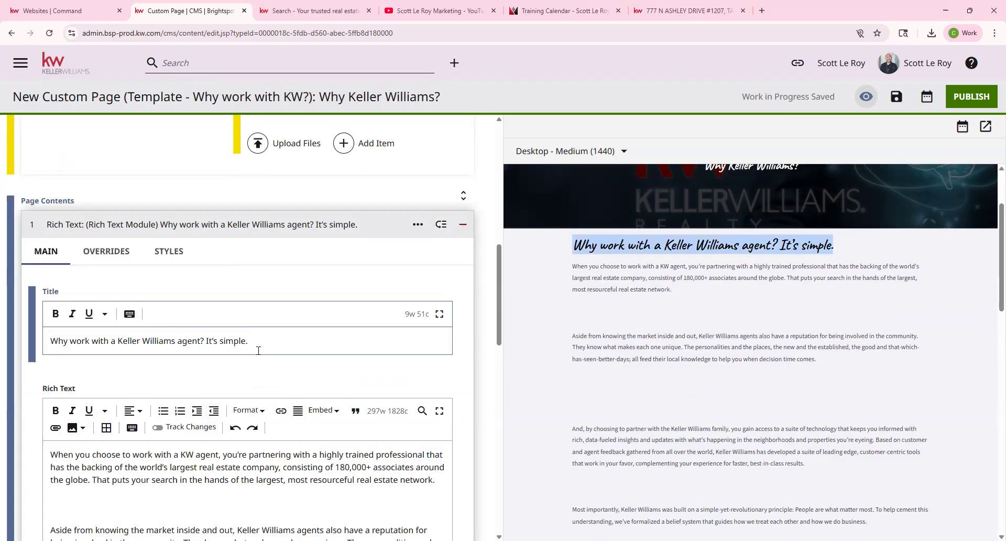
pyautogui.scroll(-3, 256, 351)
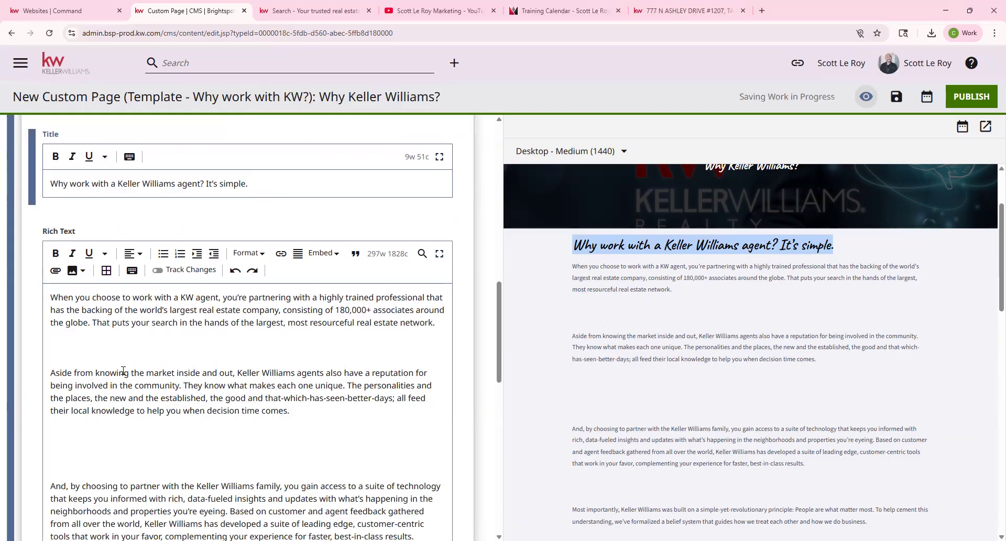
pyautogui.click(79, 358)
pyautogui.press('BackSpace')
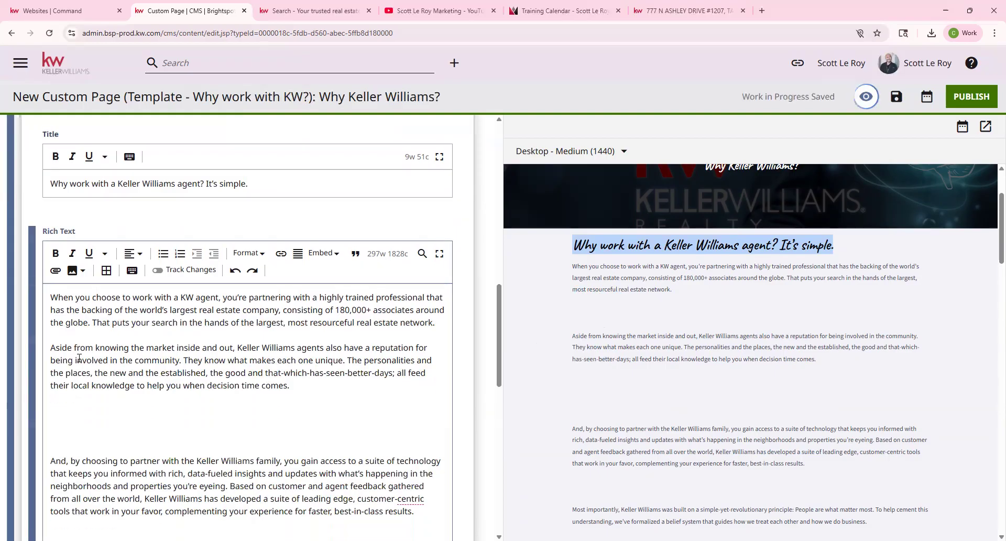
pyautogui.click(61, 441)
pyautogui.press('BackSpace')
pyautogui.press('BackSpace')
pyautogui.press('BackSpace')
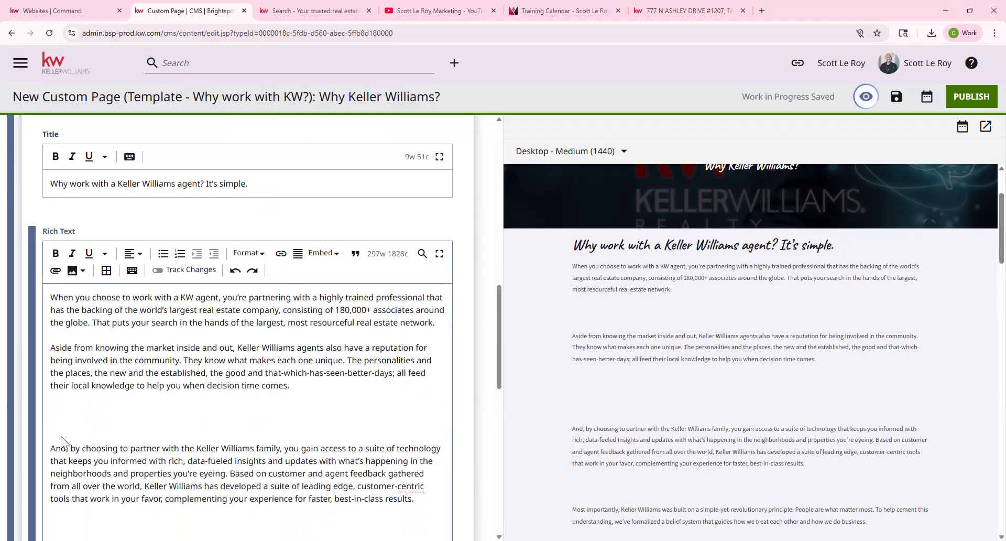
pyautogui.press('BackSpace')
pyautogui.click(52, 489)
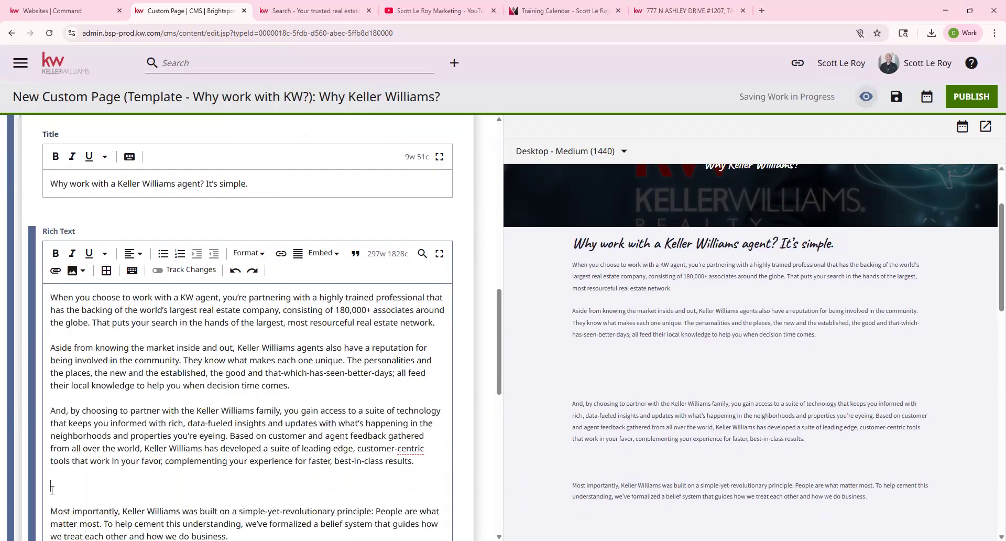
pyautogui.press('BackSpace')
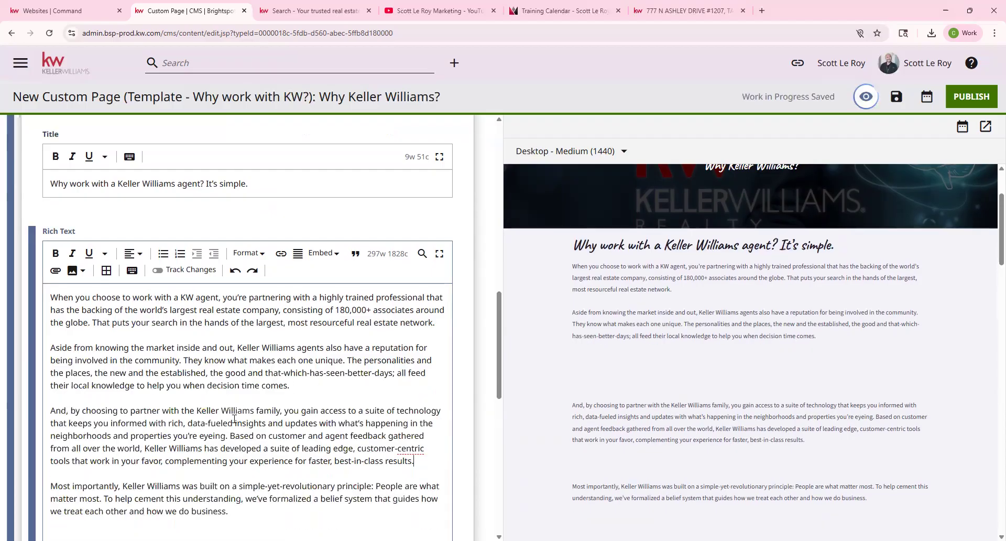
# Delete the Win-Win through Success values bullet list.
pyautogui.scroll(-3, 82, 388)
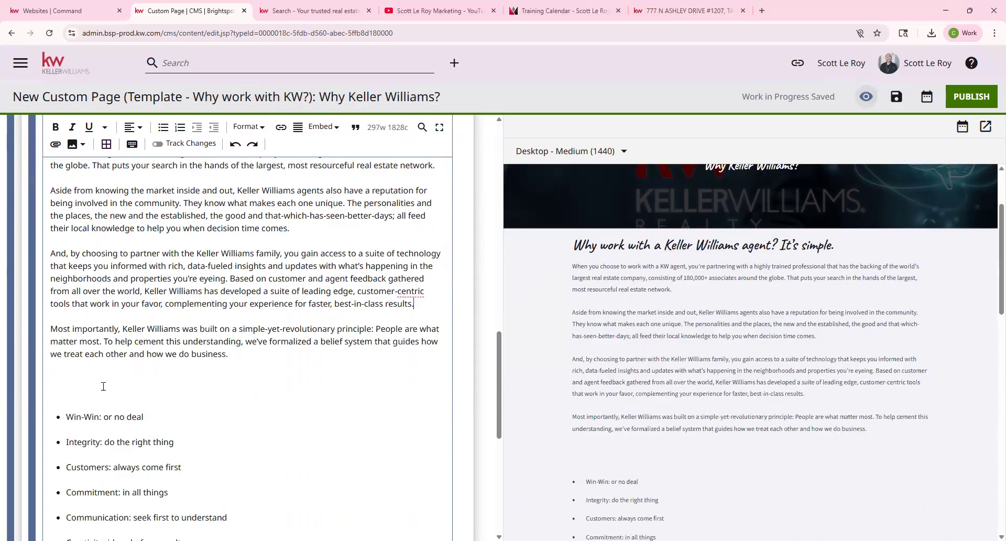
pyautogui.moveTo(55, 390); pyautogui.dragTo(190, 434)
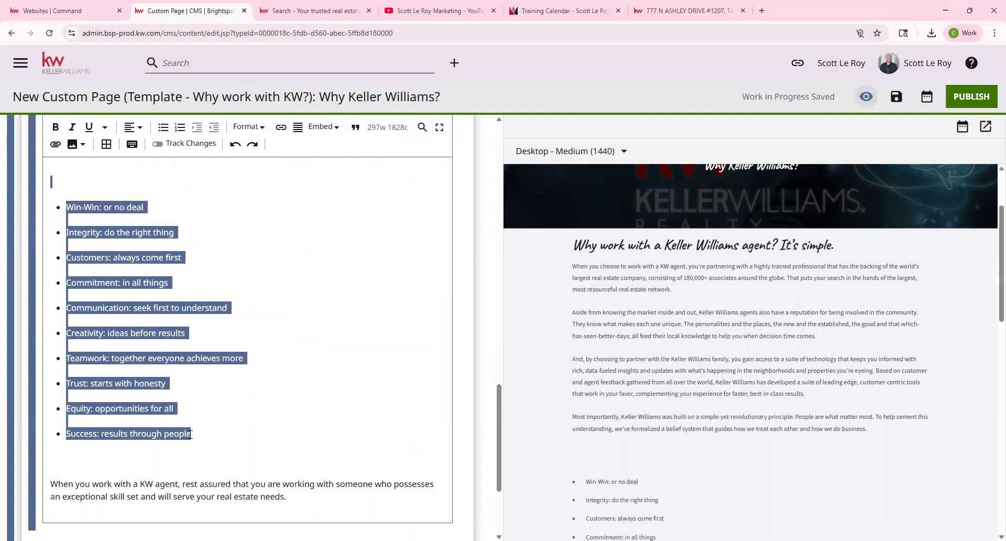
pyautogui.press('BackSpace')
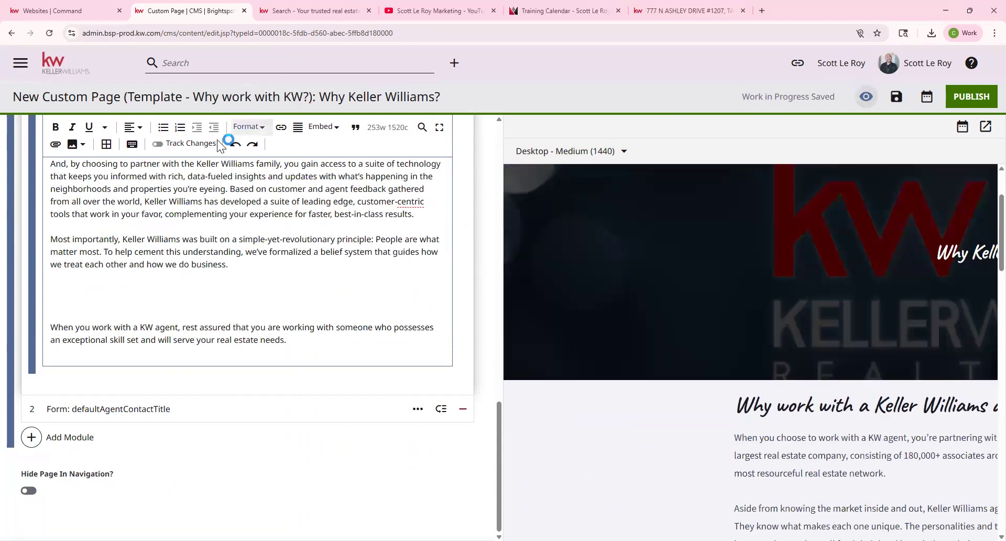
# Insert a single image into the rich text by uploading Copy-of-WI4C2TES.
pyautogui.click(73, 147)
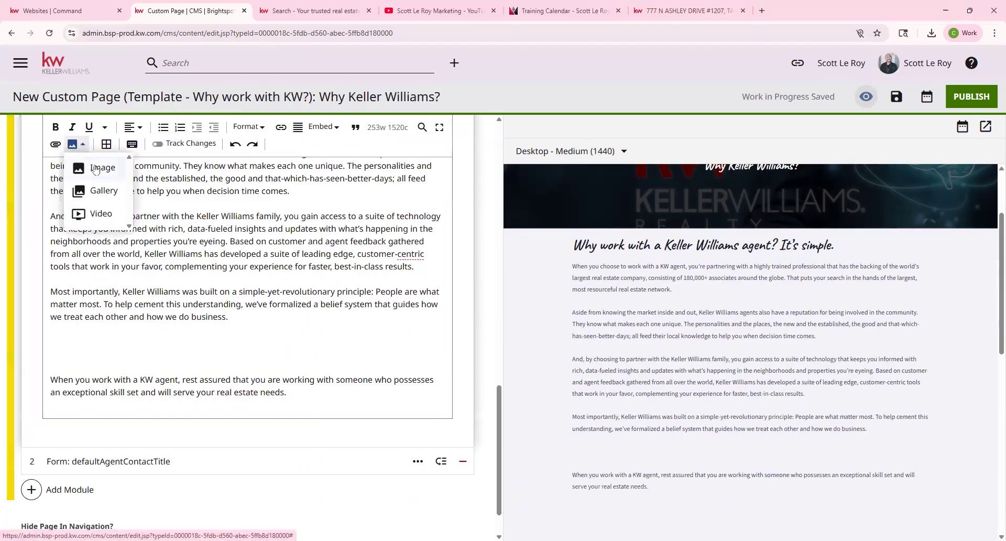
pyautogui.click(96, 166)
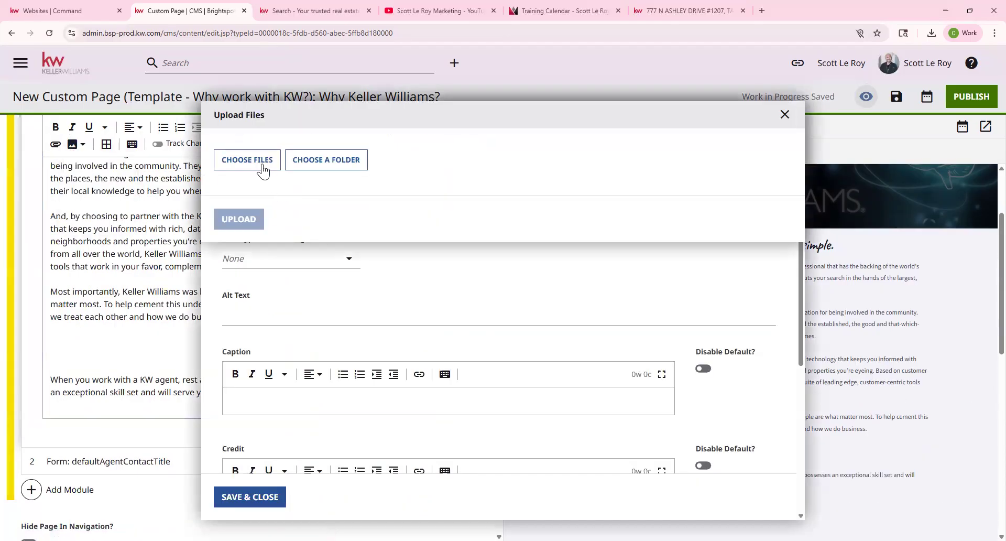
pyautogui.click(246, 160)
pyautogui.moveTo(412, 73); pyautogui.dragTo(407, 165)
pyautogui.scroll(5, 350, 137)
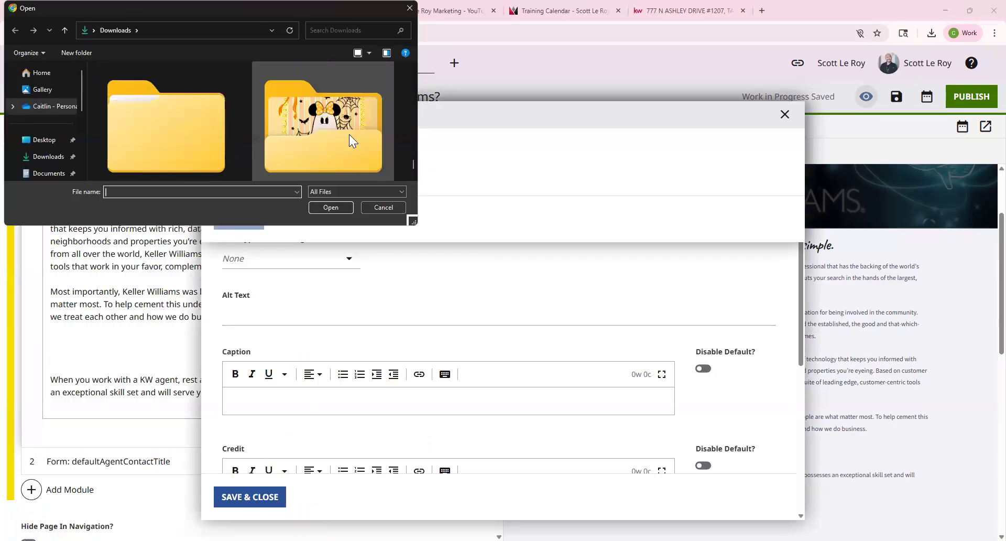
pyautogui.scroll(3, 349, 134)
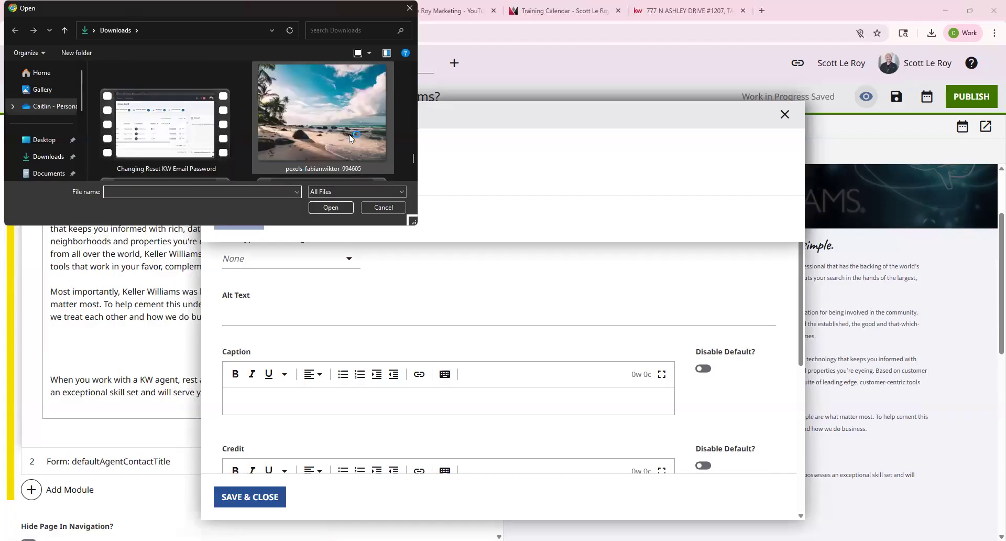
pyautogui.click(325, 142)
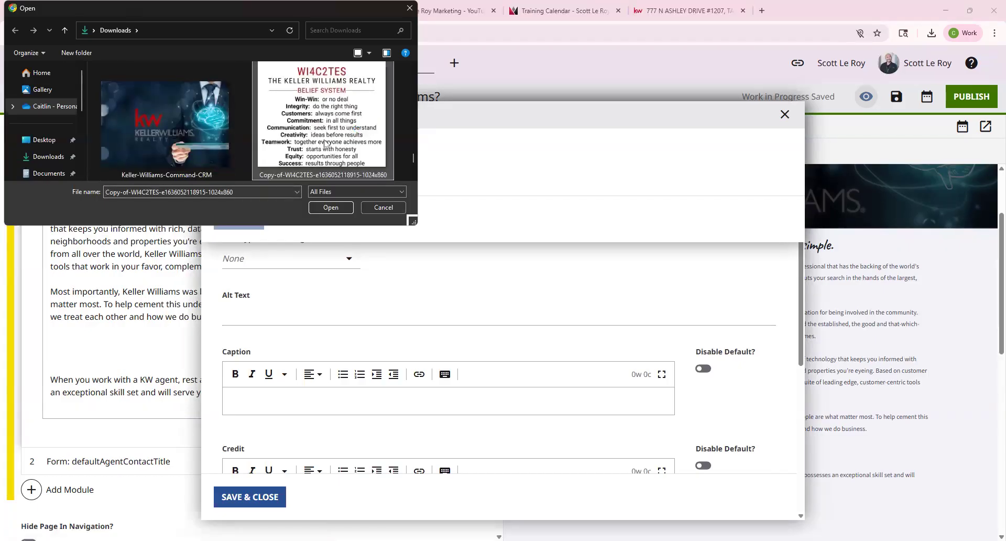
pyautogui.press('Return')
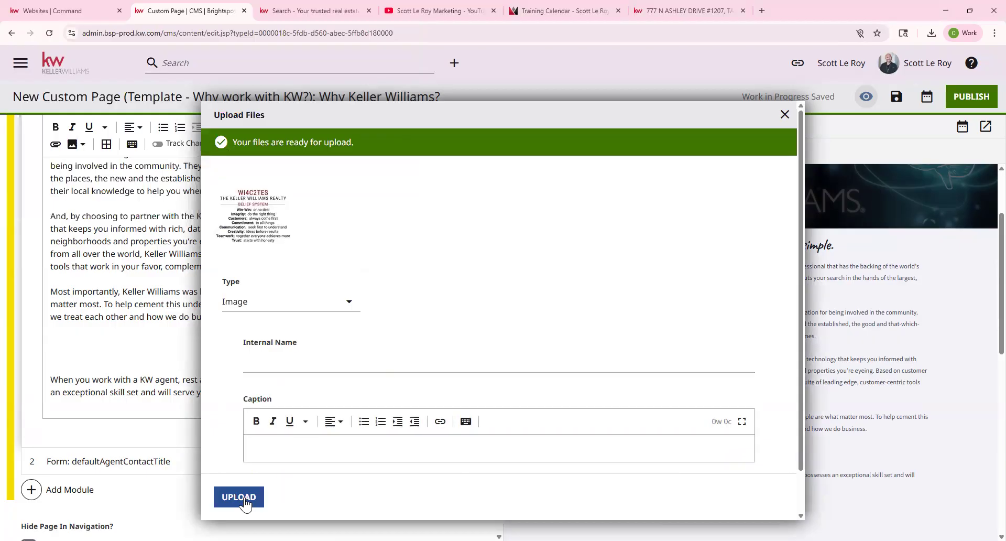
pyautogui.click(241, 497)
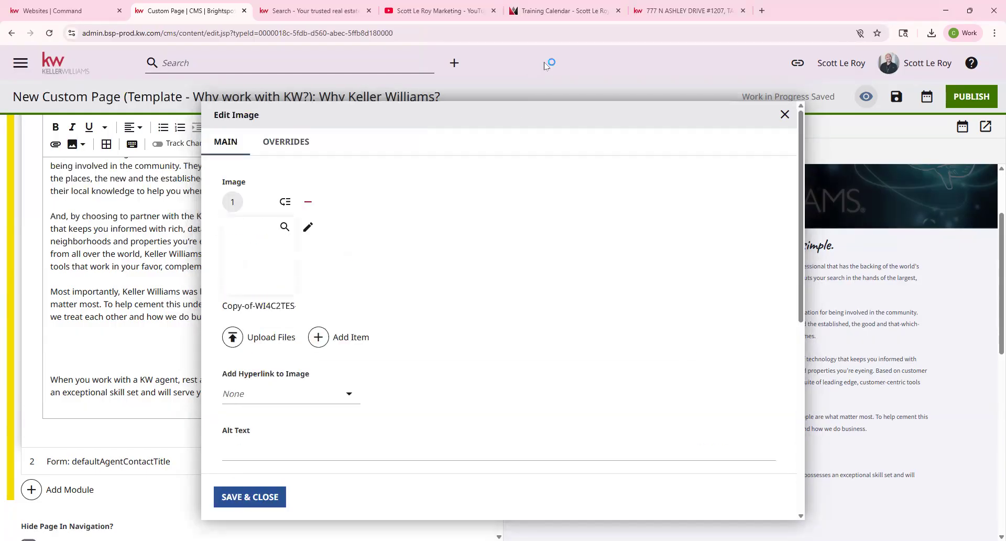
# Set the image style to 'Portrait Image - Center Alignment' and save.
pyautogui.scroll(-7, 309, 317)
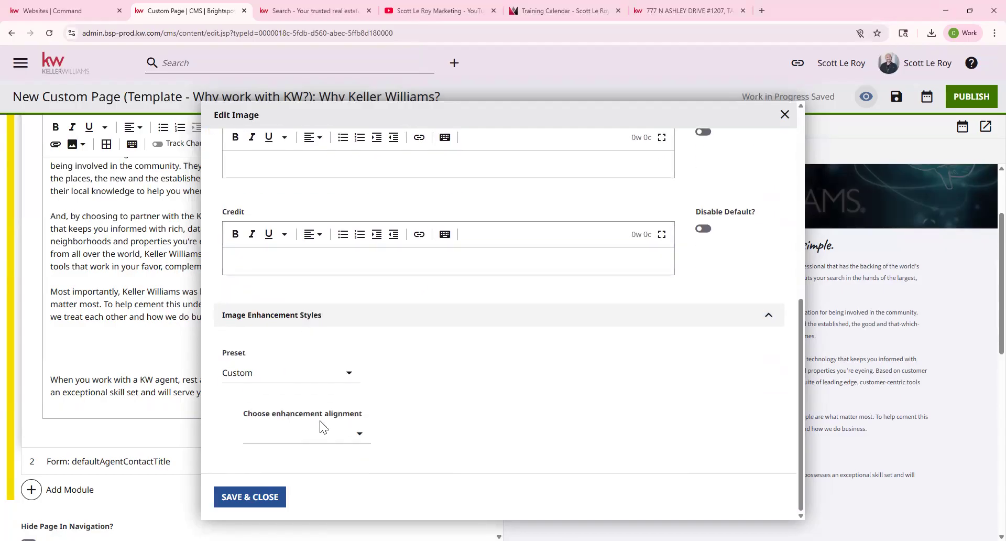
pyautogui.click(353, 435)
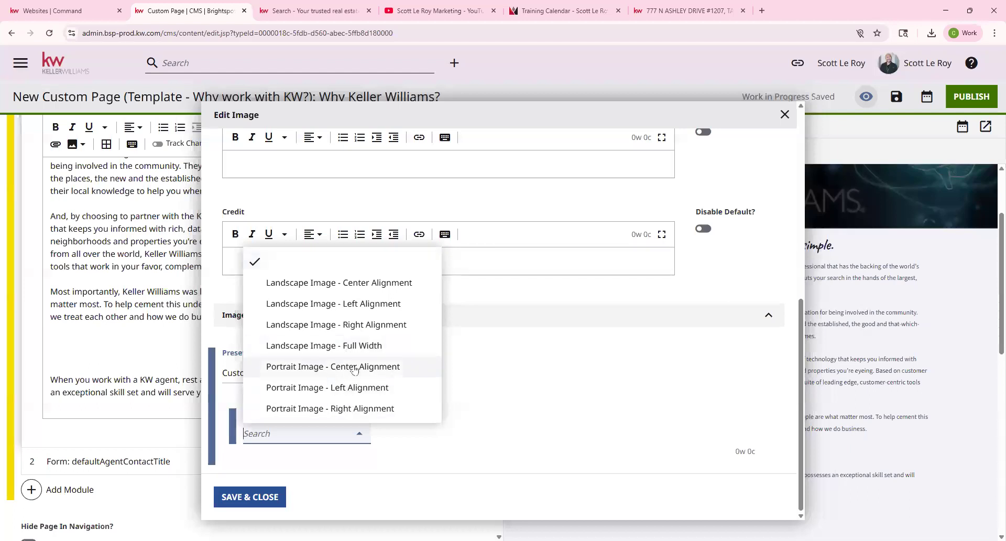
pyautogui.click(354, 370)
pyautogui.click(278, 495)
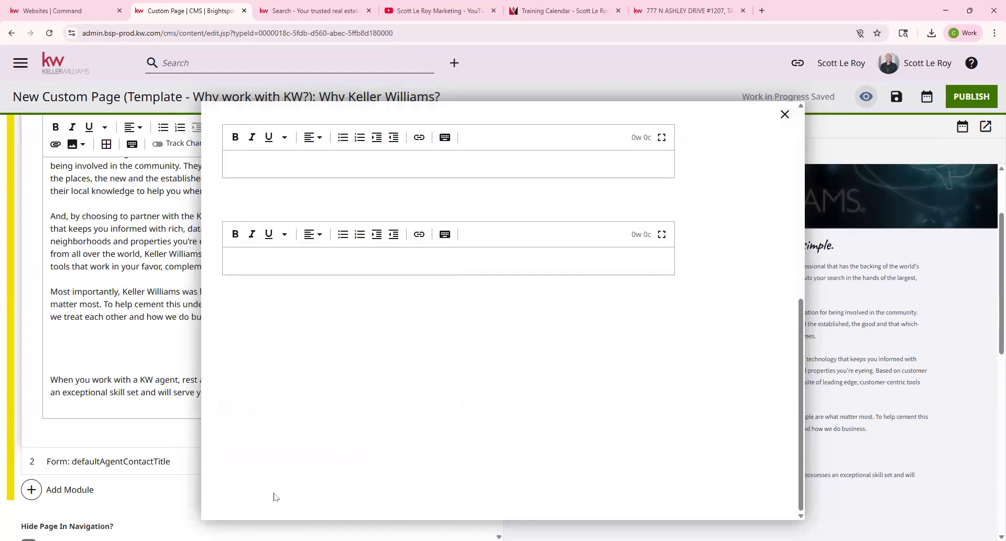
pyautogui.scroll(-2, 606, 340)
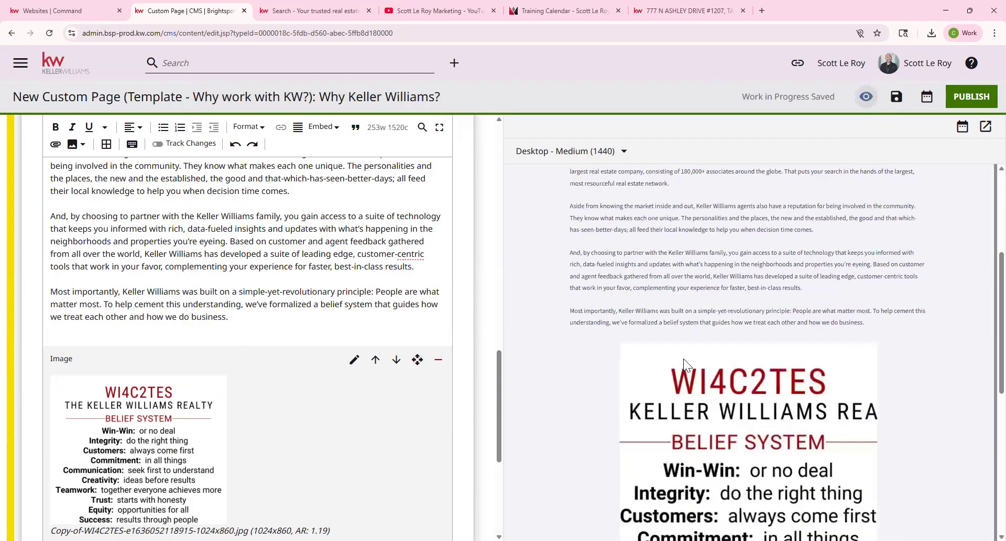
# Delete the empty line below the image, above the closing KW agent paragraph.
pyautogui.scroll(3, 696, 320)
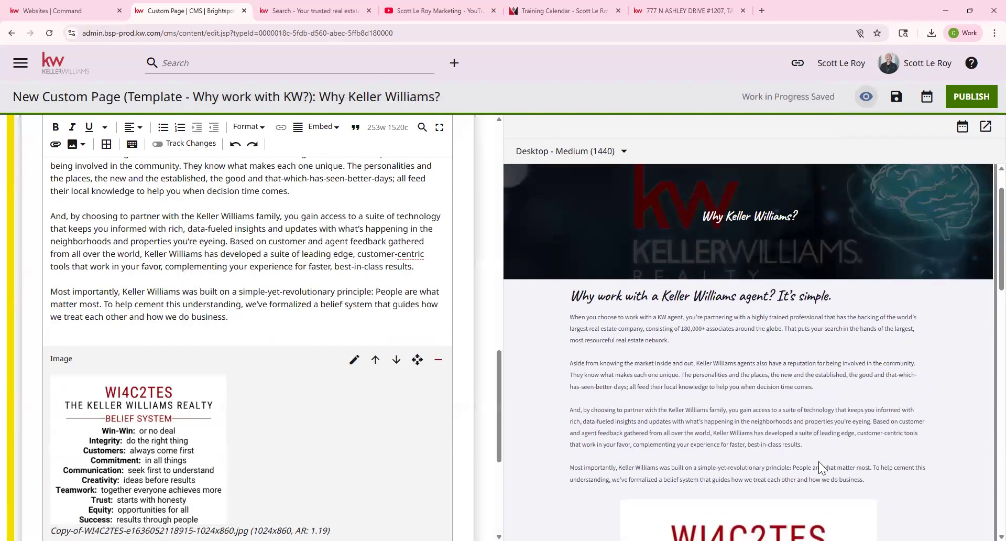
pyautogui.scroll(-5, 722, 452)
pyautogui.scroll(-6, 722, 452)
pyautogui.scroll(-2, 61, 292)
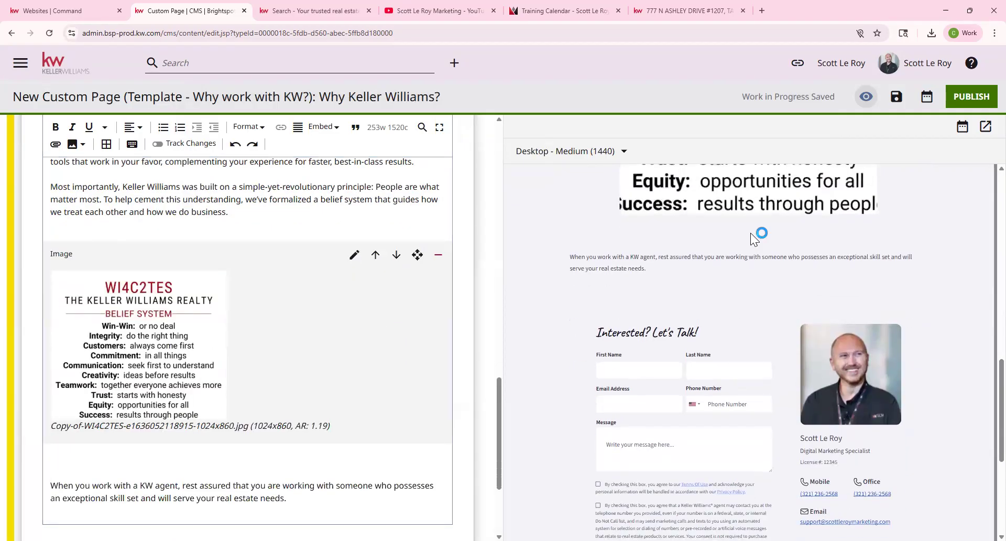
pyautogui.scroll(-2, 189, 370)
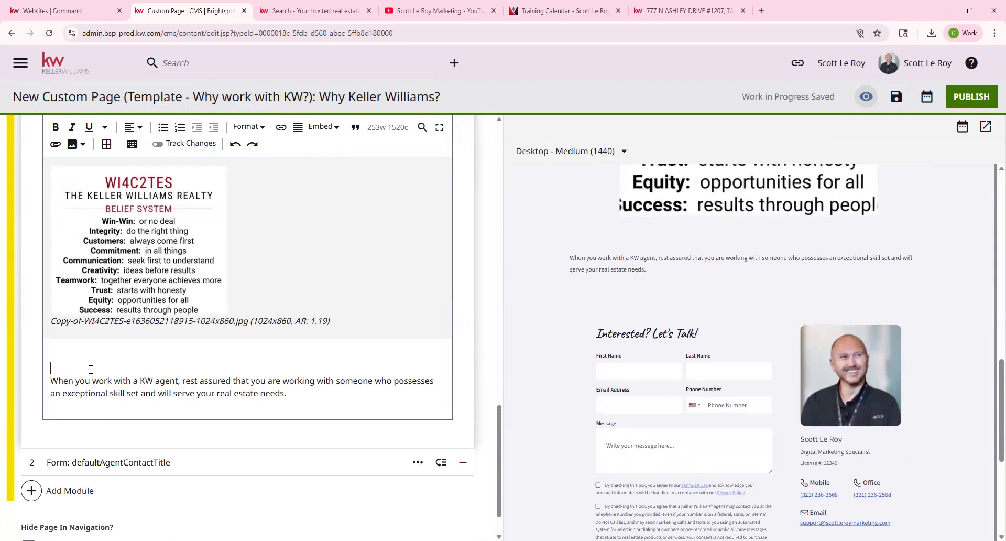
pyautogui.press('BackSpace')
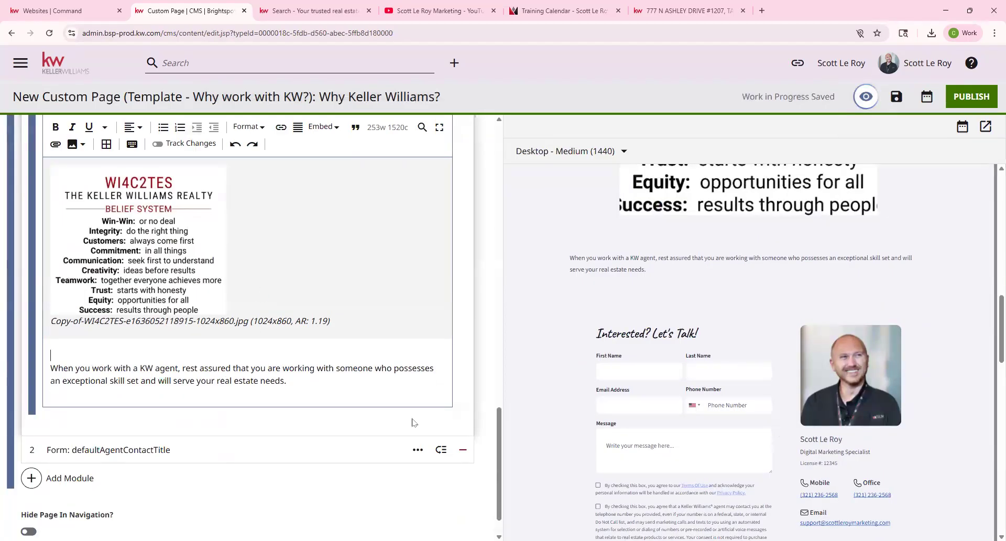
# Expand the contact Form module and review the preview down to 'Interested? Let's Talk!'.
pyautogui.click(90, 450)
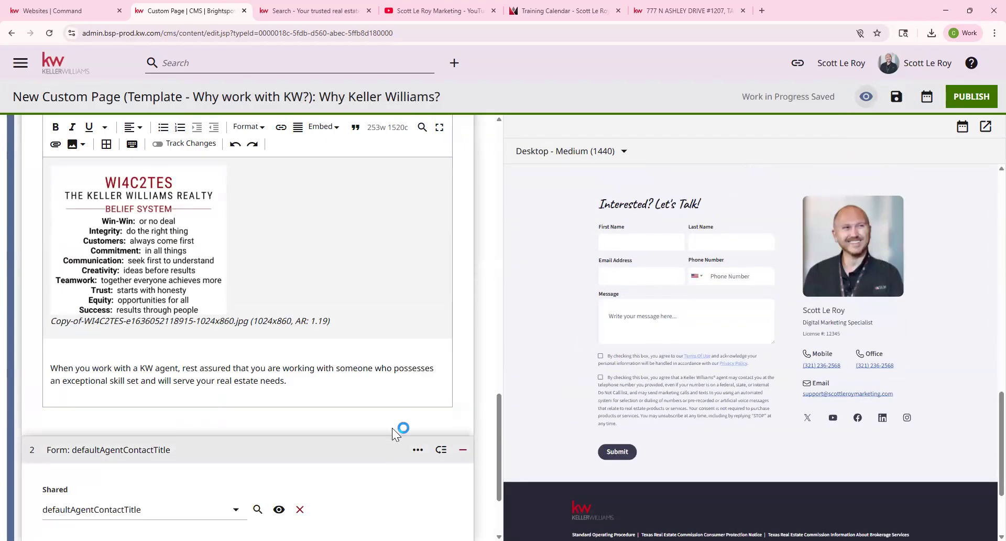
pyautogui.scroll(-1, 126, 470)
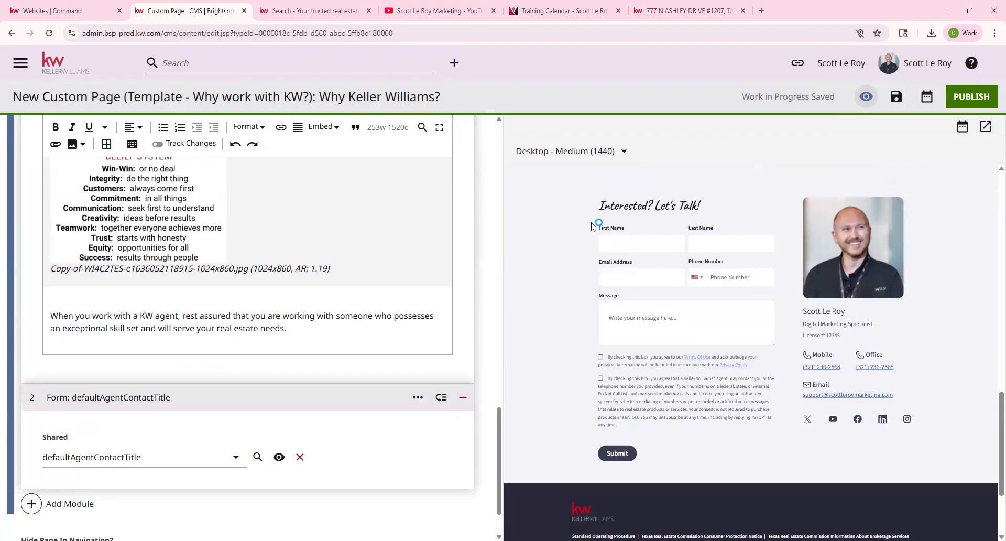
pyautogui.moveTo(602, 207); pyautogui.dragTo(705, 210)
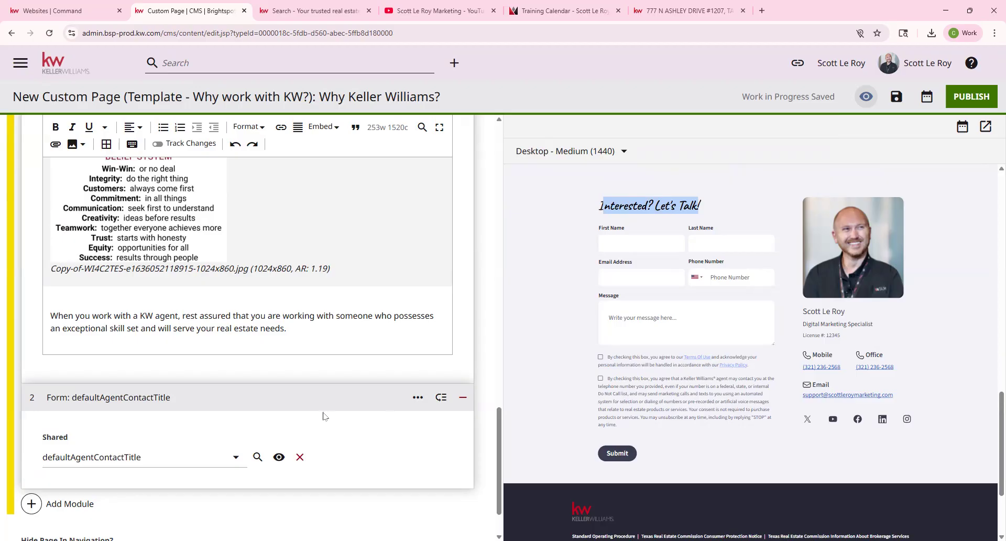
pyautogui.scroll(-1, 323, 416)
pyautogui.scroll(4, 198, 419)
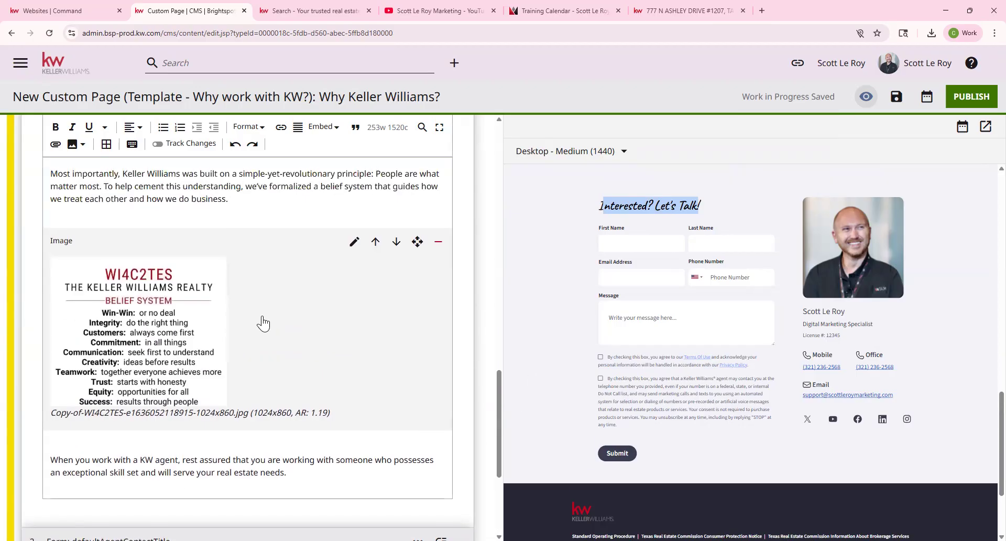
pyautogui.scroll(10, 263, 324)
pyautogui.scroll(15, 697, 309)
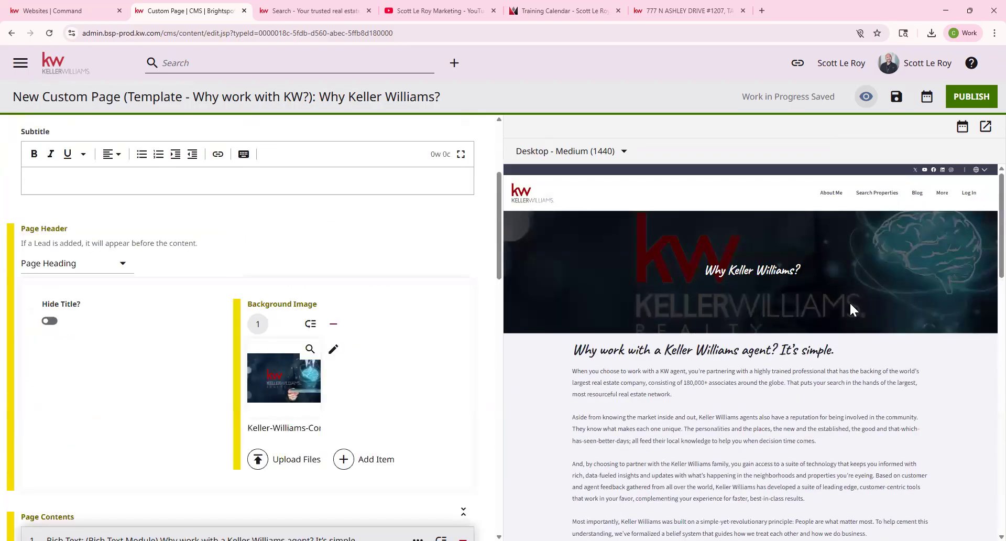
pyautogui.scroll(-15, 820, 414)
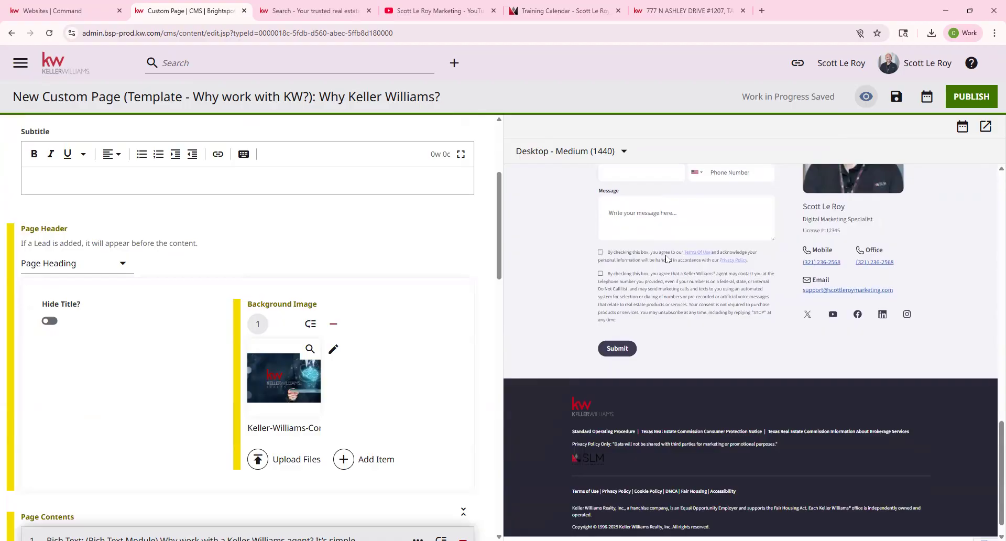
pyautogui.scroll(6, 666, 259)
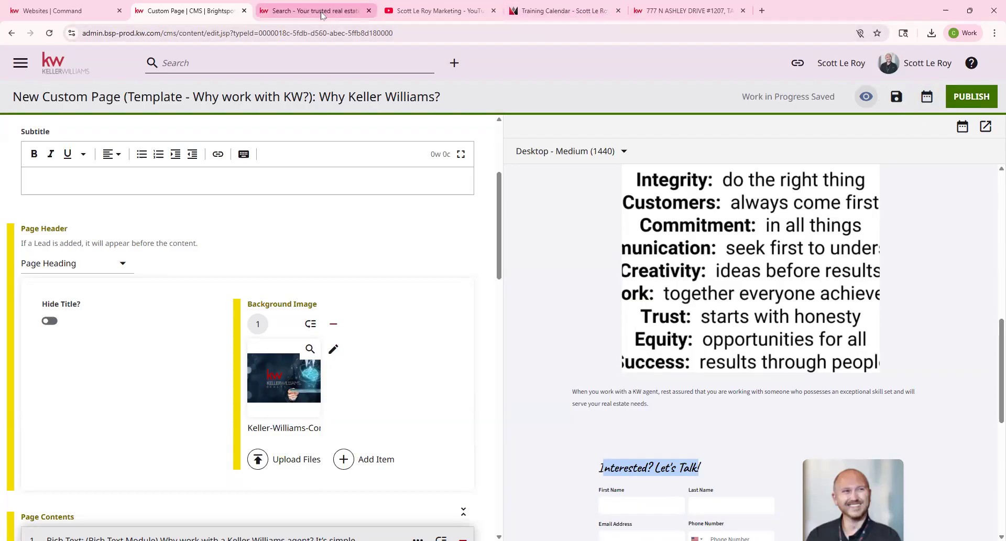
# Open a shared preview of the Why Keller Williams? page in a new tab and scroll through it.
pyautogui.click(985, 126)
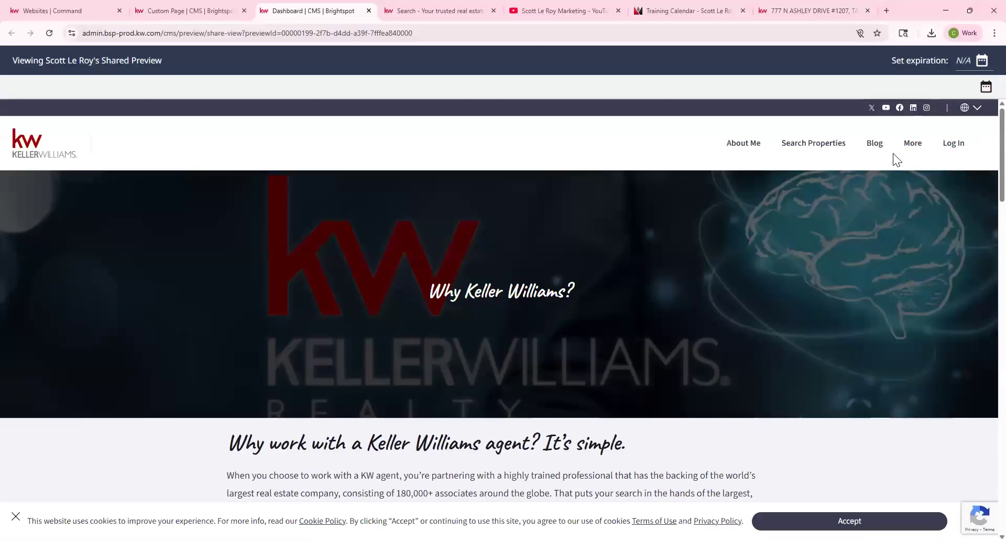
pyautogui.moveTo(915, 152)
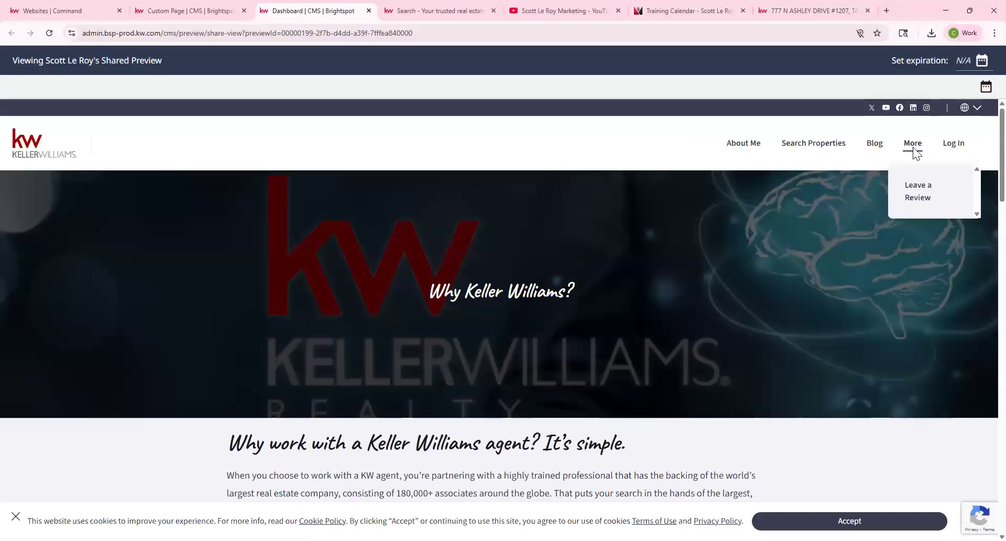
pyautogui.scroll(-9, 495, 230)
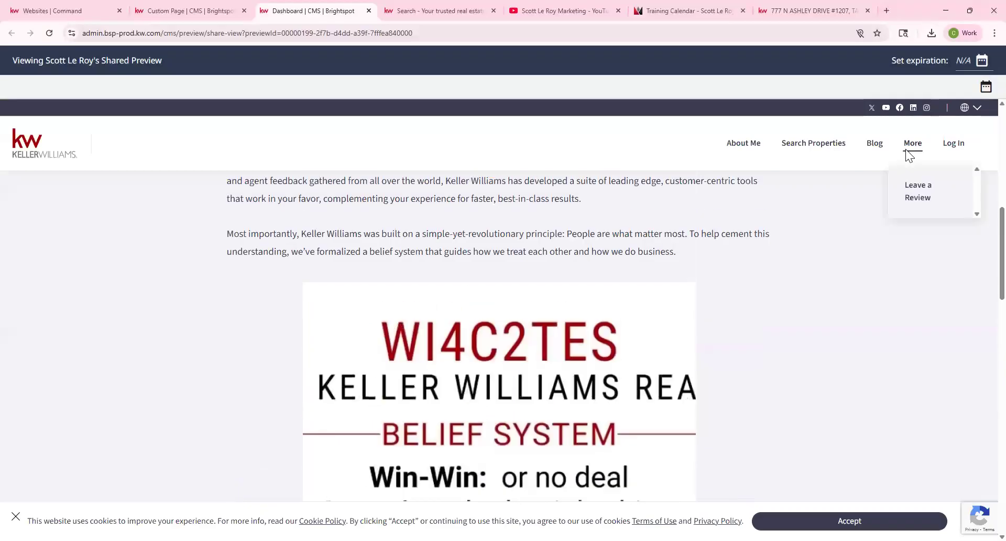
pyautogui.click(86, 11)
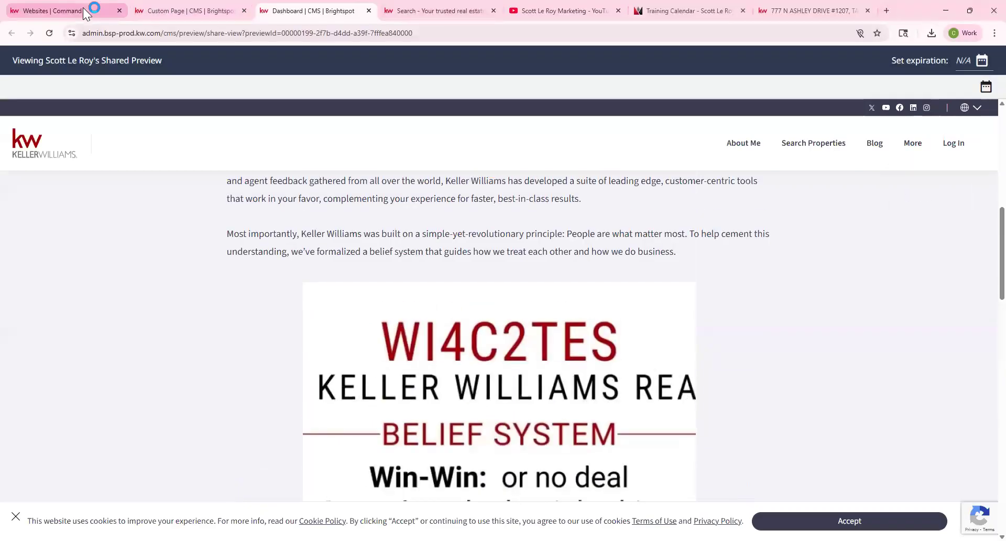
# Leave the Why Keller Williams? page editor for the CMS dashboard, confirming the 'Leave site?' prompt.
pyautogui.click(195, 11)
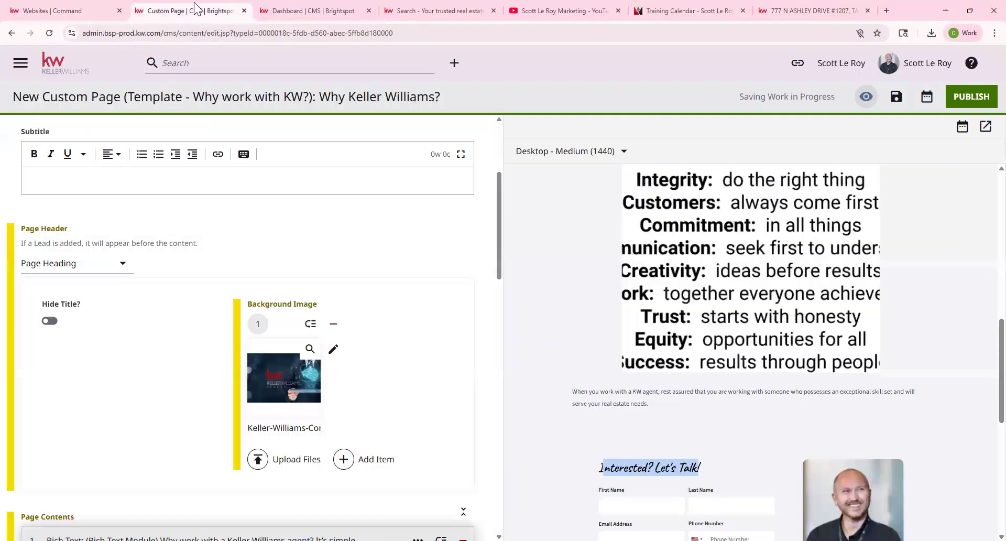
pyautogui.click(785, 295)
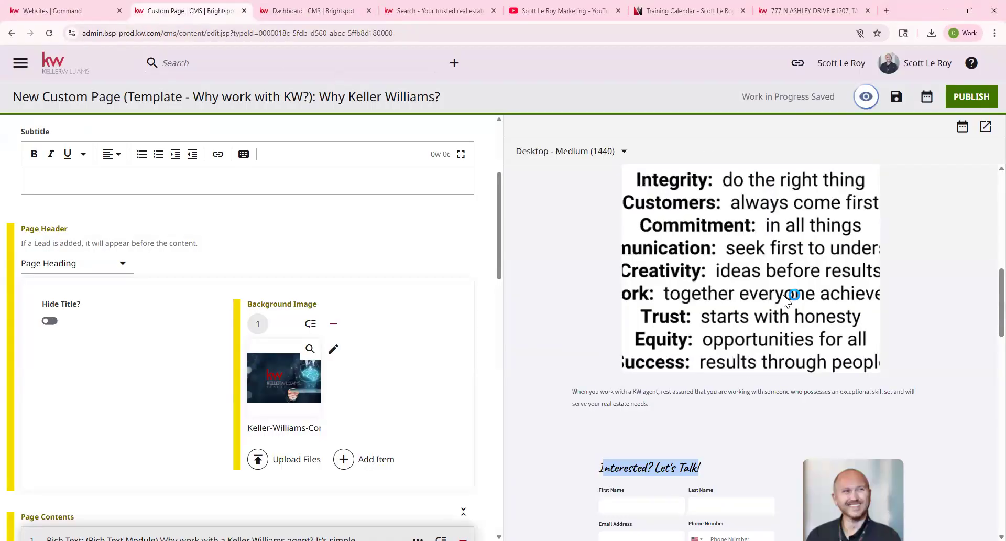
pyautogui.scroll(10, 781, 289)
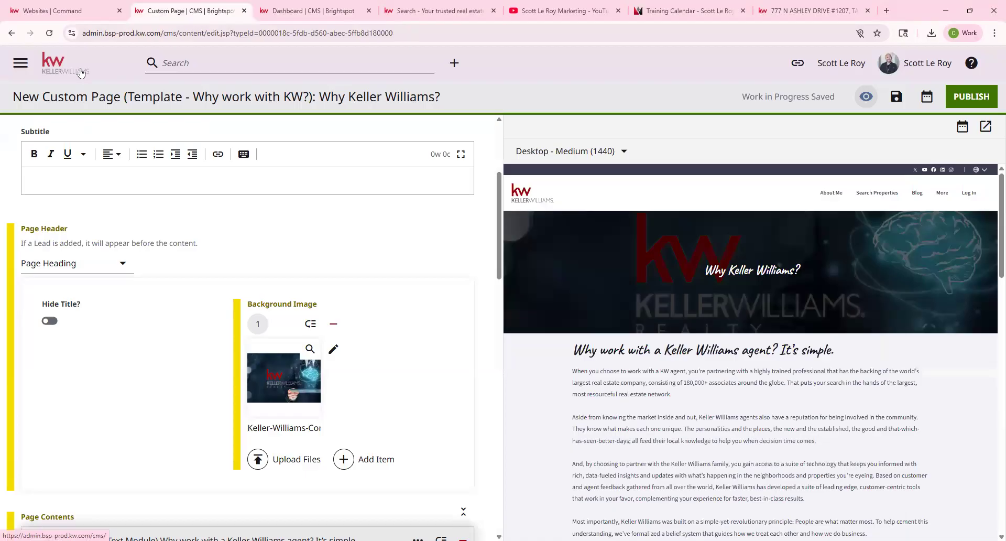
pyautogui.moveTo(128, 96); pyautogui.dragTo(174, 97)
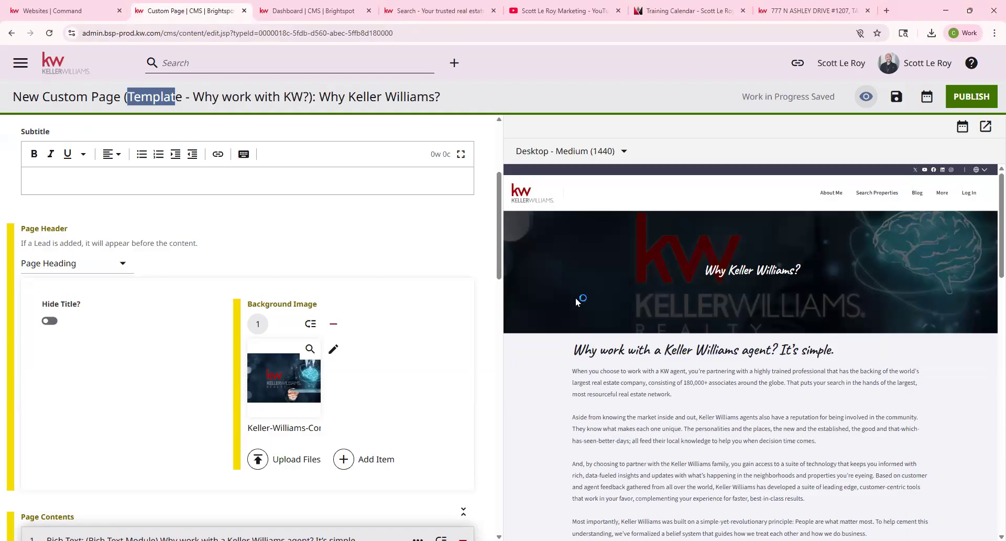
pyautogui.click(73, 76)
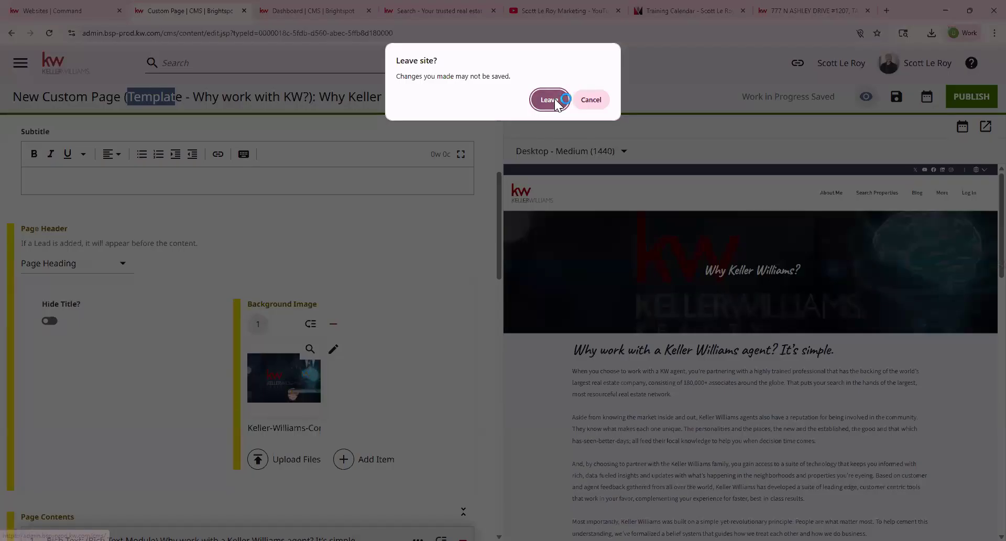
pyautogui.click(556, 100)
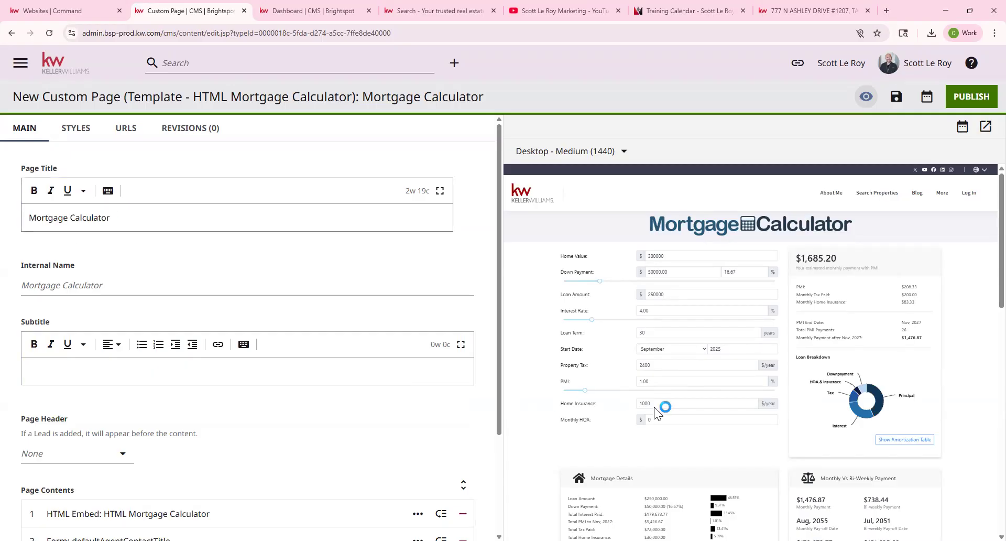
# Expand the HTML Mortgage Calculator embed module and set the page header to Page Heading.
pyautogui.scroll(-15, 737, 316)
pyautogui.scroll(15, 737, 321)
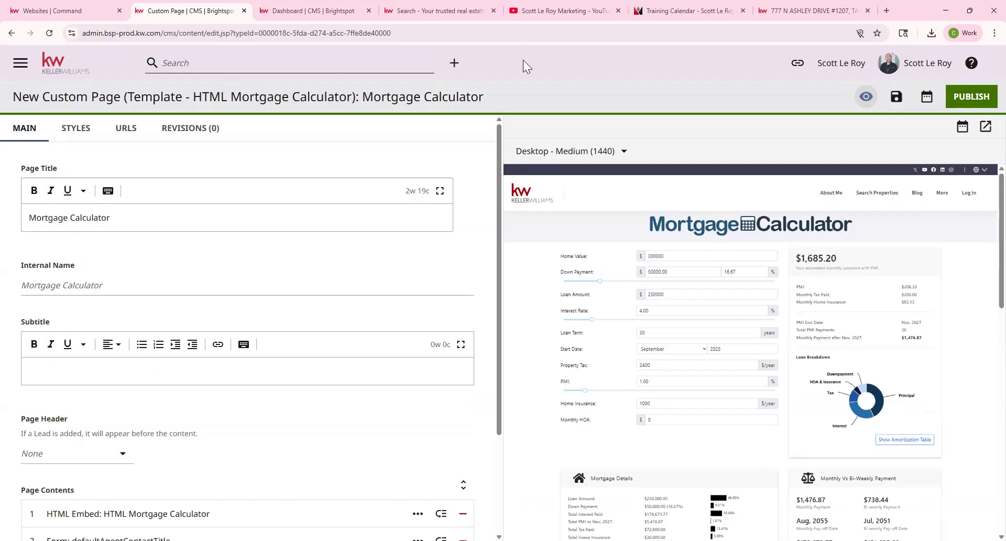
pyautogui.moveTo(22, 169); pyautogui.dragTo(88, 175)
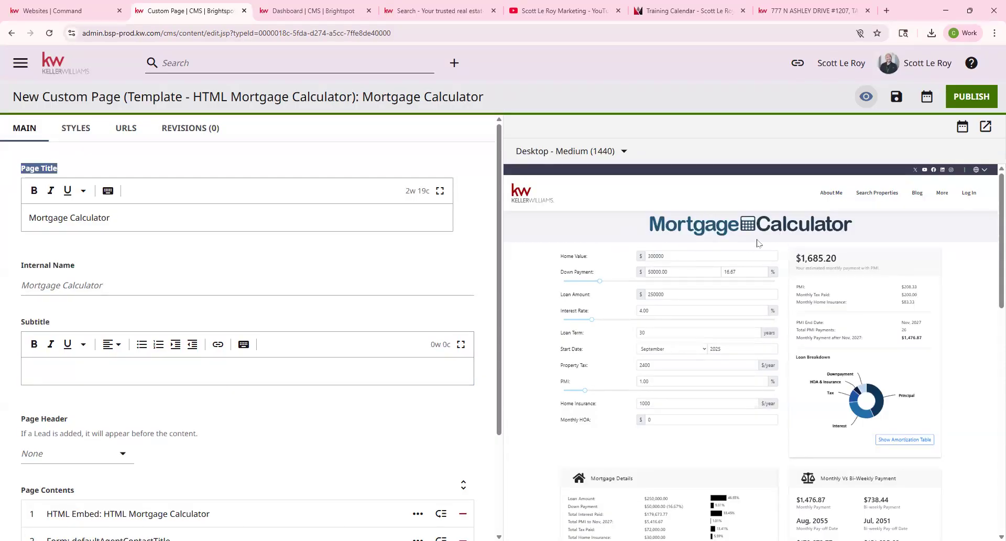
pyautogui.scroll(-2, 244, 370)
pyautogui.click(161, 410)
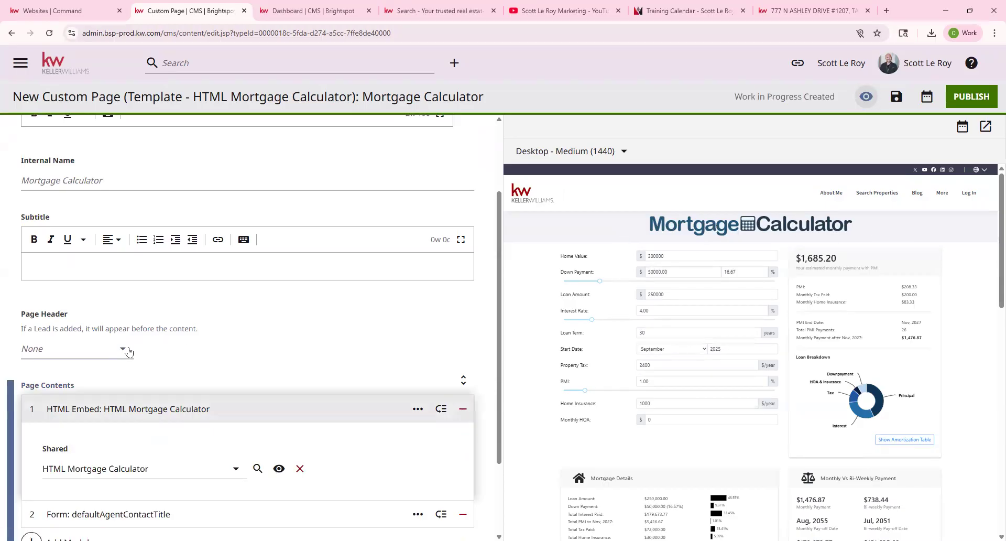
pyautogui.click(101, 301)
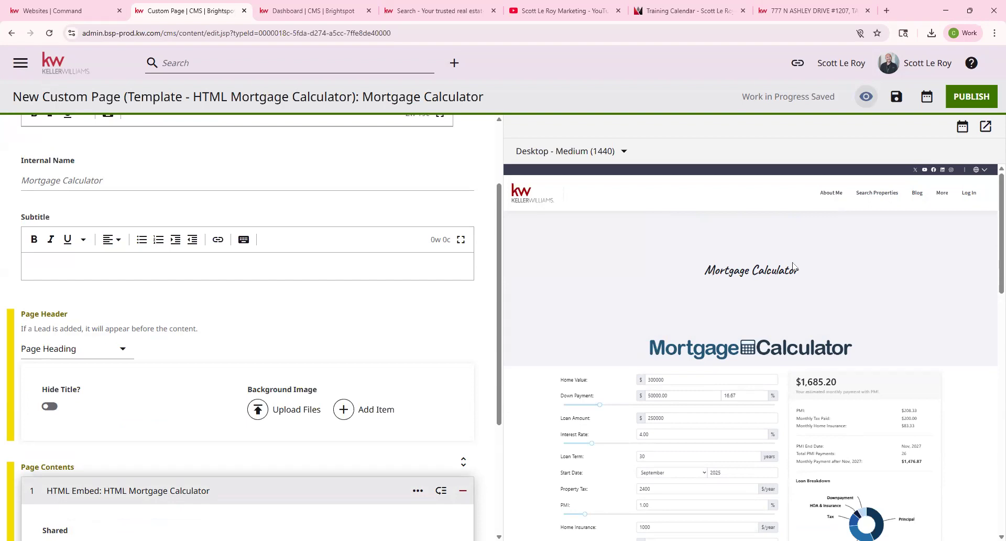
# Change the page header to None, removing the Mortgage Calculator title banner.
pyautogui.scroll(2, 210, 244)
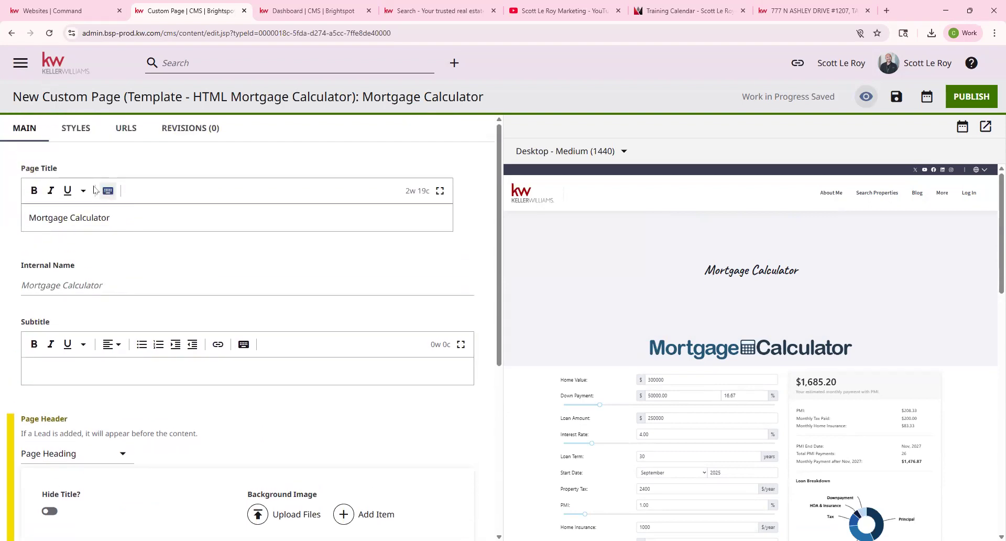
pyautogui.scroll(-2, 681, 274)
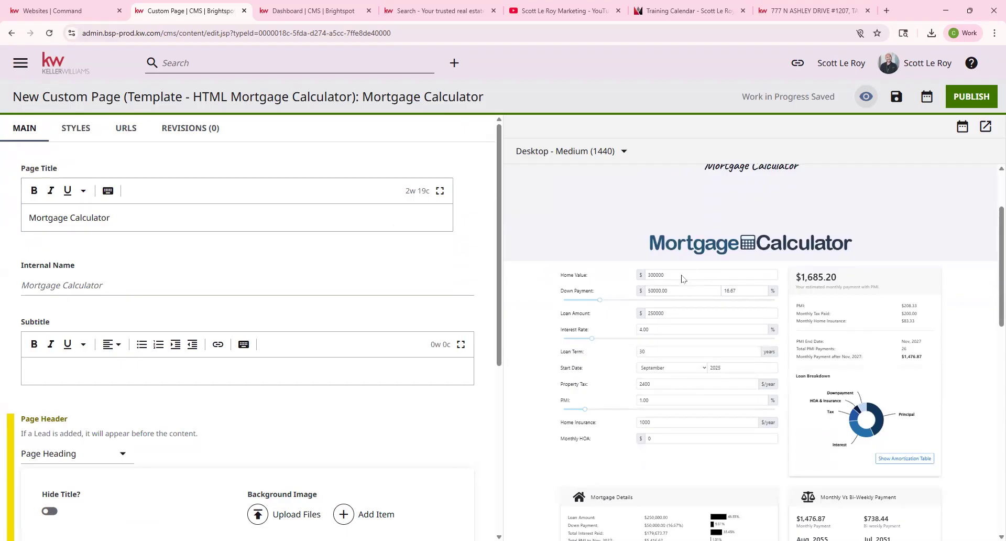
pyautogui.scroll(2, 736, 198)
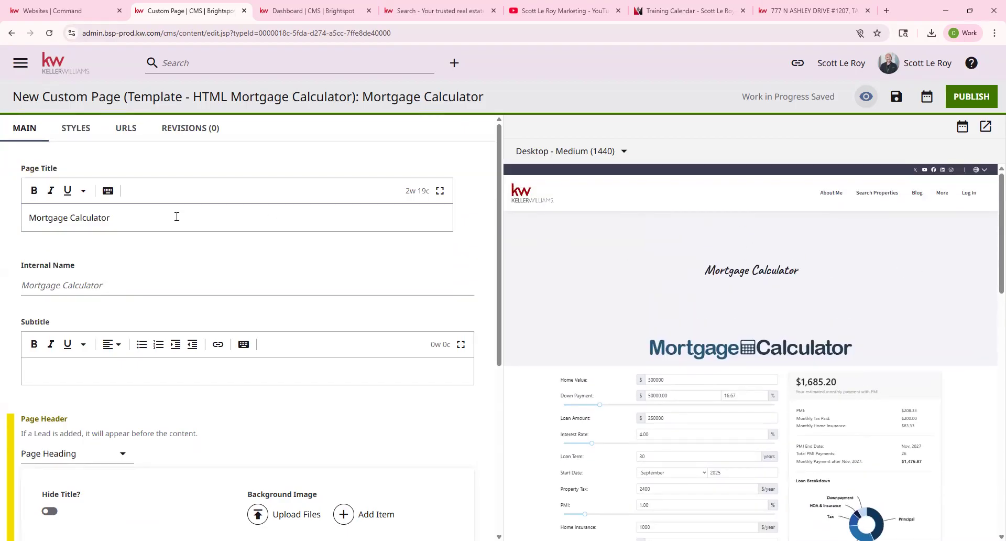
pyautogui.scroll(-2, 55, 363)
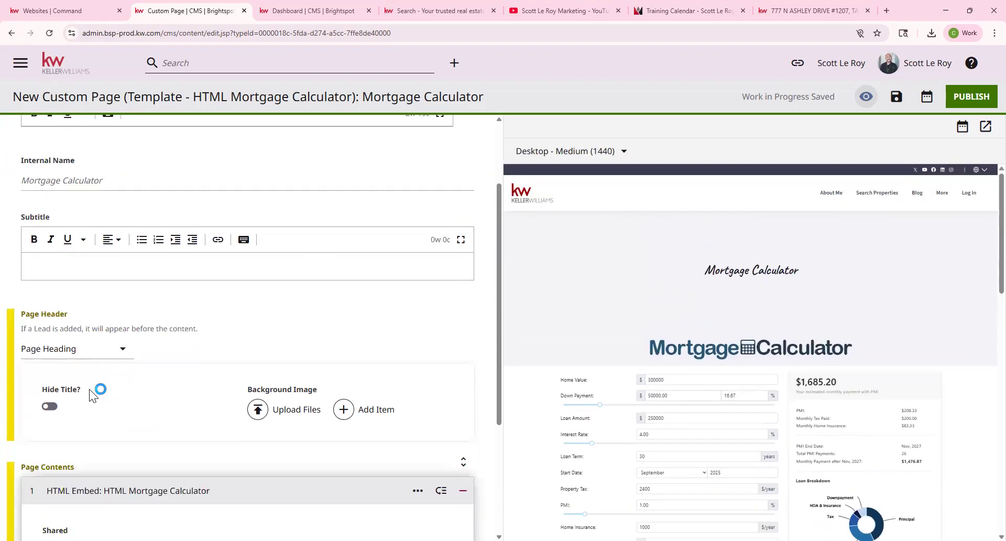
pyautogui.click(87, 354)
pyautogui.click(86, 284)
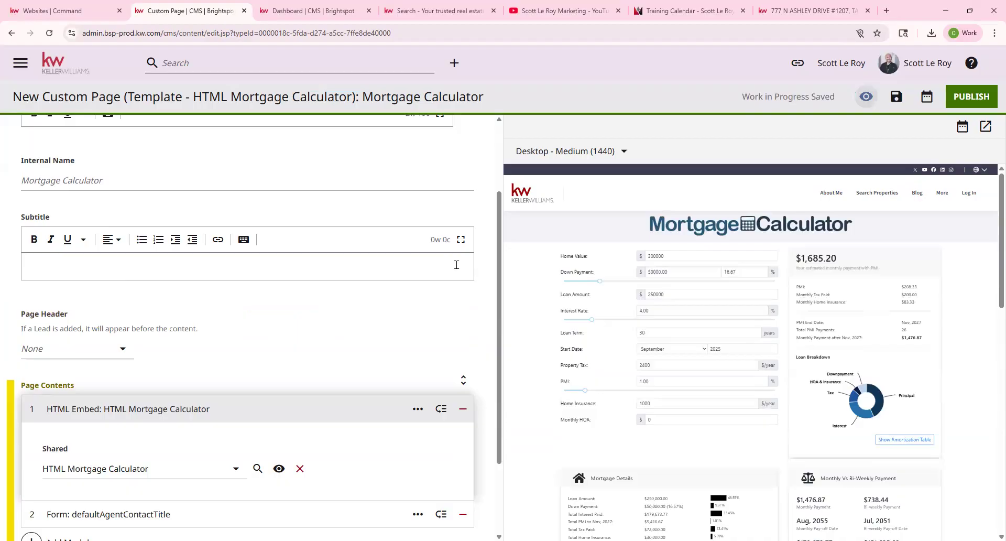
pyautogui.scroll(-2, 315, 294)
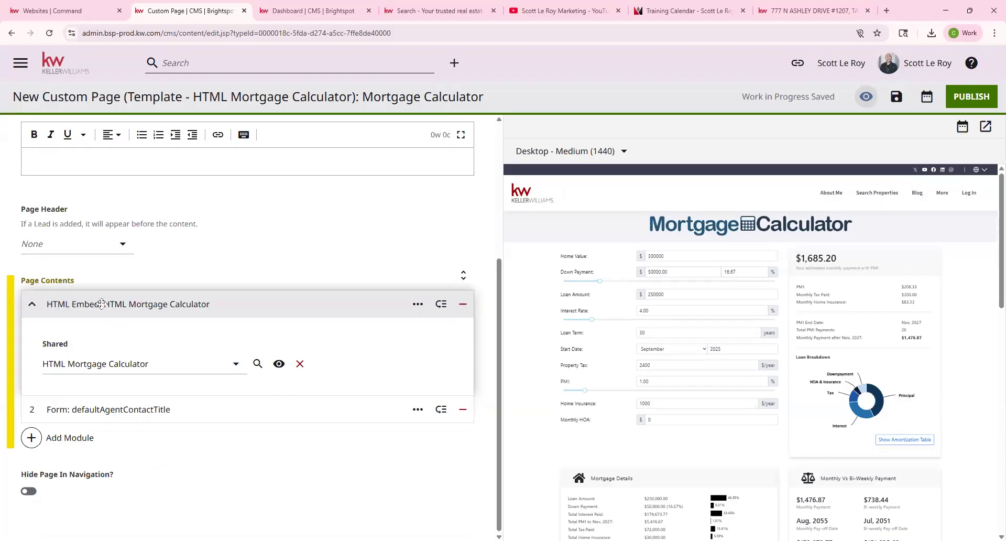
pyautogui.scroll(-4, 969, 331)
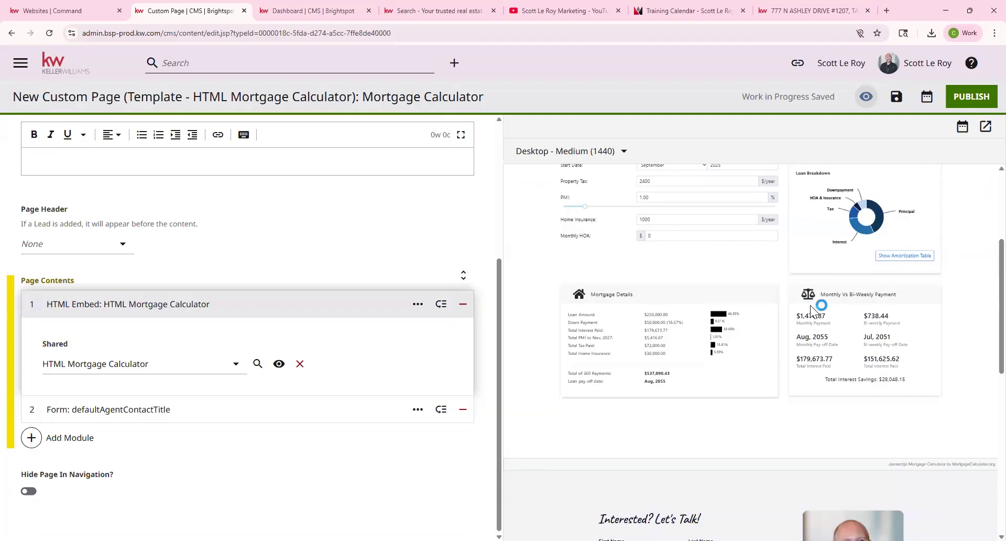
pyautogui.scroll(2, 739, 402)
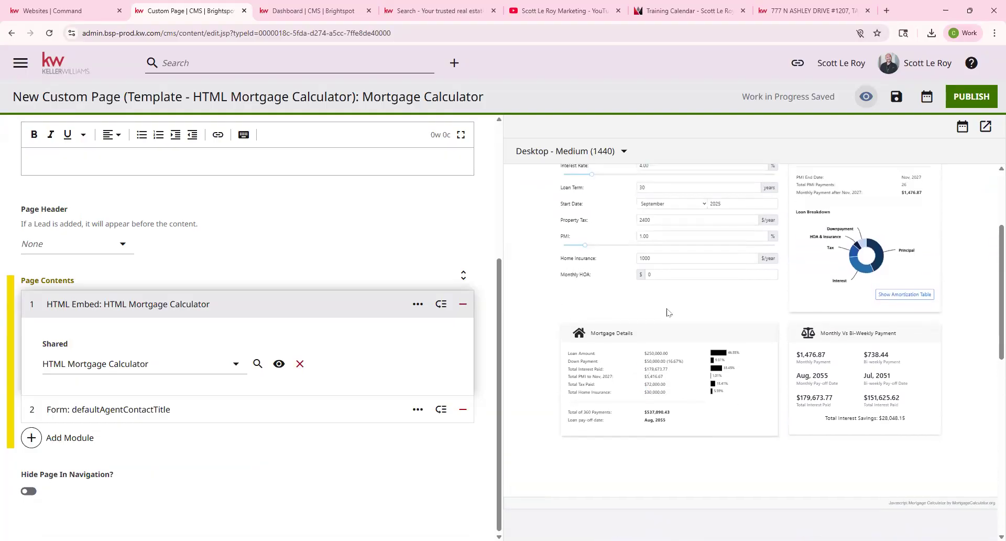
pyautogui.scroll(-1, 737, 366)
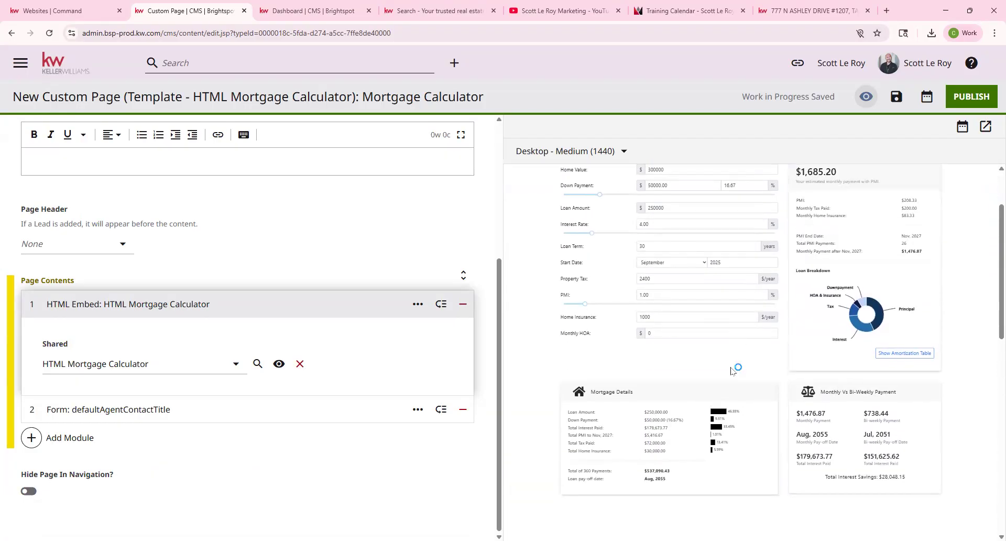
pyautogui.click(155, 407)
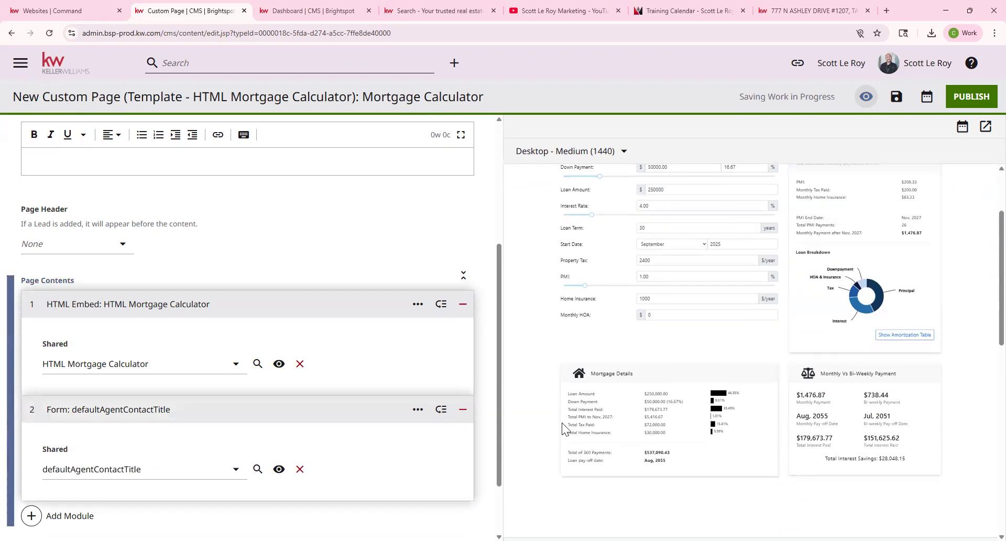
pyautogui.scroll(-5, 625, 419)
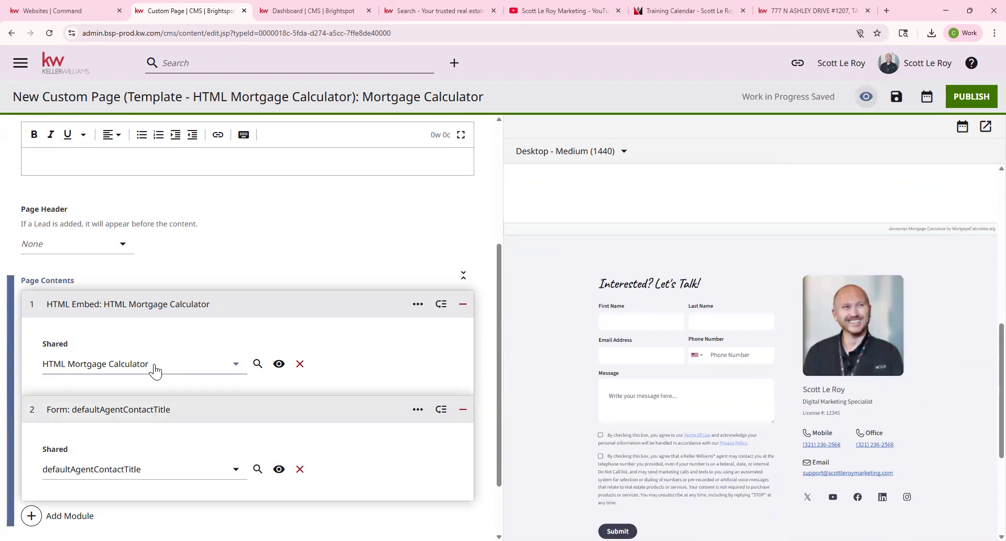
pyautogui.scroll(4, 155, 367)
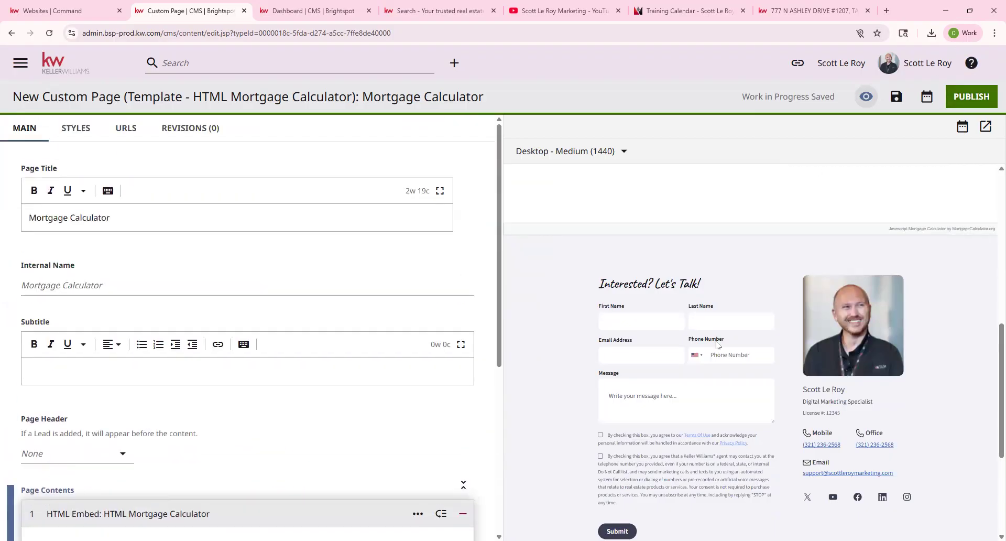
pyautogui.scroll(10, 719, 345)
pyautogui.click(946, 194)
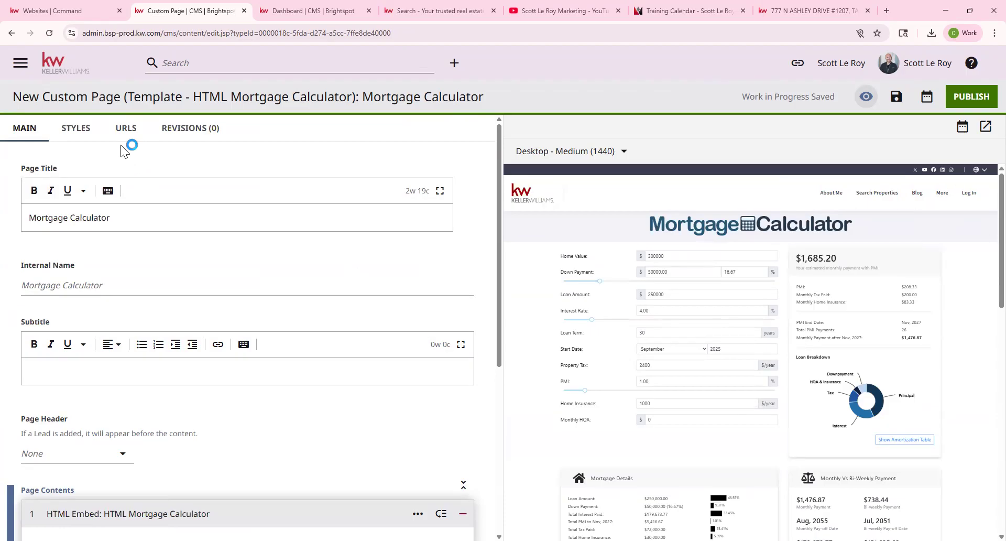
pyautogui.click(951, 154)
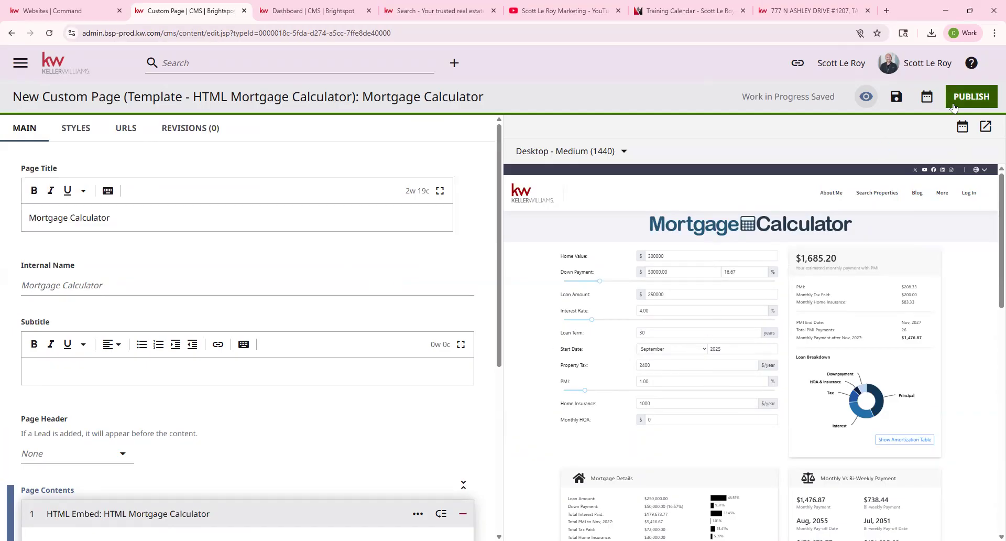
# Leave the editor for the dashboard and create a page from the Template - Download My App tile.
pyautogui.click(70, 74)
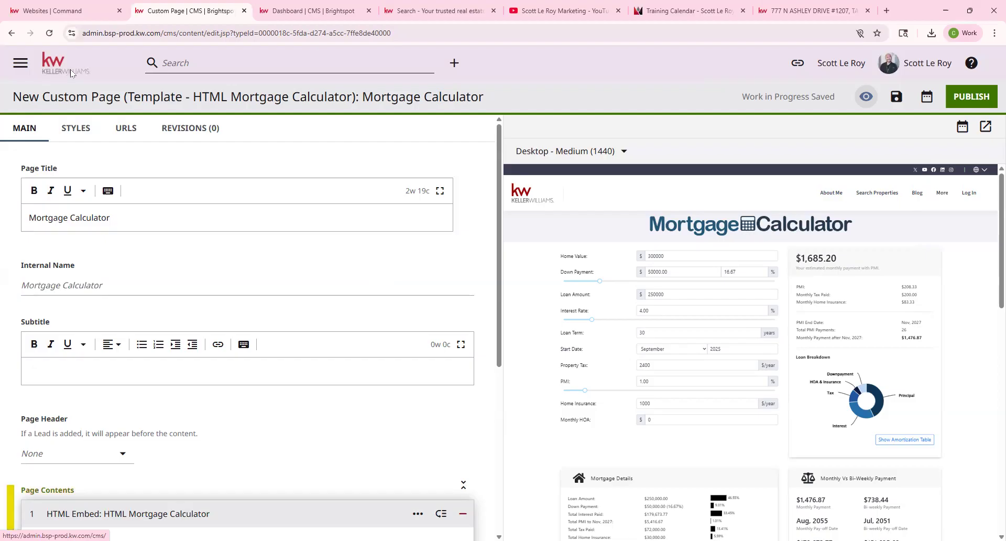
pyautogui.click(545, 102)
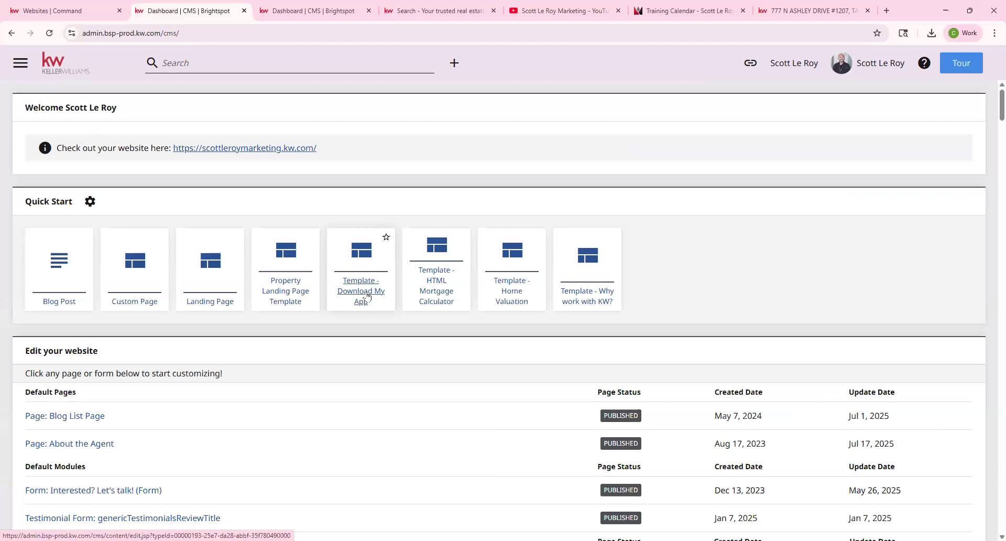
pyautogui.click(361, 294)
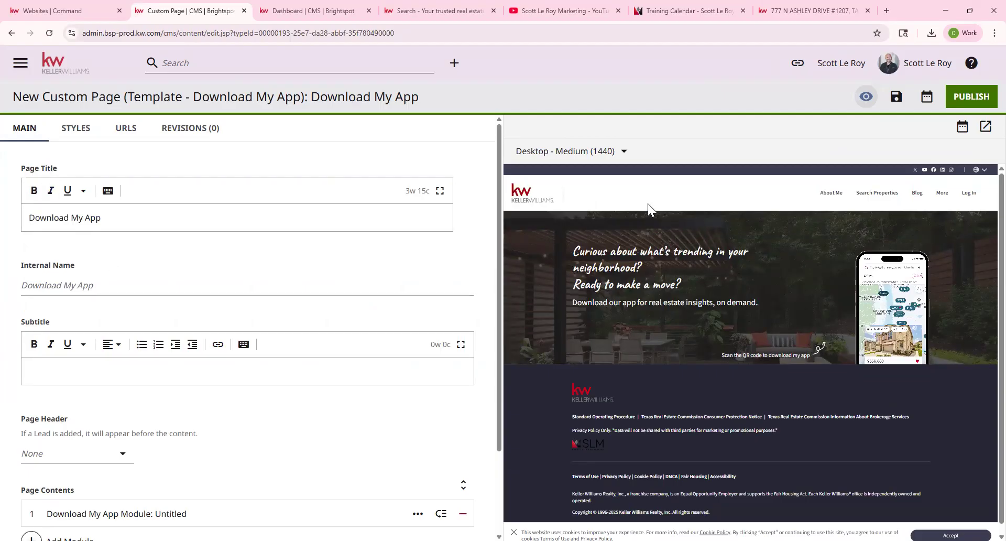
# Set the Download My App page header to Page Heading and inspect the Download My App Module.
pyautogui.scroll(-1, 160, 331)
pyautogui.click(62, 403)
pyautogui.click(91, 360)
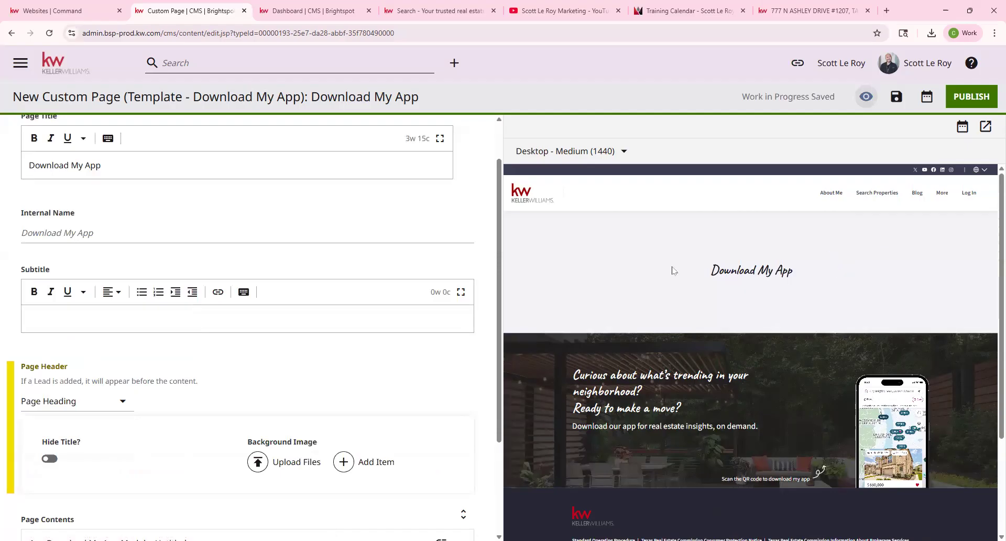
pyautogui.scroll(-3, 303, 351)
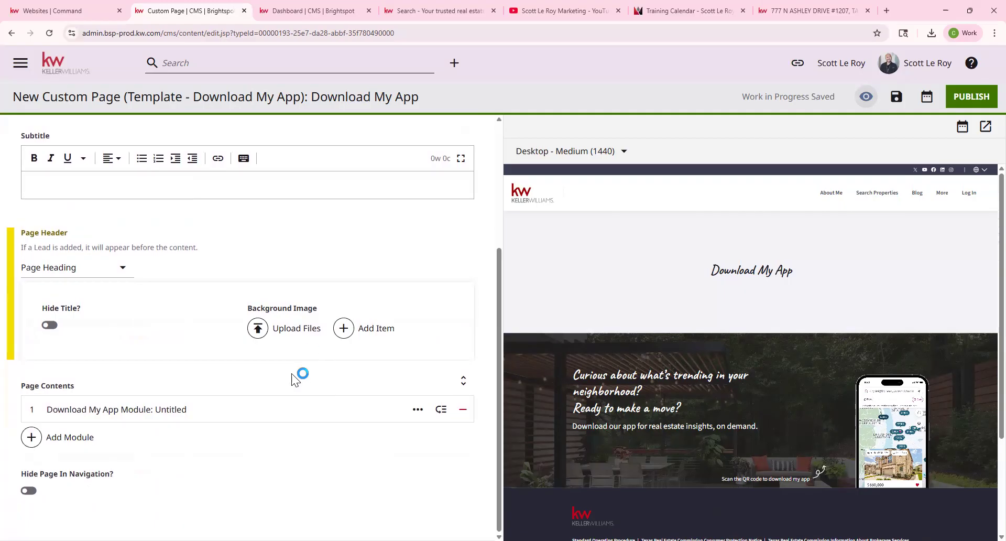
pyautogui.click(137, 409)
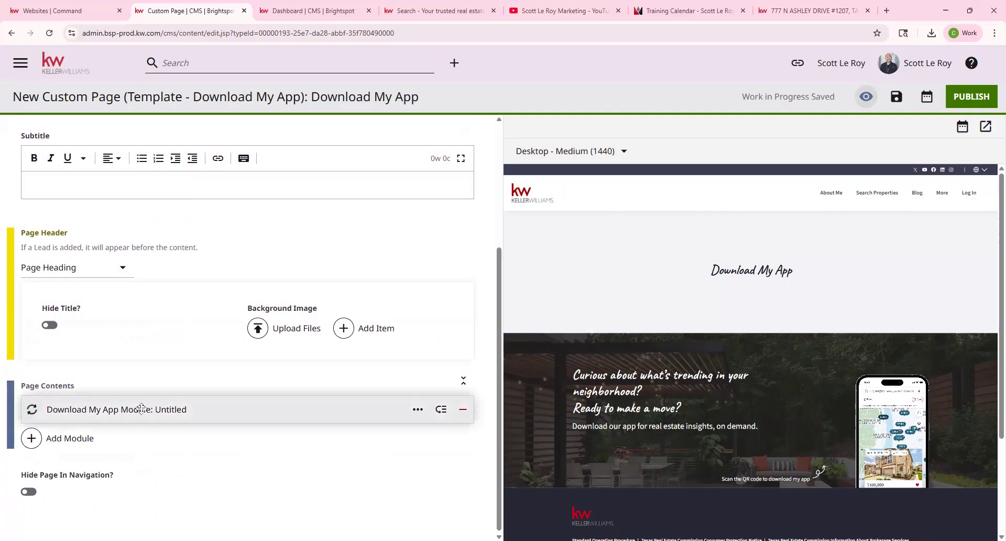
pyautogui.click(93, 412)
pyautogui.scroll(-3, 922, 270)
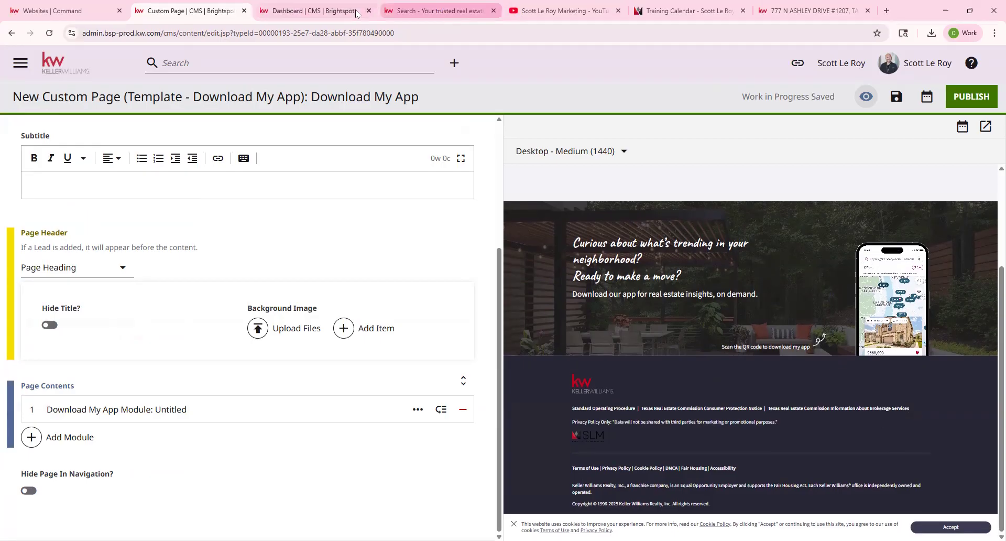
pyautogui.click(426, 11)
pyautogui.moveTo(1002, 105); pyautogui.dragTo(1002, 501)
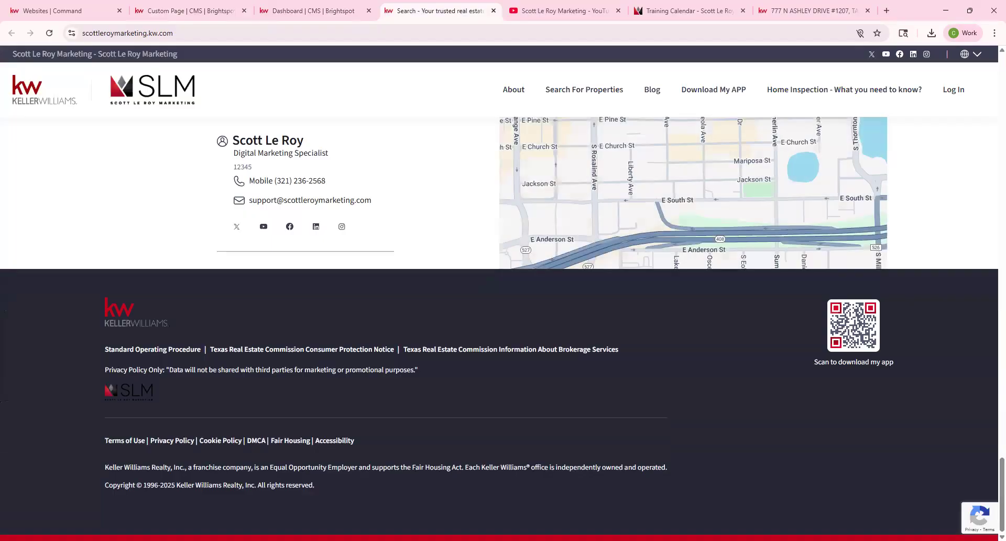
pyautogui.click(220, 12)
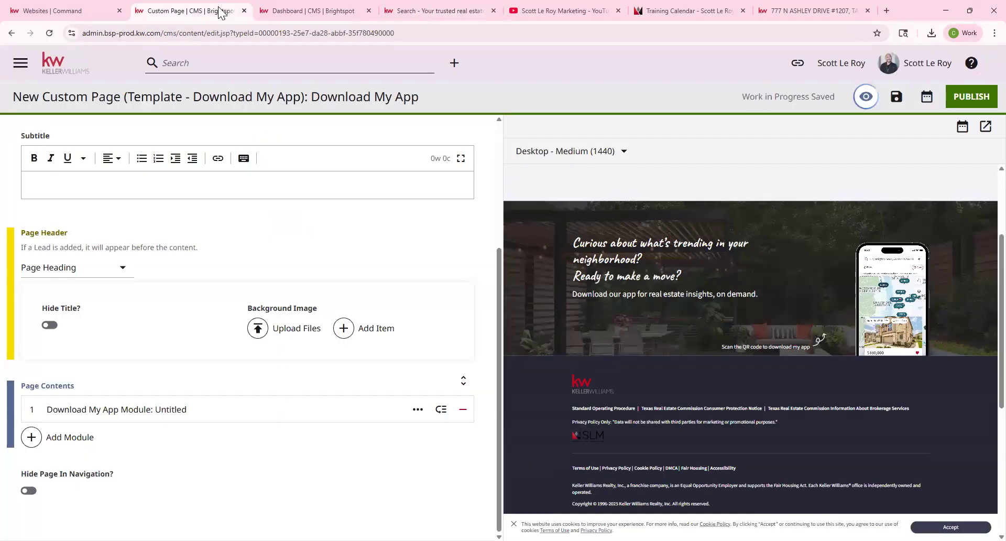
pyautogui.scroll(4, 666, 258)
pyautogui.scroll(-3, 763, 311)
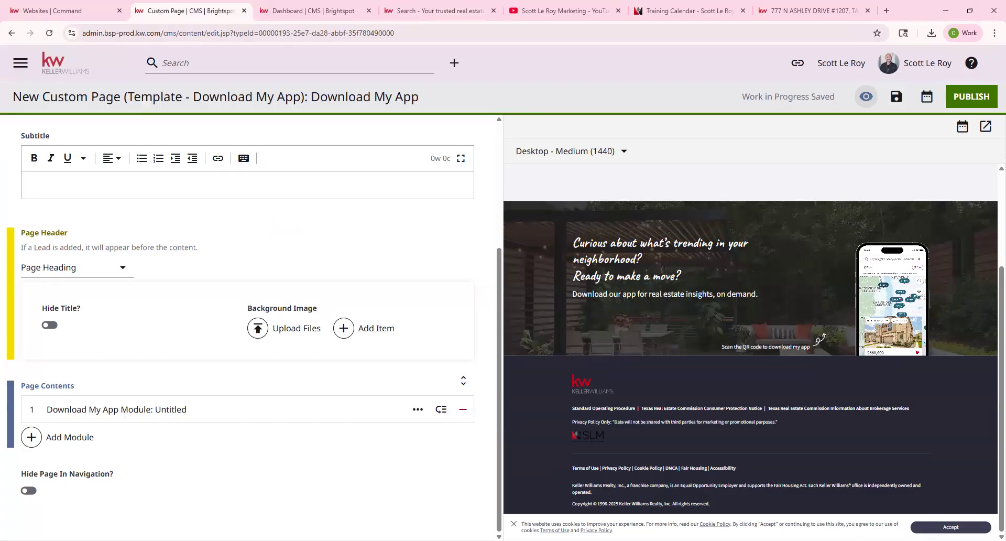
# Add a Form module and set it to the shared defaultAgentContactTitle form from Favorites.
pyautogui.click(61, 441)
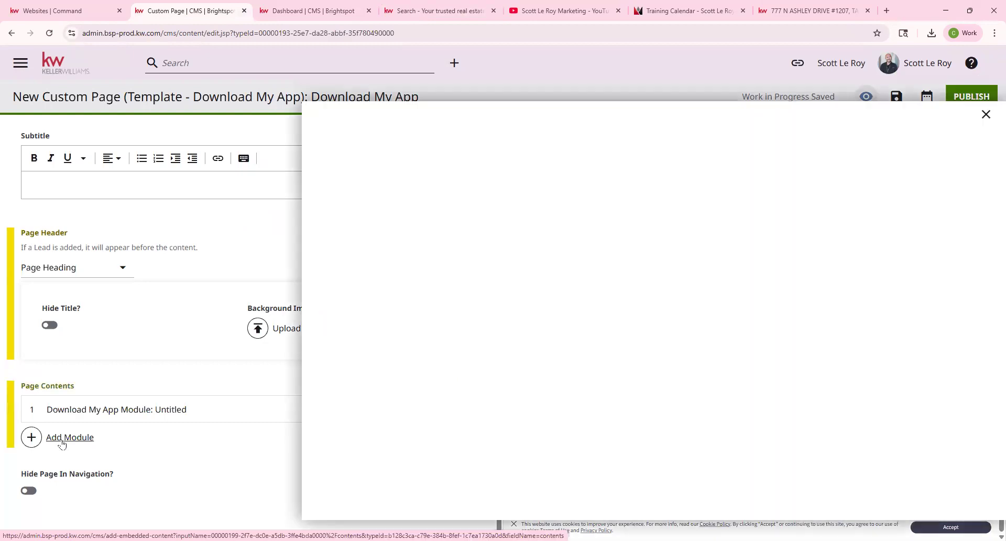
pyautogui.scroll(-20, 522, 249)
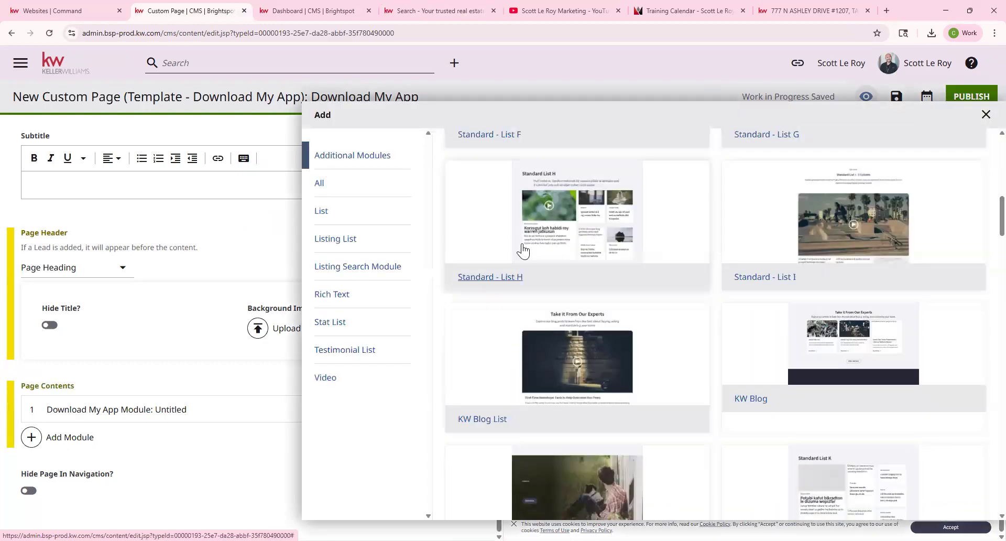
pyautogui.scroll(-20, 525, 249)
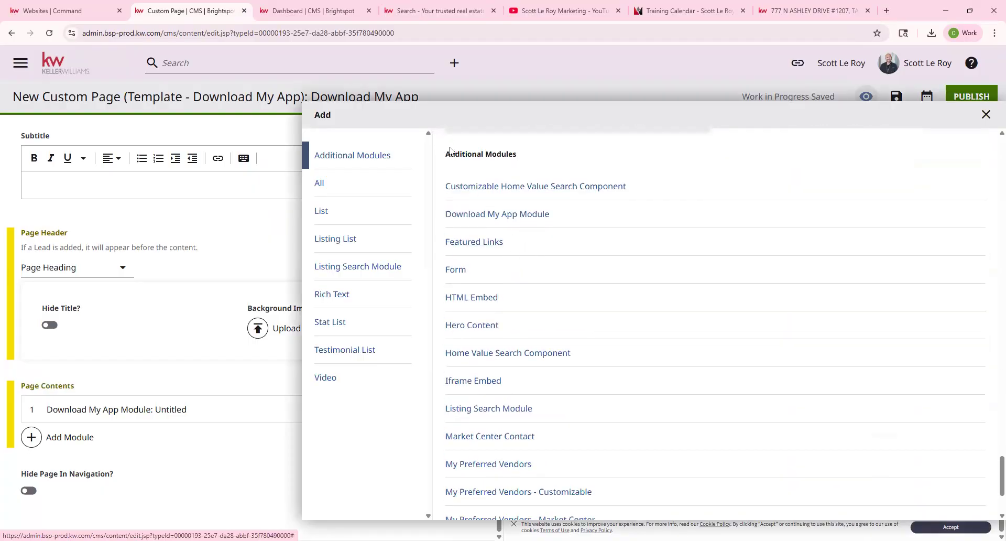
pyautogui.moveTo(445, 154); pyautogui.dragTo(517, 157)
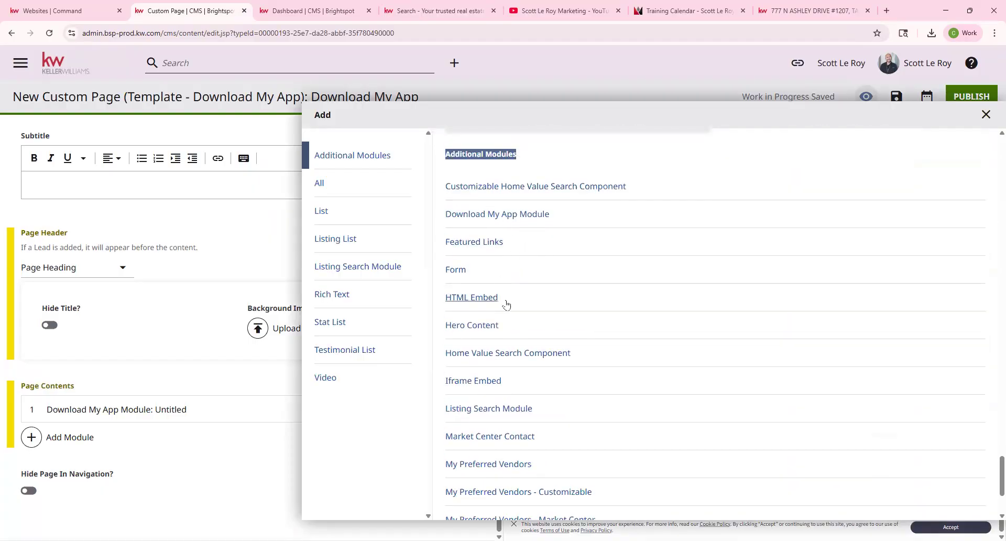
pyautogui.click(455, 270)
pyautogui.scroll(-2, 294, 294)
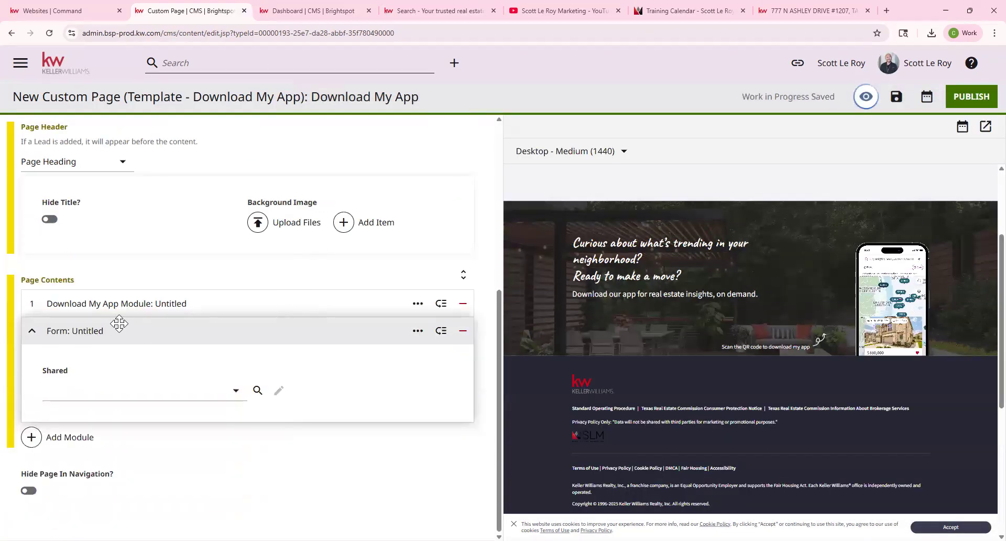
pyautogui.click(212, 392)
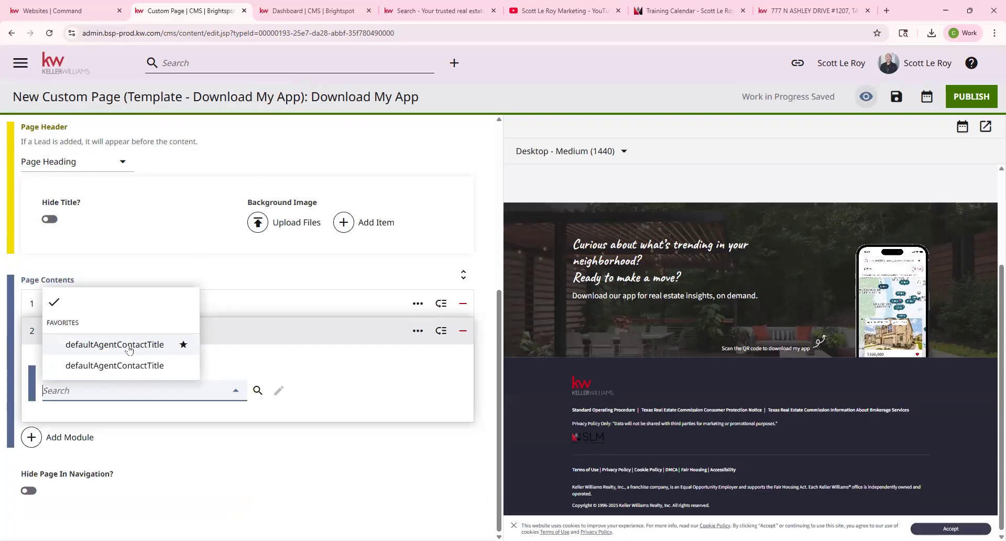
pyautogui.click(129, 346)
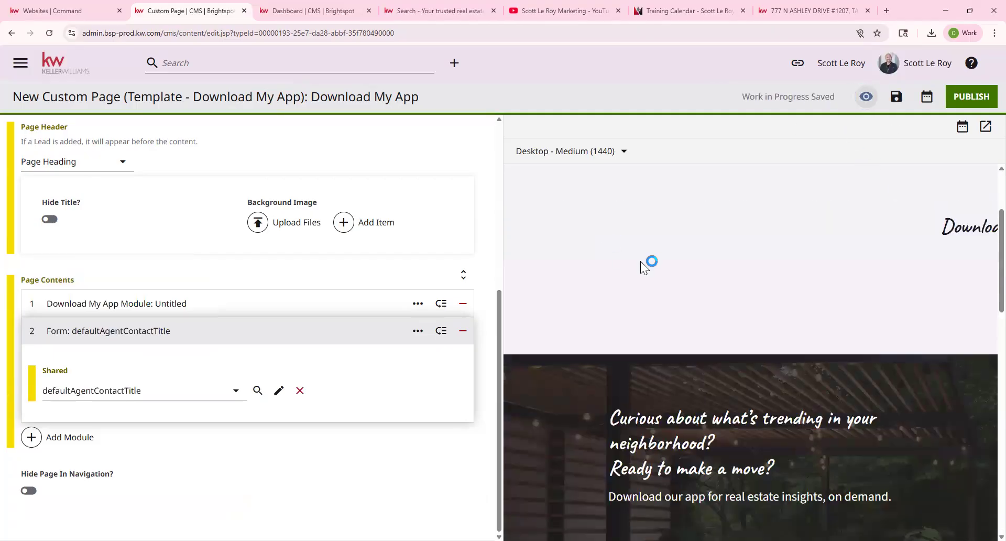
# Scroll the Download My App preview to check the 'Interested? Let's Talk!' form under the banner.
pyautogui.scroll(-9, 665, 271)
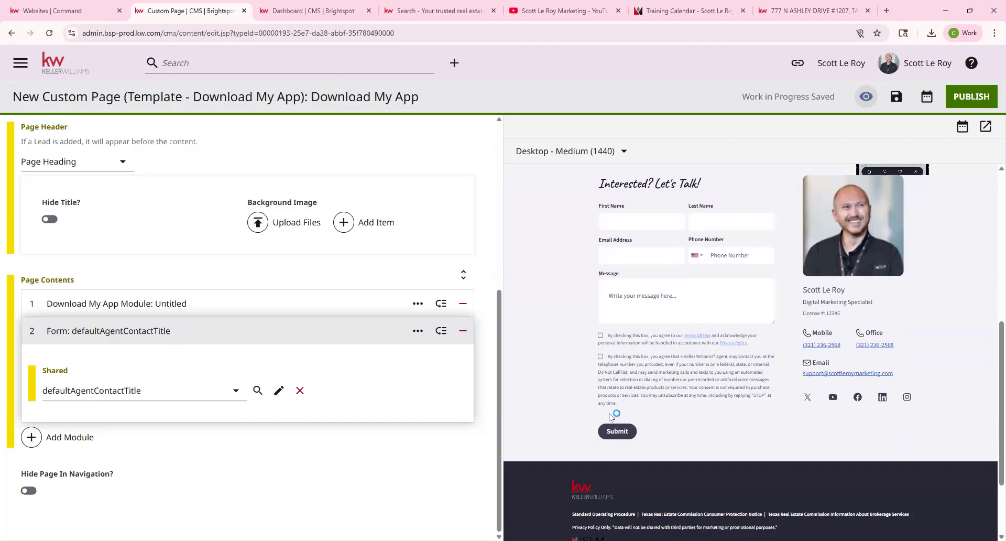
pyautogui.scroll(-1, 699, 399)
pyautogui.scroll(1, 700, 397)
pyautogui.scroll(-2, 823, 318)
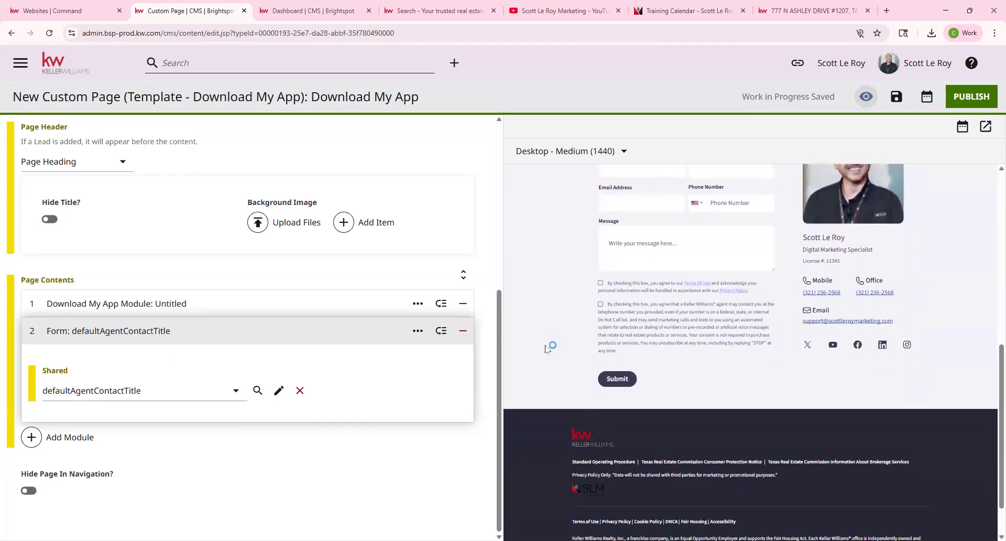
pyautogui.scroll(4, 682, 317)
pyautogui.scroll(3, 681, 317)
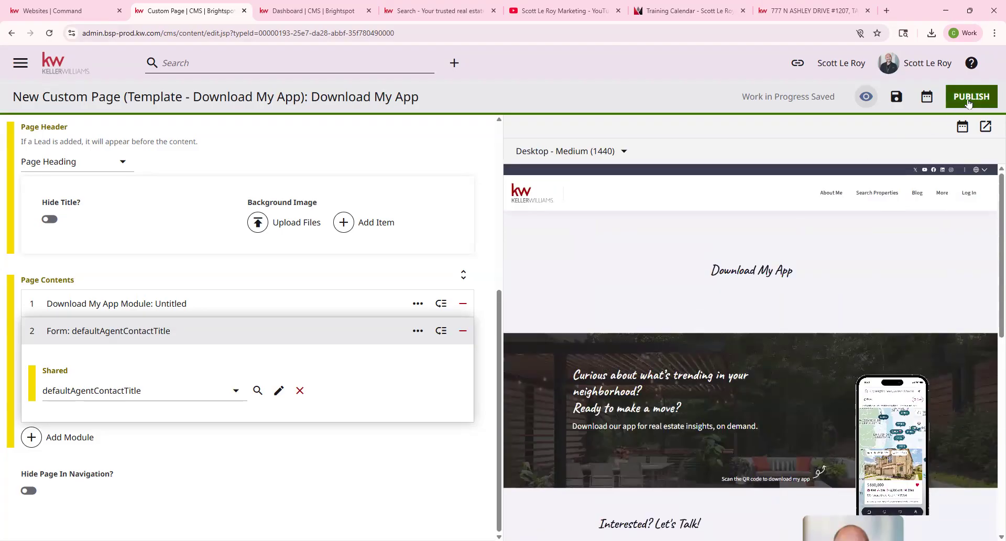
pyautogui.scroll(-2, 713, 340)
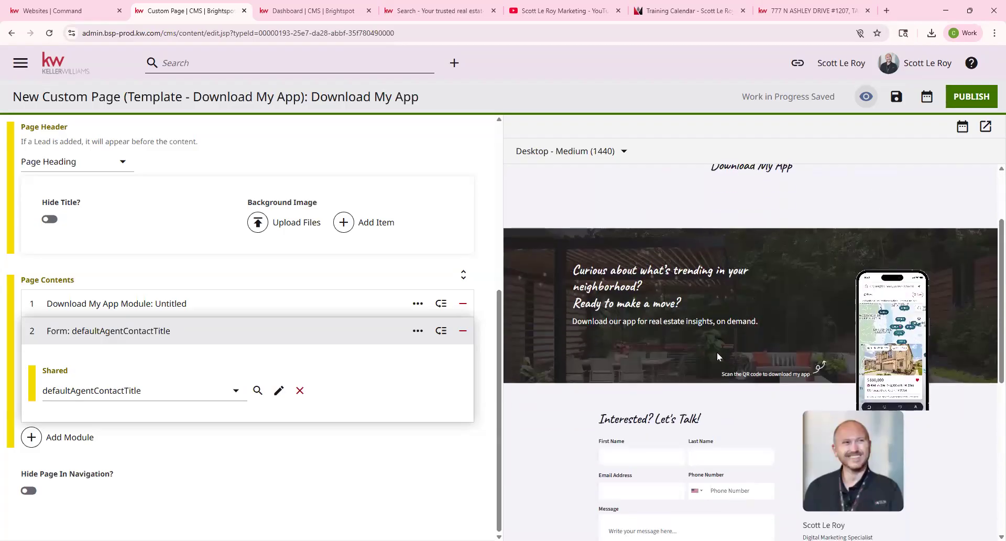
pyautogui.scroll(2, 938, 174)
pyautogui.moveTo(952, 197)
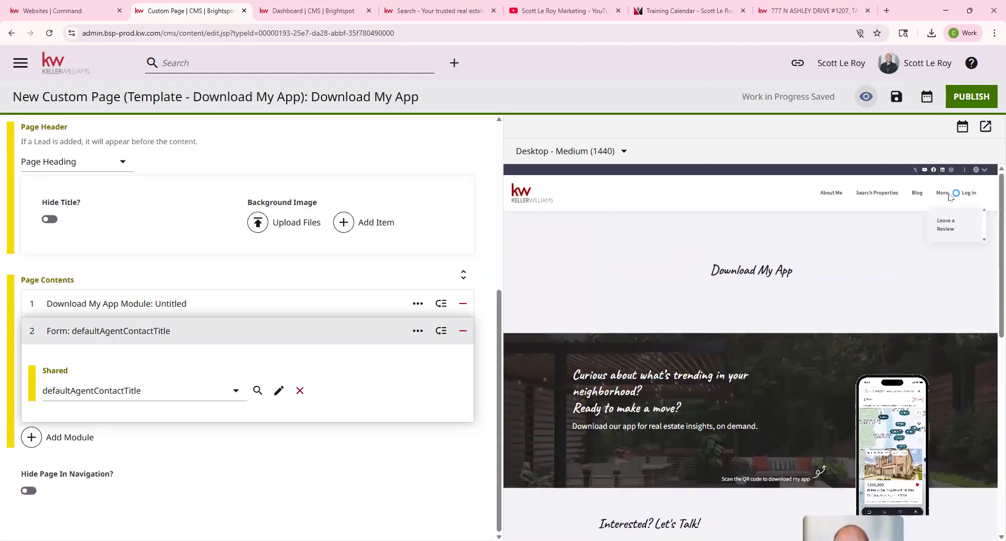
pyautogui.scroll(4, 127, 300)
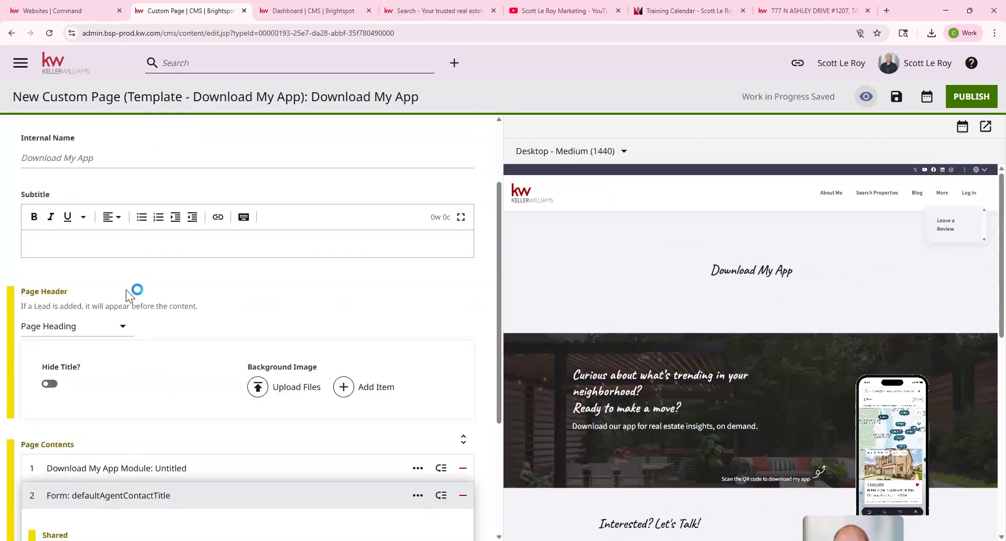
# Leave the Download My App editor and create a page from the Template - Home Valuation tile.
pyautogui.click(73, 68)
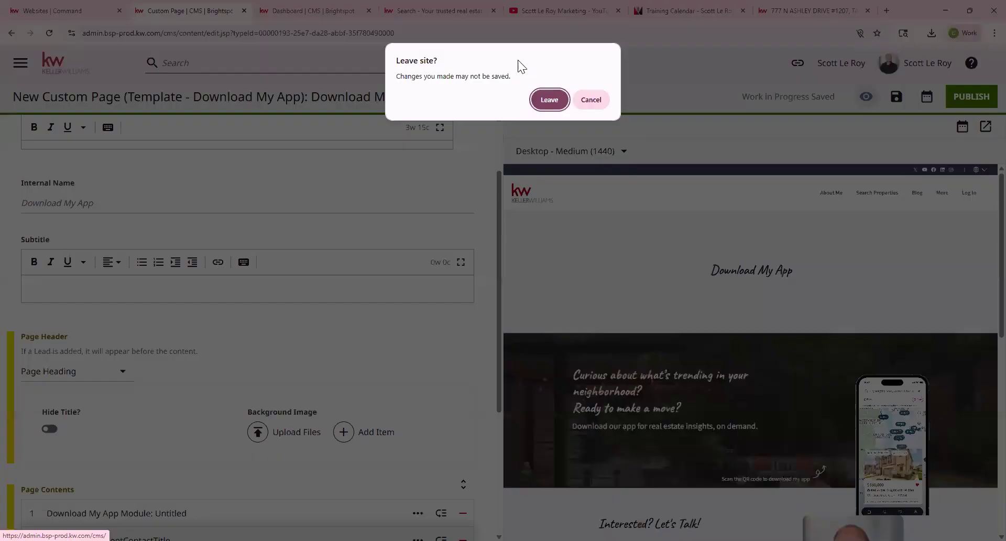
pyautogui.click(548, 100)
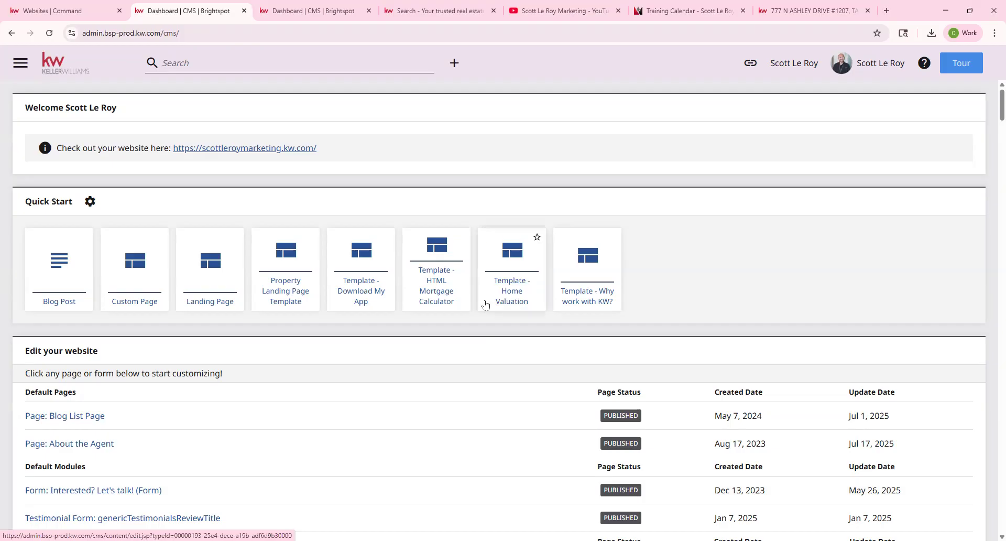
pyautogui.click(514, 287)
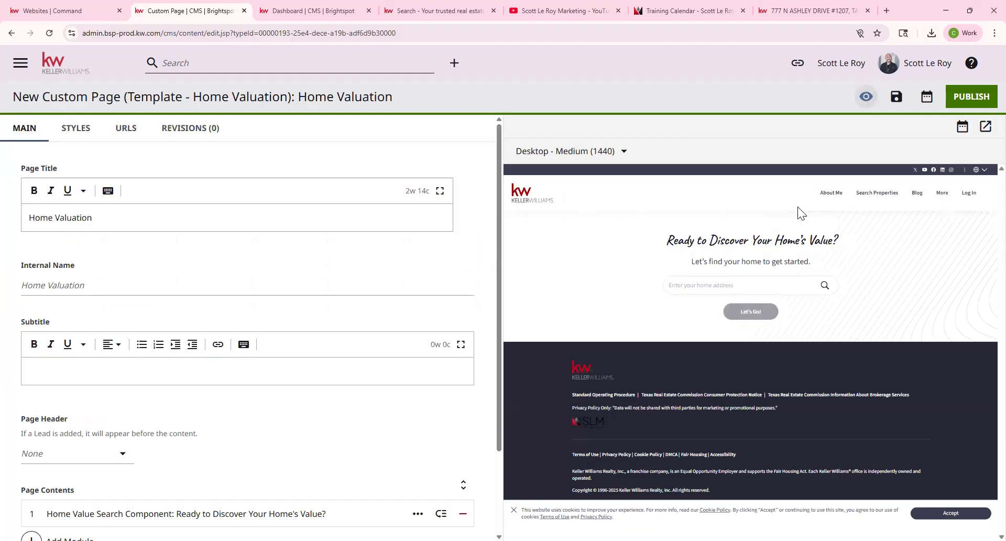
# Set the Home Valuation page header to Page Heading.
pyautogui.scroll(-1, 31, 367)
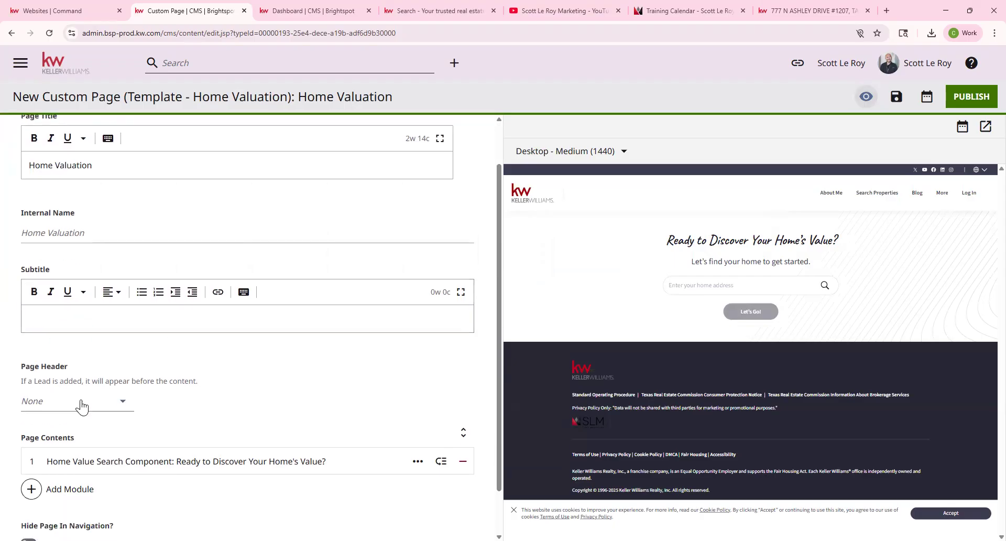
pyautogui.click(57, 401)
pyautogui.click(63, 356)
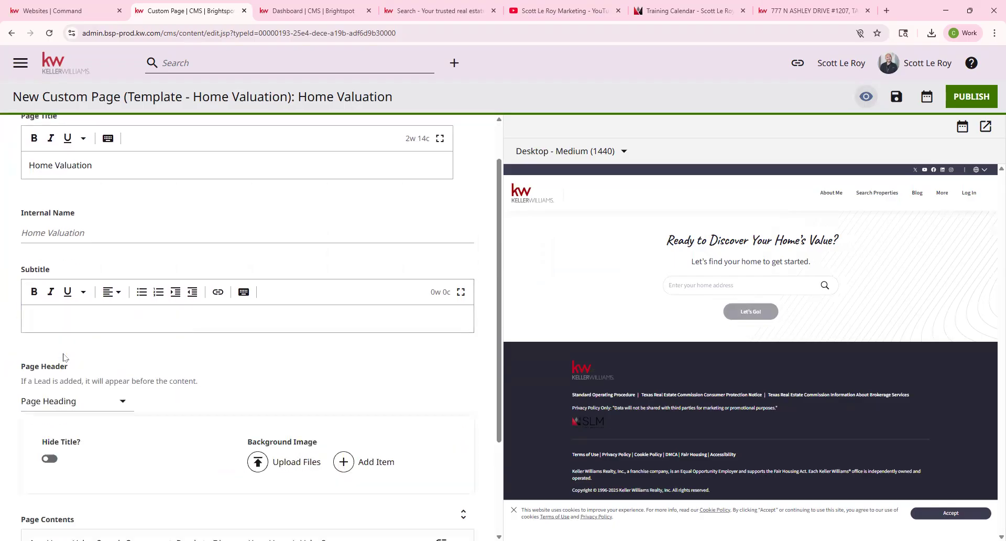
# Upload the Resizer (1).jpg house photo from Downloads as the header background.
pyautogui.scroll(-1, 255, 414)
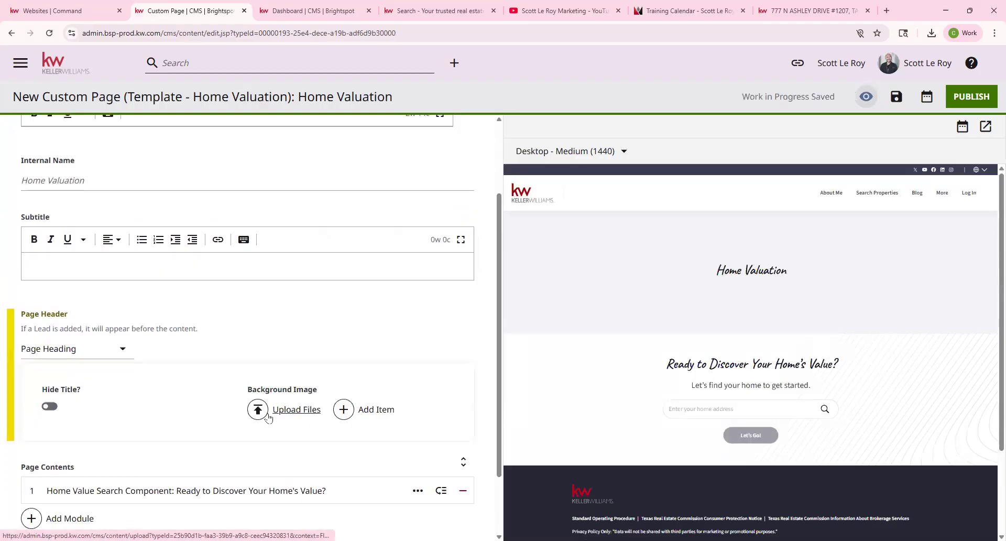
pyautogui.click(269, 418)
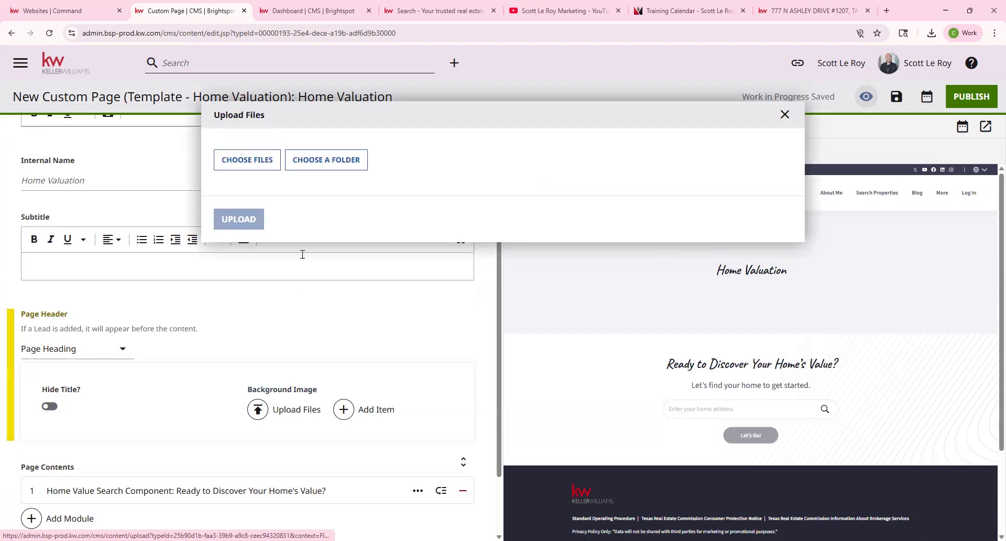
pyautogui.click(256, 163)
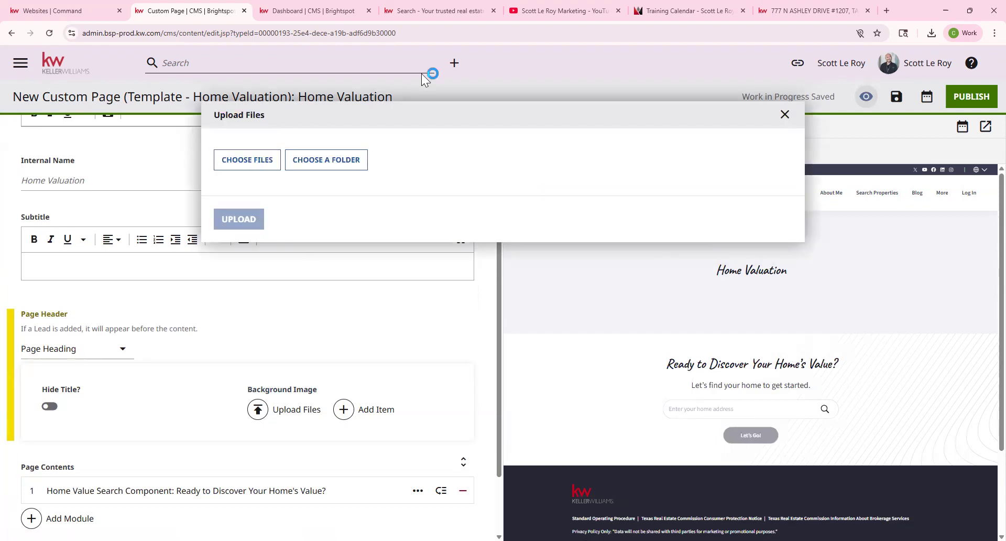
pyautogui.moveTo(412, 72); pyautogui.dragTo(413, 167)
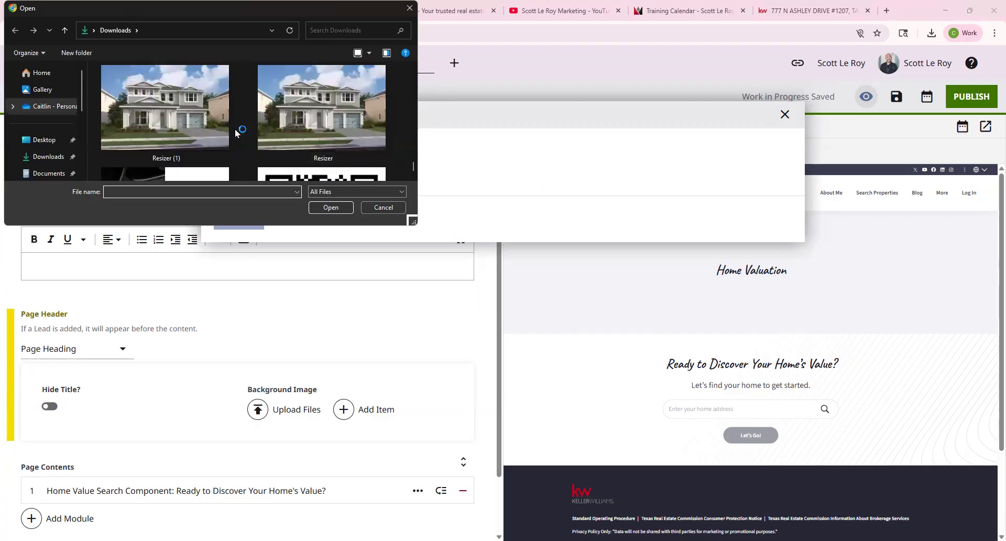
pyautogui.click(205, 128)
pyautogui.doubleClick(205, 129)
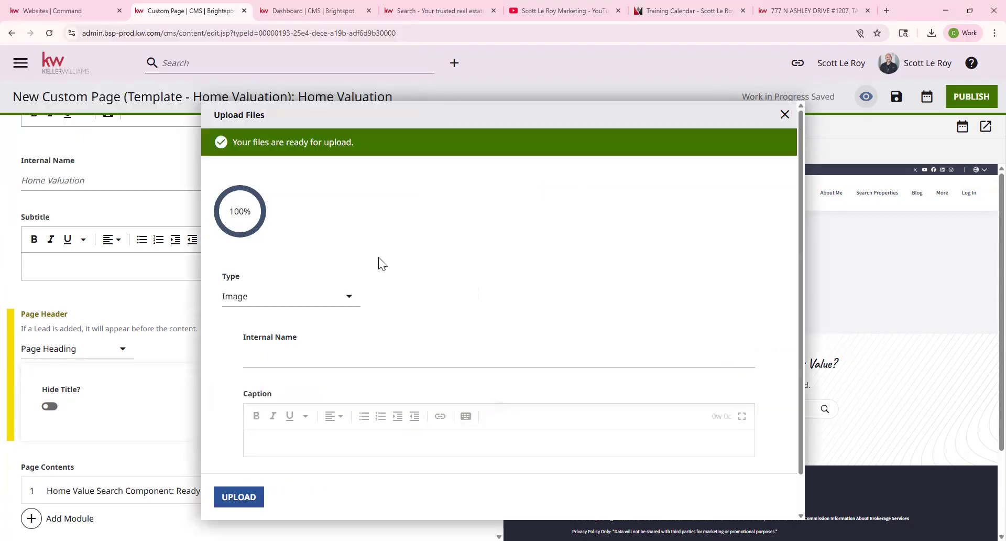
pyautogui.click(255, 496)
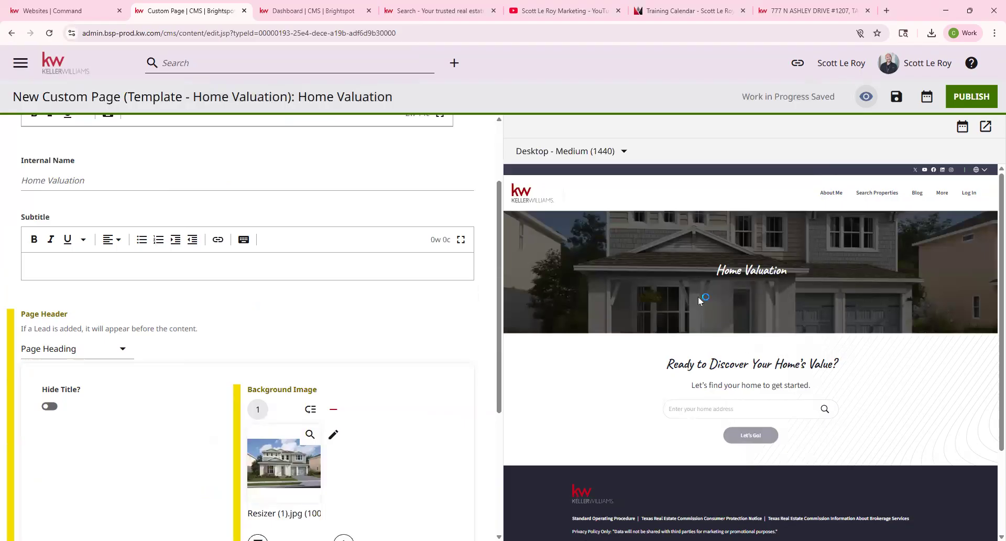
# Expand the Home Value Search Component and review its 'Ready to Discover Your Home's Value?' title and description.
pyautogui.scroll(1, 378, 344)
pyautogui.scroll(-5, 319, 349)
pyautogui.scroll(-1, 319, 349)
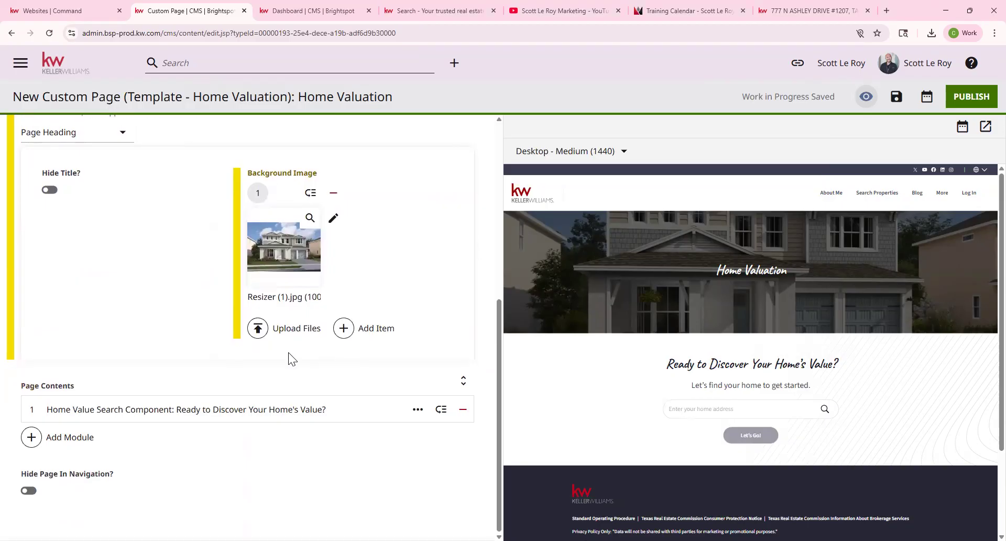
pyautogui.click(173, 413)
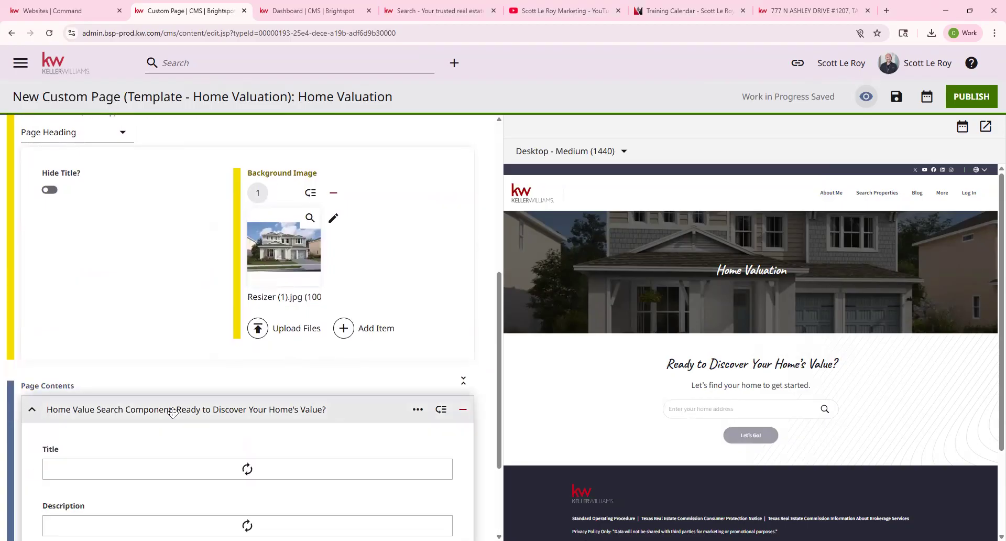
pyautogui.scroll(-1, 245, 426)
pyautogui.scroll(-2, 245, 427)
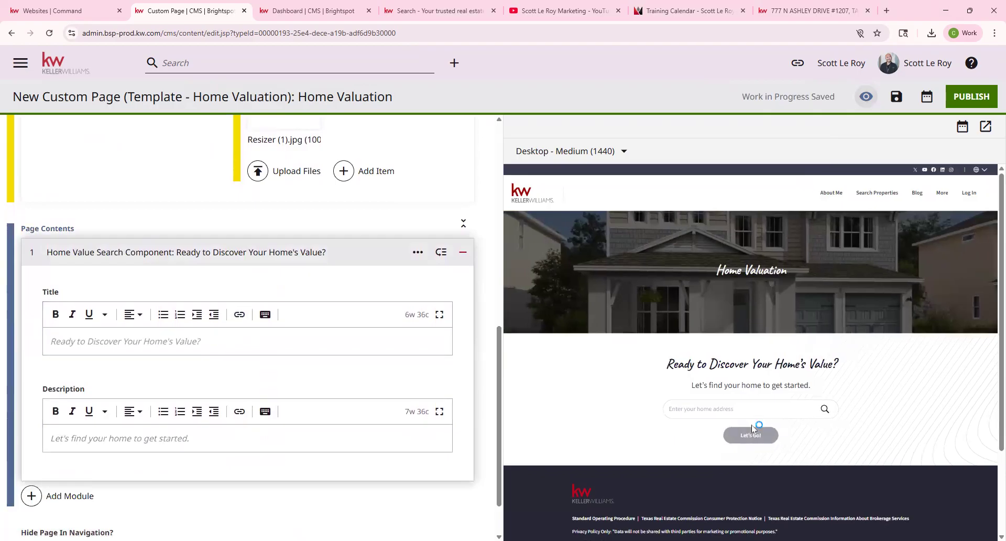
pyautogui.moveTo(665, 365); pyautogui.dragTo(870, 361)
pyautogui.moveTo(692, 386); pyautogui.dragTo(824, 379)
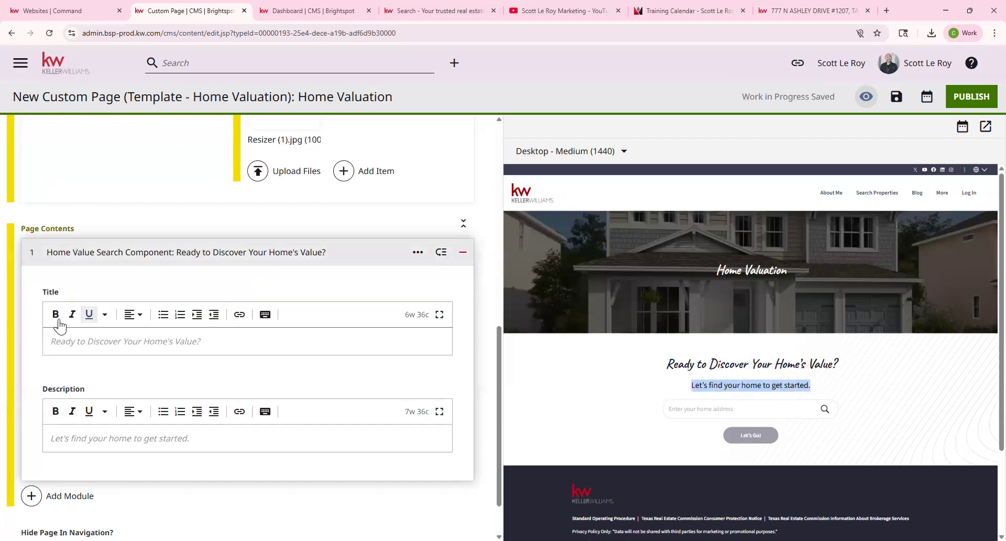
pyautogui.click(51, 342)
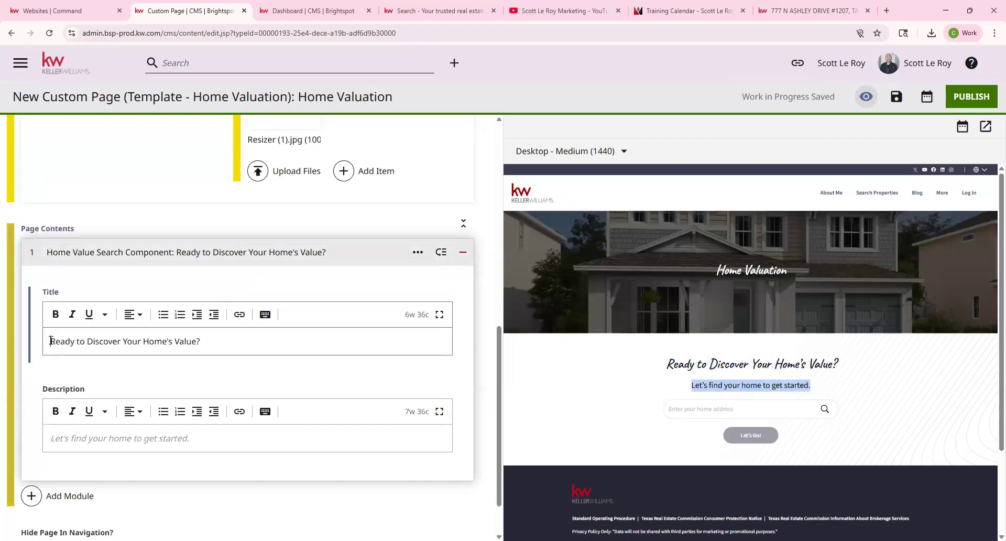
pyautogui.moveTo(50, 341); pyautogui.dragTo(261, 341)
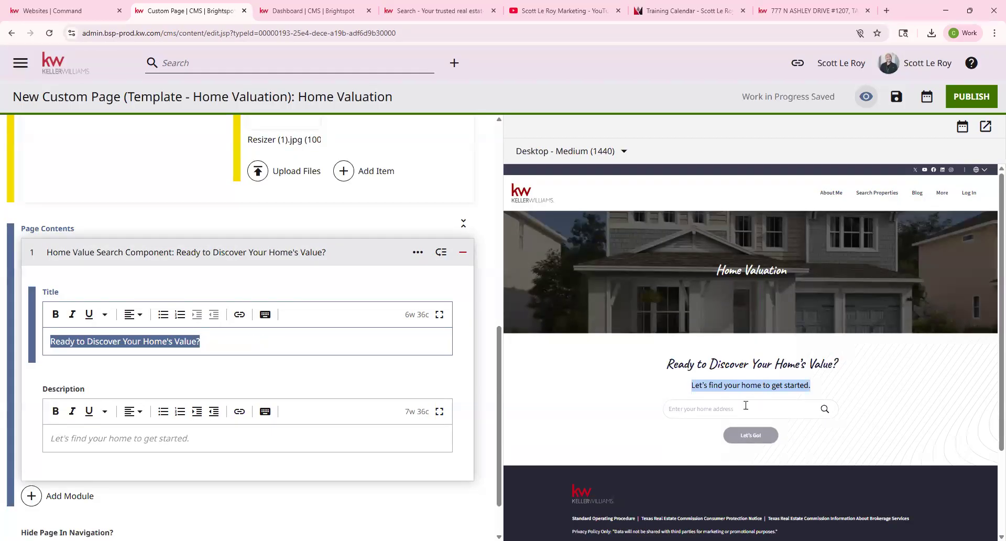
pyautogui.click(767, 420)
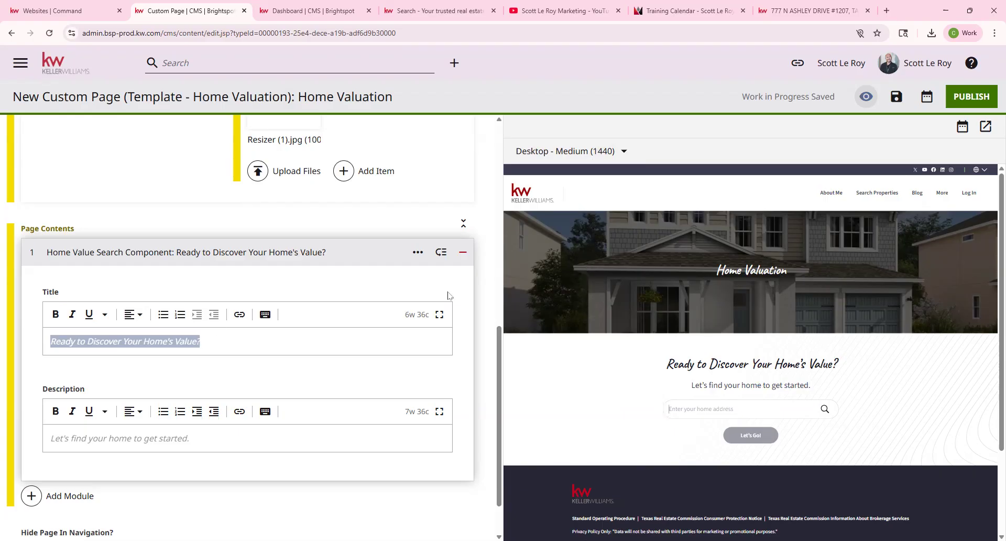
pyautogui.scroll(-1, 102, 443)
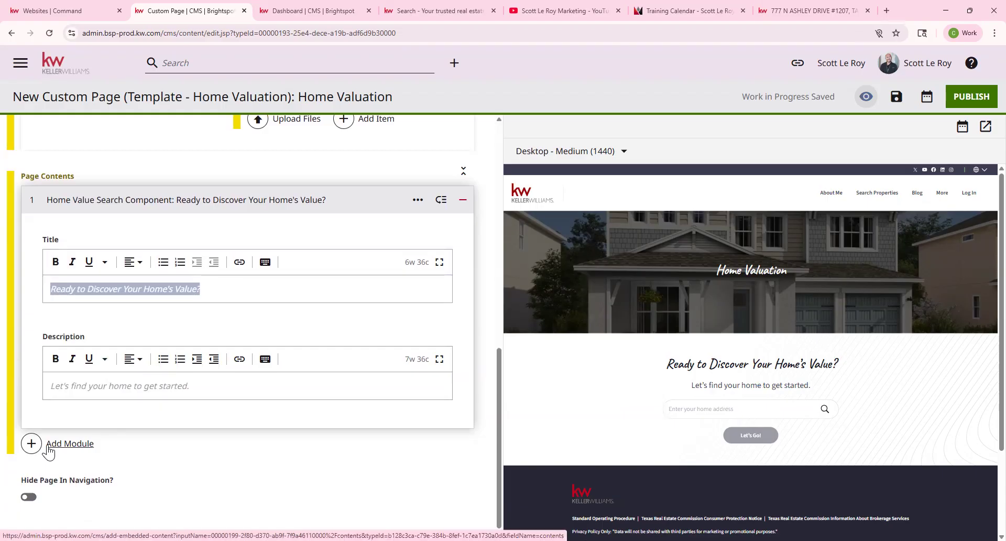
# Add a Form module from Additional Modules using the shared defaultAgentContactTitle form, previewing 'Interested? Let's Talk!'.
pyautogui.click(49, 446)
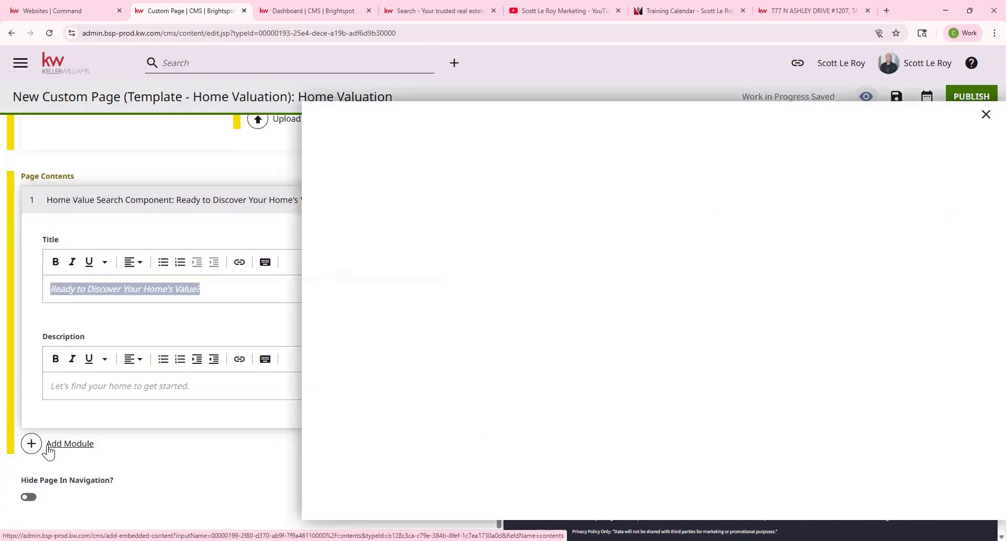
pyautogui.scroll(-20, 644, 250)
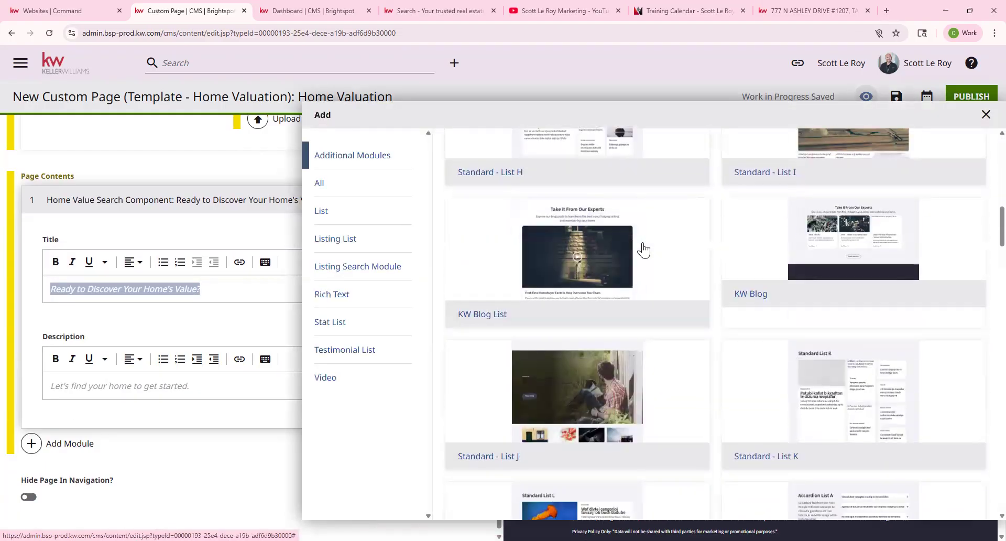
pyautogui.scroll(-20, 644, 251)
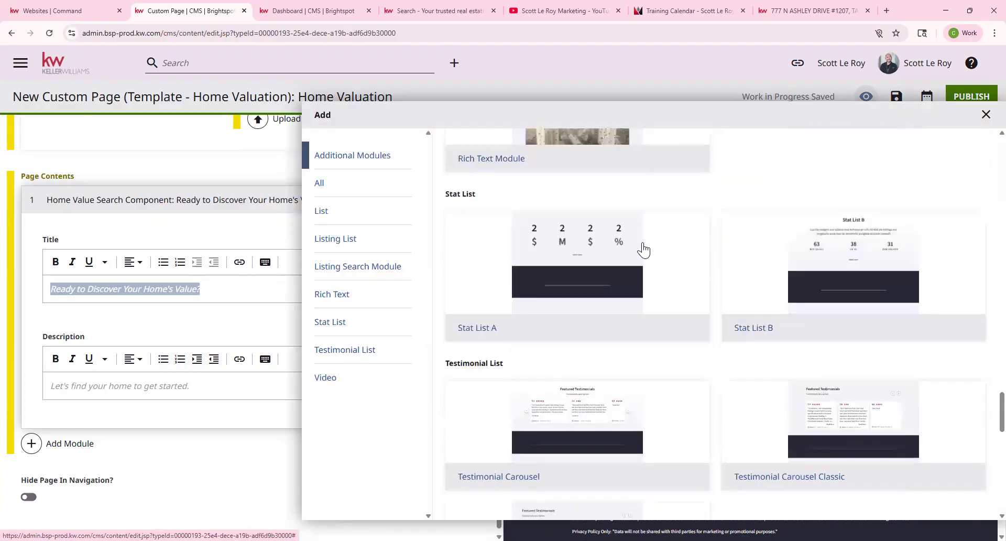
pyautogui.scroll(-3, 644, 251)
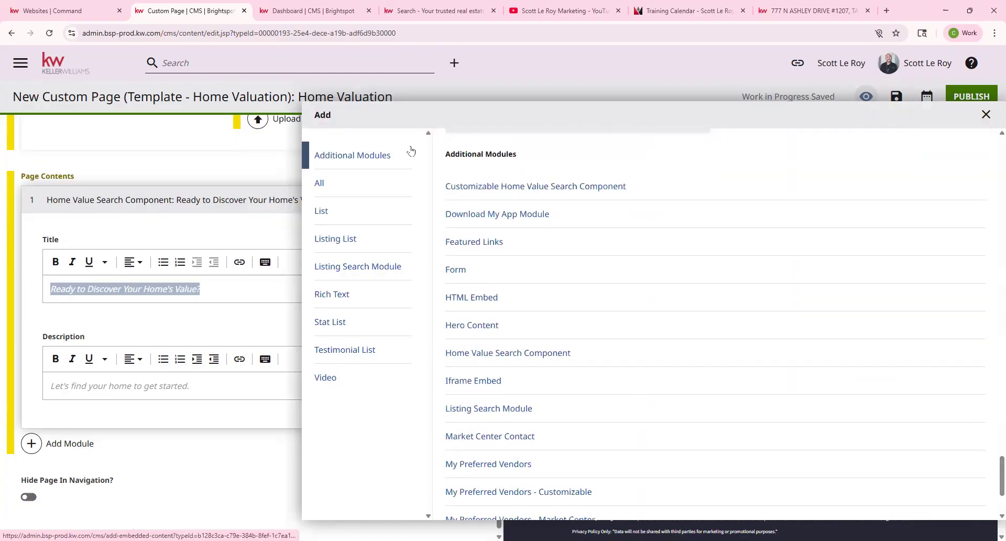
pyautogui.click(452, 270)
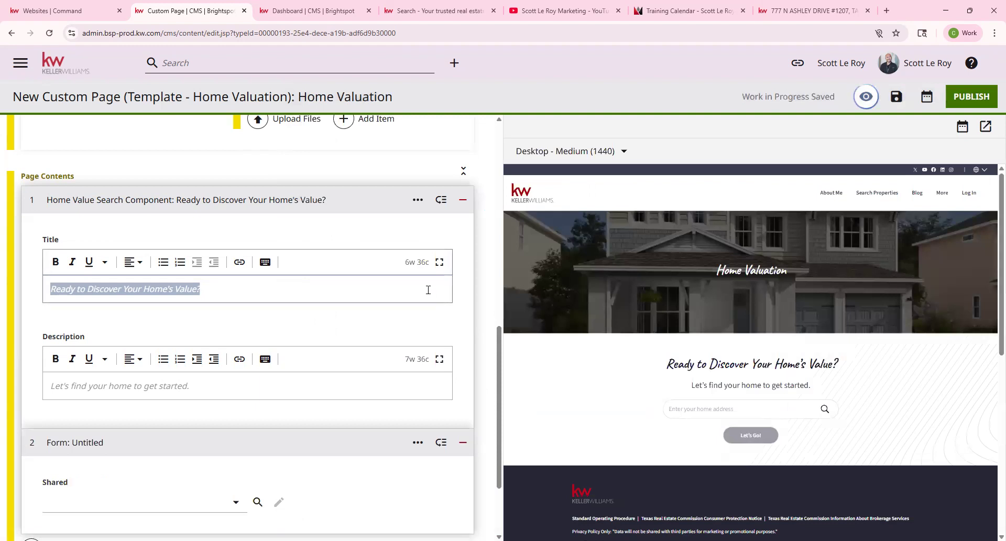
pyautogui.scroll(-2, 188, 406)
pyautogui.click(201, 397)
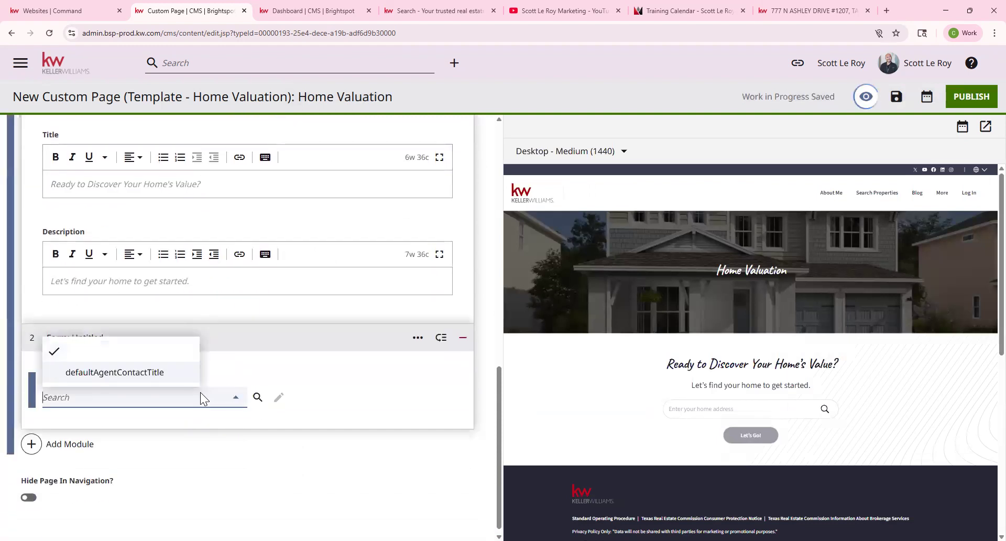
pyautogui.click(145, 368)
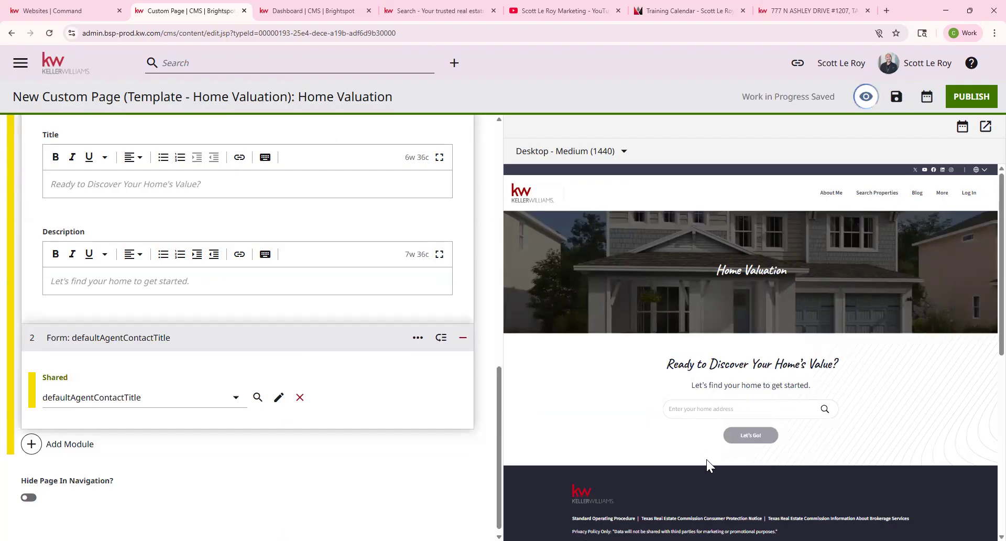
pyautogui.scroll(-4, 793, 460)
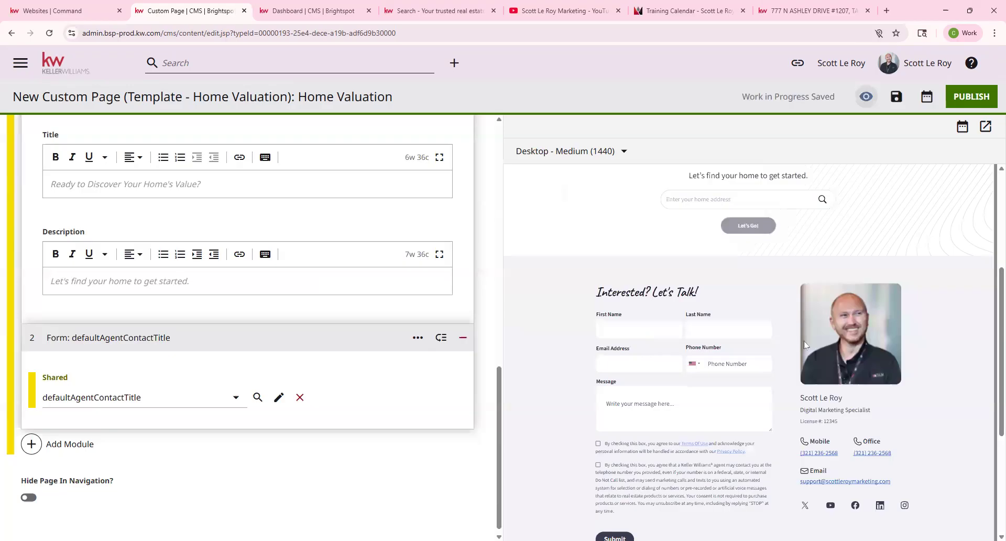
# Return to the top of the Home Valuation editor and head for the dashboard, raising the 'Leave site?' warning.
pyautogui.scroll(1, 725, 460)
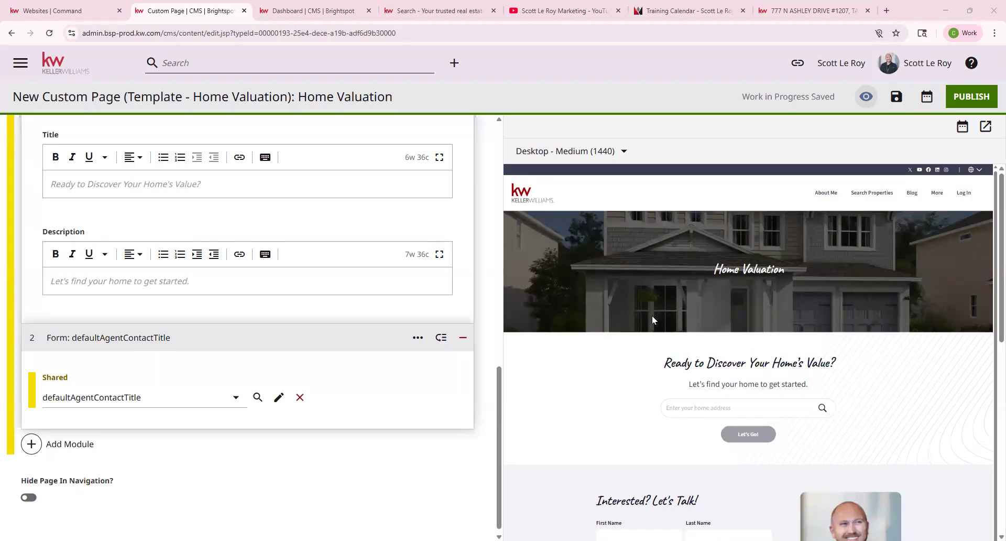
pyautogui.scroll(1, 241, 256)
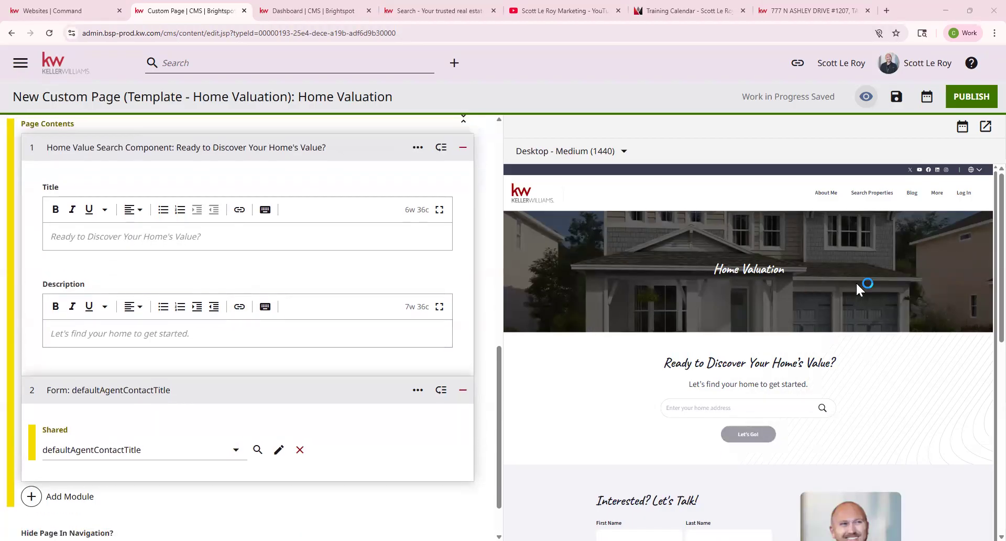
pyautogui.scroll(10, 215, 327)
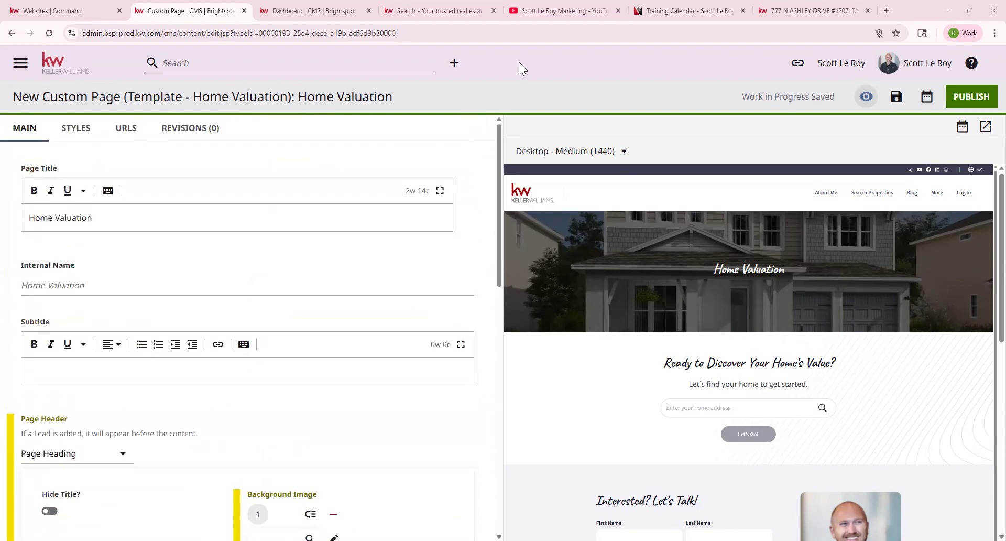
pyautogui.scroll(-2, 701, 314)
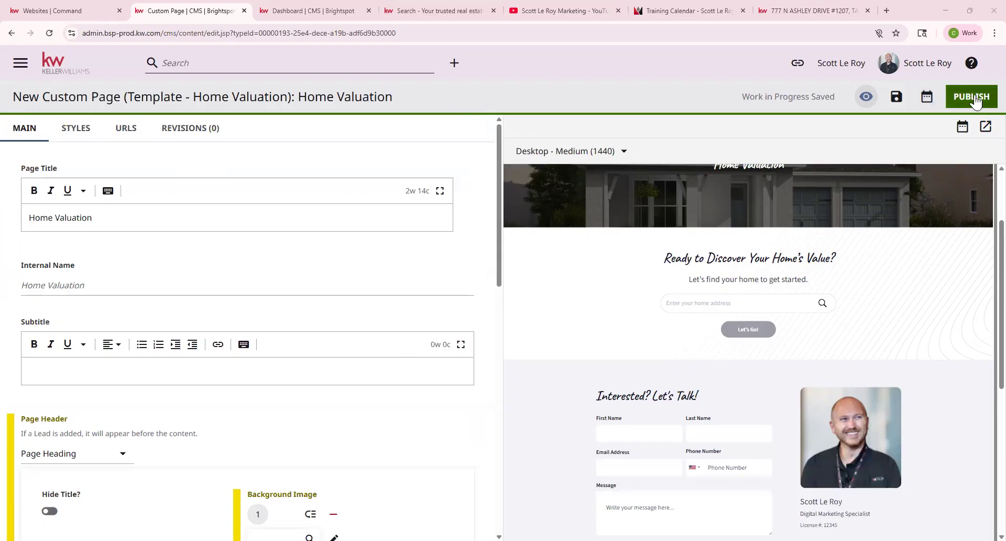
pyautogui.click(61, 73)
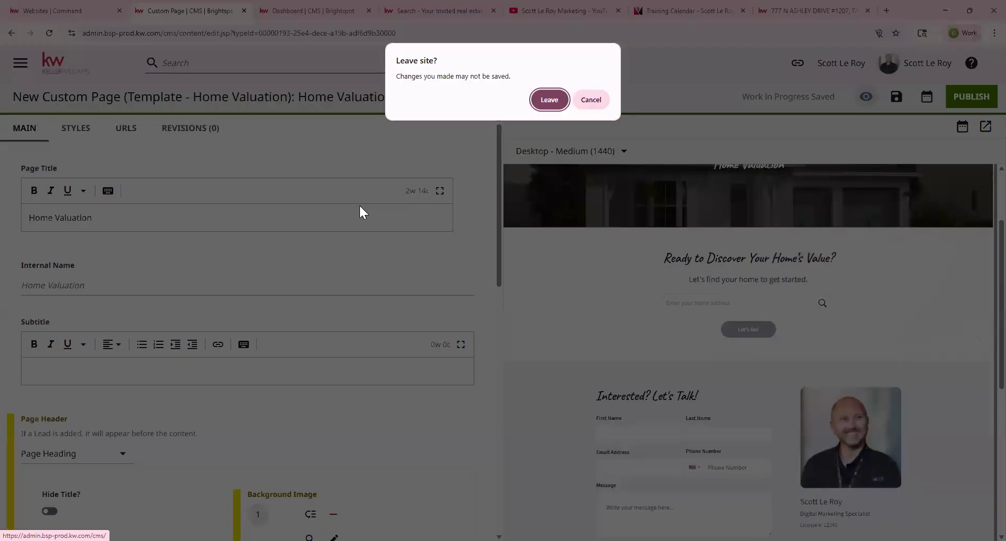
# Leave the page editor and return to the CMS dashboard.
pyautogui.click(549, 99)
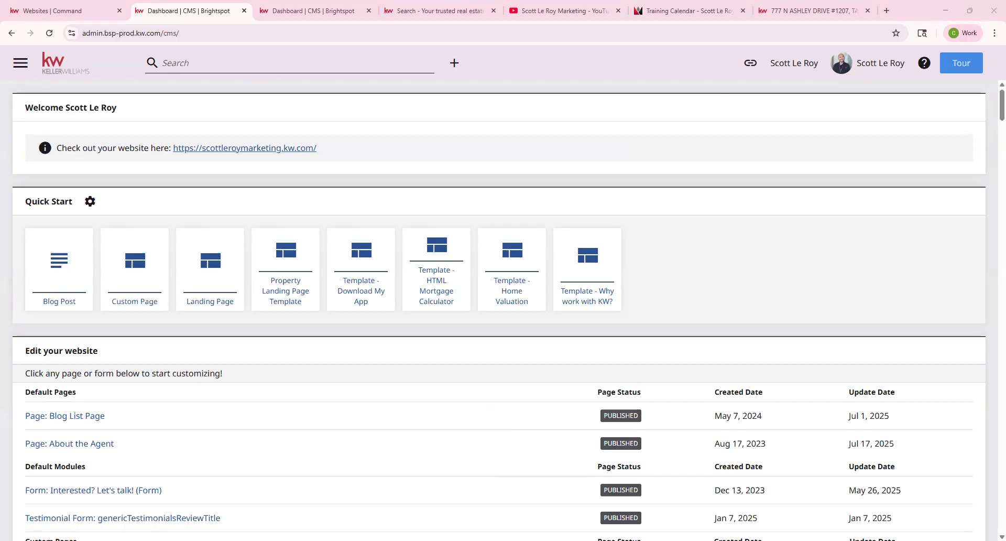
pyautogui.click(786, 5)
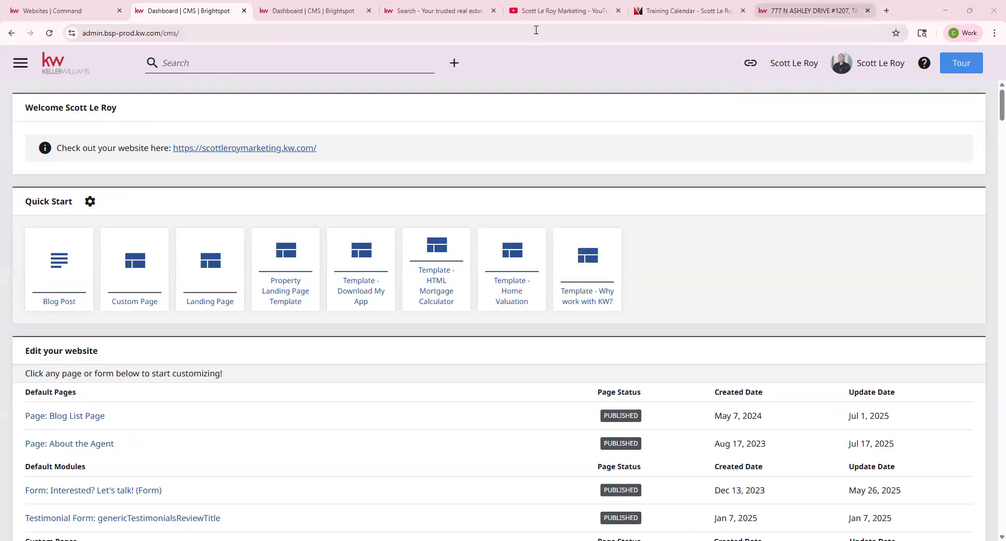
pyautogui.click(536, 30)
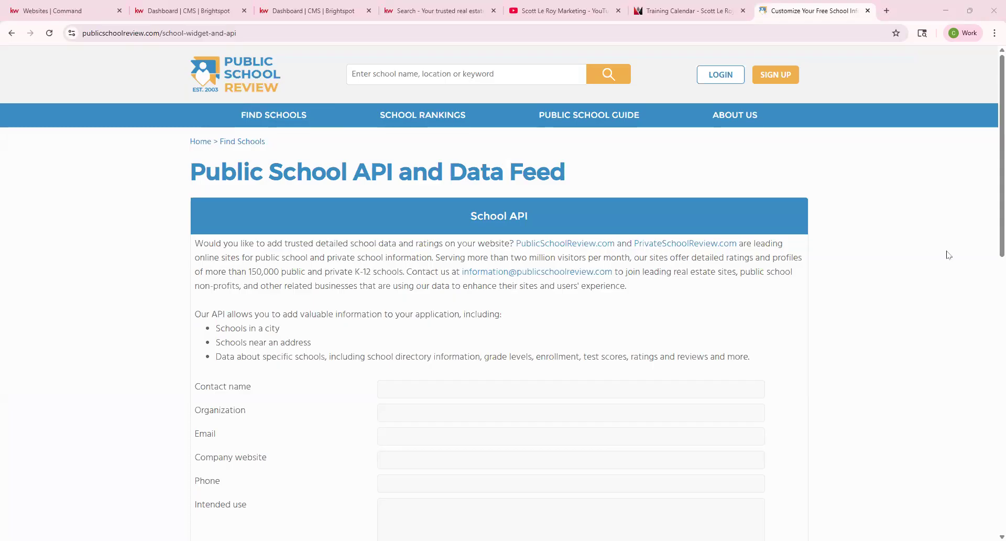
pyautogui.click(90, 6)
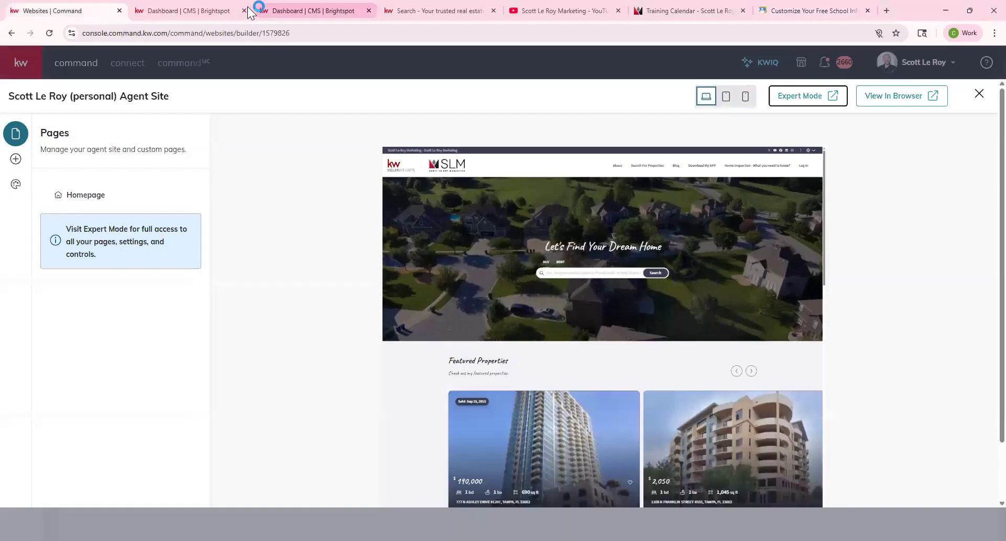
# Close the duplicate CMS dashboard tab and bring up the Public School Review API page.
pyautogui.click(231, 10)
pyautogui.click(298, 10)
pyautogui.click(201, 10)
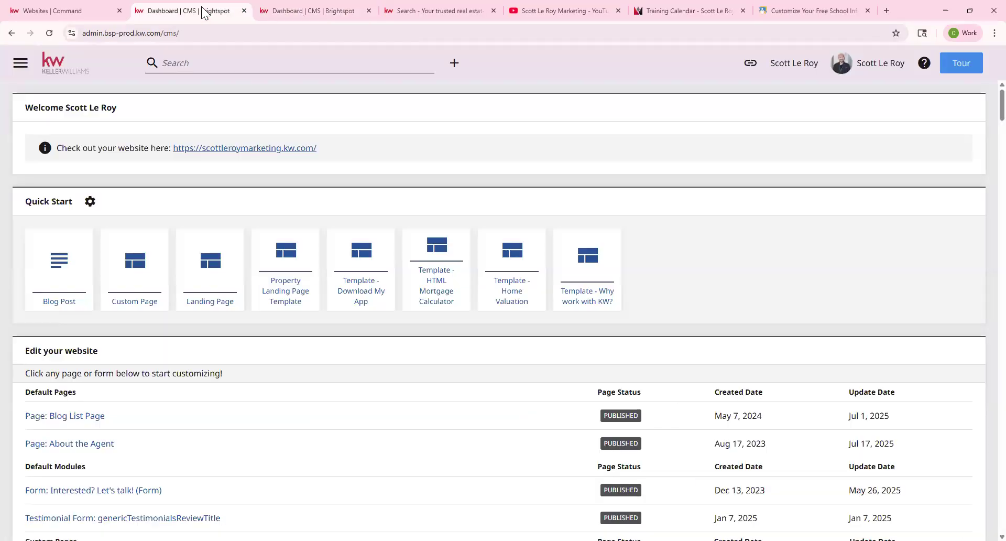
pyautogui.click(369, 11)
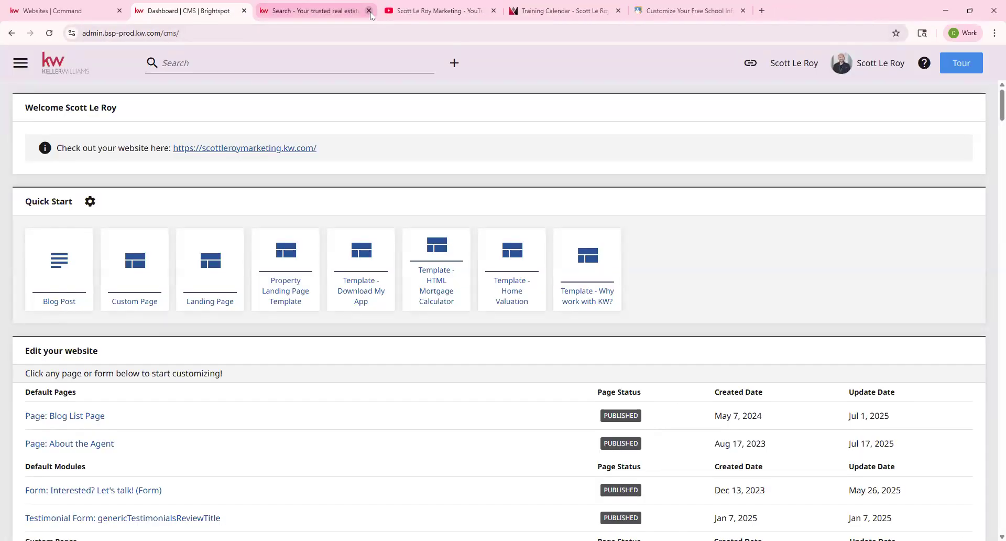
pyautogui.click(688, 13)
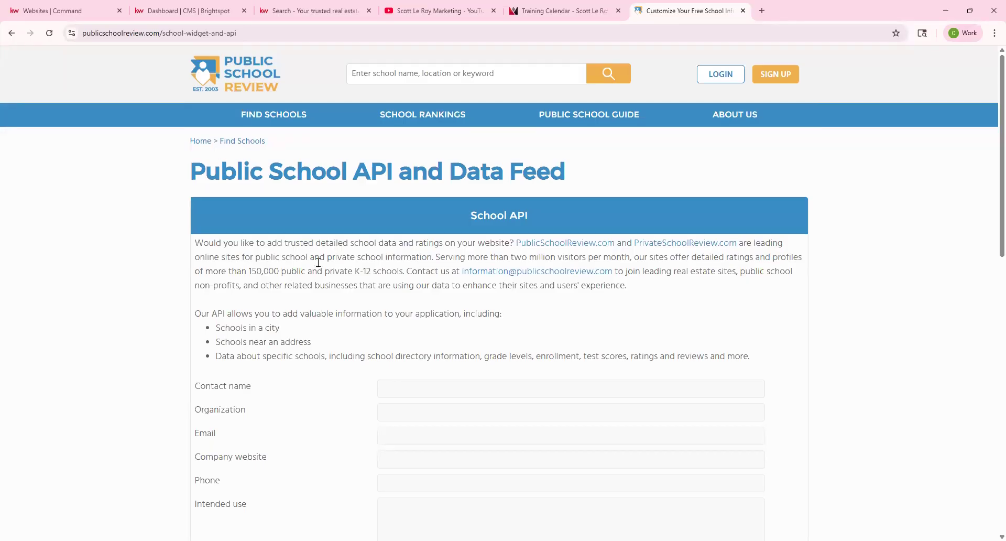
# Change the School Data Widget location from Austin,TX to 'Boston, Ma'.
pyautogui.scroll(-8, 318, 263)
pyautogui.moveTo(354, 224); pyautogui.dragTo(473, 229)
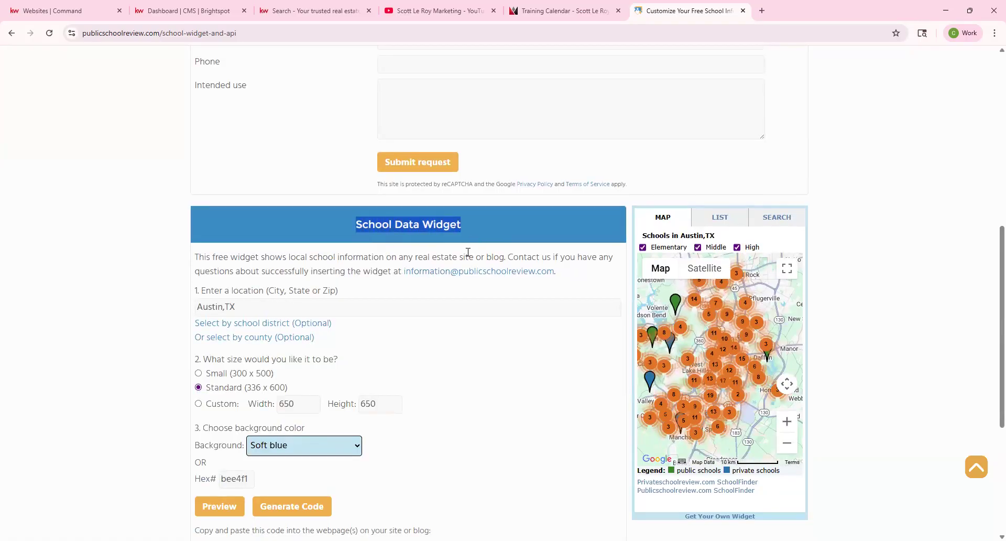
pyautogui.scroll(-1, 468, 252)
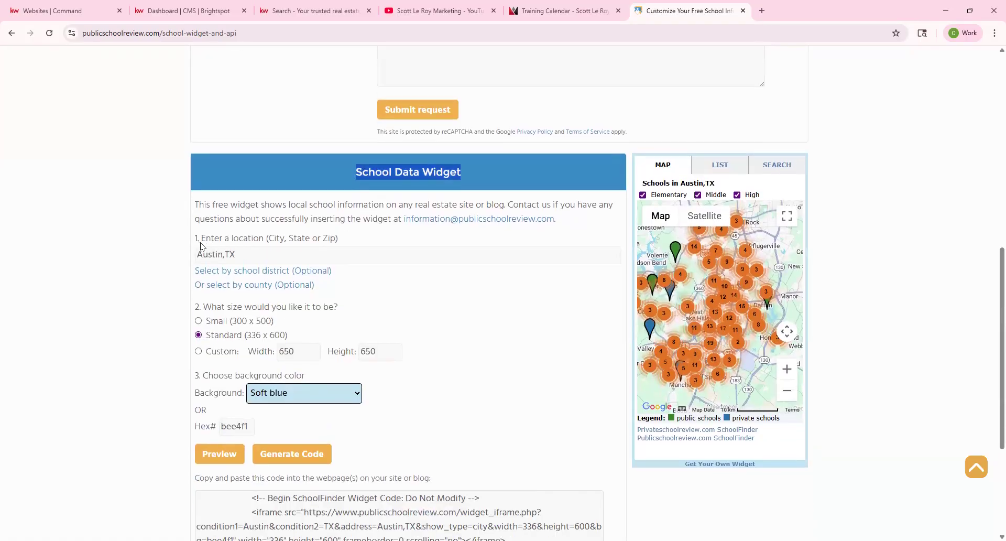
pyautogui.moveTo(202, 238); pyautogui.dragTo(268, 240)
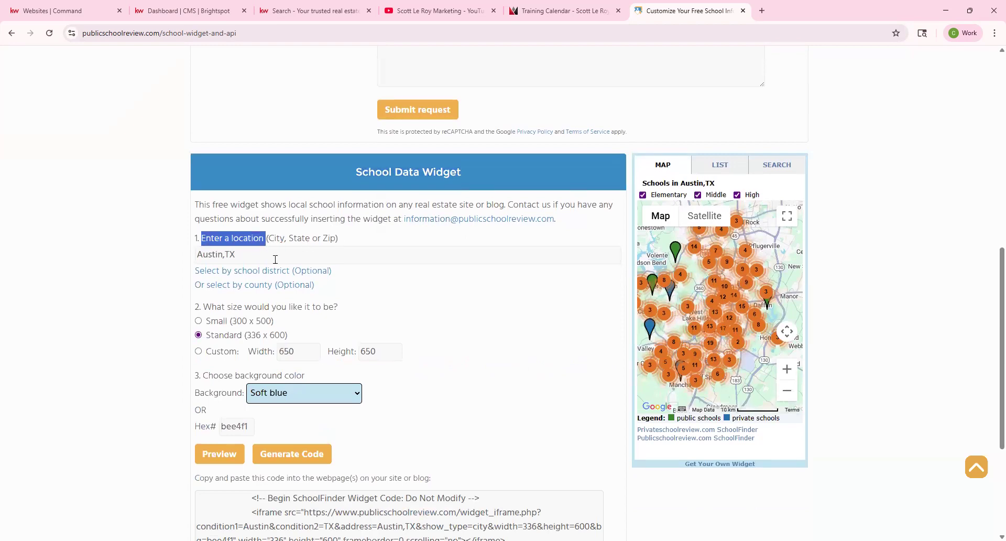
pyautogui.tripleClick(196, 254)
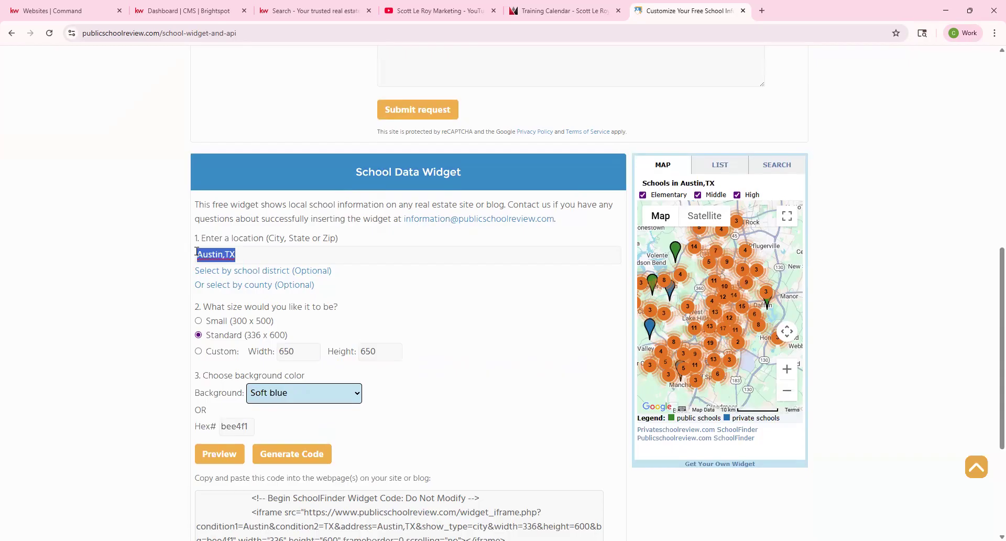
pyautogui.write('Boston, Ma')
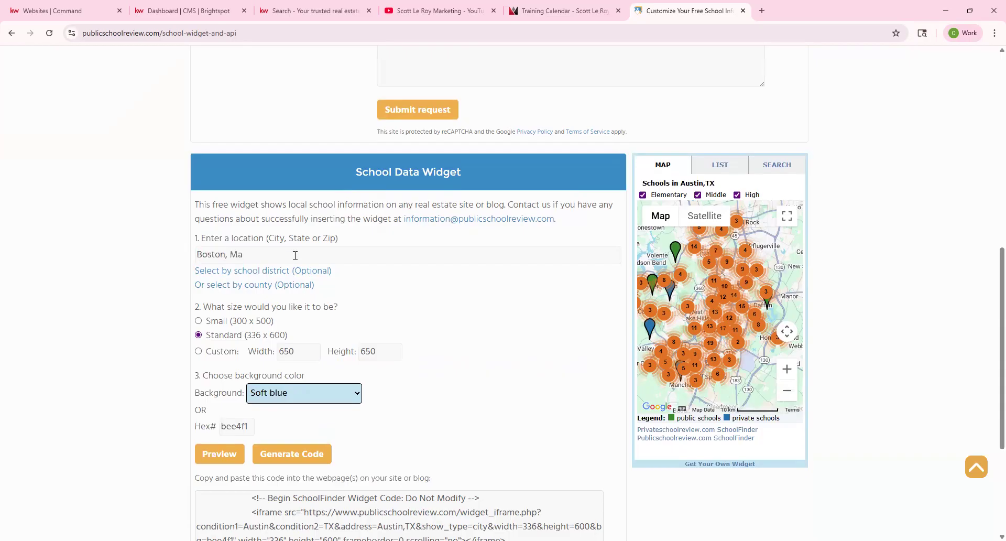
# Switch the widget size setting to Custom.
pyautogui.scroll(-2, 360, 337)
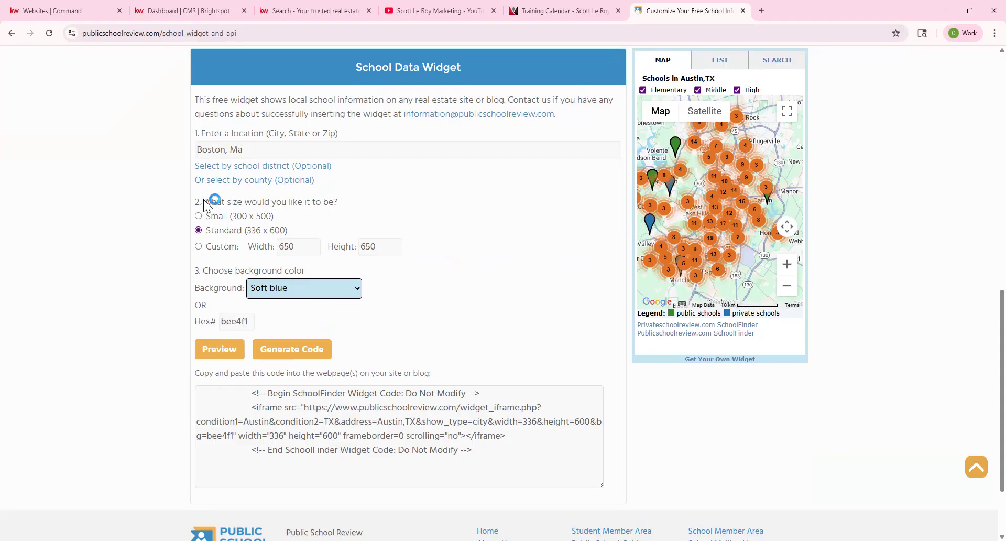
pyautogui.moveTo(203, 202); pyautogui.dragTo(335, 203)
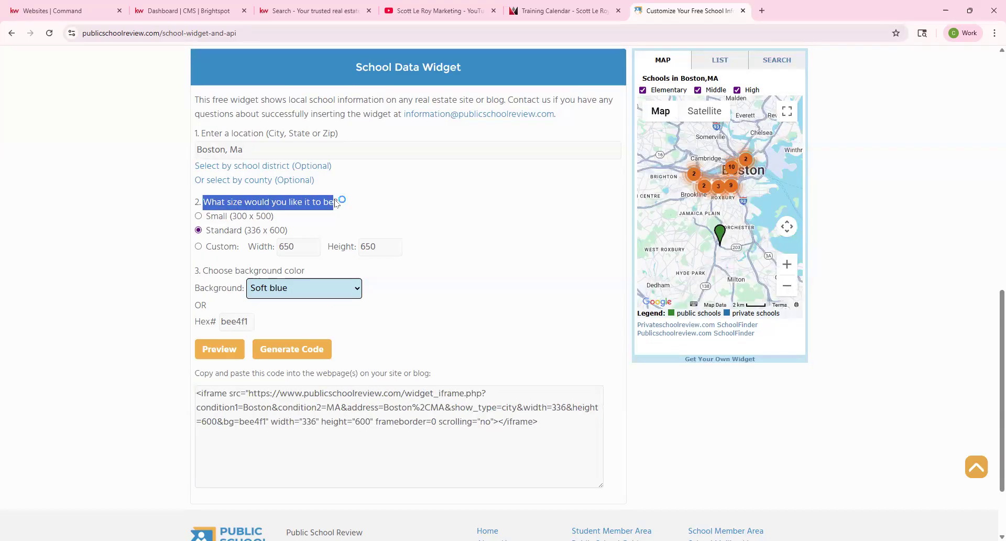
pyautogui.click(199, 246)
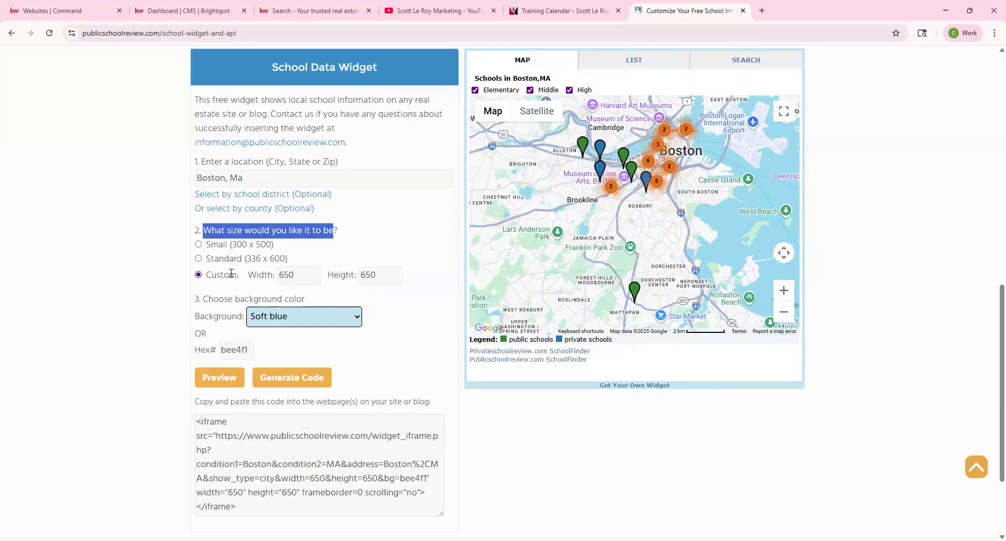
# Set the widget to 800 × 800 with a Black background.
pyautogui.write('800')
pyautogui.press('Tab')
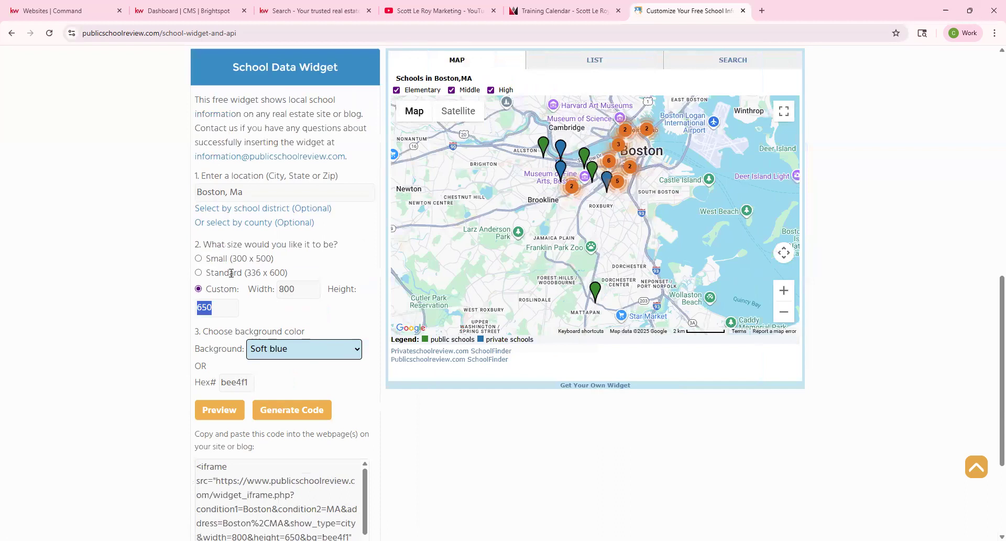
pyautogui.write('800')
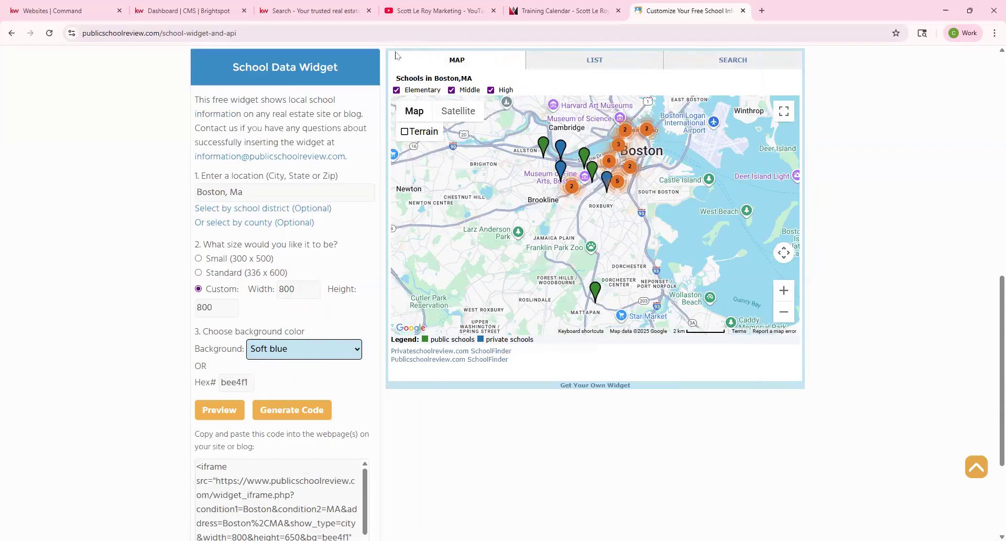
pyautogui.click(304, 350)
pyautogui.click(312, 310)
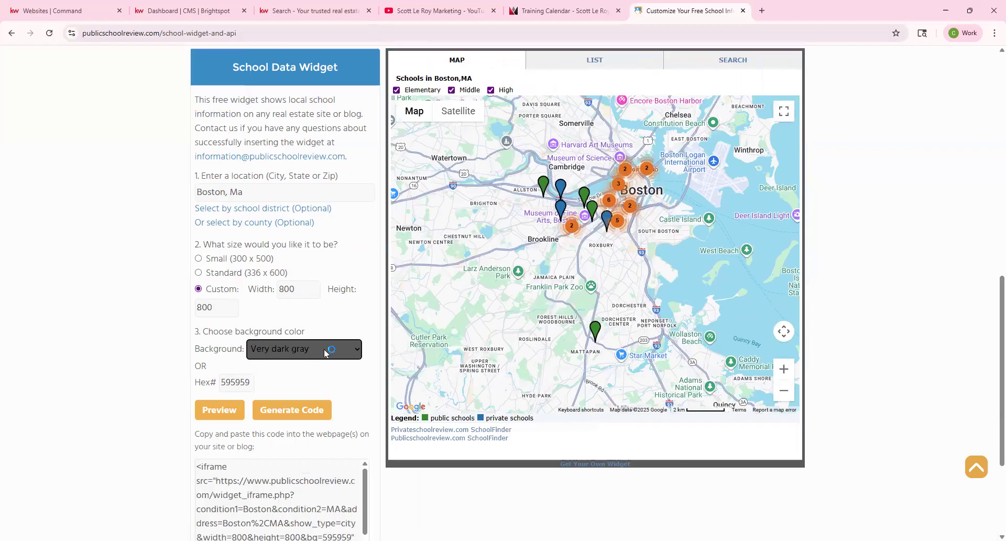
pyautogui.click(325, 352)
pyautogui.click(313, 325)
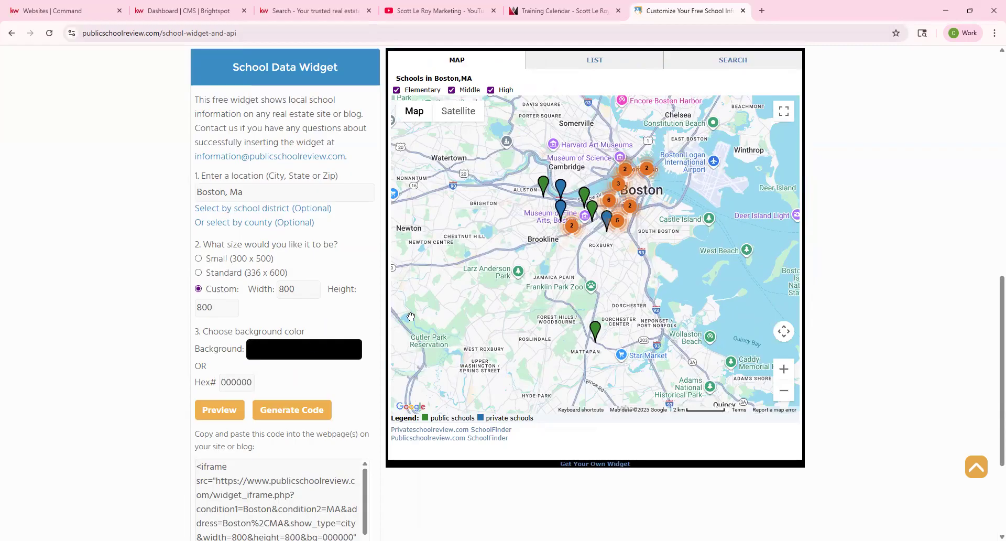
# Regenerate the widget's embed code and copy the full iframe code.
pyautogui.scroll(-3, 239, 367)
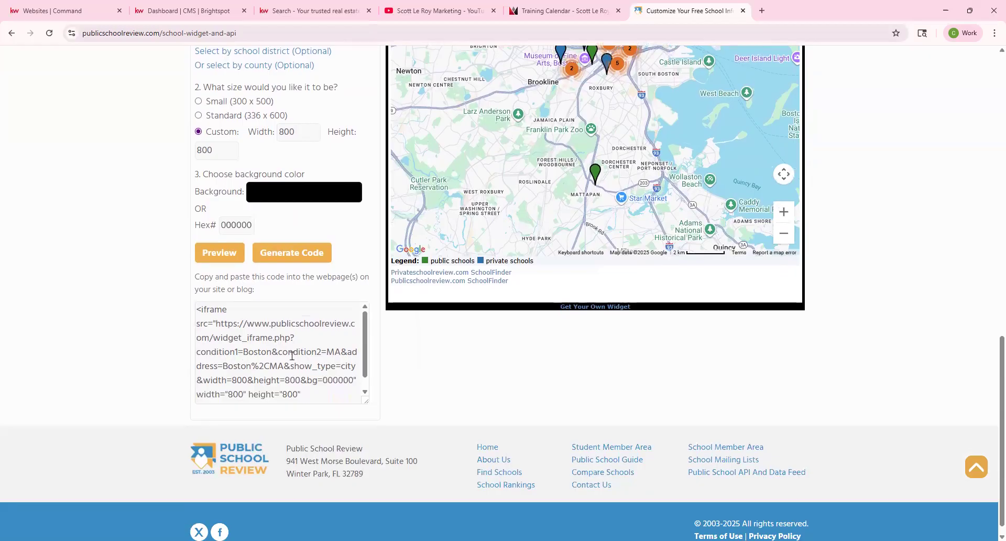
pyautogui.moveTo(366, 401); pyautogui.dragTo(367, 466)
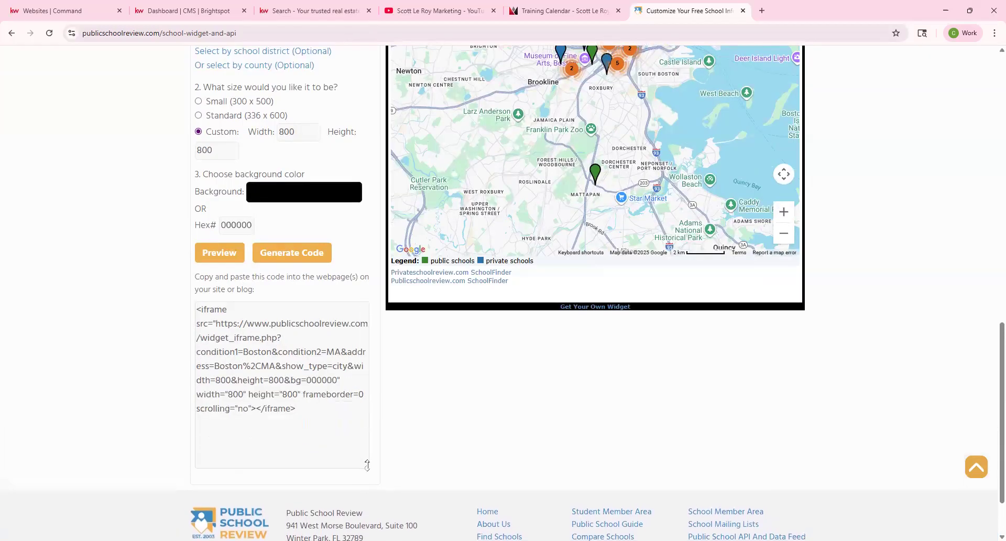
pyautogui.hotkey('ctrl', 'a')
pyautogui.click(283, 256)
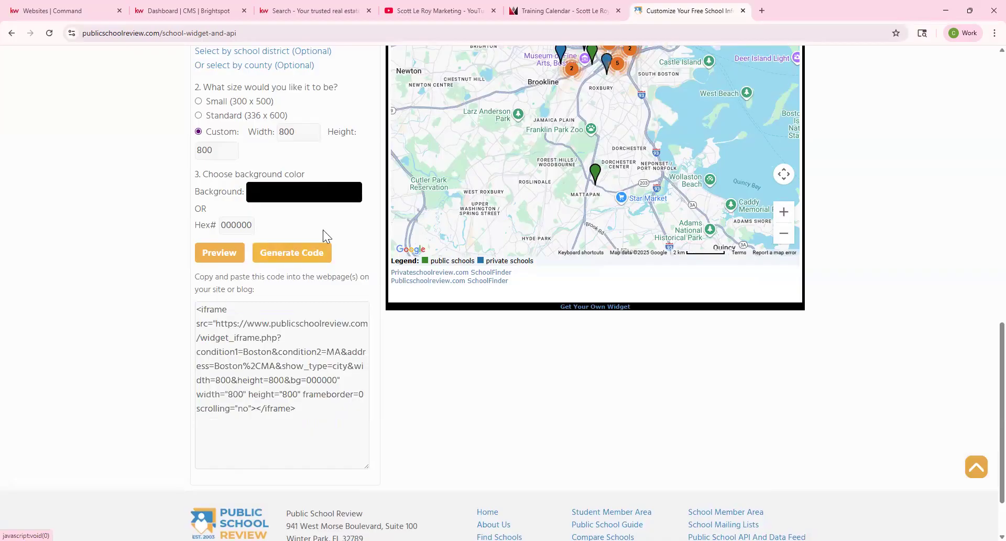
pyautogui.click(306, 411)
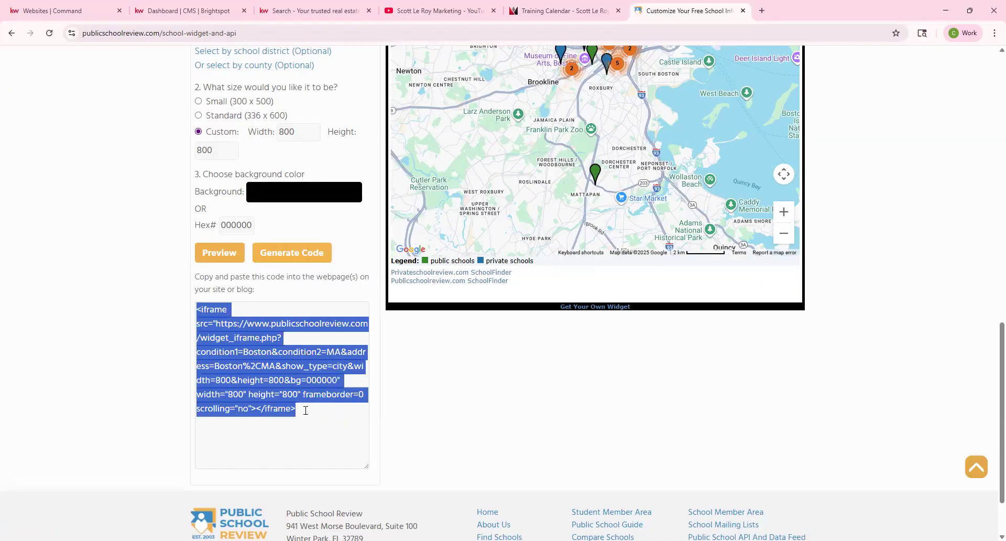
pyautogui.rightClick(220, 321)
pyautogui.click(244, 338)
pyautogui.rightClick(231, 334)
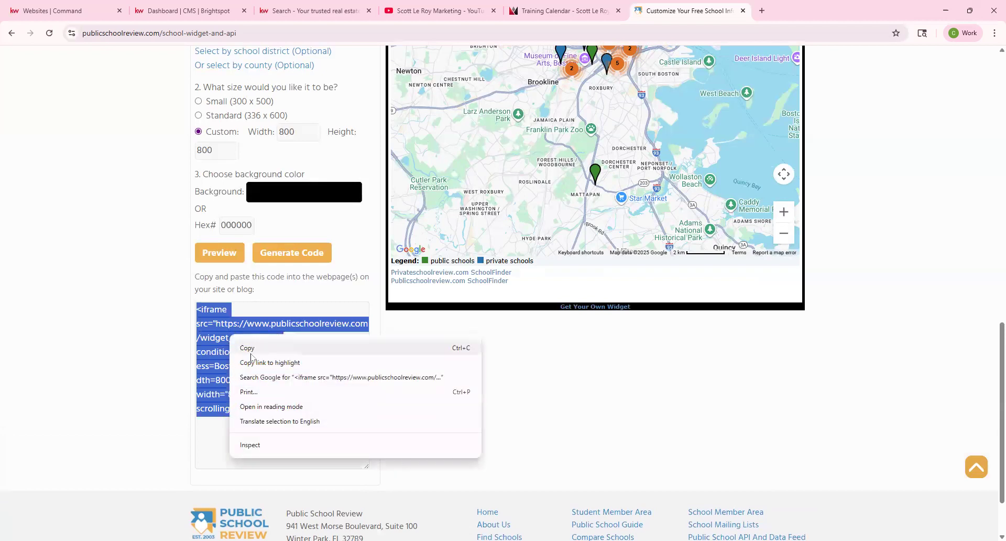
pyautogui.click(126, 299)
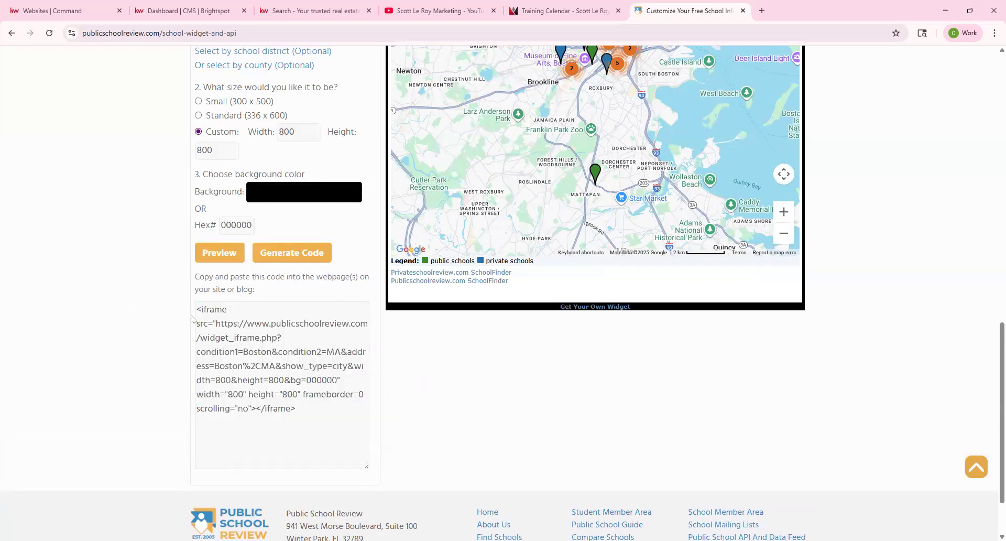
pyautogui.click(175, 4)
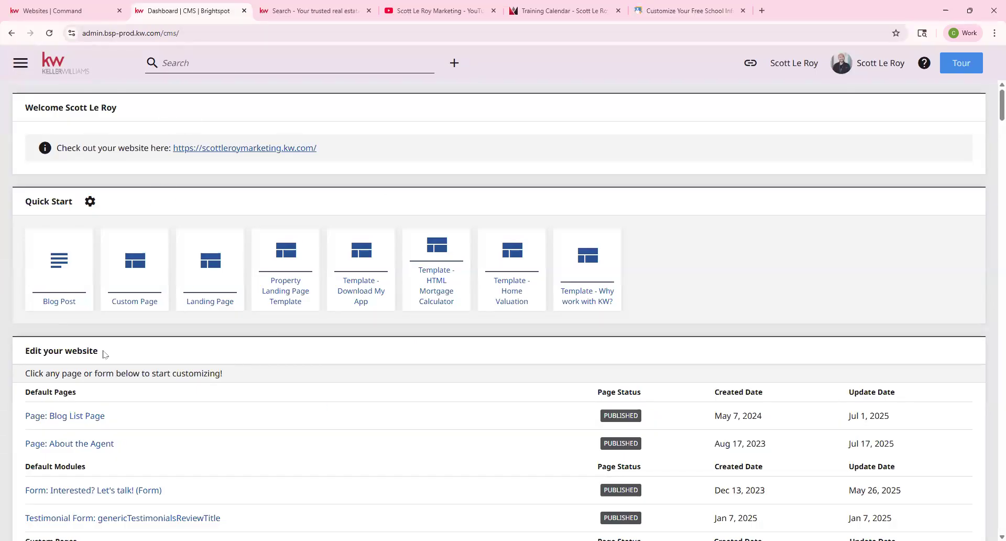
# Create a Custom Page titled 'Boston School Search 9/9' with the subtitle 'school search'.
pyautogui.click(132, 303)
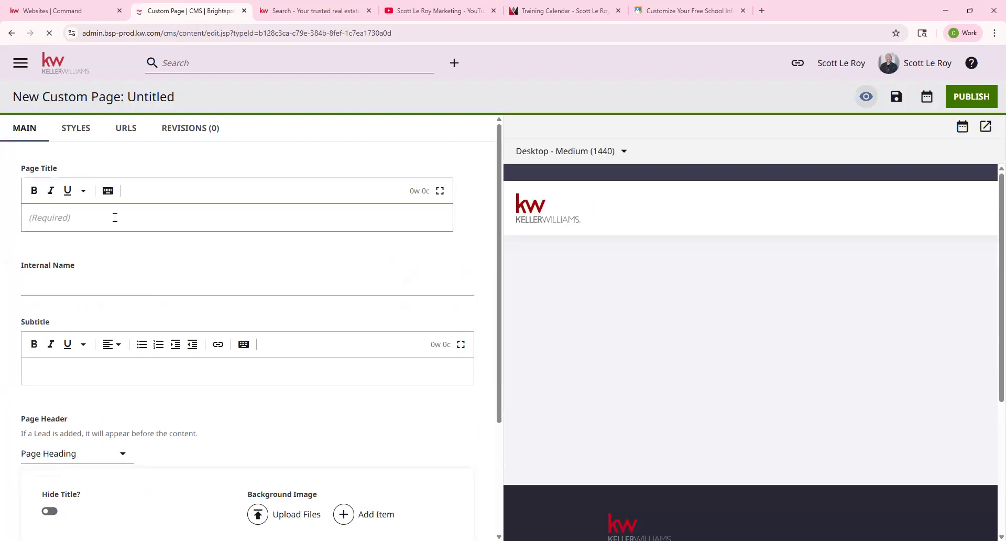
pyautogui.click(115, 217)
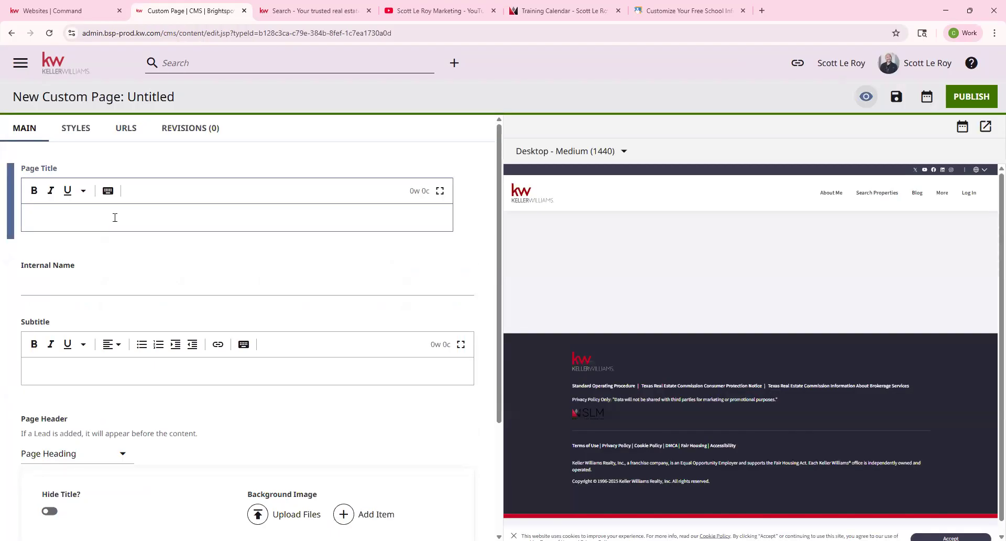
pyautogui.hotkey('ctrl', 'v')
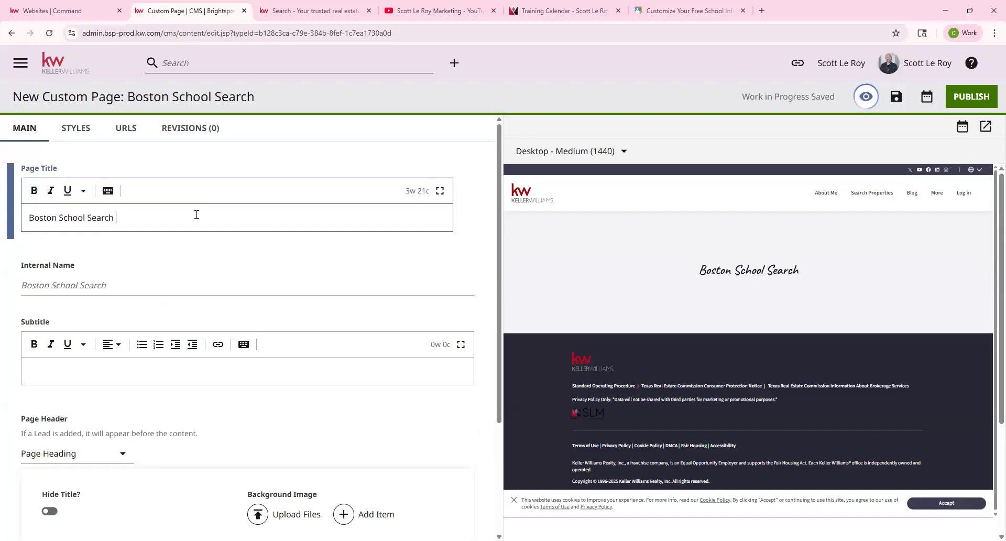
pyautogui.write('9/9')
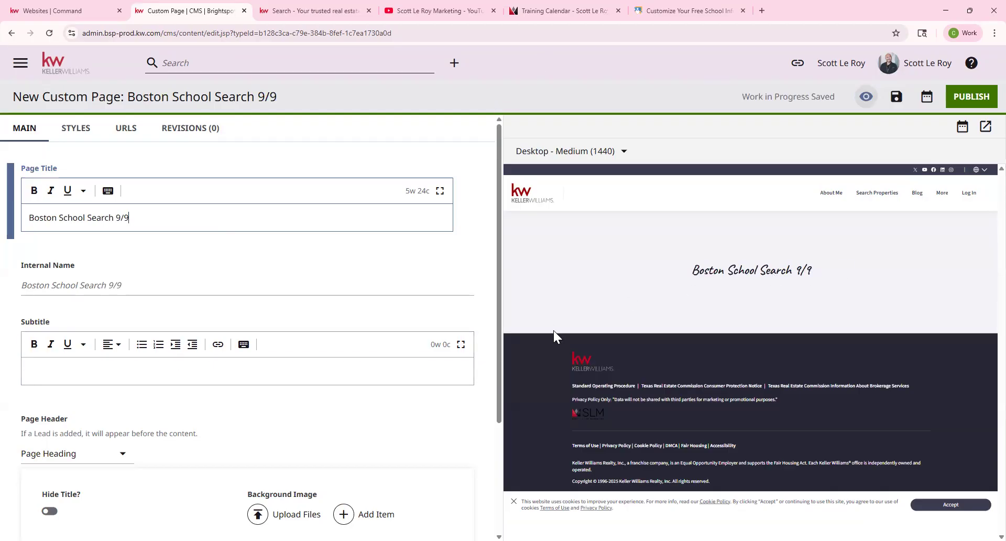
pyautogui.click(202, 381)
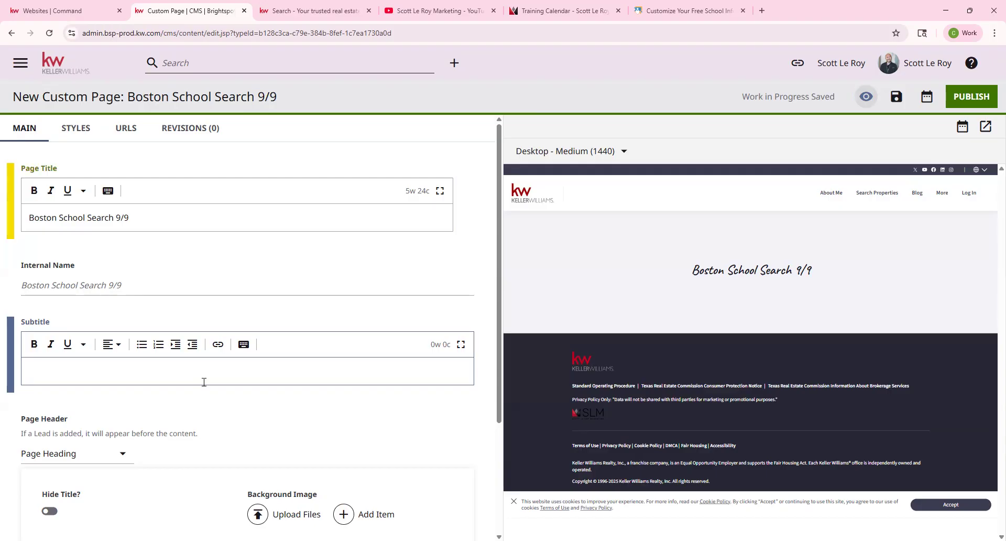
pyautogui.write('s')
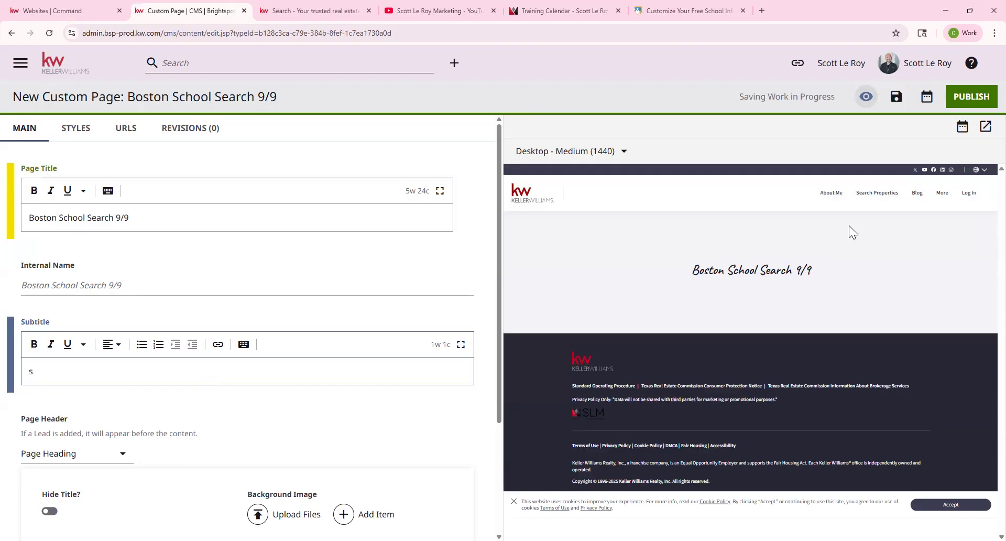
pyautogui.write('chool search')
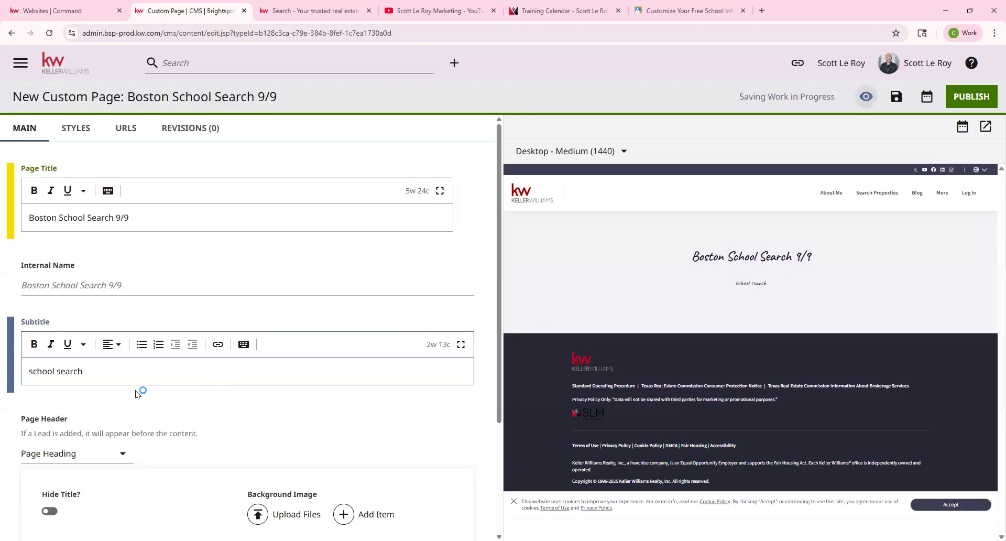
pyautogui.scroll(-1, 236, 393)
pyautogui.scroll(-3, 233, 401)
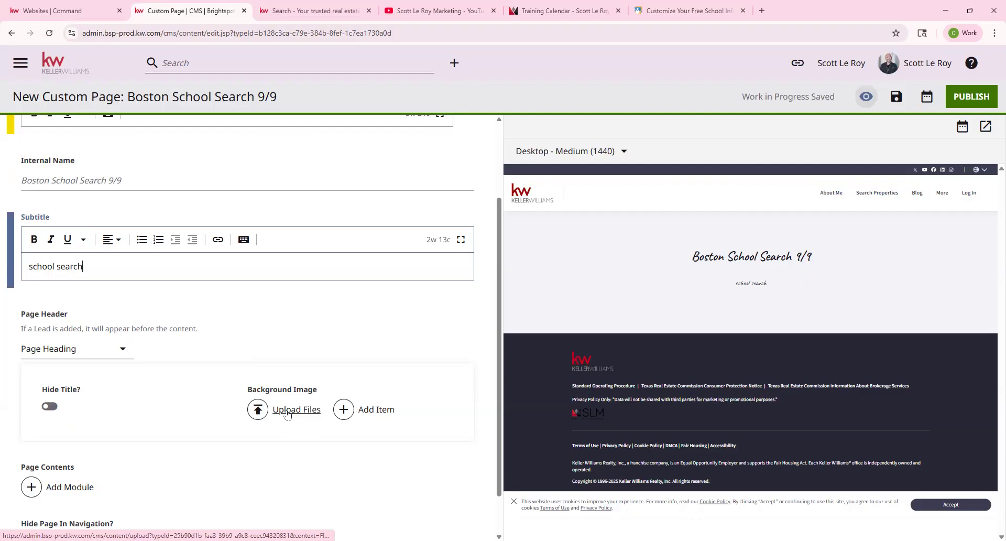
pyautogui.scroll(-2, 289, 414)
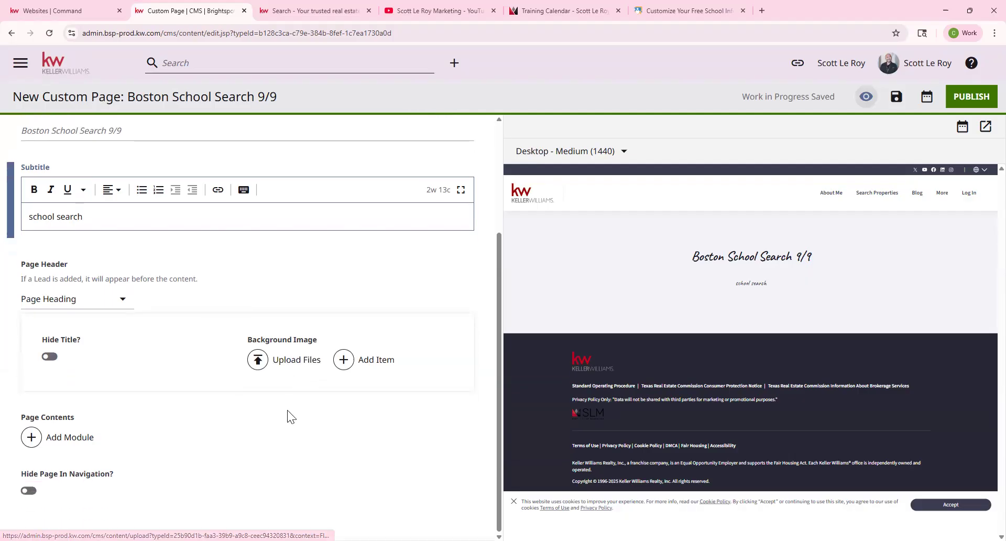
# Add an HTML Embed module from Additional Modules to the page contents.
pyautogui.click(51, 444)
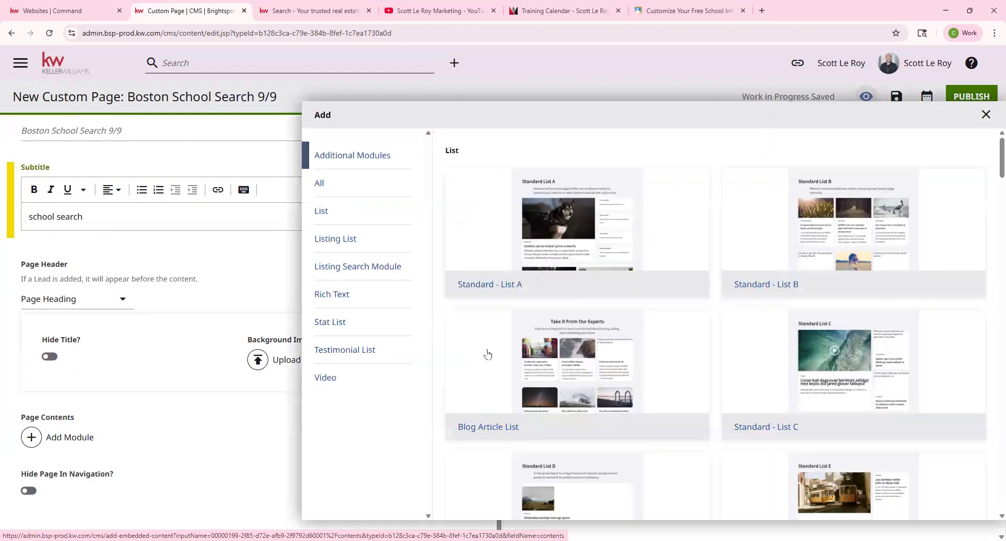
pyautogui.scroll(-10, 557, 271)
pyautogui.scroll(-20, 557, 271)
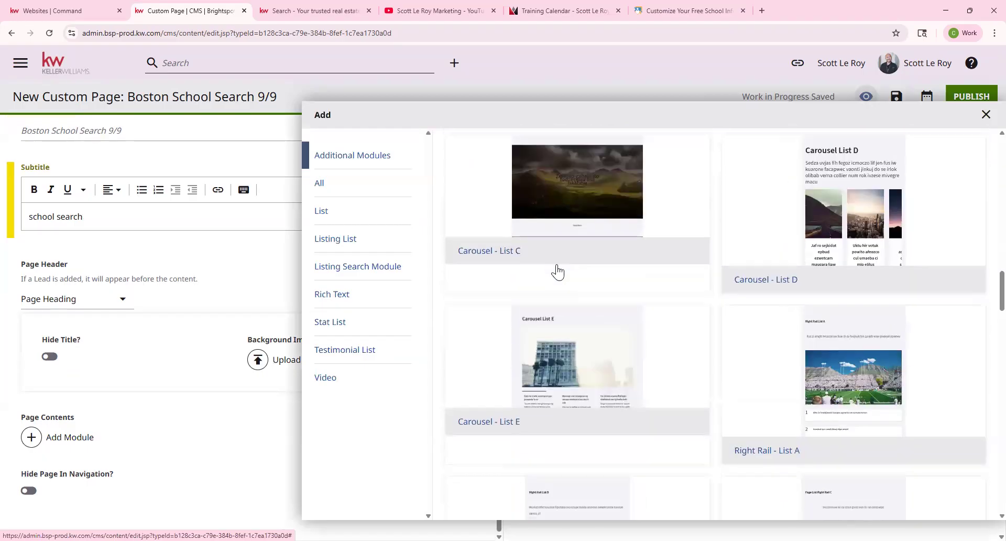
pyautogui.scroll(-15, 558, 268)
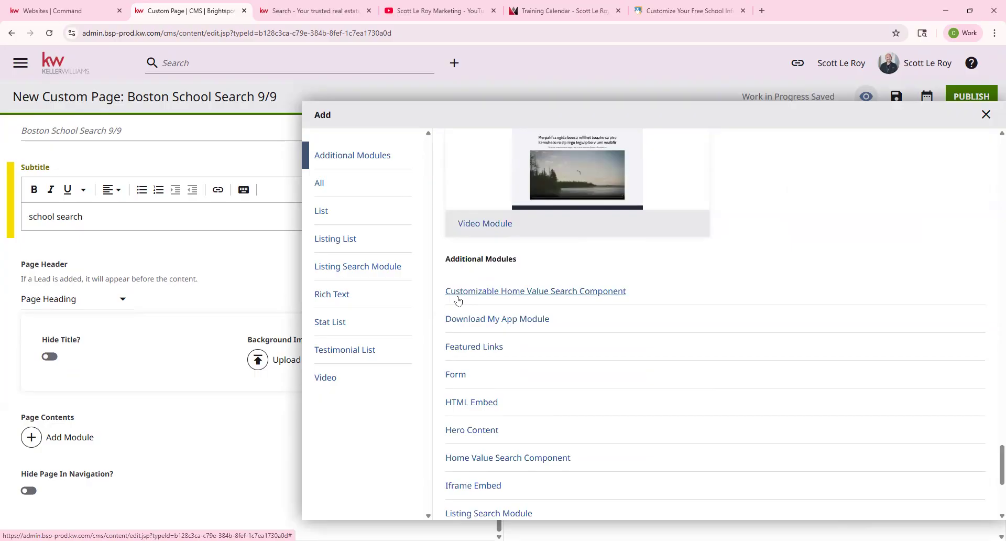
pyautogui.click(456, 403)
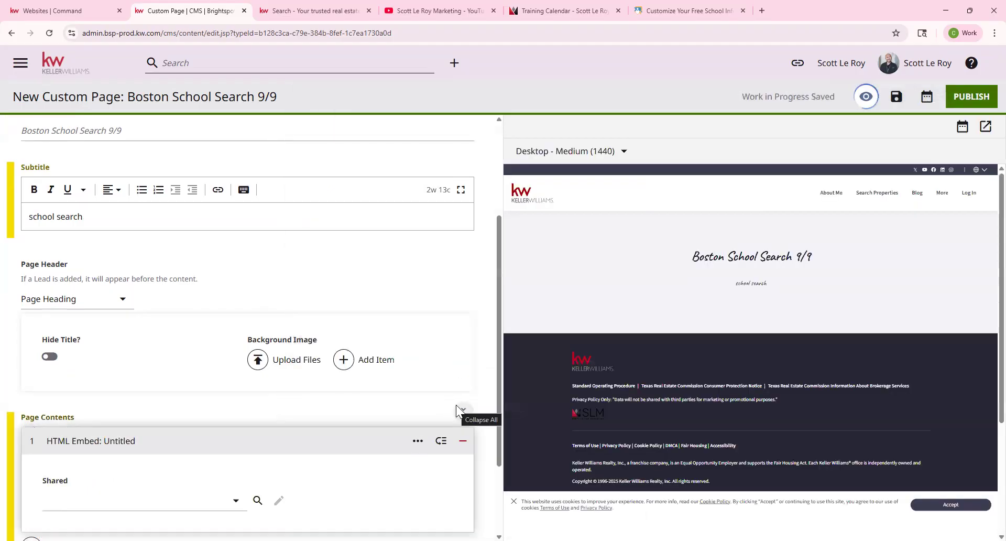
# Create a new shared HTML Embed with internal name 'Boston School Search 9/9', ready for pasting HTML.
pyautogui.scroll(-2, 209, 319)
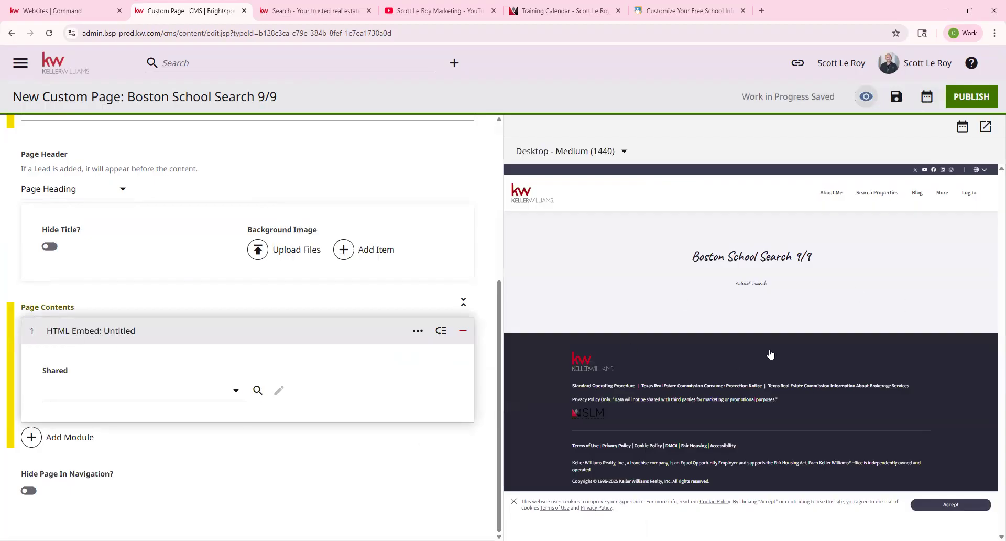
pyautogui.click(199, 395)
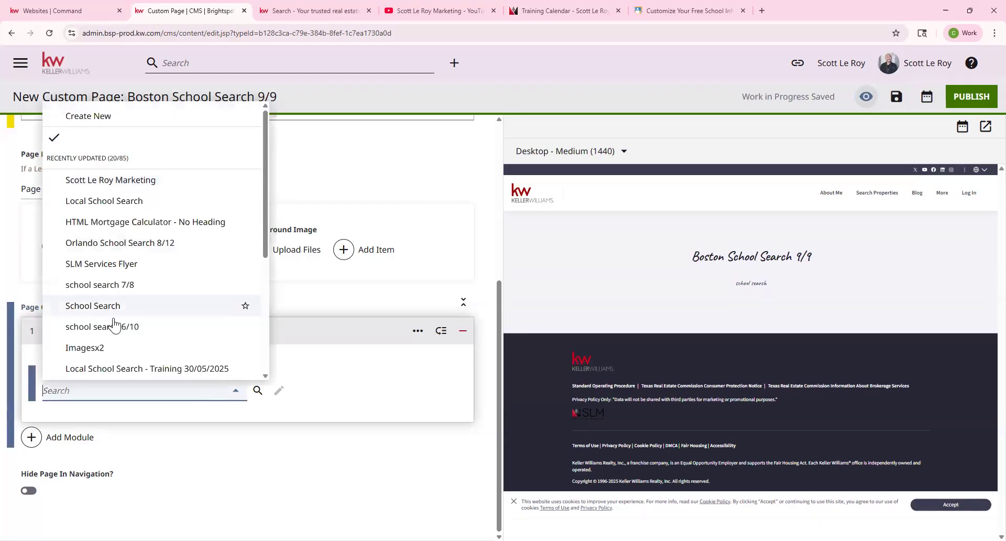
pyautogui.click(98, 125)
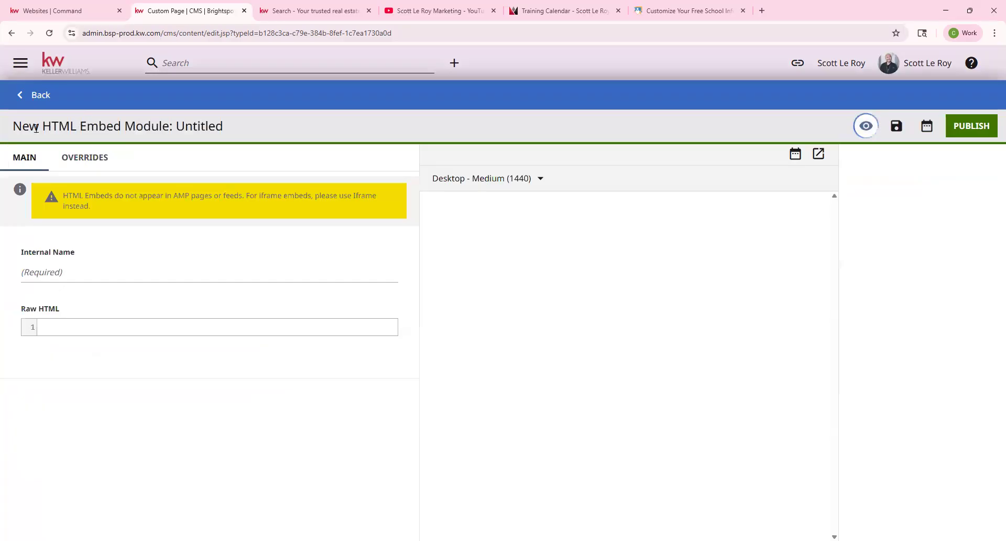
pyautogui.moveTo(13, 126); pyautogui.dragTo(263, 133)
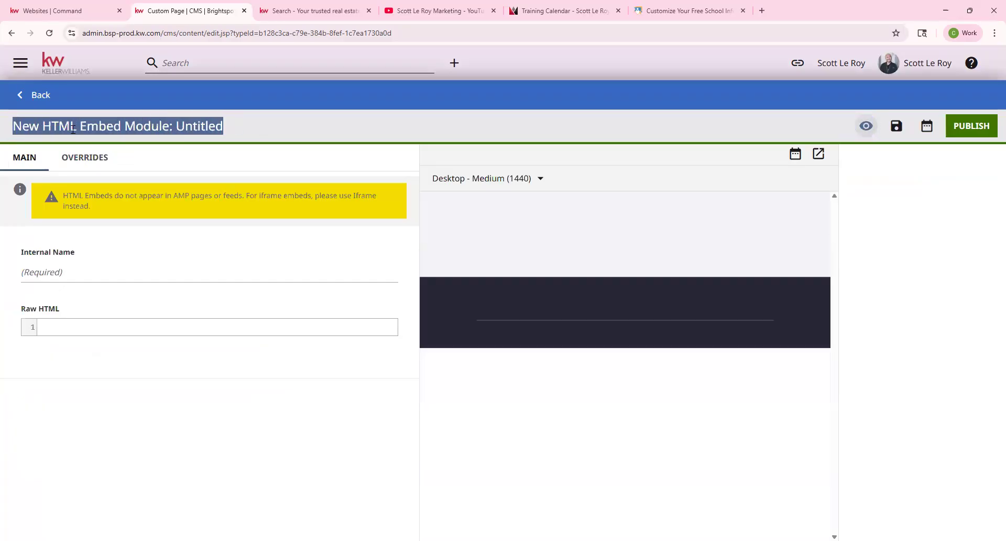
pyautogui.click(70, 271)
pyautogui.click(69, 271)
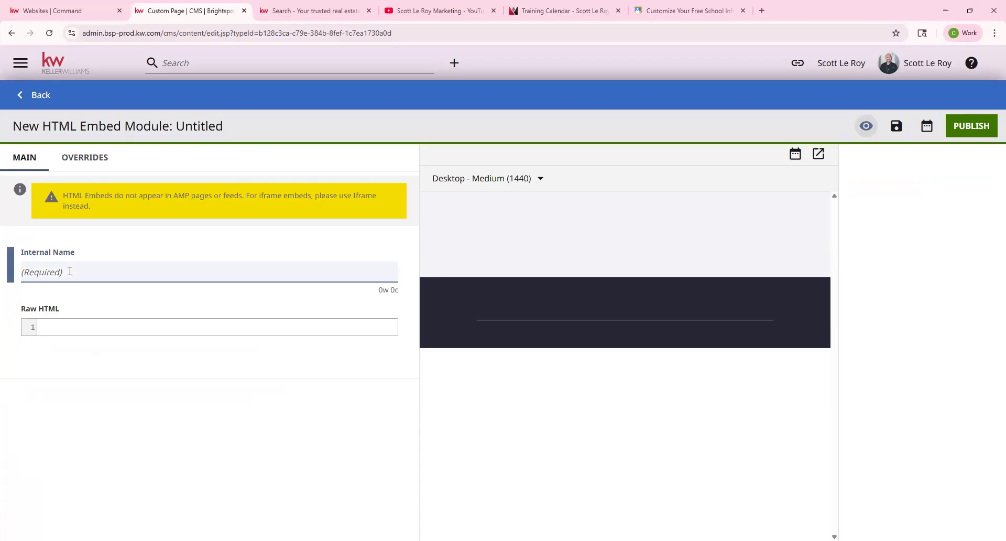
pyautogui.write('Boston School Search 9/9')
pyautogui.click(75, 321)
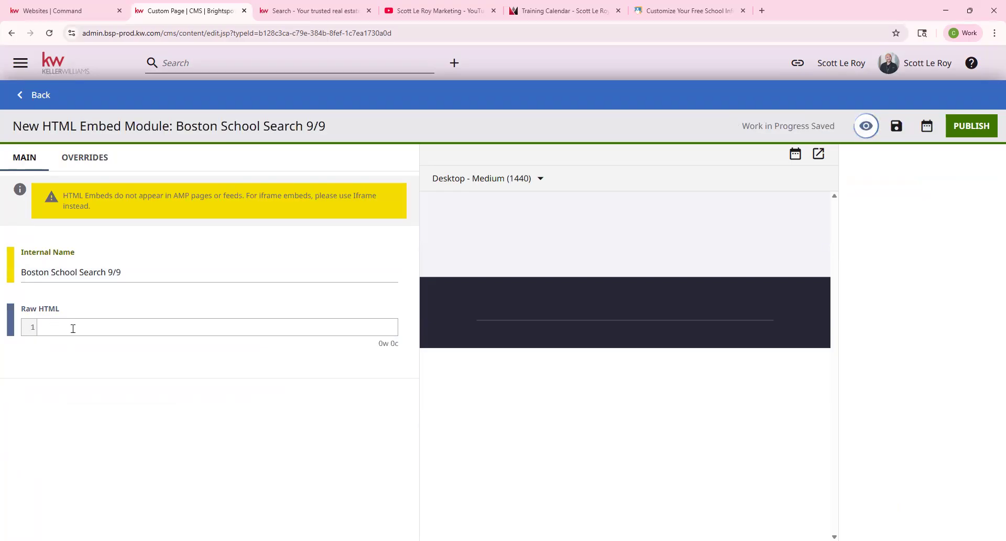
pyautogui.rightClick(73, 328)
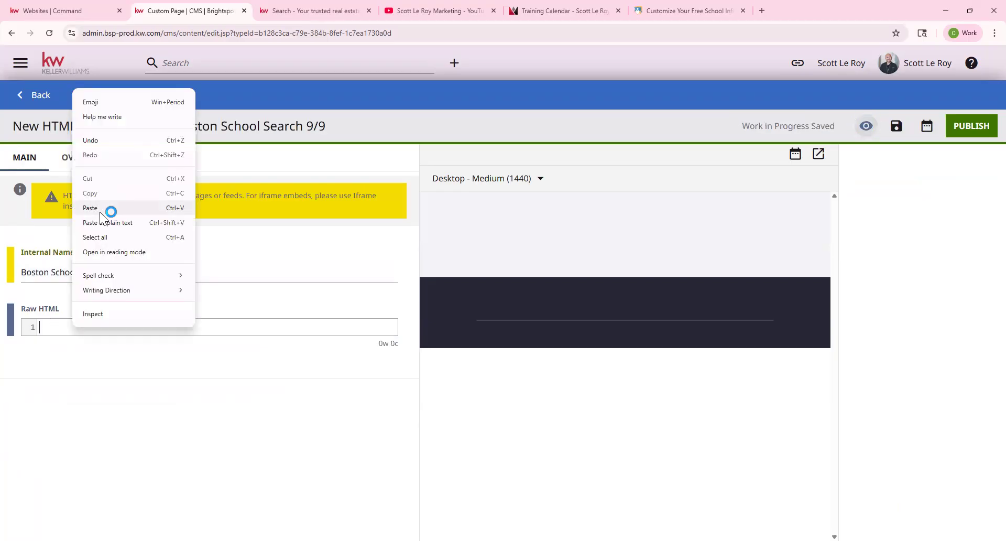
# Paste the iframe code into the Raw HTML and add a <center> tag before it.
pyautogui.click(108, 207)
pyautogui.moveTo(679, 6); pyautogui.dragTo(446, 10)
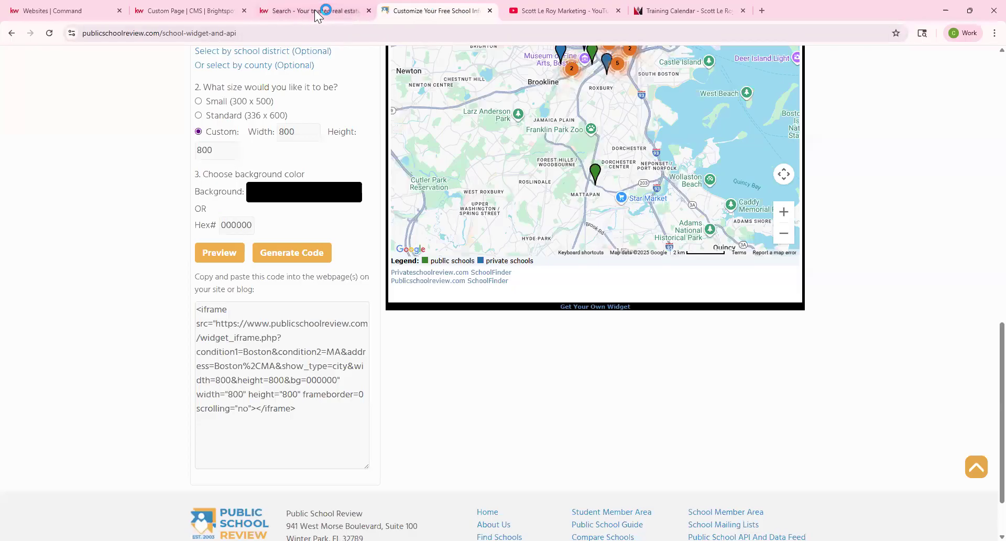
pyautogui.click(318, 10)
pyautogui.click(213, 14)
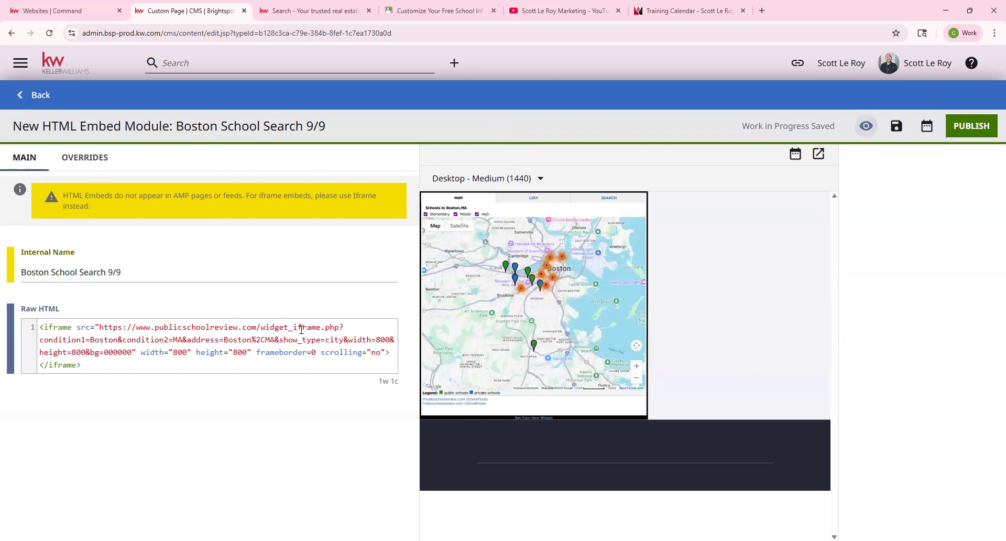
pyautogui.write('<center')
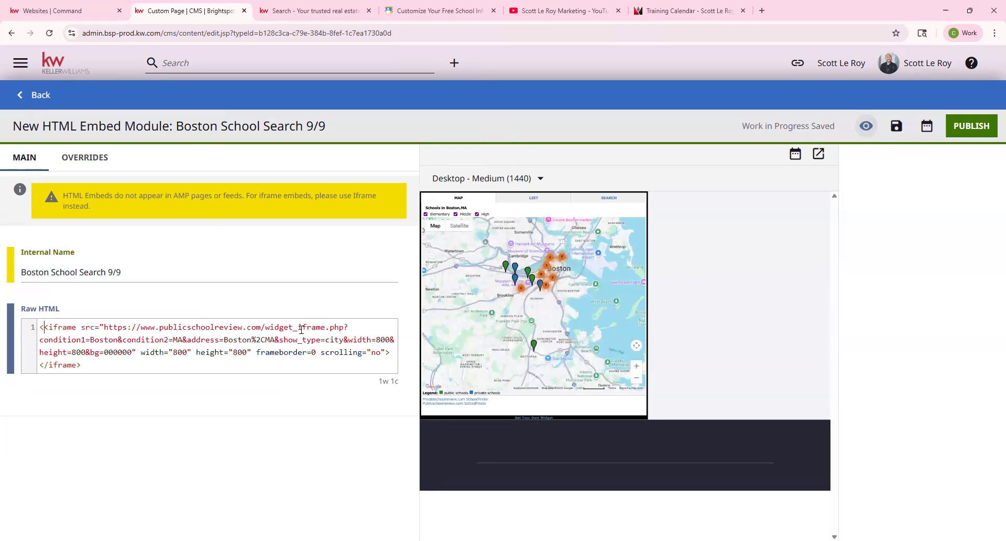
pyautogui.write('>')
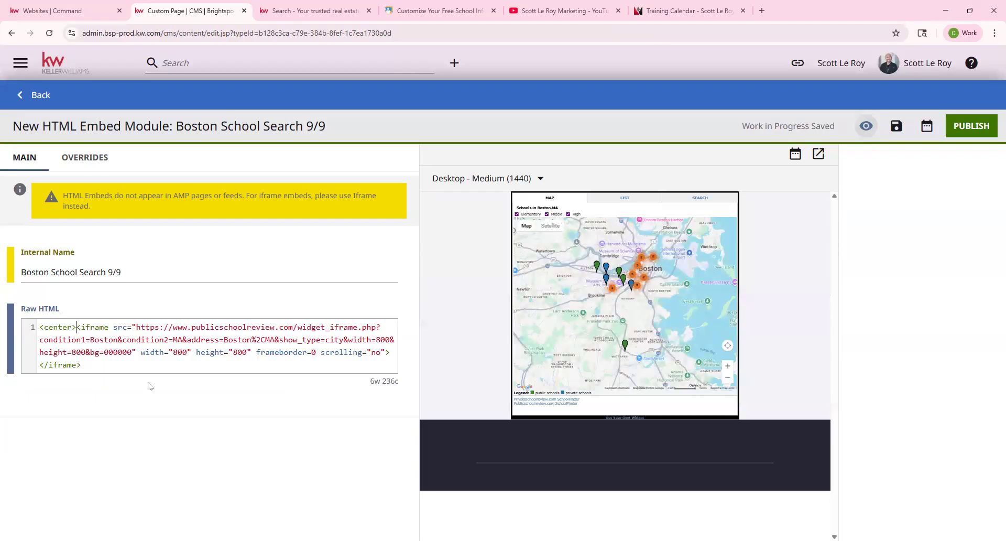
pyautogui.moveTo(77, 328); pyautogui.dragTo(39, 329)
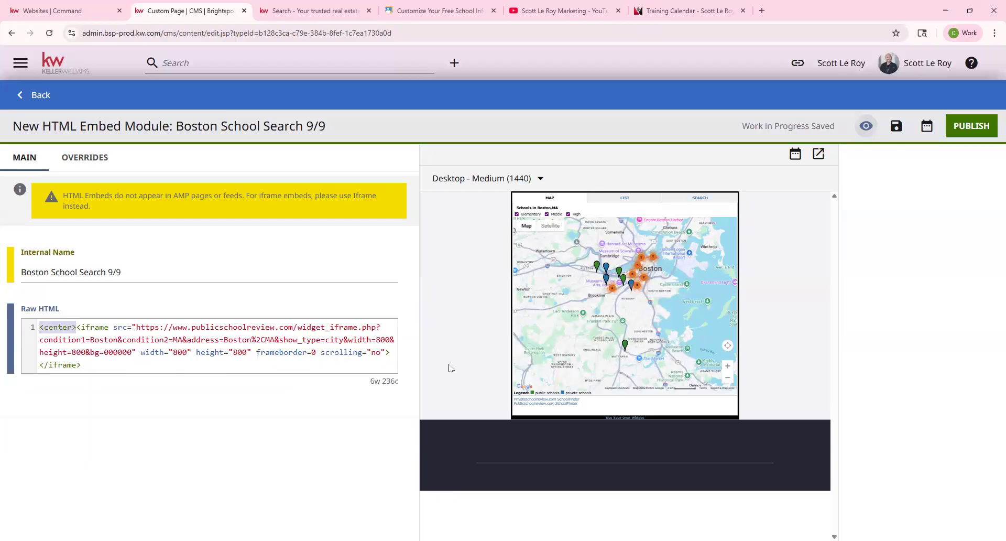
# Publish the 'Boston School Search 9/9' embed module and go back to the custom page editor.
pyautogui.click(970, 129)
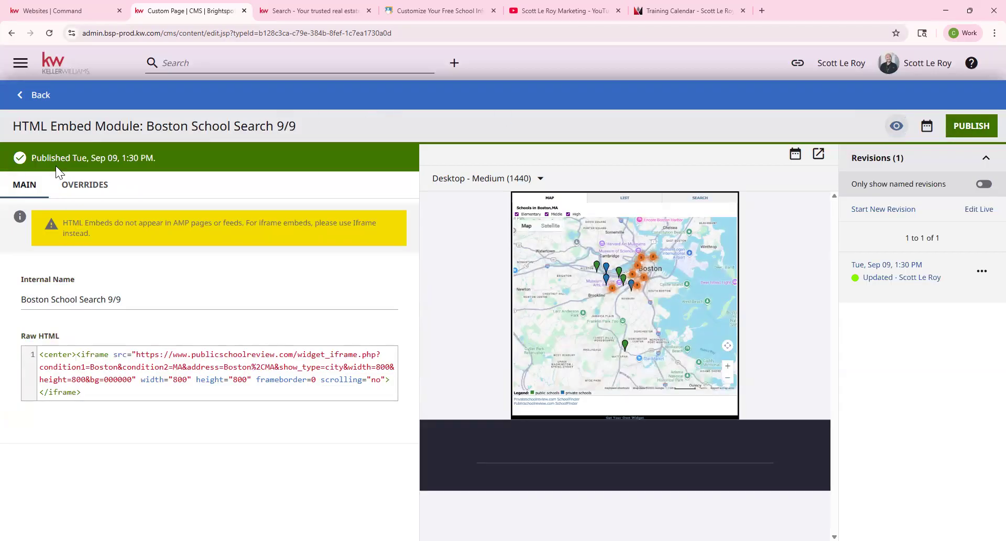
pyautogui.moveTo(33, 157); pyautogui.dragTo(106, 155)
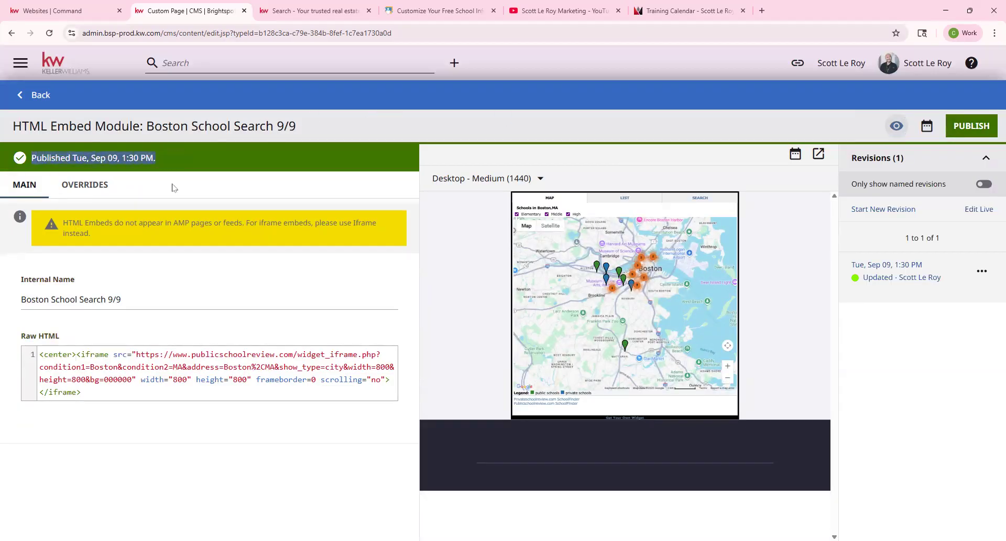
pyautogui.click(36, 103)
pyautogui.moveTo(28, 97); pyautogui.dragTo(275, 113)
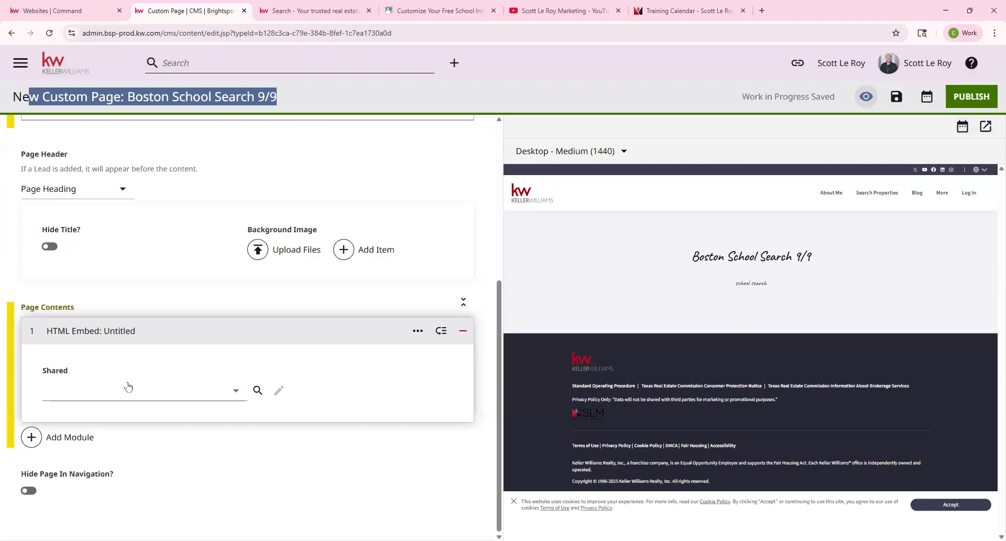
# Select the shared 'Boston School Search 9/9' embed in the page's HTML Embed module.
pyautogui.click(80, 397)
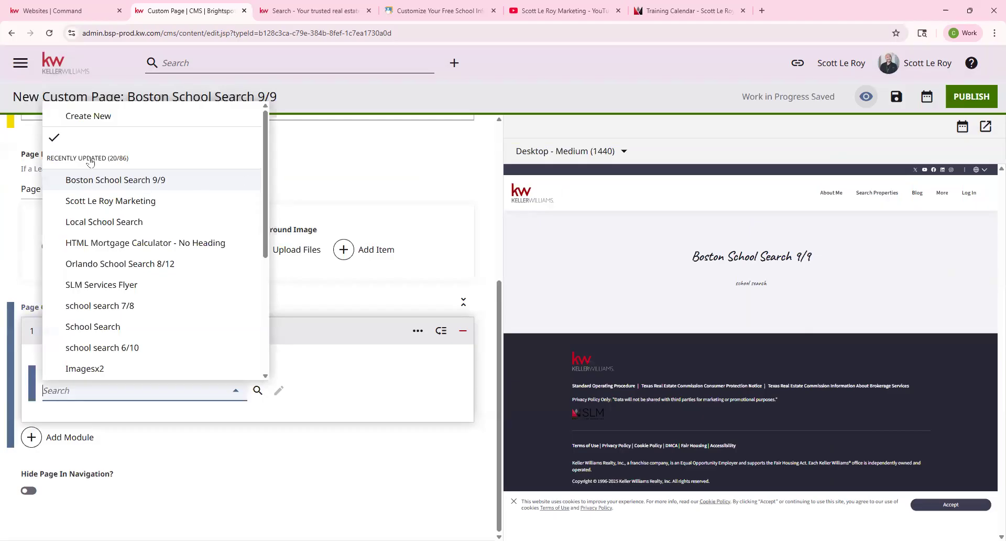
pyautogui.click(94, 184)
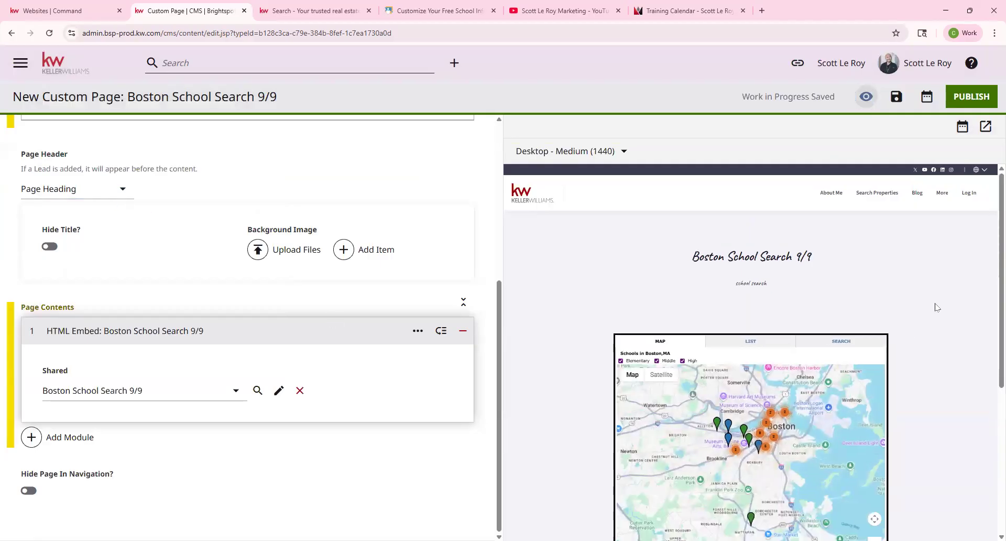
pyautogui.scroll(-2, 892, 239)
pyautogui.scroll(2, 573, 352)
pyautogui.scroll(-3, 595, 370)
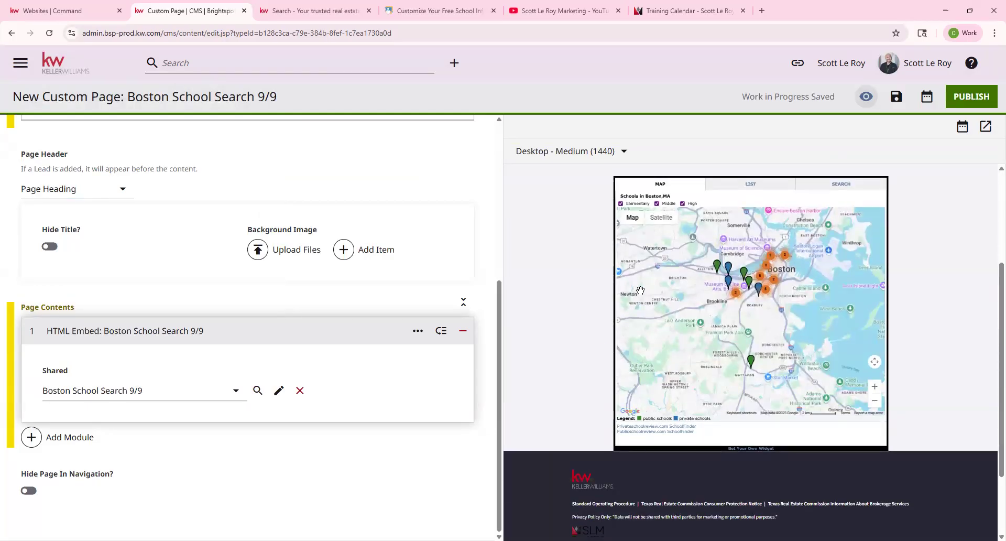
# Add a Form module using the shared defaultAgentContactTitle form below the school map.
pyautogui.click(76, 438)
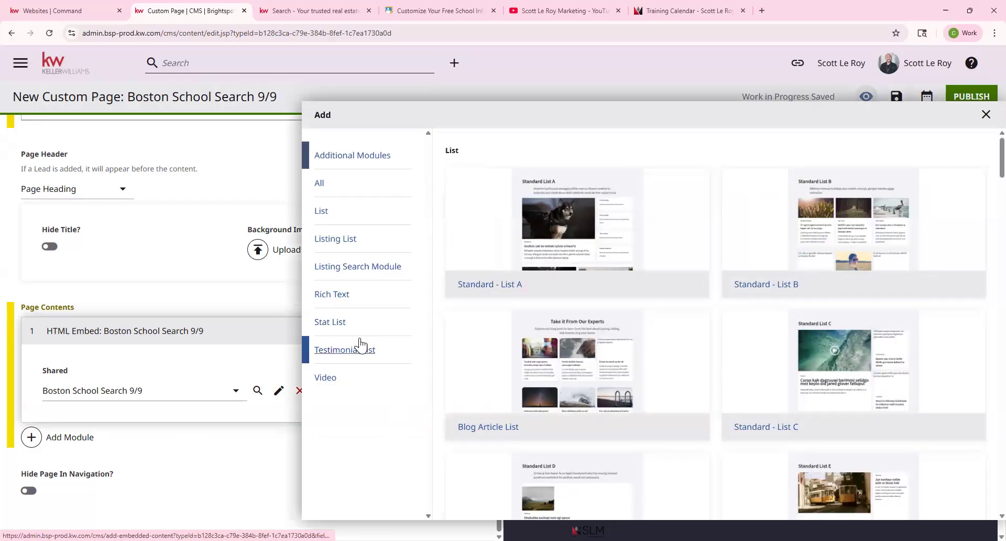
pyautogui.scroll(-20, 612, 240)
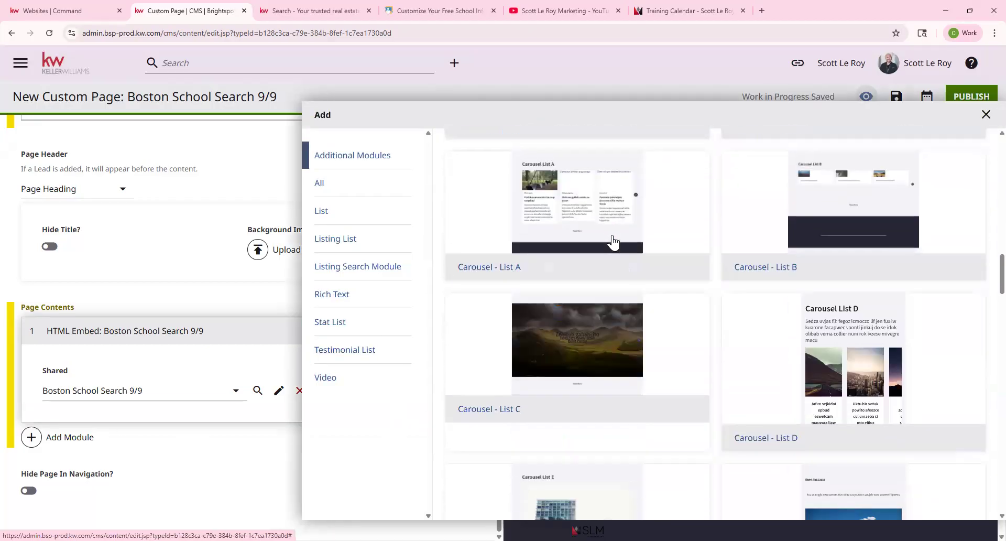
pyautogui.scroll(-20, 613, 242)
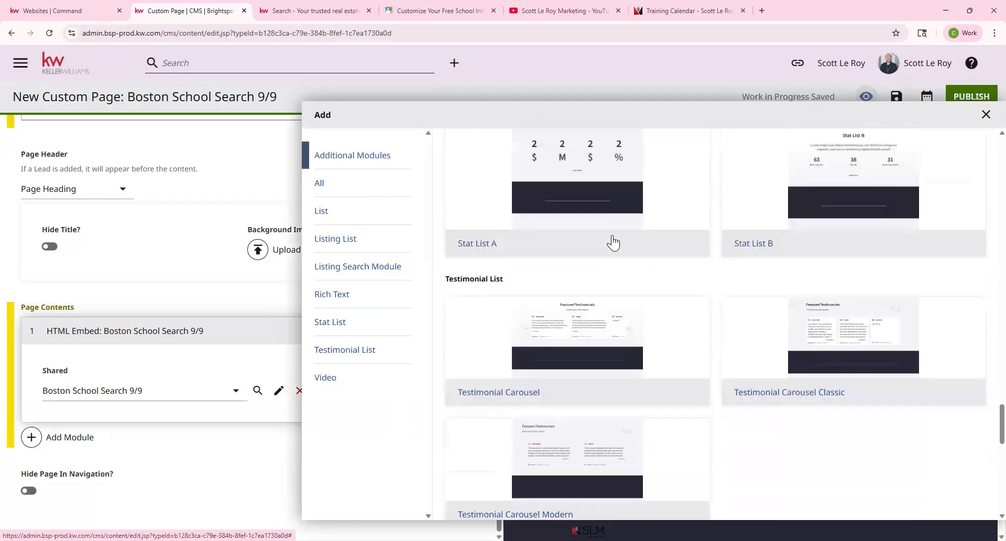
pyautogui.scroll(-5, 611, 243)
pyautogui.scroll(4, 445, 253)
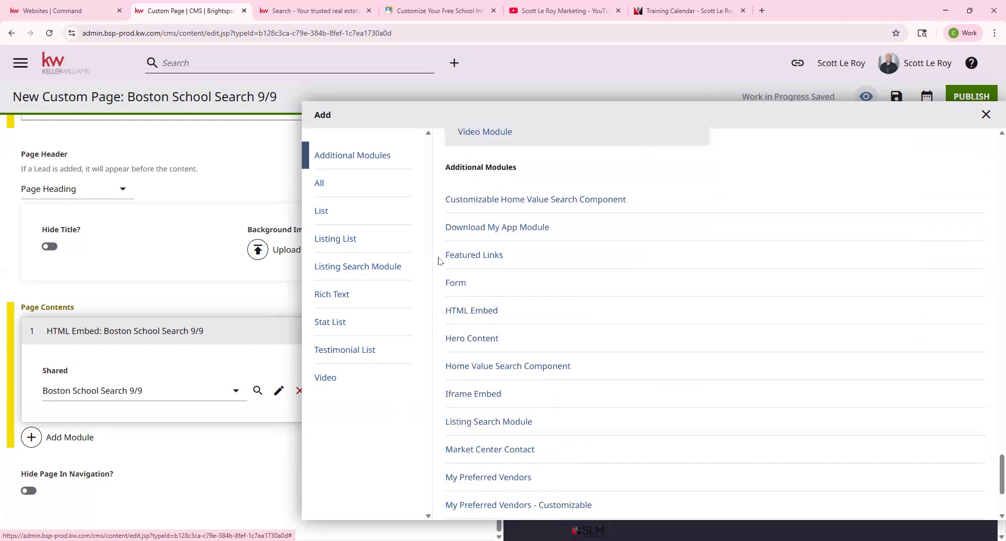
pyautogui.click(457, 285)
pyautogui.click(128, 497)
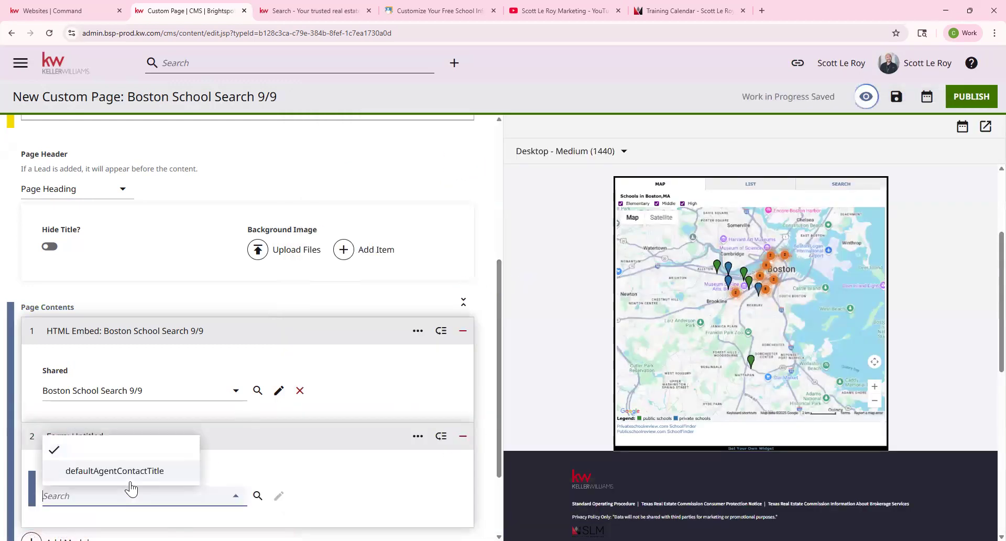
pyautogui.click(138, 472)
pyautogui.scroll(-2, 702, 373)
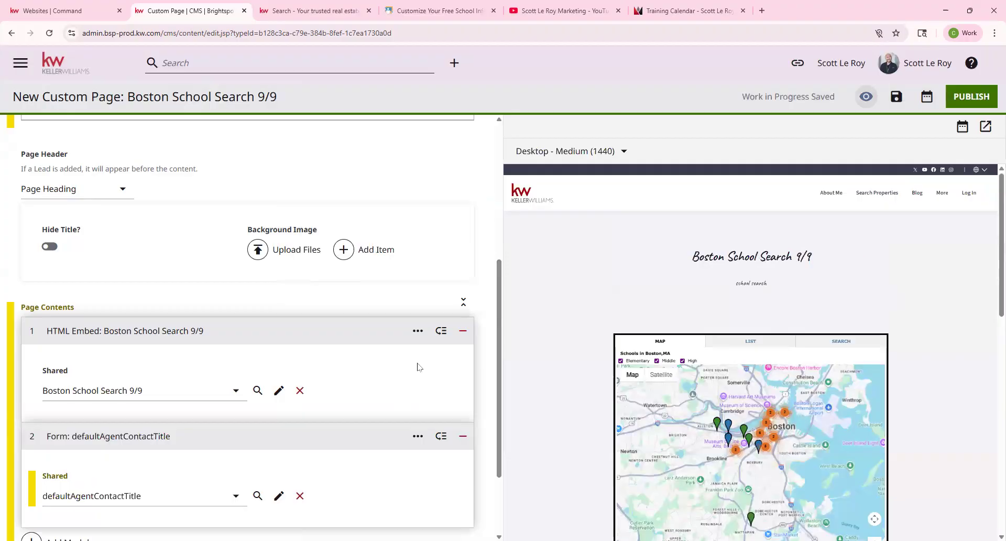
pyautogui.scroll(-2, 418, 367)
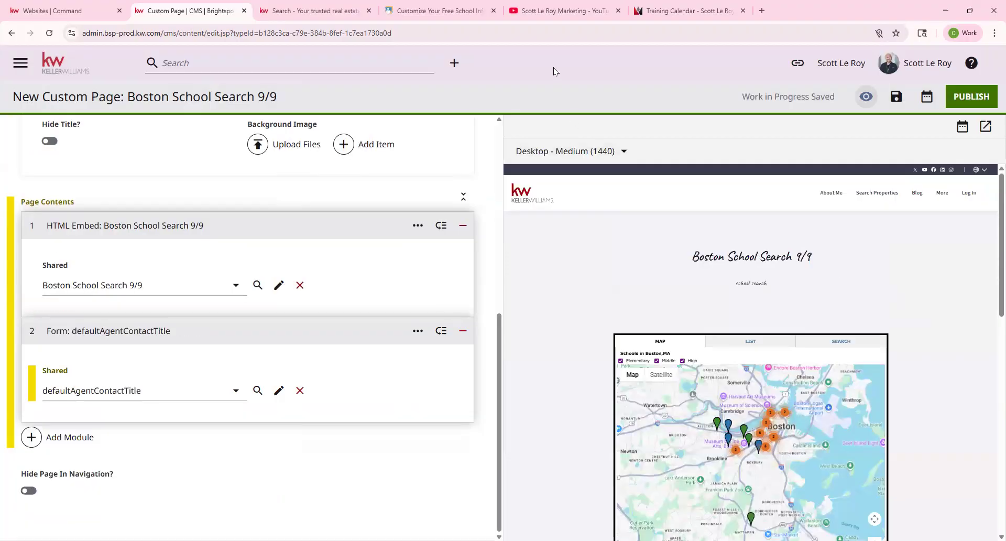
pyautogui.scroll(-2, 714, 284)
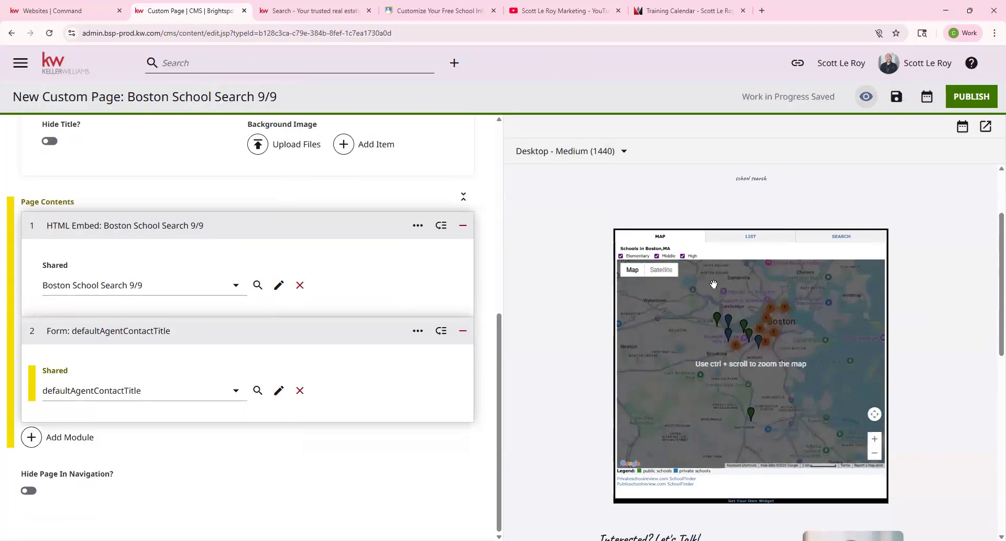
pyautogui.click(756, 238)
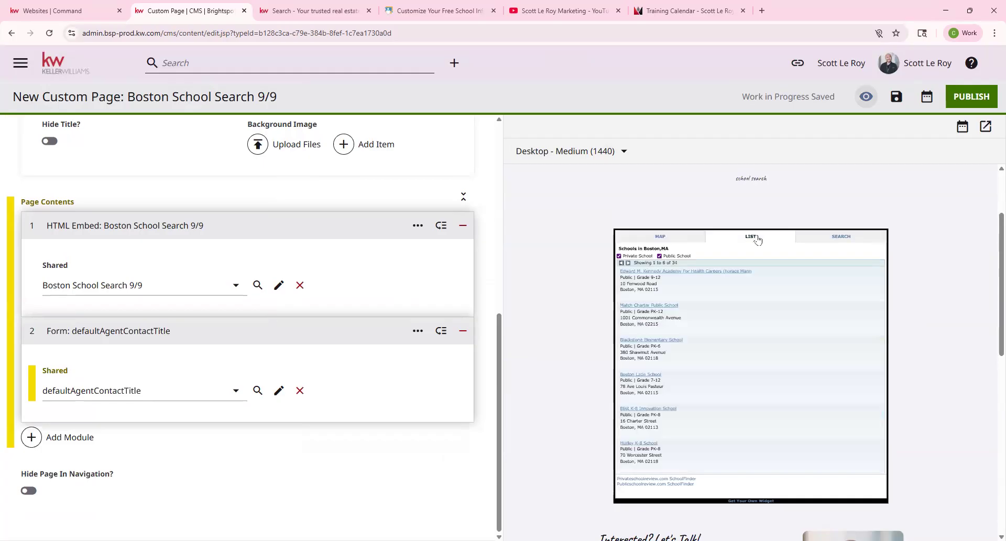
pyautogui.click(839, 237)
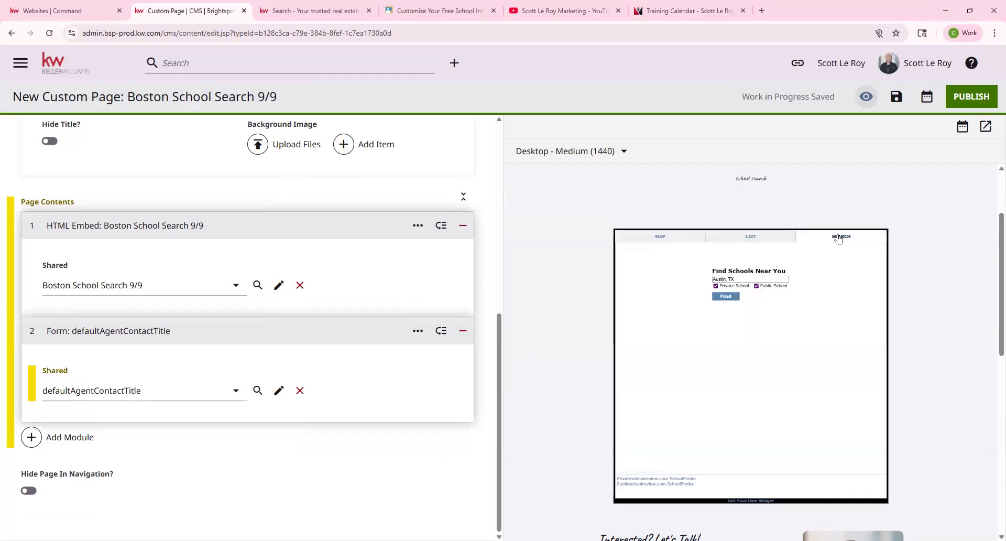
pyautogui.click(661, 237)
pyautogui.doubleClick(746, 344)
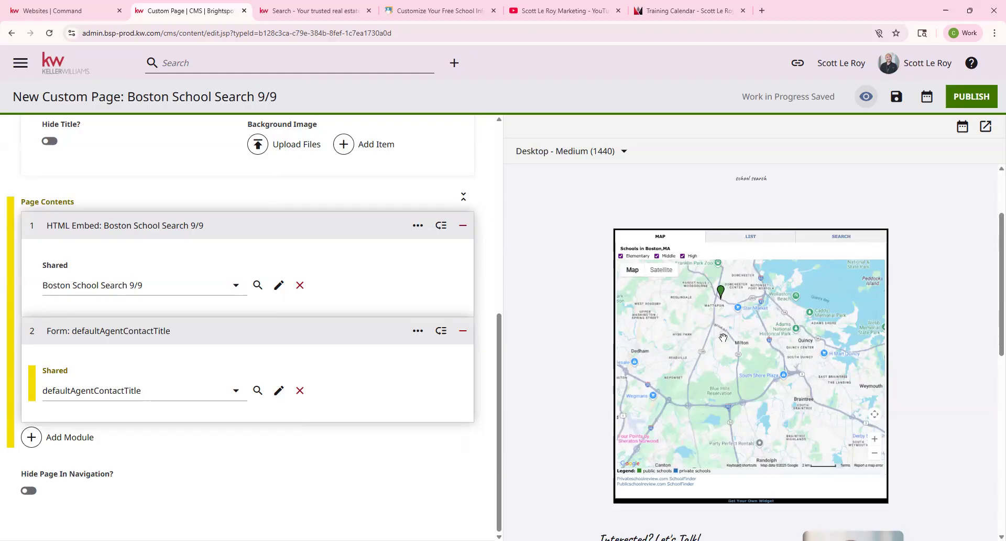
pyautogui.moveTo(780, 278); pyautogui.dragTo(796, 421)
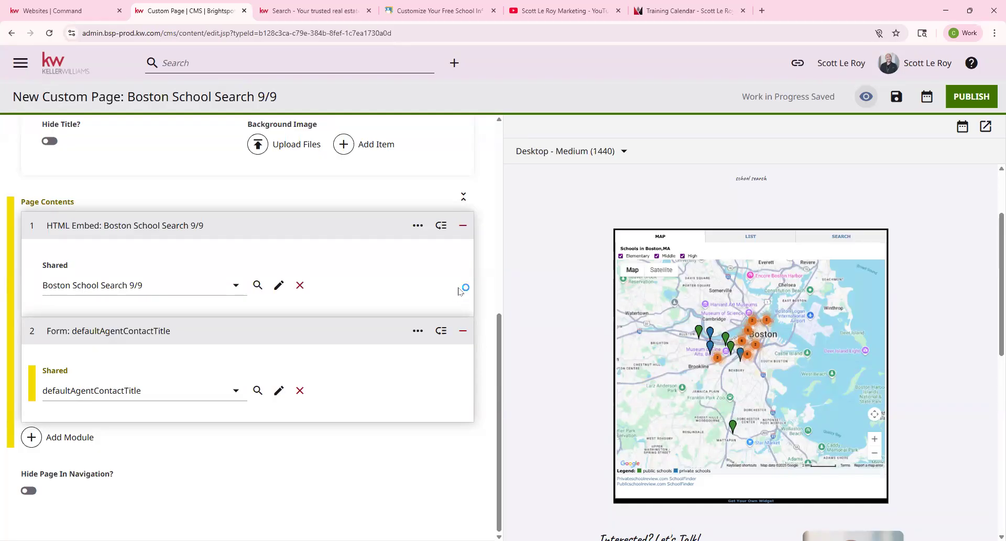
pyautogui.scroll(1, 287, 388)
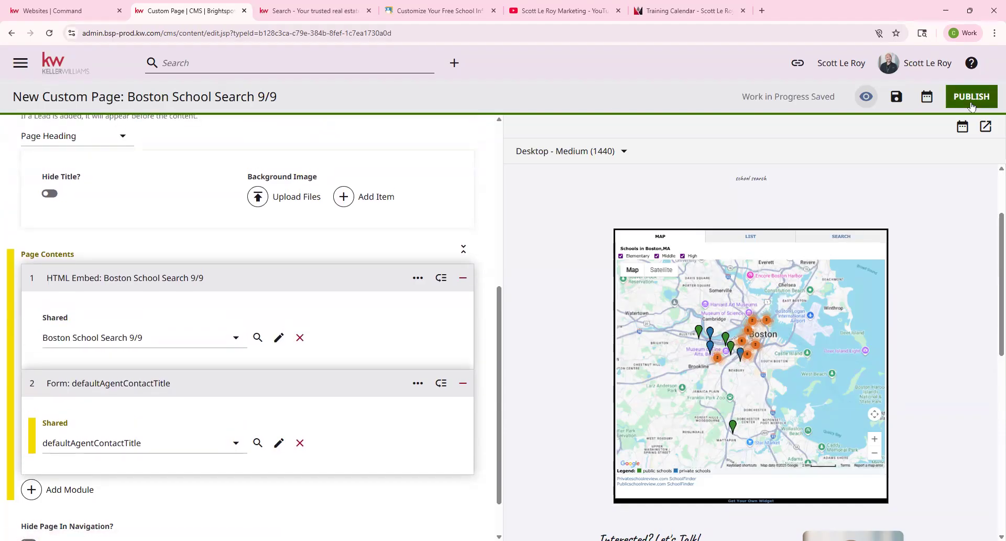
# Exit the Boston School Search 9/9 editor through the Keller Williams logo, confirming Leave site.
pyautogui.scroll(5, 360, 166)
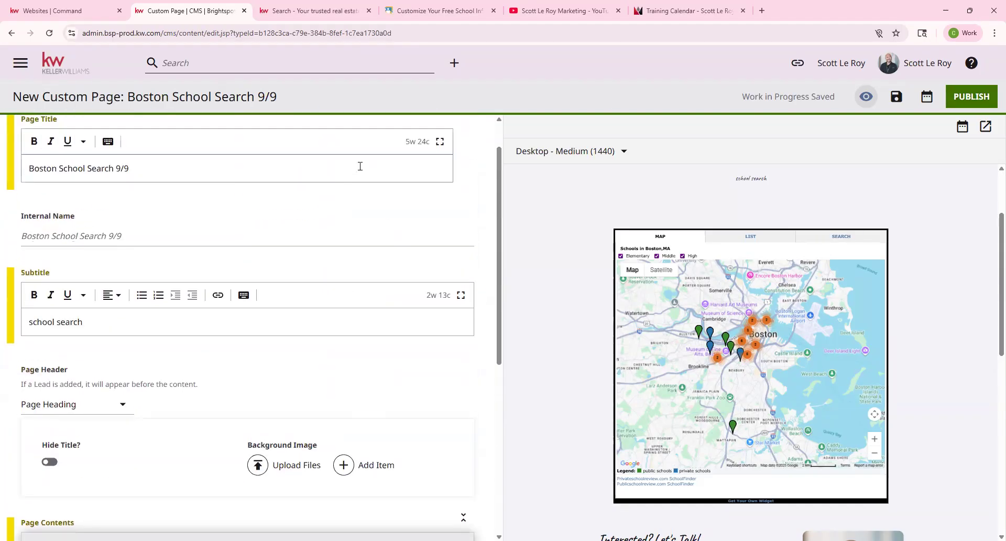
pyautogui.scroll(1, 361, 170)
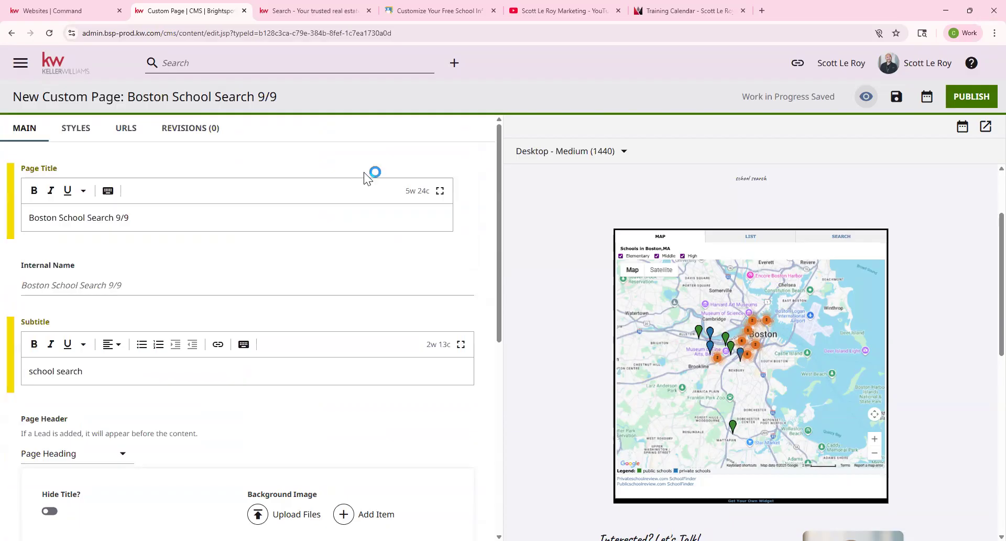
pyautogui.scroll(2, 746, 213)
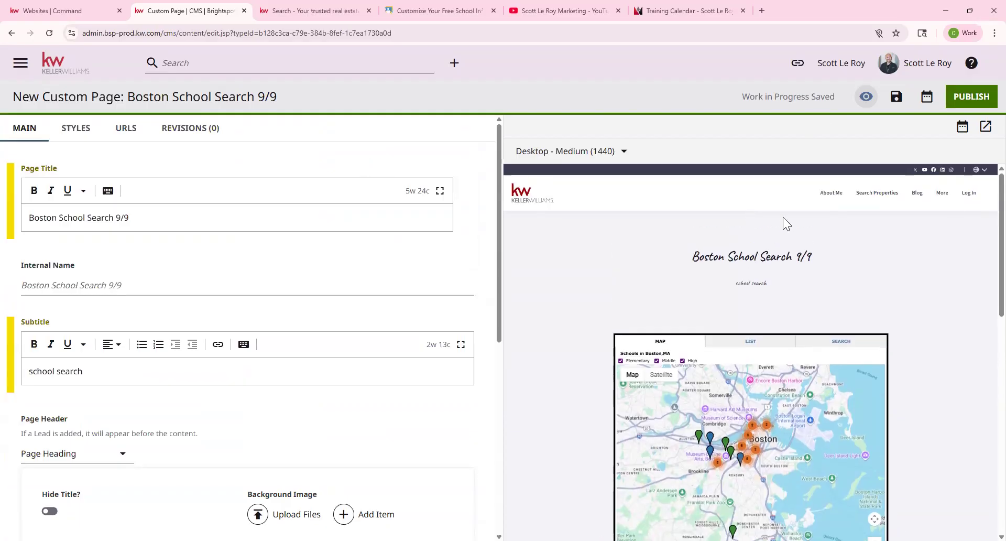
pyautogui.click(945, 200)
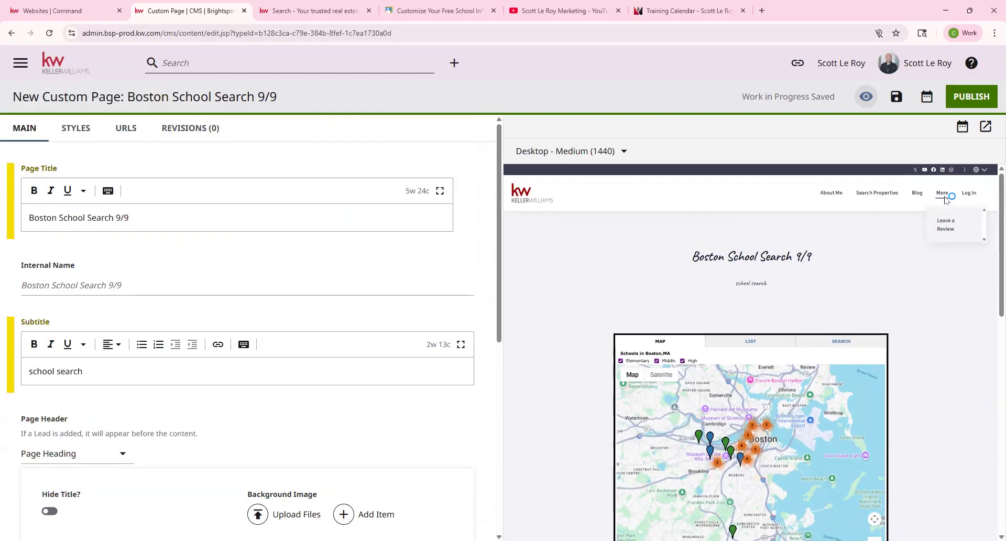
pyautogui.click(53, 68)
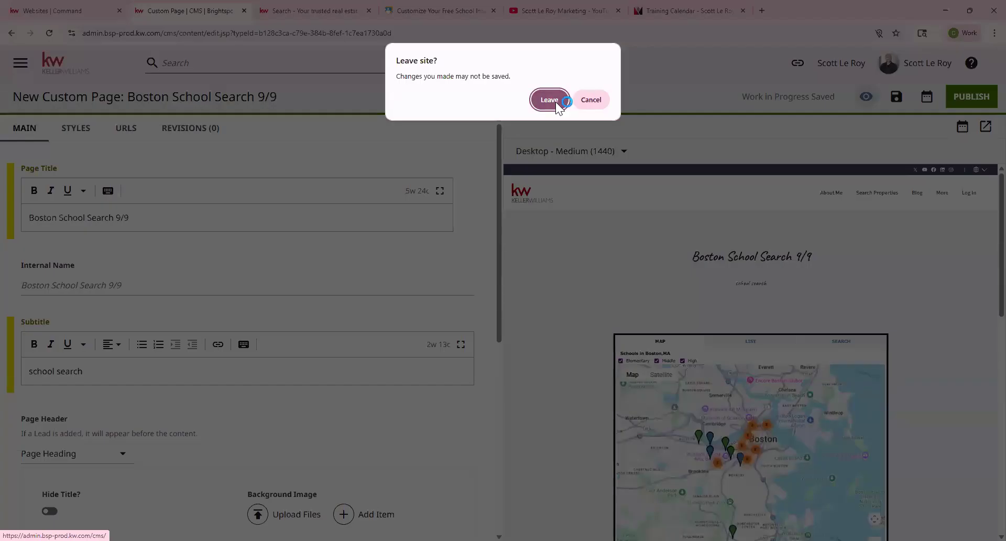
pyautogui.click(556, 102)
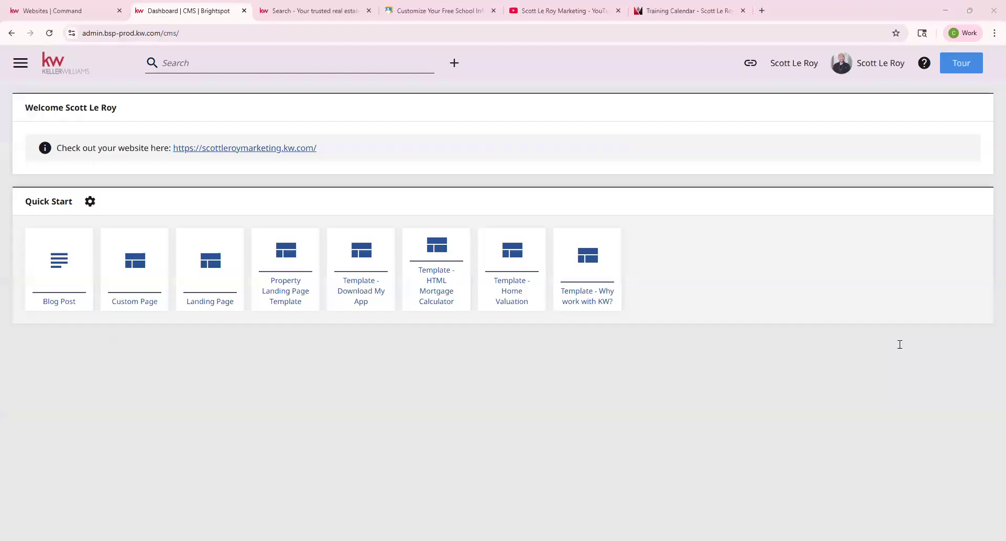
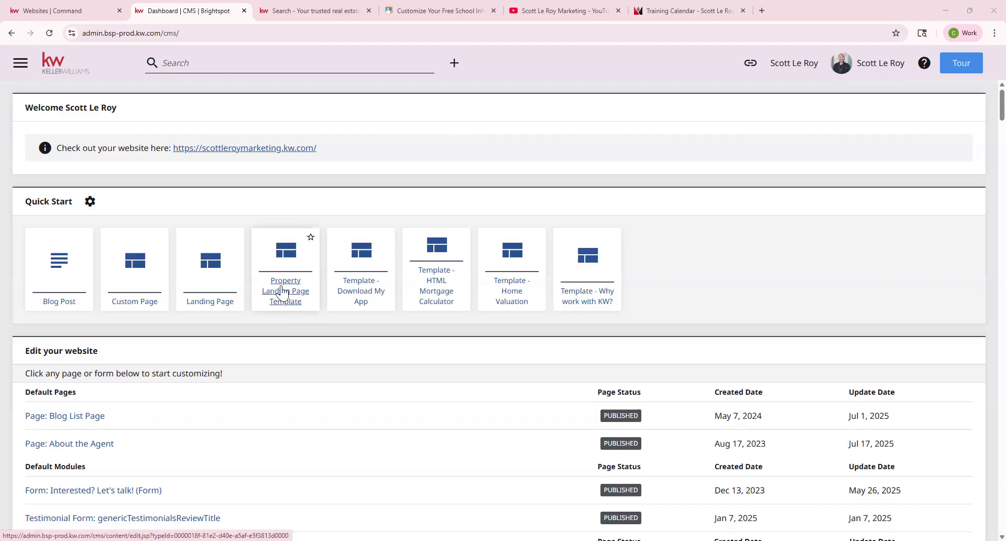
# Start a Property Landing Page Template draft, open its Featured Listing search, and switch to the agent's website.
pyautogui.click(276, 297)
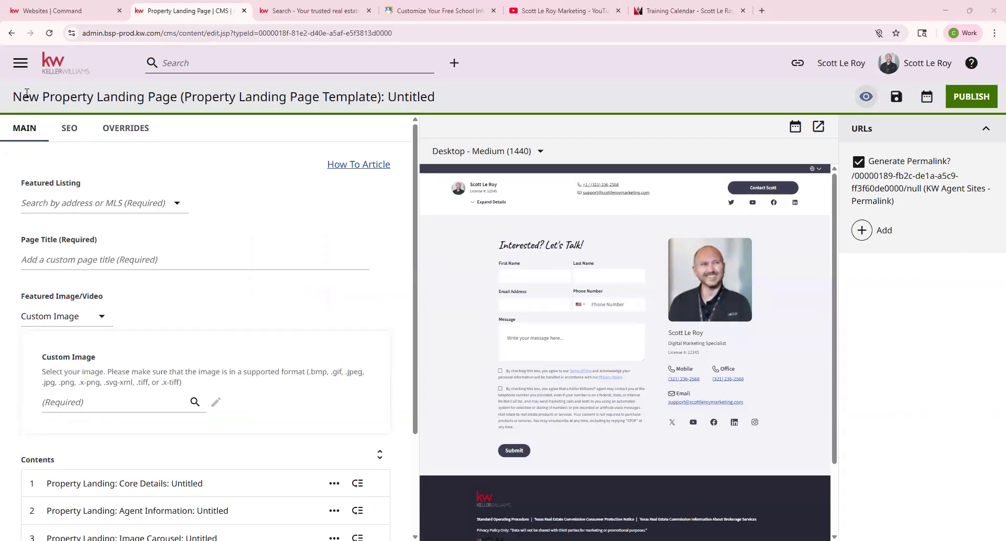
pyautogui.moveTo(21, 96); pyautogui.dragTo(213, 99)
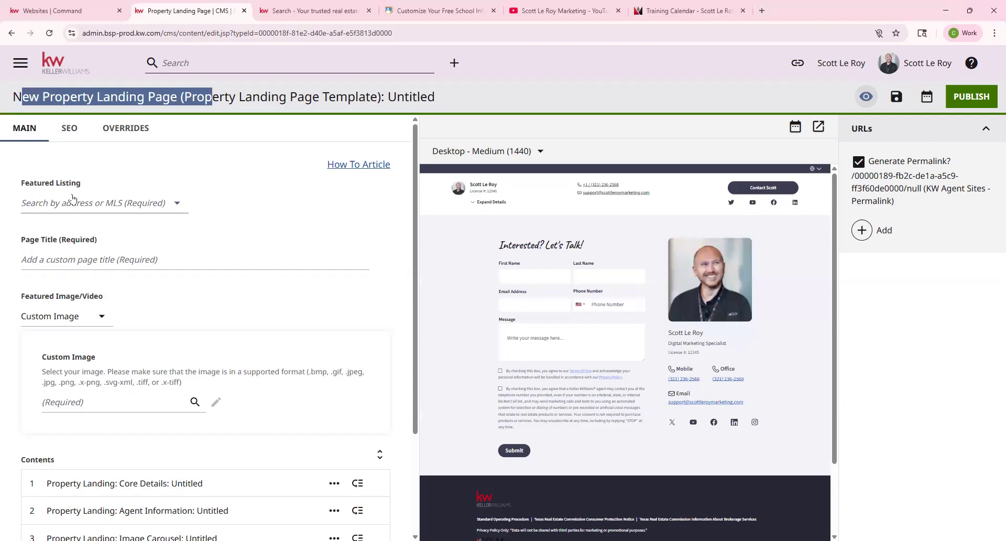
pyautogui.moveTo(22, 184); pyautogui.dragTo(108, 185)
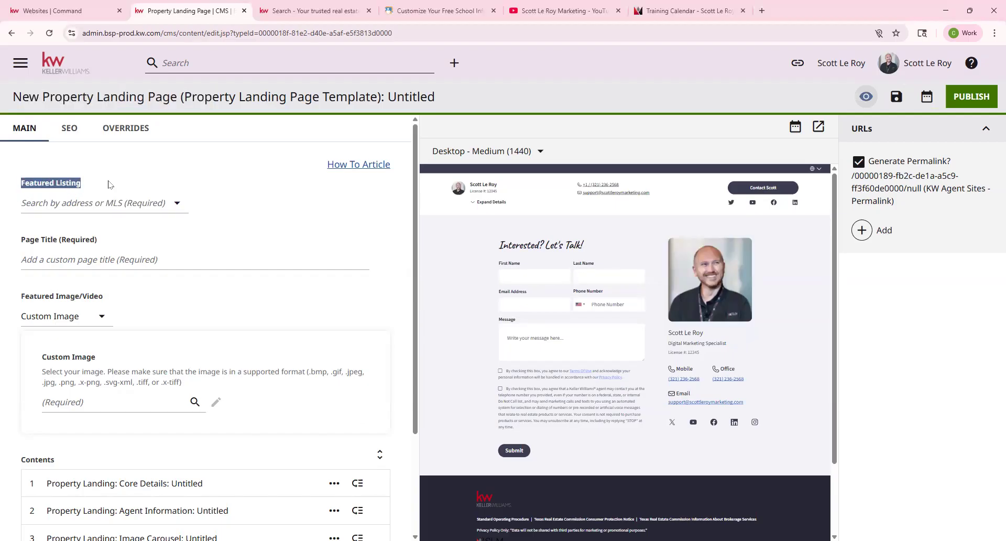
pyautogui.click(116, 199)
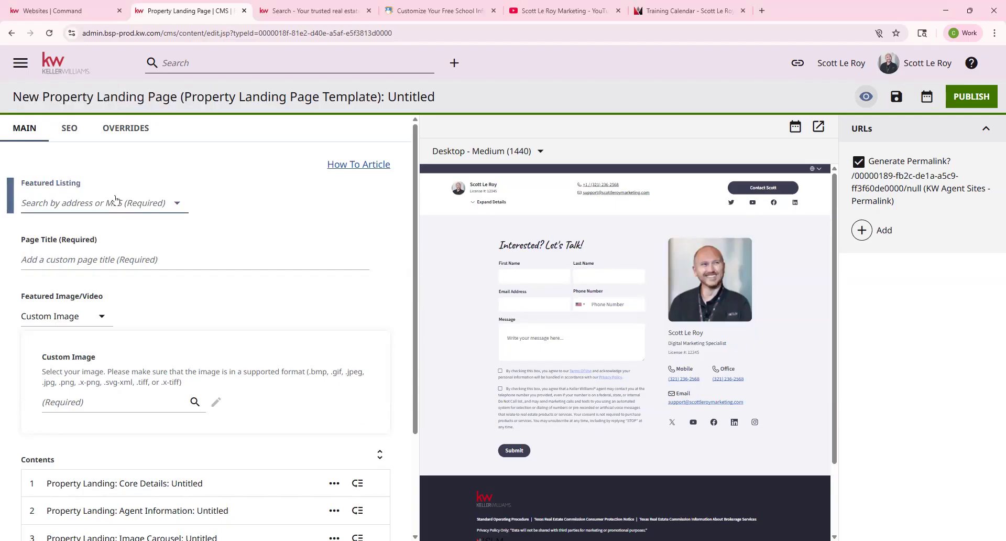
pyautogui.click(115, 199)
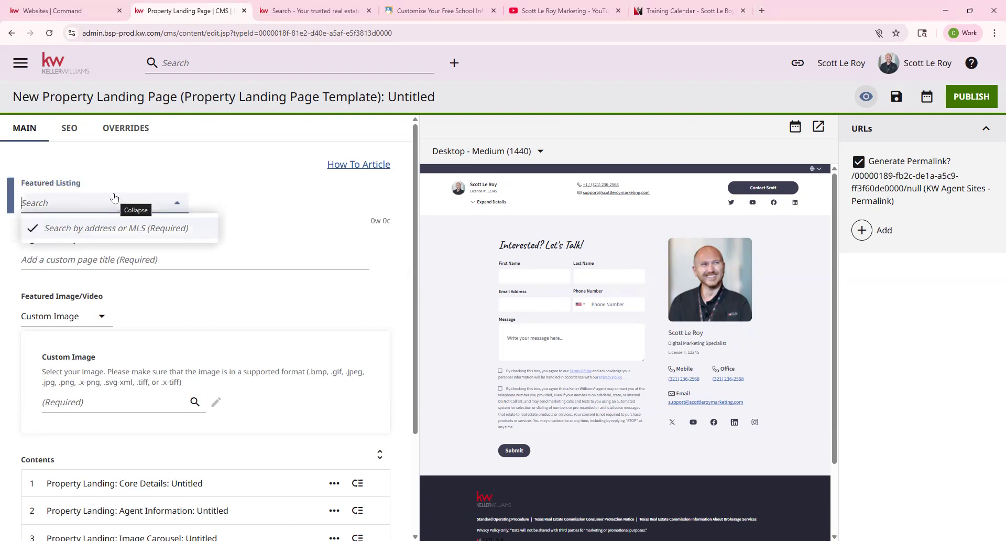
pyautogui.click(315, 11)
pyautogui.scroll(2, 629, 209)
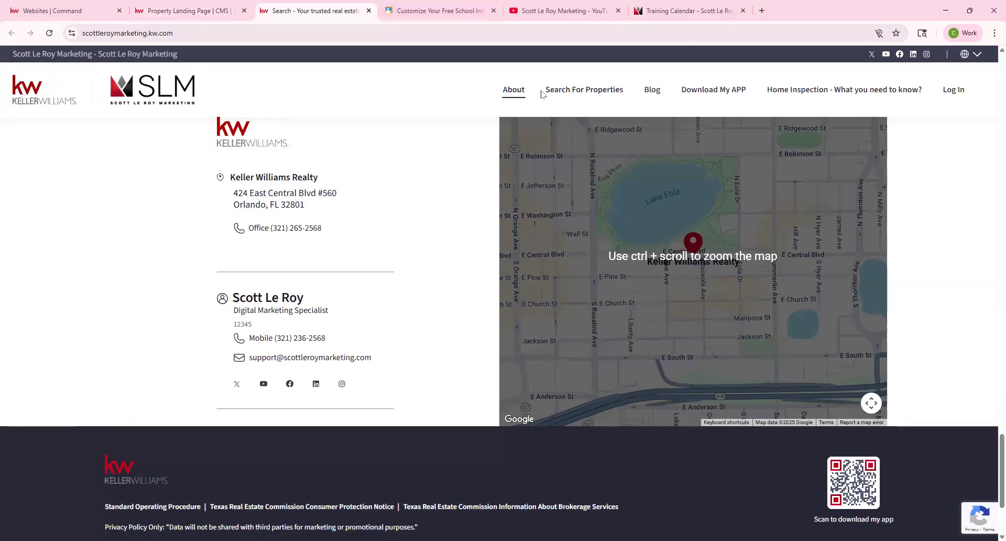
pyautogui.click(601, 91)
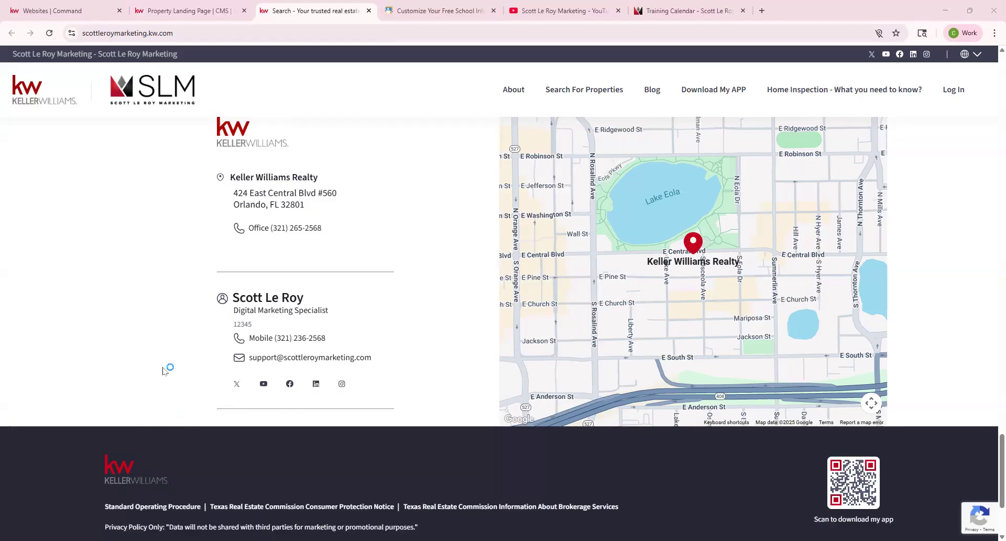
pyautogui.click(207, 5)
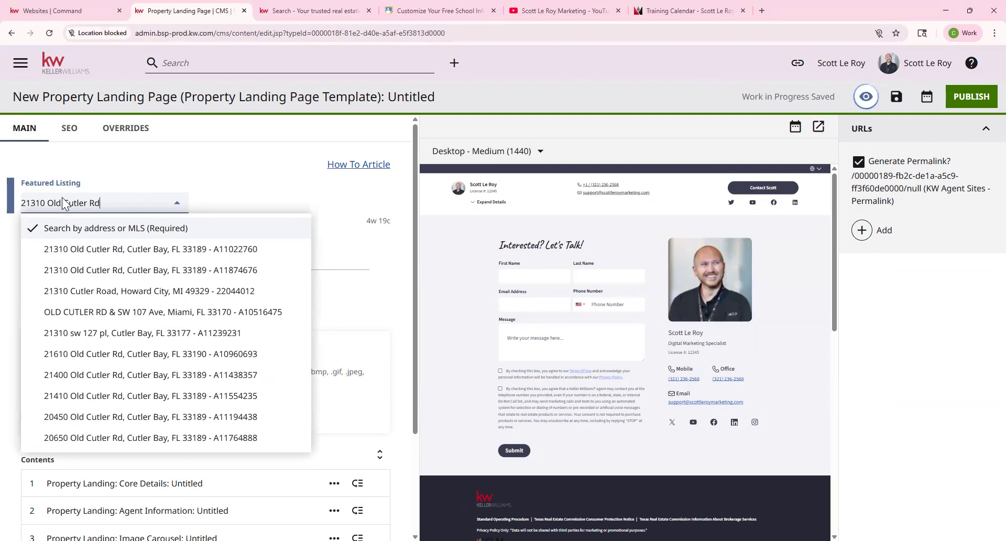
pyautogui.click(110, 246)
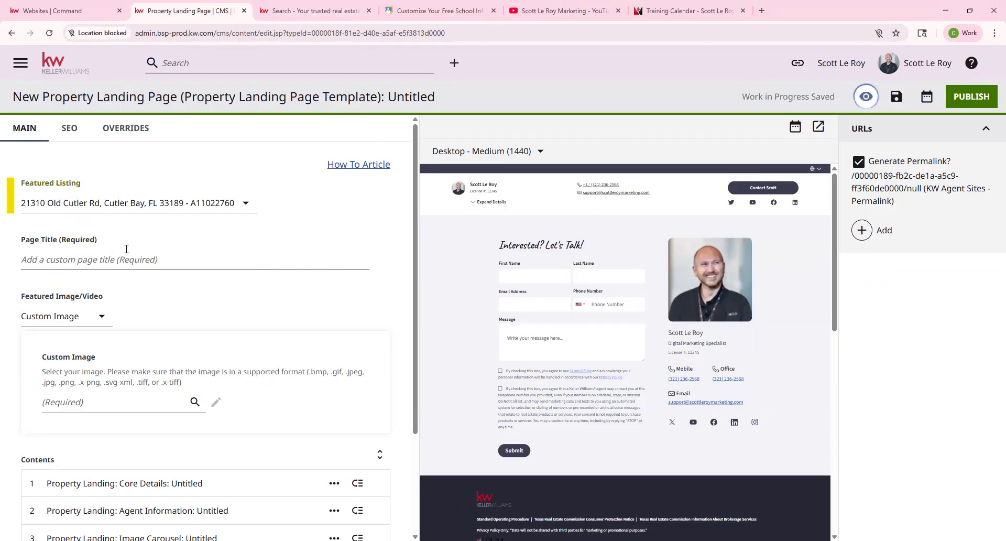
pyautogui.click(62, 259)
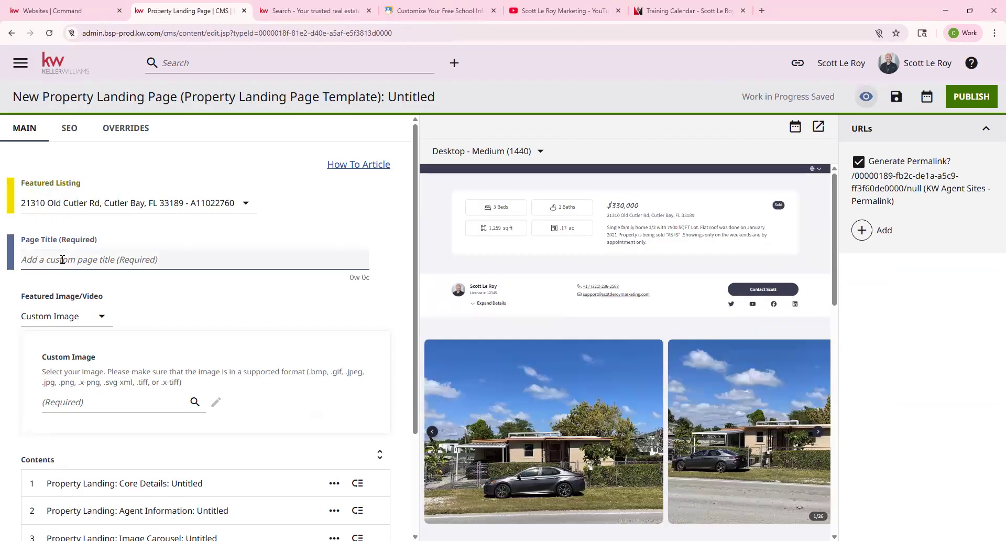
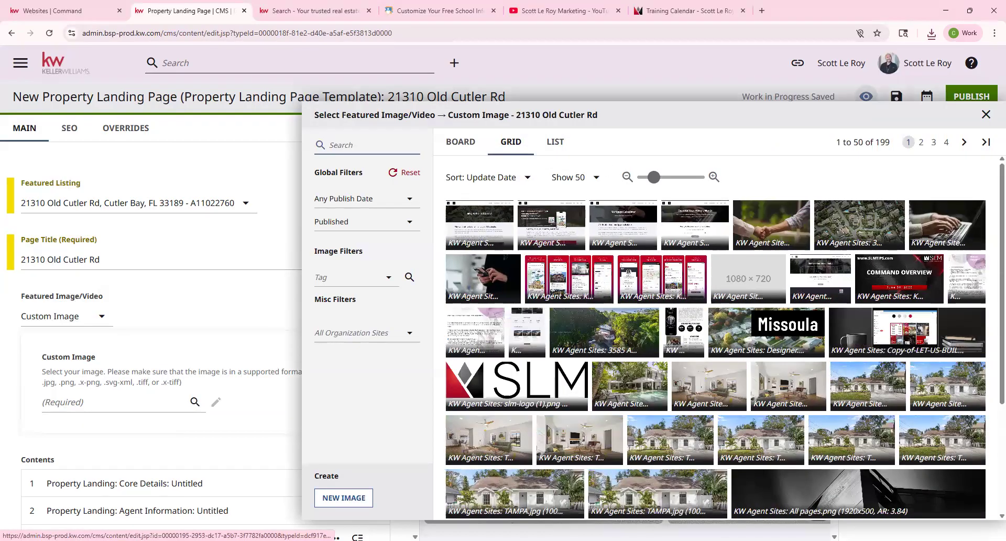
# Upload Resizer (3).jpg as a new image and set it as the page's custom featured image.
pyautogui.click(329, 499)
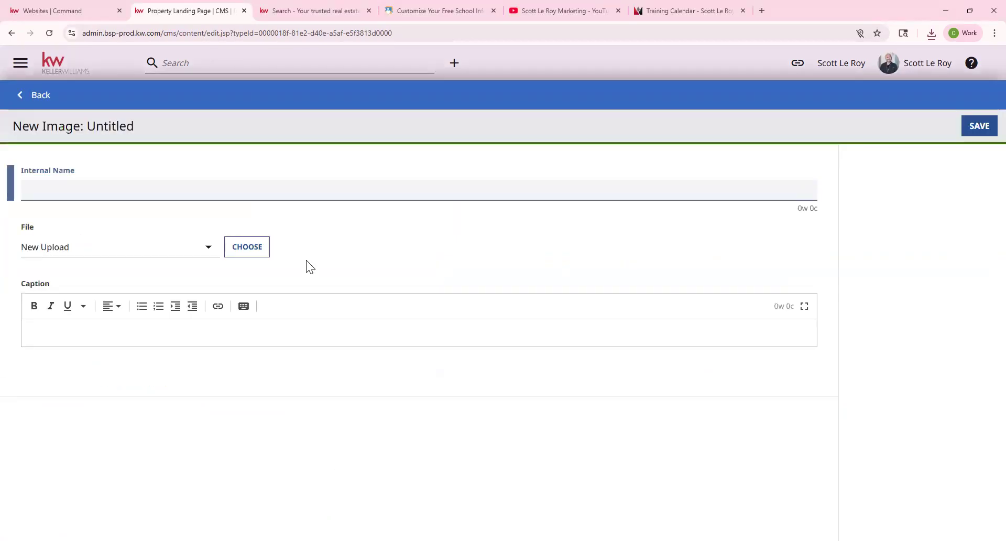
pyautogui.click(245, 252)
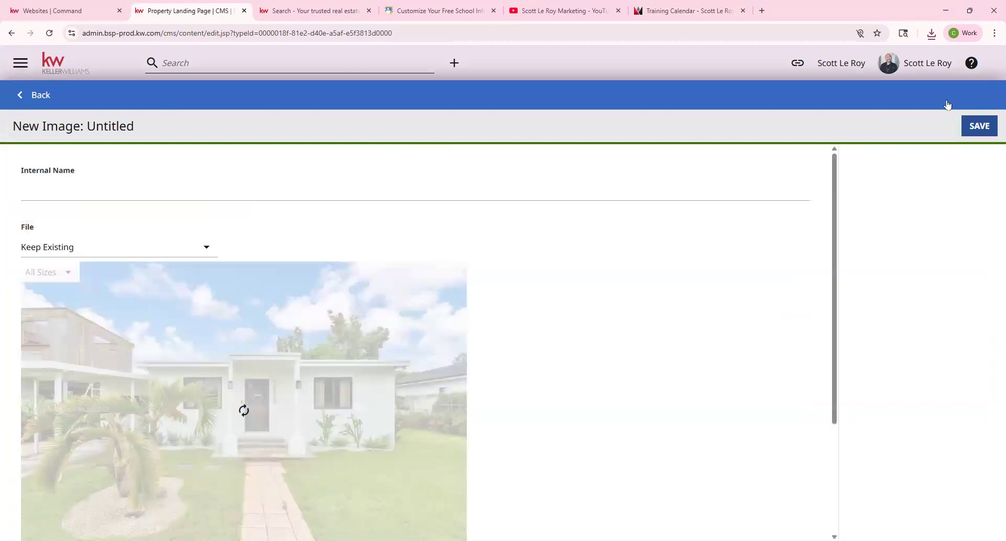
pyautogui.click(974, 125)
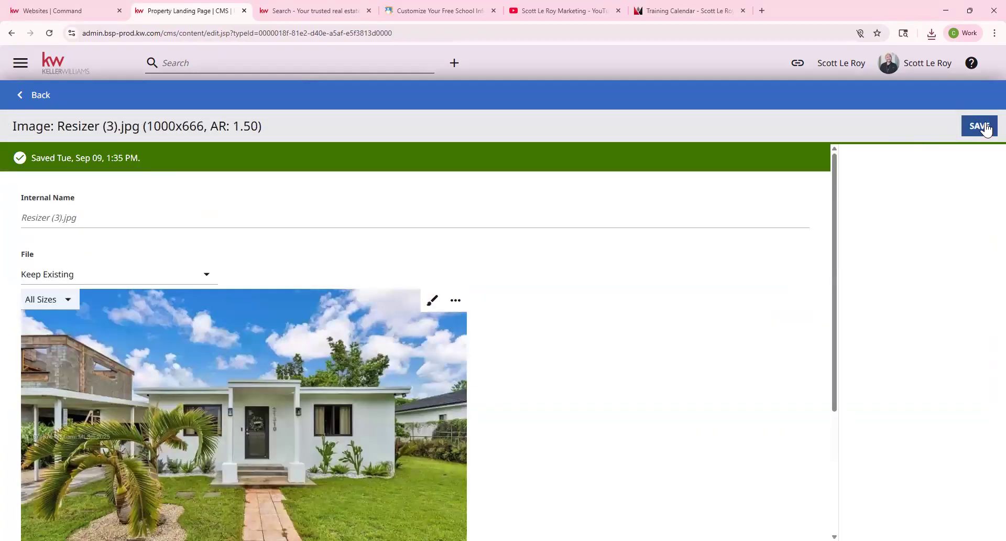
pyautogui.click(21, 95)
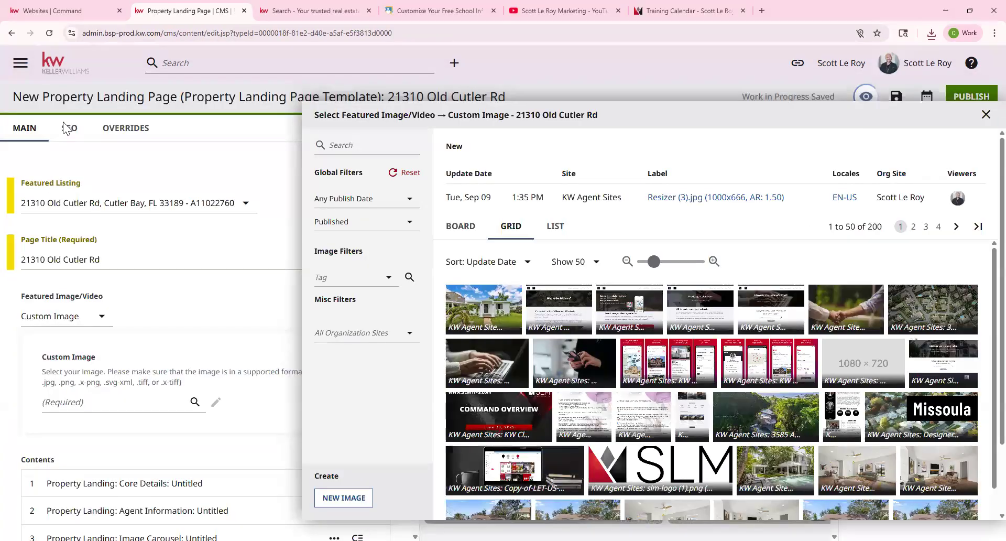
pyautogui.click(485, 309)
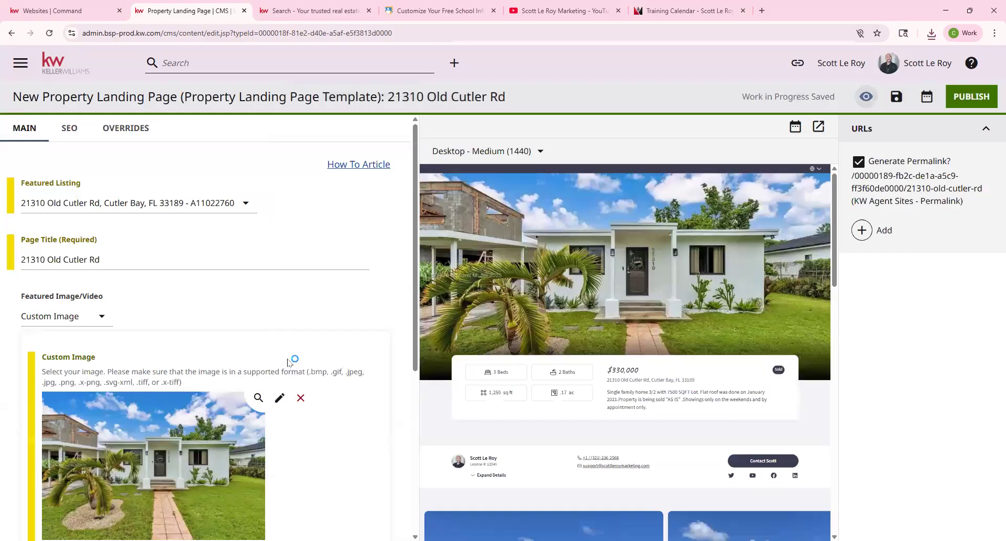
pyautogui.scroll(-5, 288, 361)
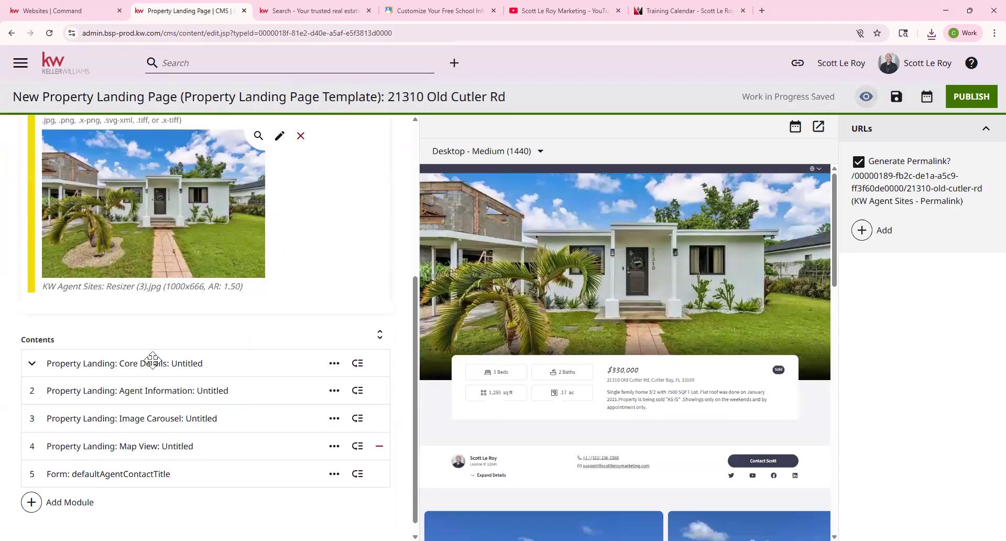
pyautogui.click(102, 363)
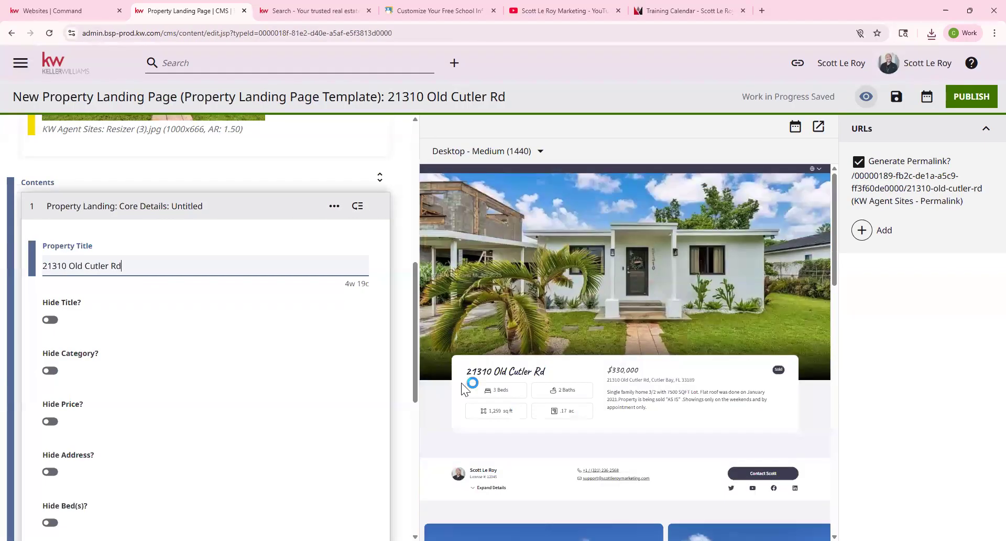
pyautogui.scroll(-1, 61, 329)
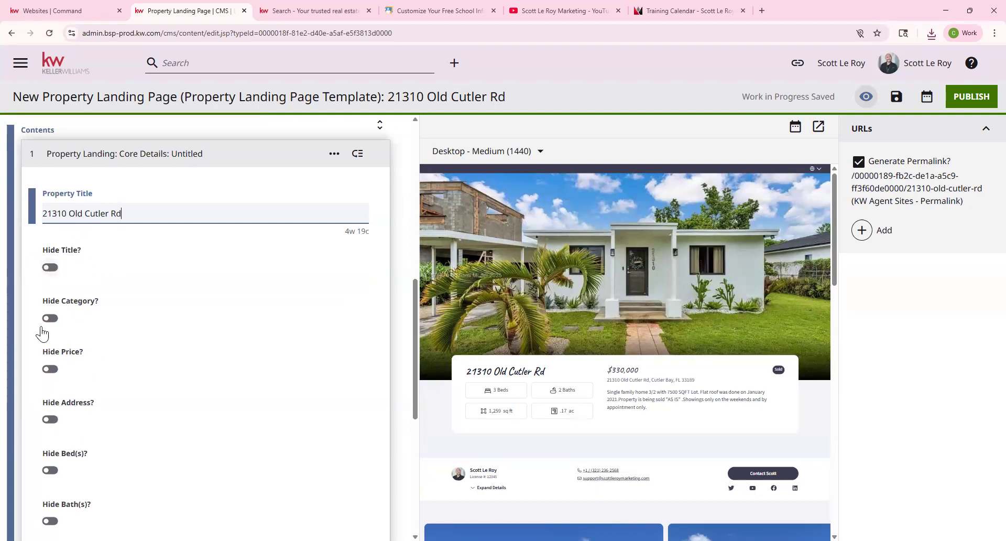
pyautogui.scroll(-4, 54, 381)
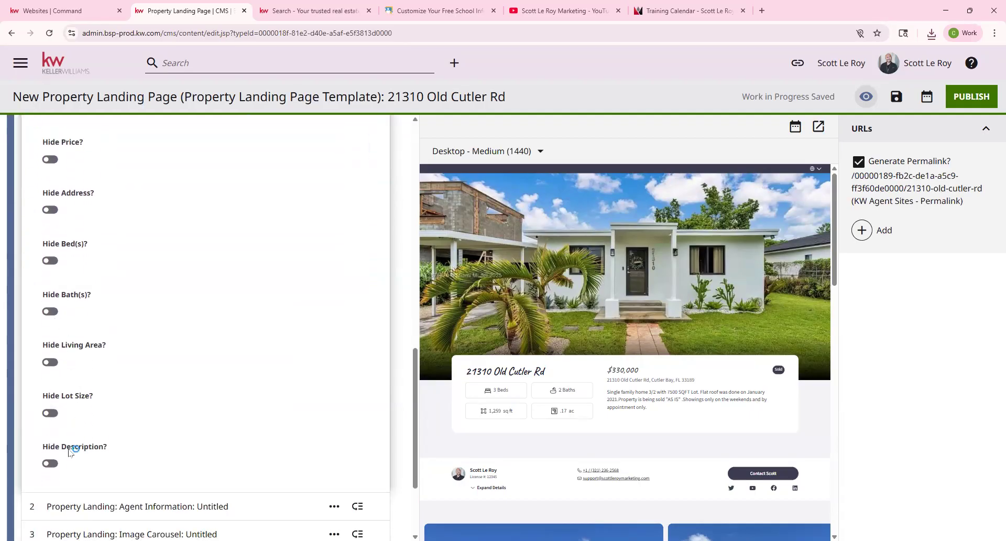
pyautogui.click(52, 464)
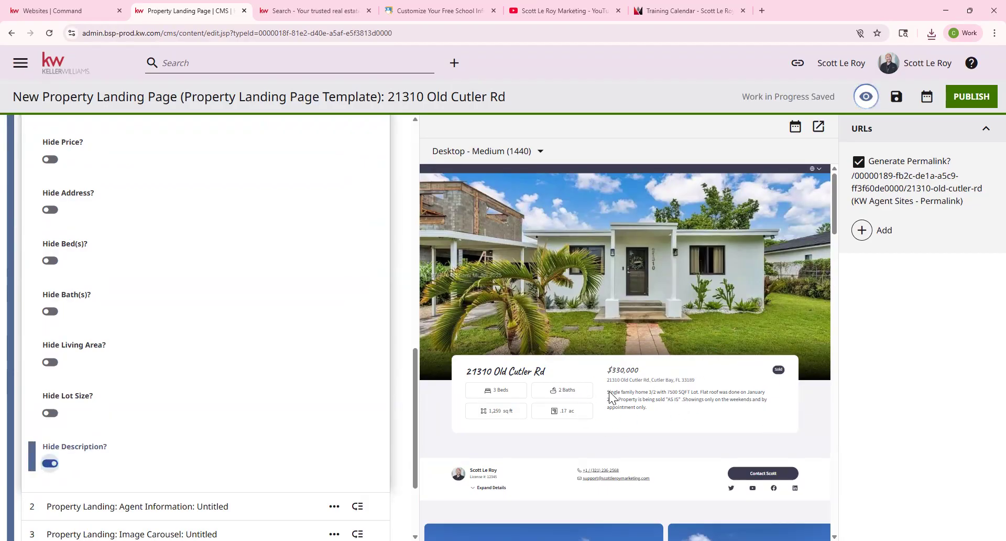
pyautogui.click(50, 464)
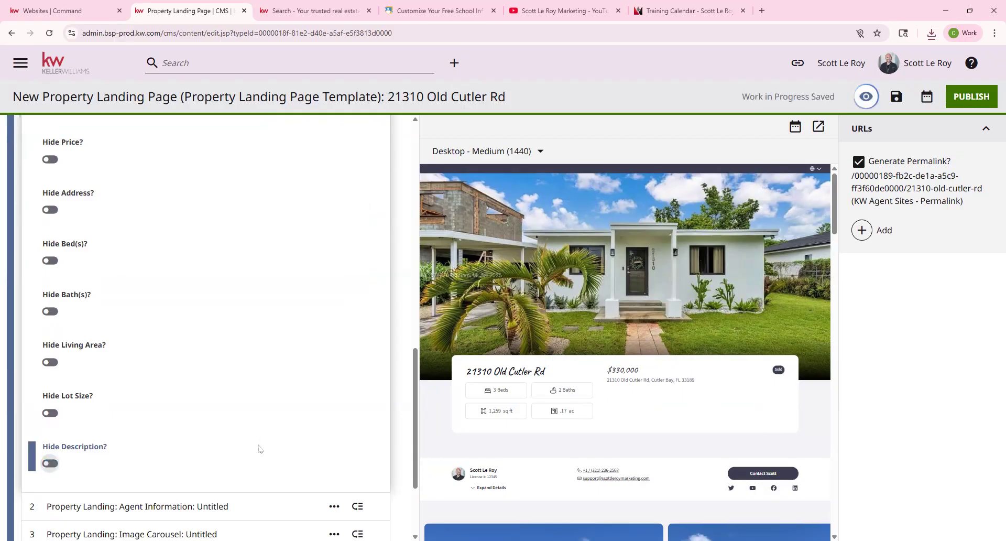
pyautogui.scroll(-2, 180, 434)
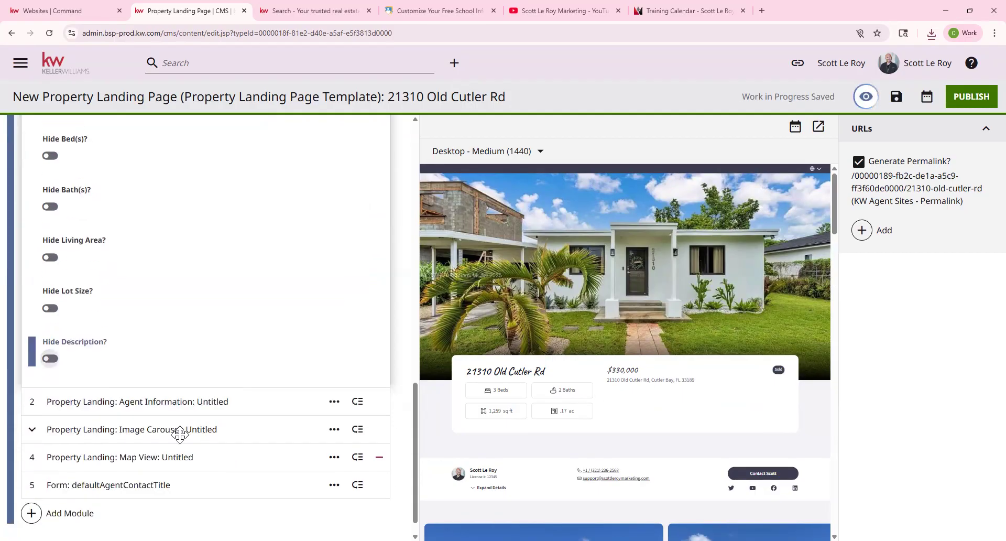
pyautogui.click(128, 403)
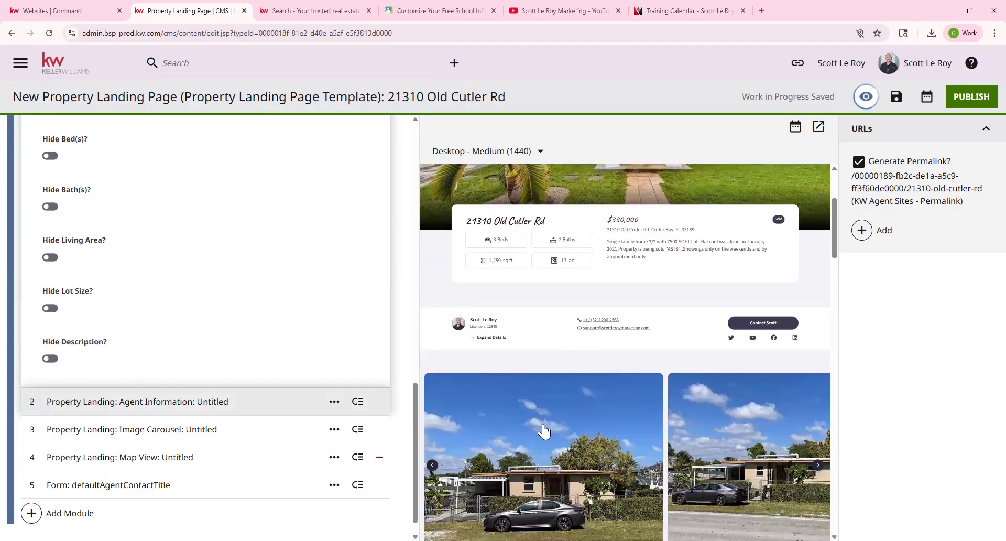
pyautogui.click(480, 330)
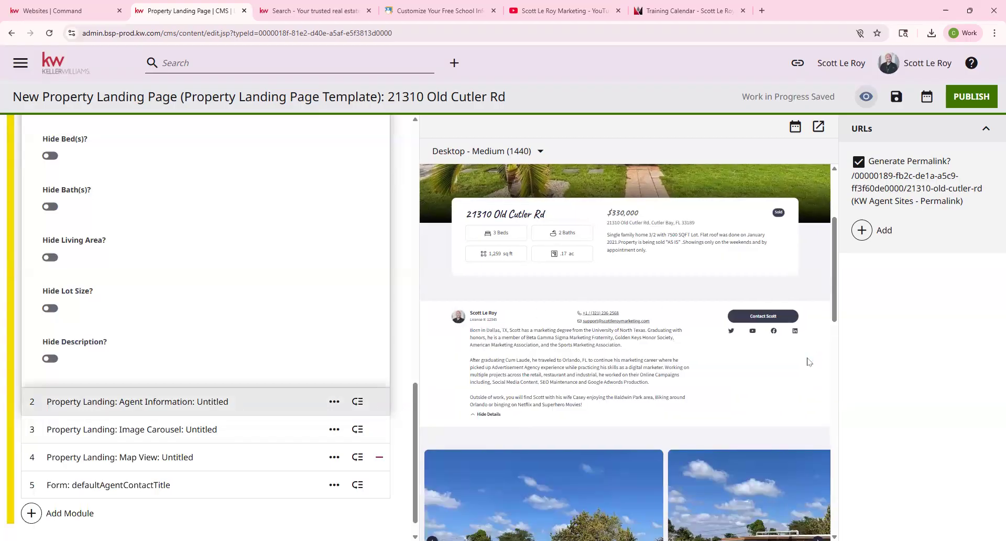
pyautogui.click(125, 429)
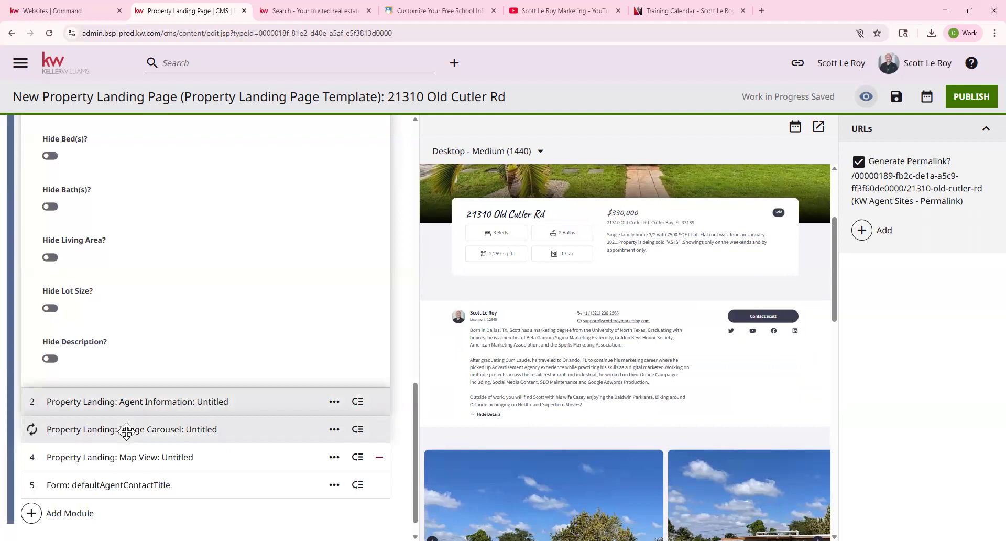
pyautogui.scroll(-4, 667, 430)
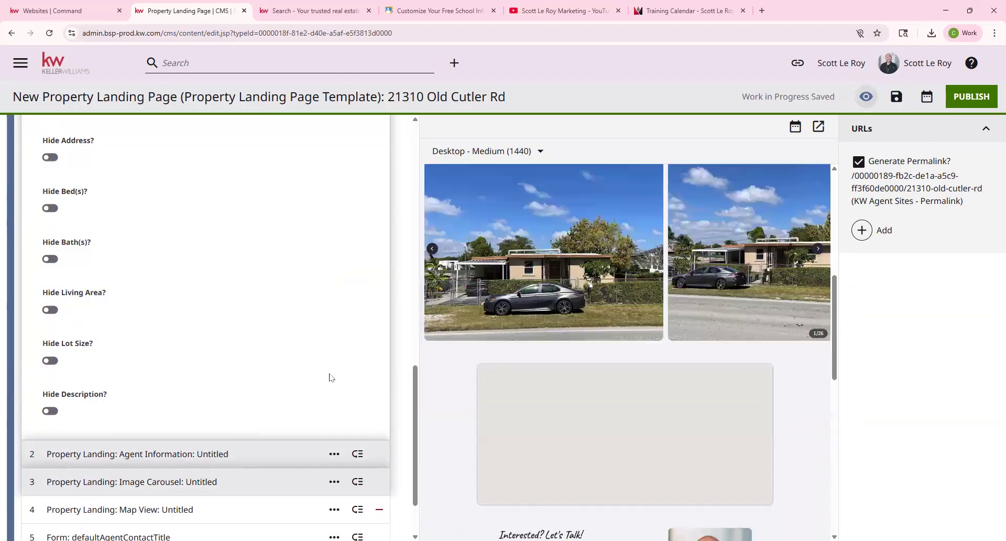
pyautogui.scroll(-1, 268, 391)
pyautogui.scroll(-1, 268, 391)
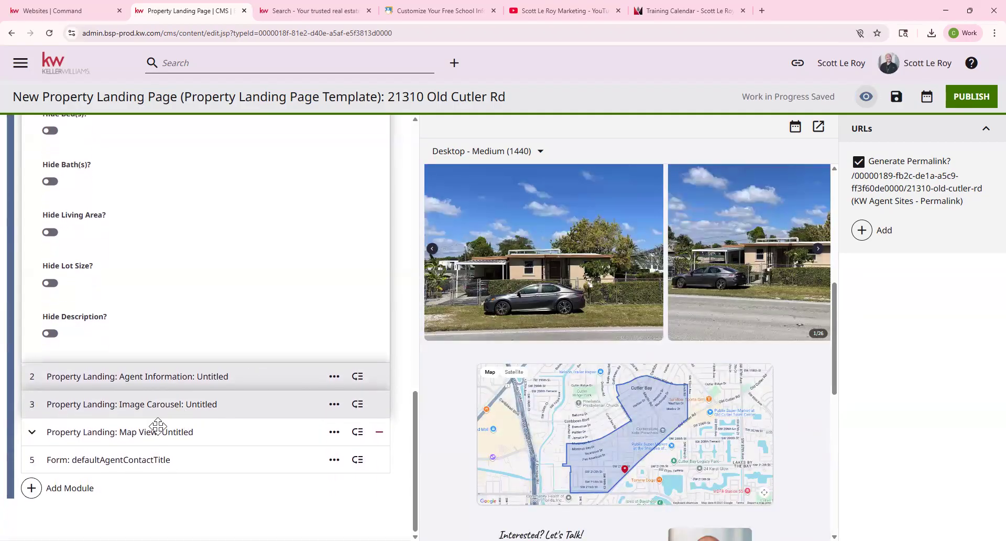
# Restore the removed Map View module with its boundary display line left visible.
pyautogui.click(163, 432)
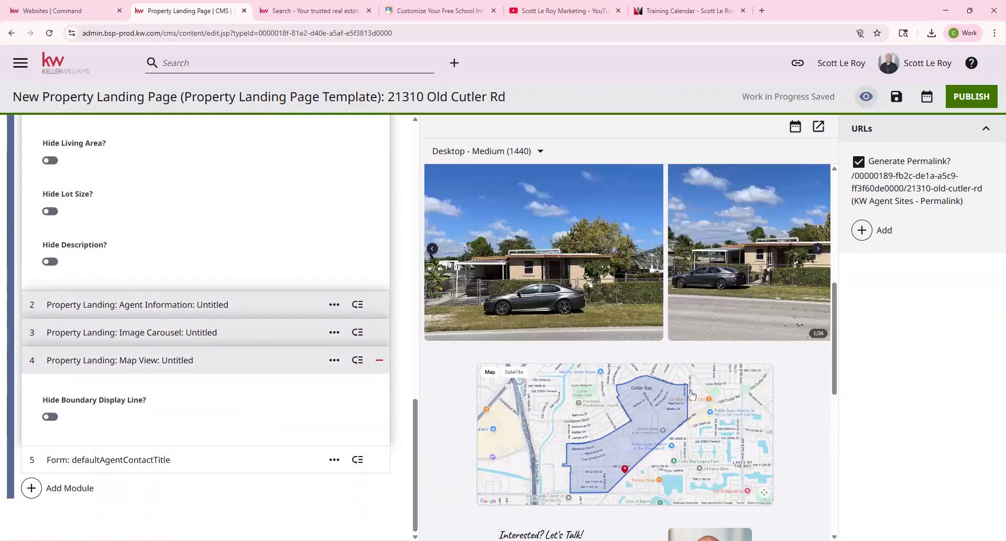
pyautogui.click(51, 420)
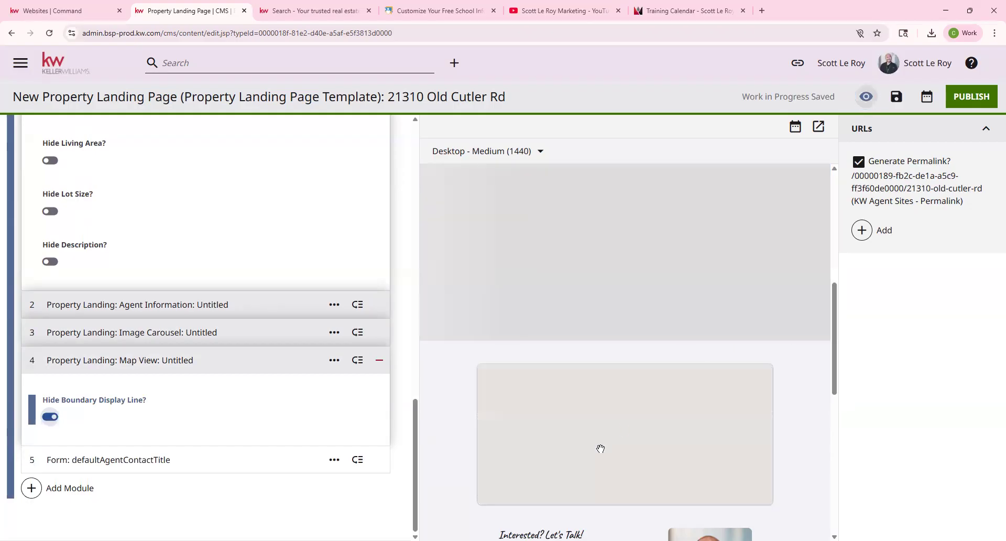
pyautogui.click(380, 360)
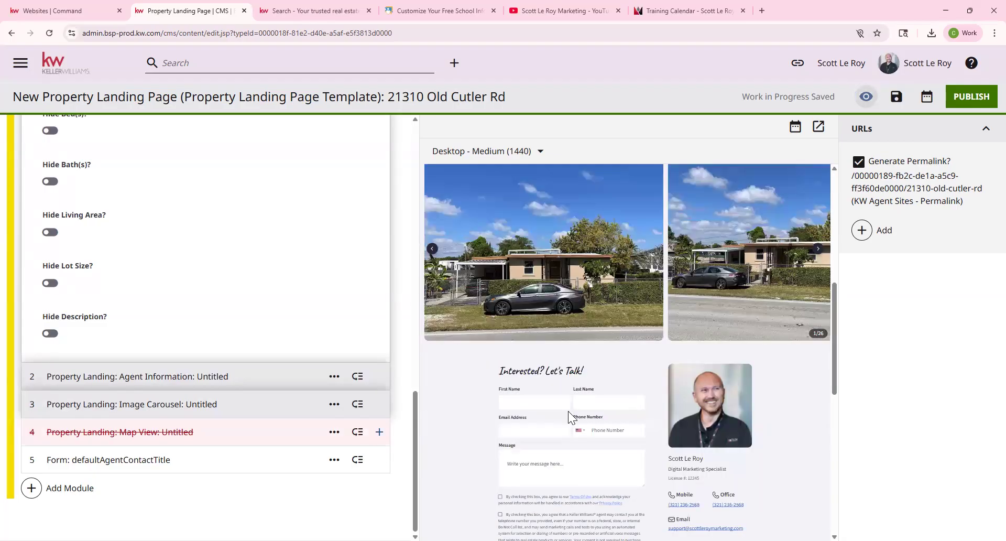
pyautogui.click(379, 432)
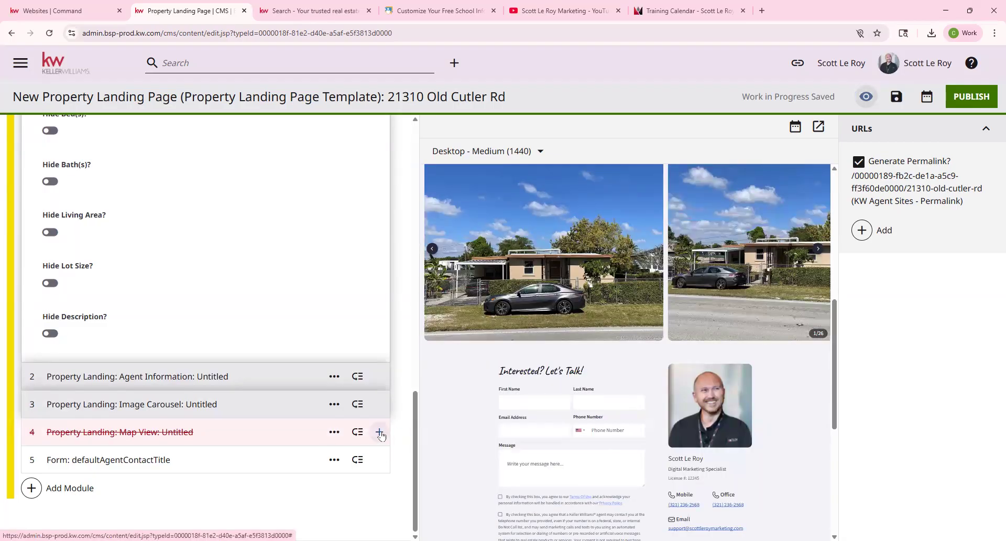
pyautogui.click(50, 489)
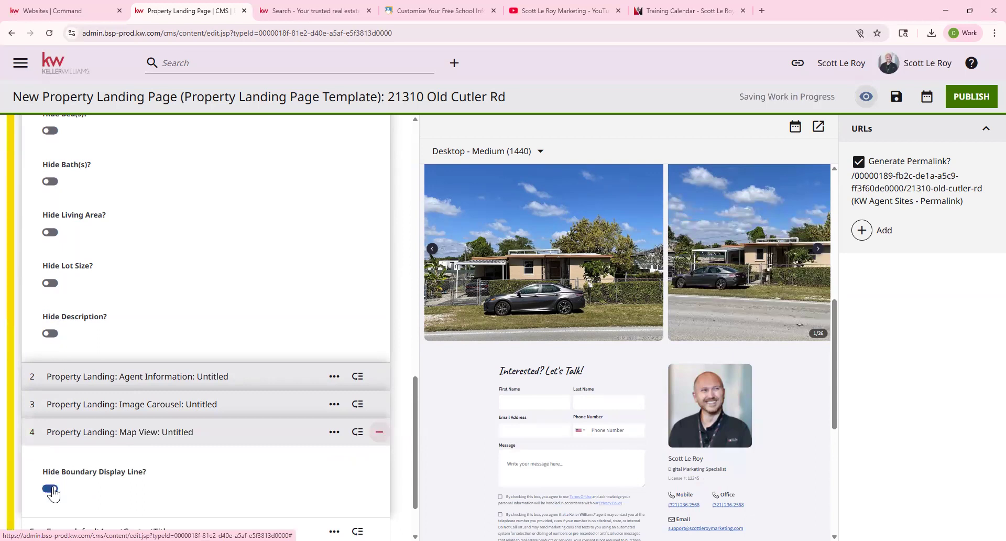
# Expand the Form module to review its defaultAgentContactTitle contact form.
pyautogui.scroll(-2, 242, 470)
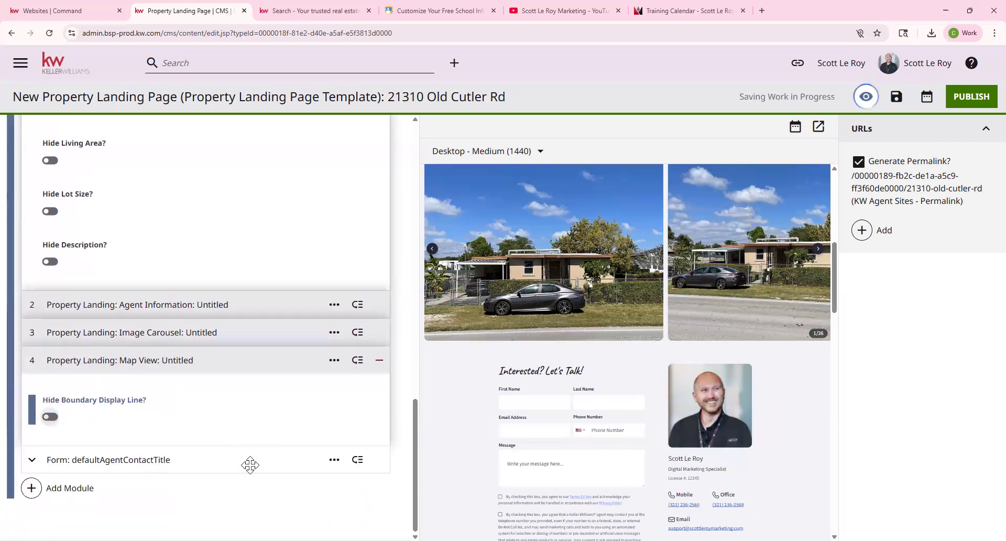
pyautogui.click(143, 463)
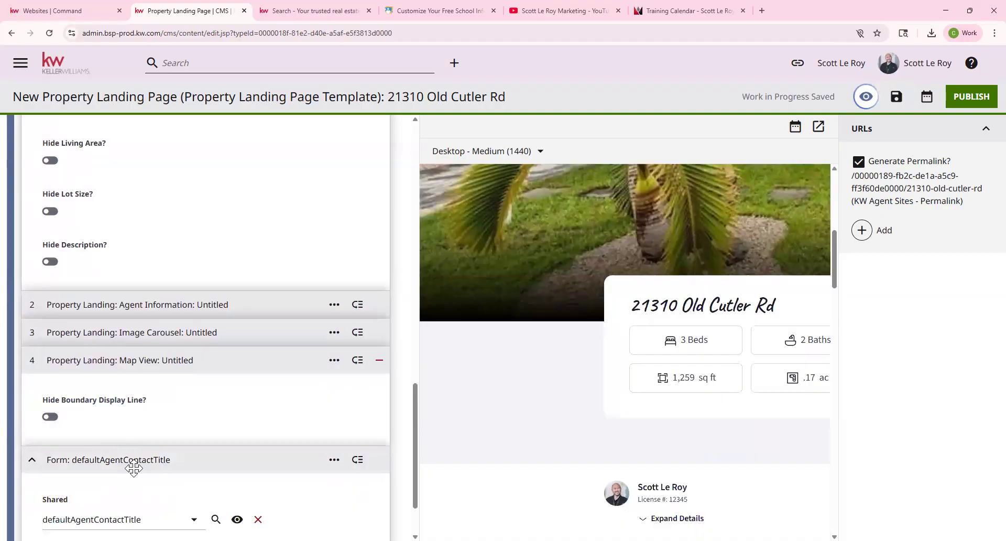
pyautogui.scroll(-2, 213, 471)
pyautogui.scroll(-3, 545, 452)
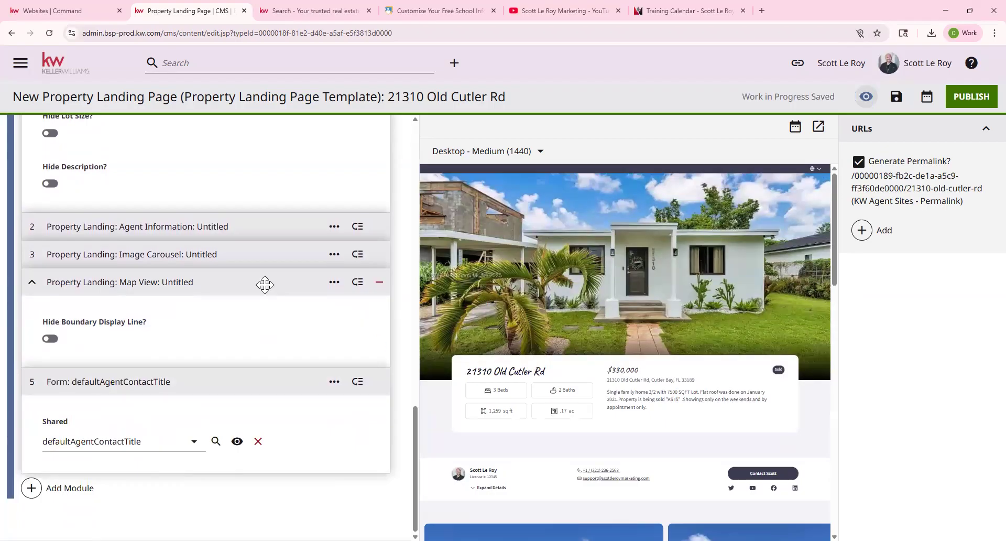
pyautogui.scroll(10, 264, 286)
pyautogui.scroll(-10, 266, 286)
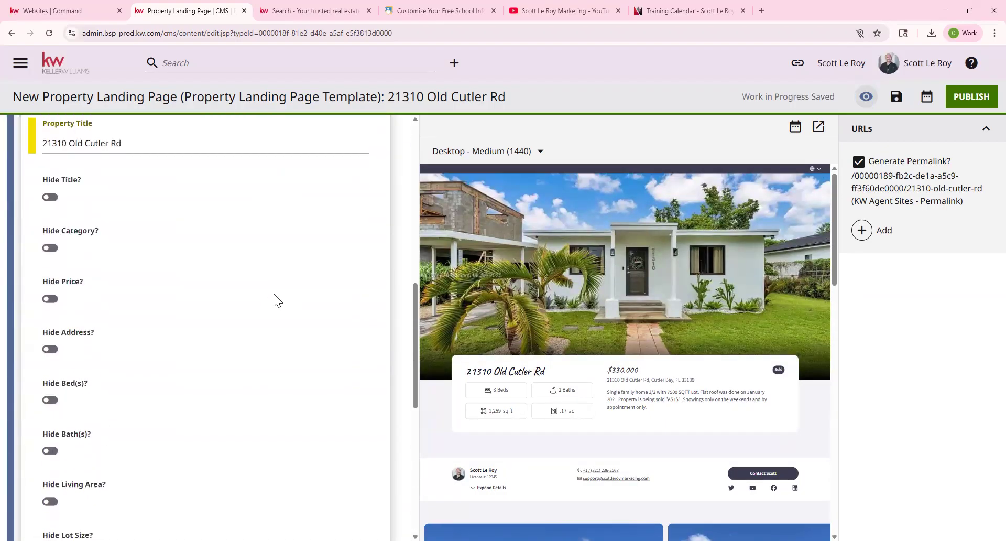
pyautogui.moveTo(352, 274)
pyautogui.mouseDown()
pyautogui.moveTo(355, 254)
pyautogui.moveTo(361, 301)
pyautogui.moveTo(358, 219)
pyautogui.moveTo(351, 322)
pyautogui.moveTo(355, 276)
pyautogui.mouseUp()
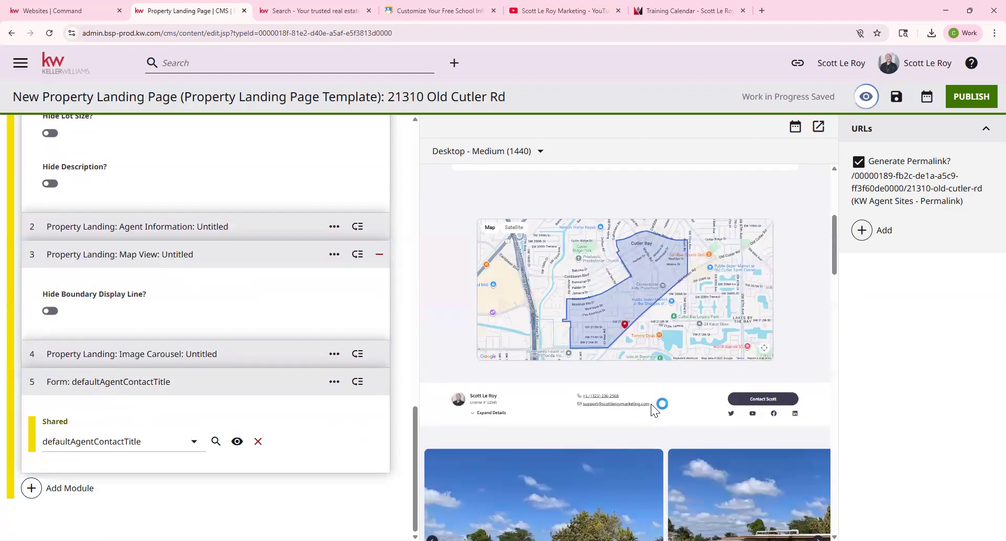
pyautogui.moveTo(359, 255); pyautogui.dragTo(360, 286)
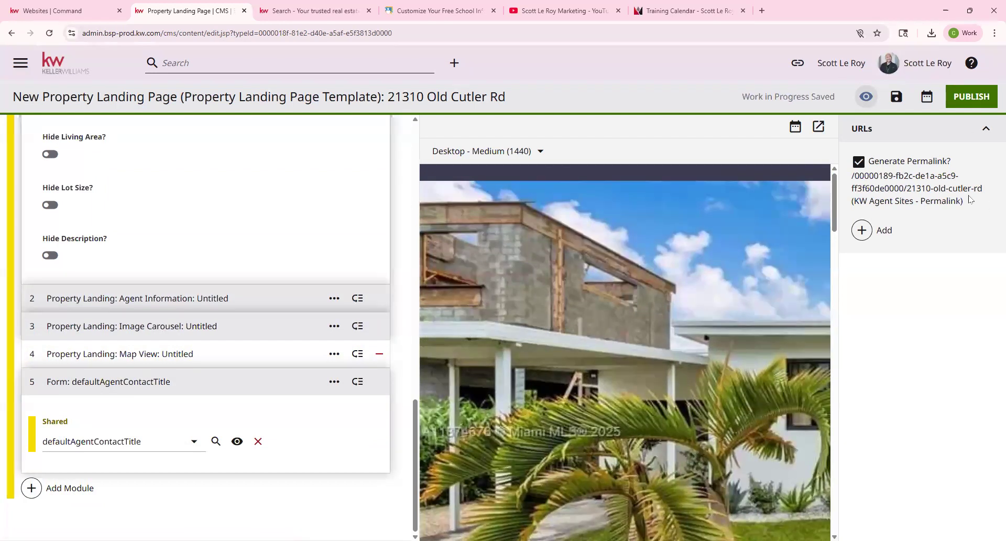
pyautogui.scroll(10, 177, 202)
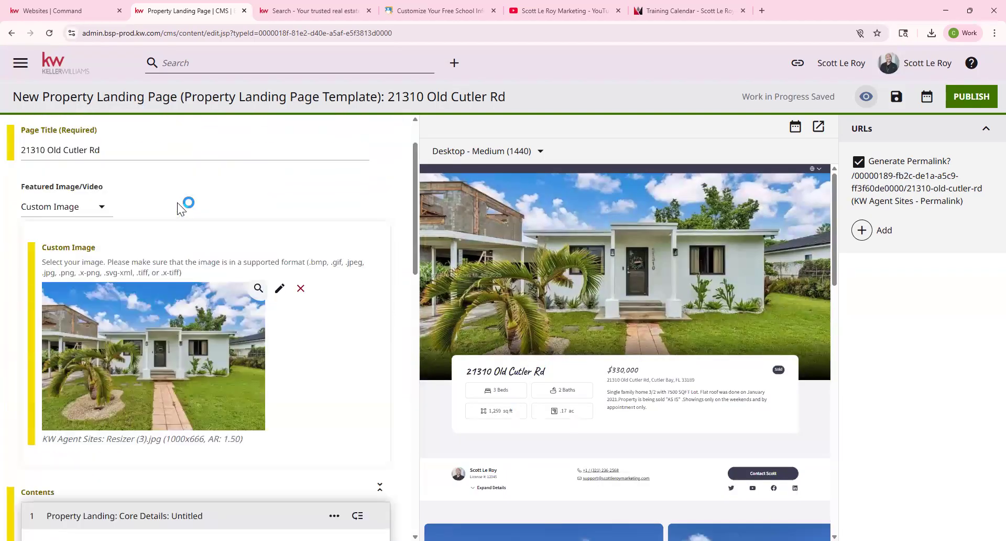
pyautogui.scroll(2, 177, 203)
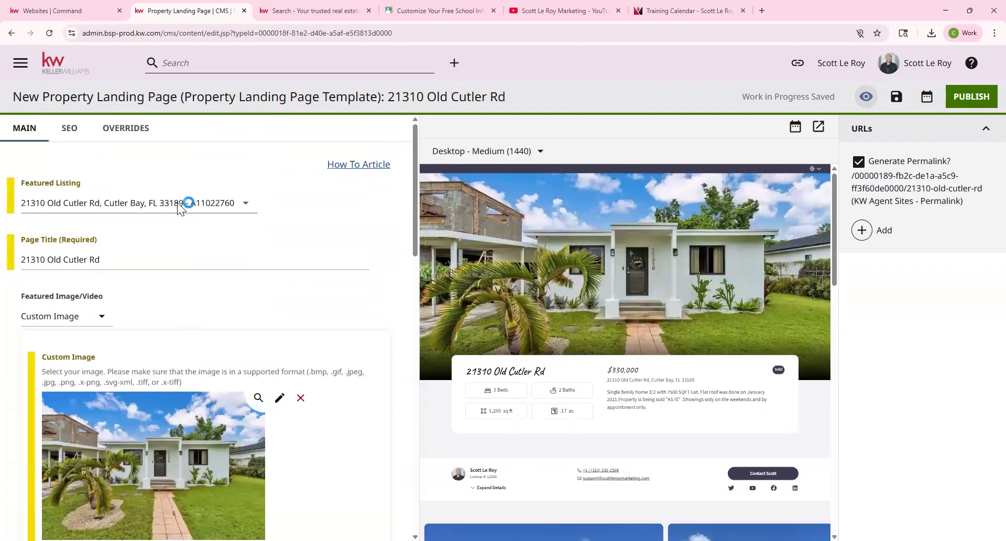
# Open a shared preview of the landing page in a new tab, scroll through it, then go back.
pyautogui.click(818, 128)
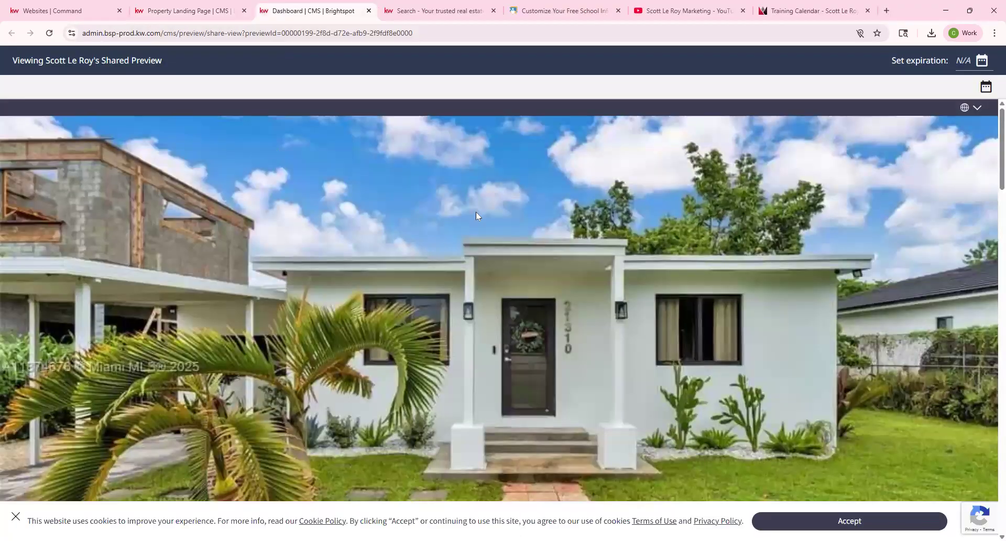
pyautogui.scroll(-15, 476, 211)
pyautogui.scroll(3, 546, 237)
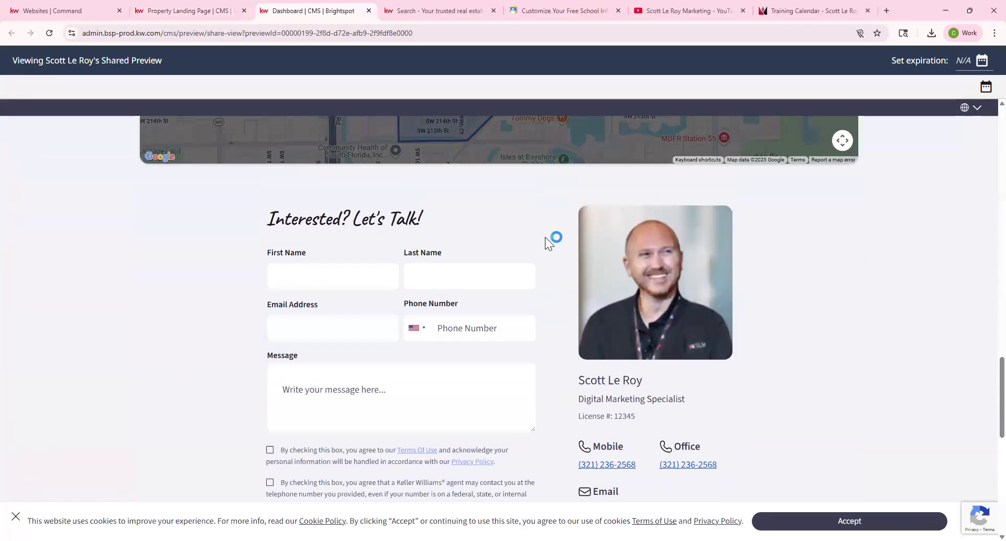
pyautogui.scroll(12, 545, 237)
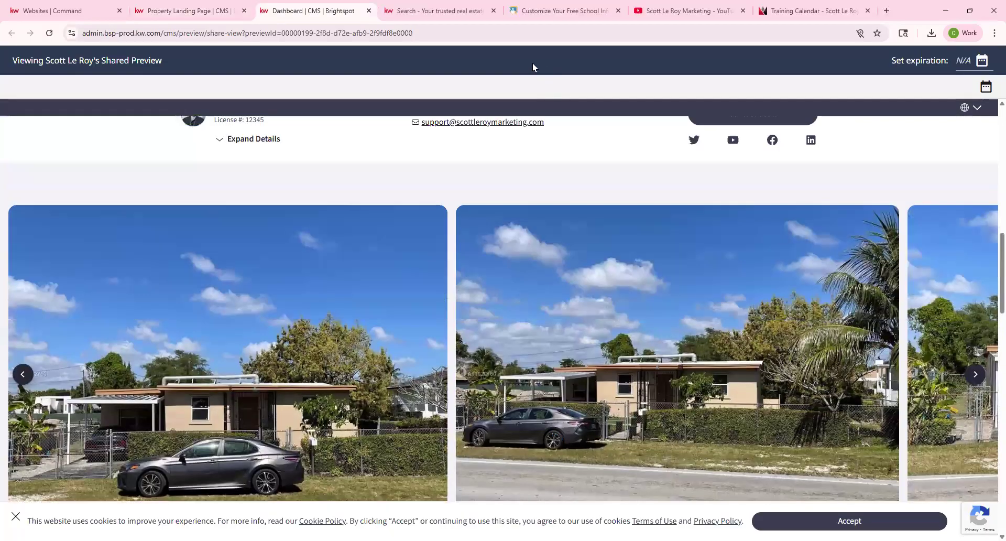
pyautogui.hotkey('ctrl', 'shift', 'Tab')
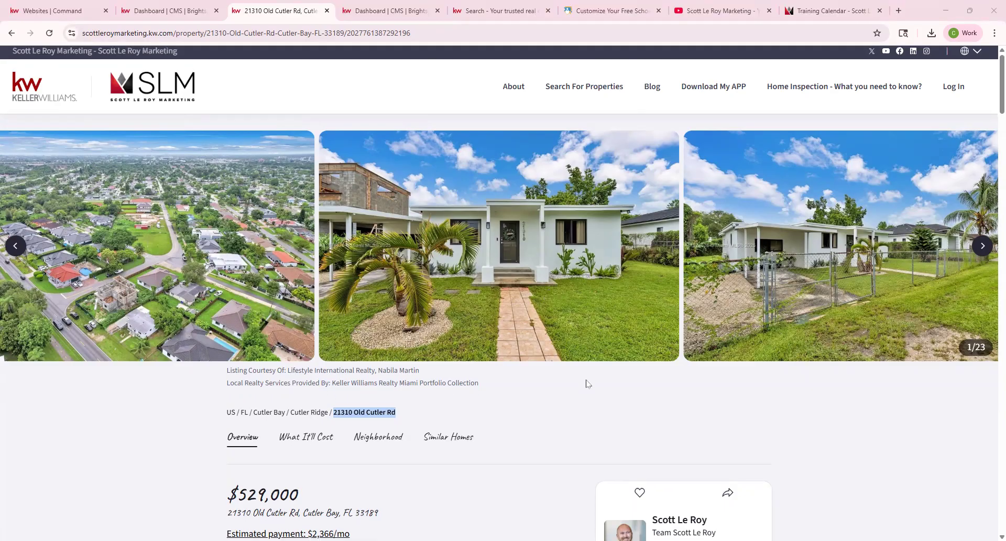
pyautogui.scroll(-5, 587, 384)
pyautogui.scroll(-3, 583, 420)
pyautogui.scroll(8, 583, 420)
pyautogui.scroll(-12, 583, 419)
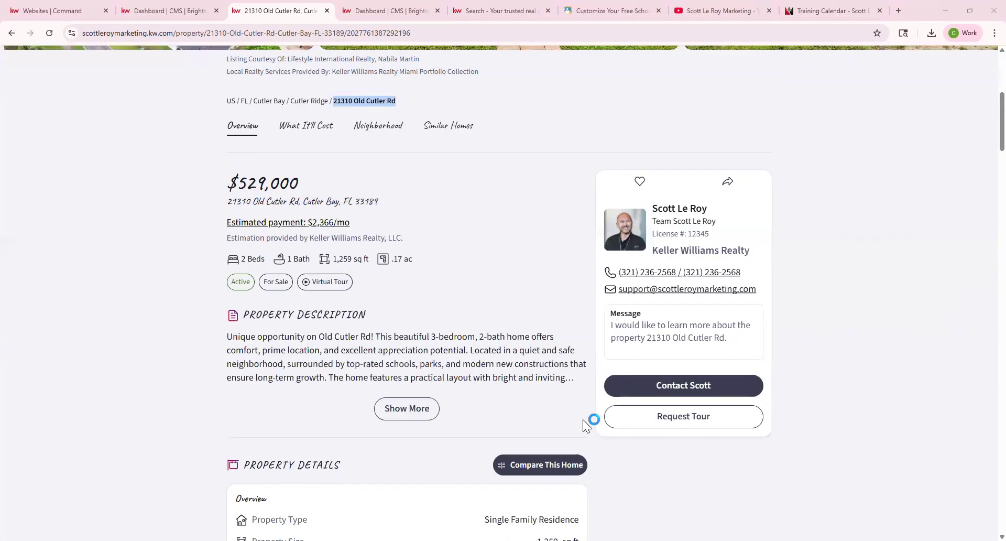
pyautogui.scroll(-20, 585, 421)
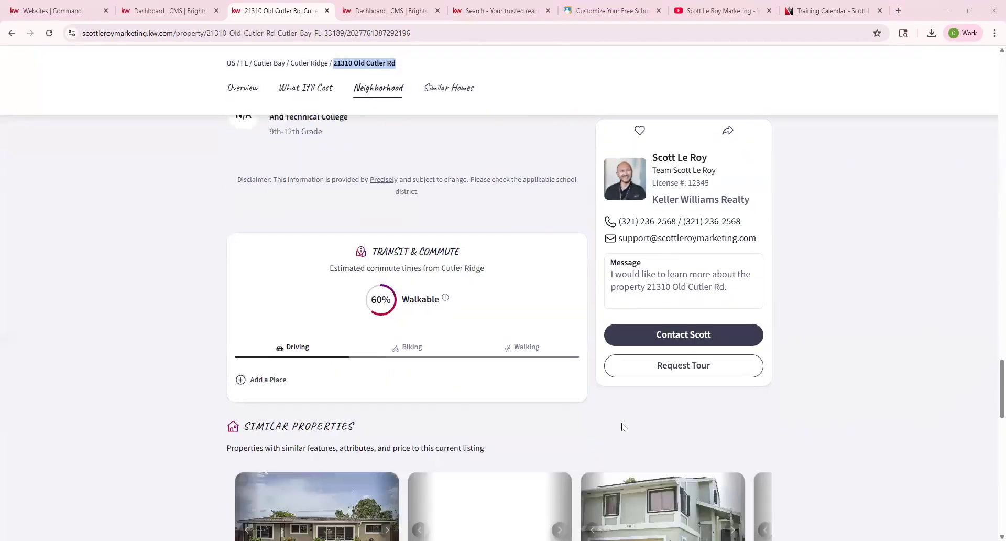
pyautogui.scroll(-10, 621, 431)
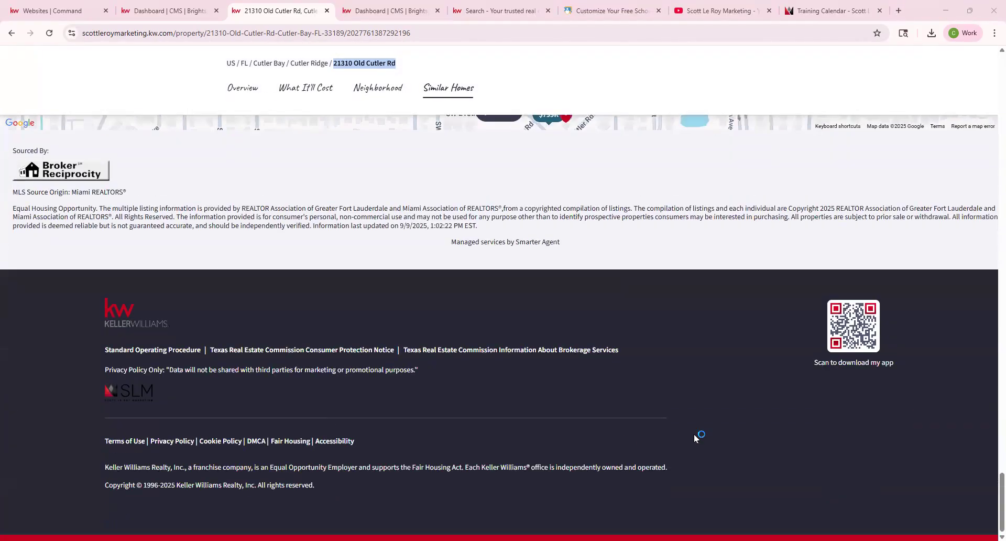
pyautogui.middleClick(699, 436)
# Append /openhouse to the listing's web address and load it.
pyautogui.moveTo(86, 34); pyautogui.dragTo(197, 33)
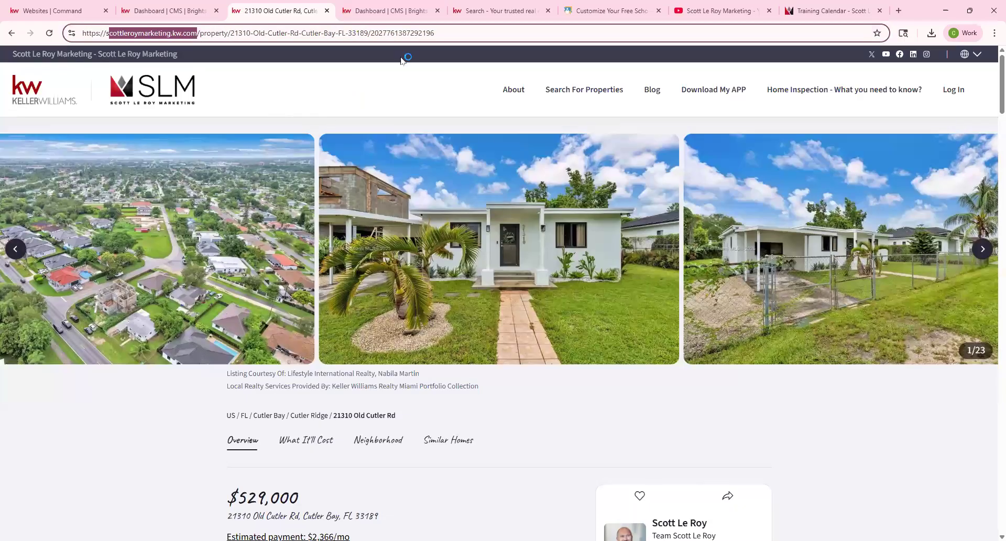
pyautogui.click(462, 33)
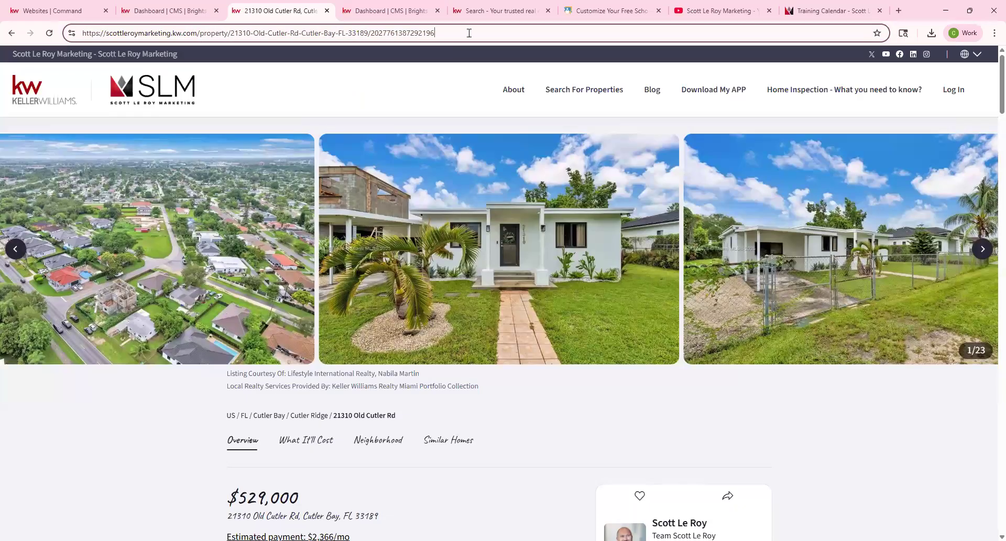
pyautogui.write('/opeb')
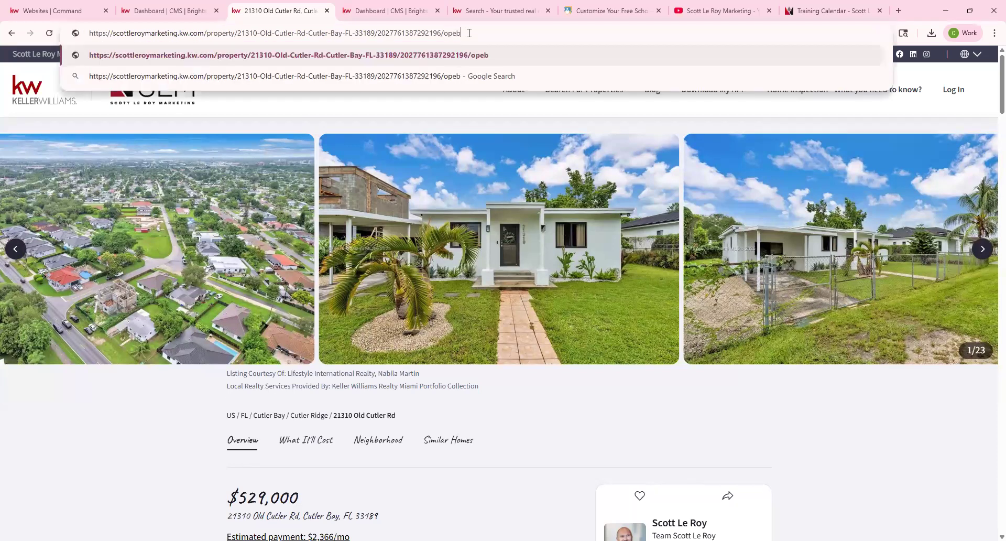
pyautogui.press('BackSpace')
pyautogui.write('nhouse')
pyautogui.press('Return')
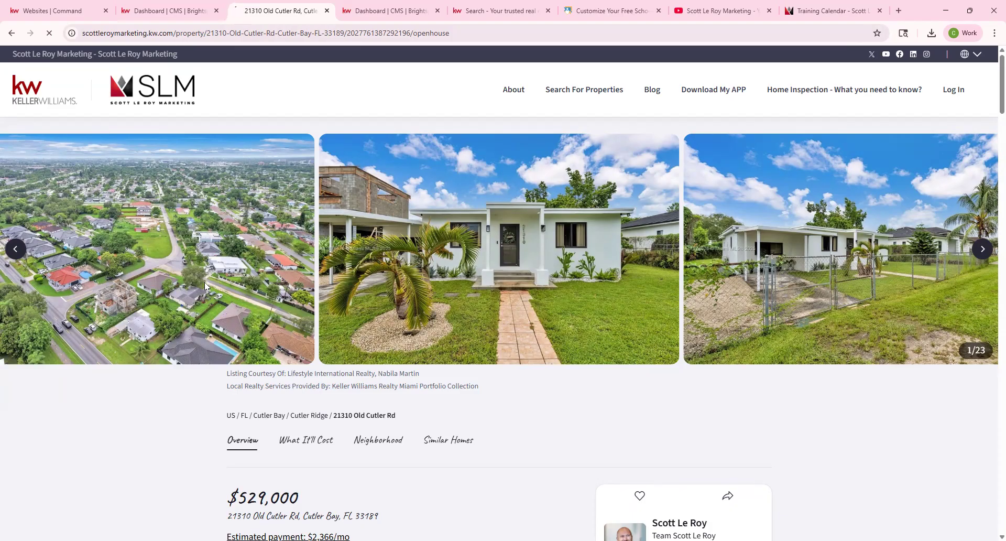
# Review the open-house sign-in page and its /openhouse web address.
pyautogui.scroll(-1, 474, 319)
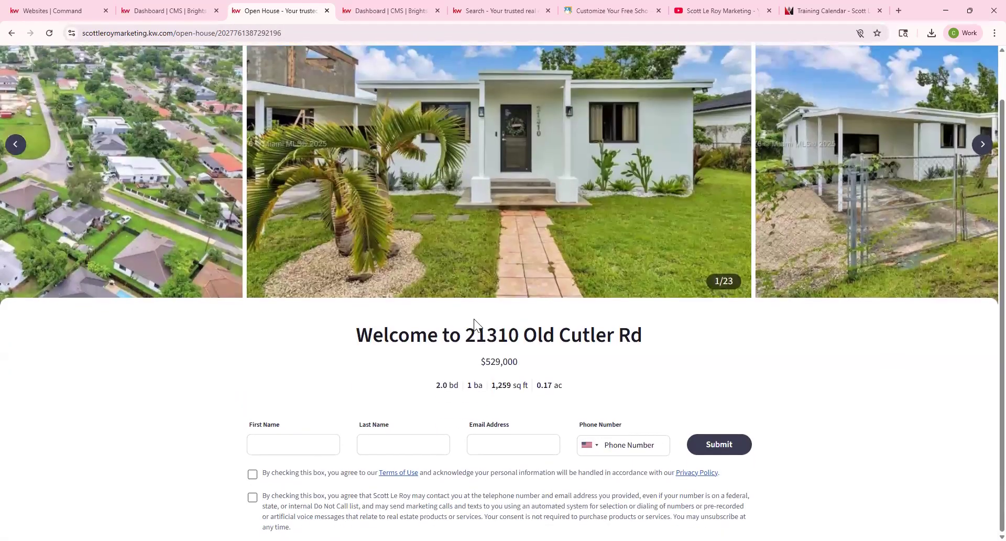
pyautogui.moveTo(173, 33); pyautogui.dragTo(314, 56)
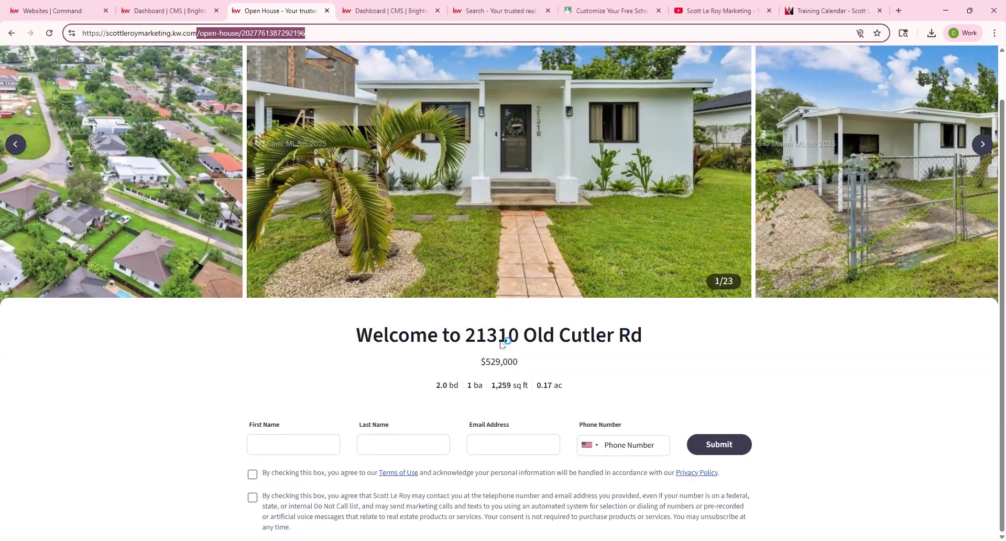
pyautogui.scroll(1, 506, 343)
pyautogui.scroll(-1, 510, 299)
pyautogui.click(982, 273)
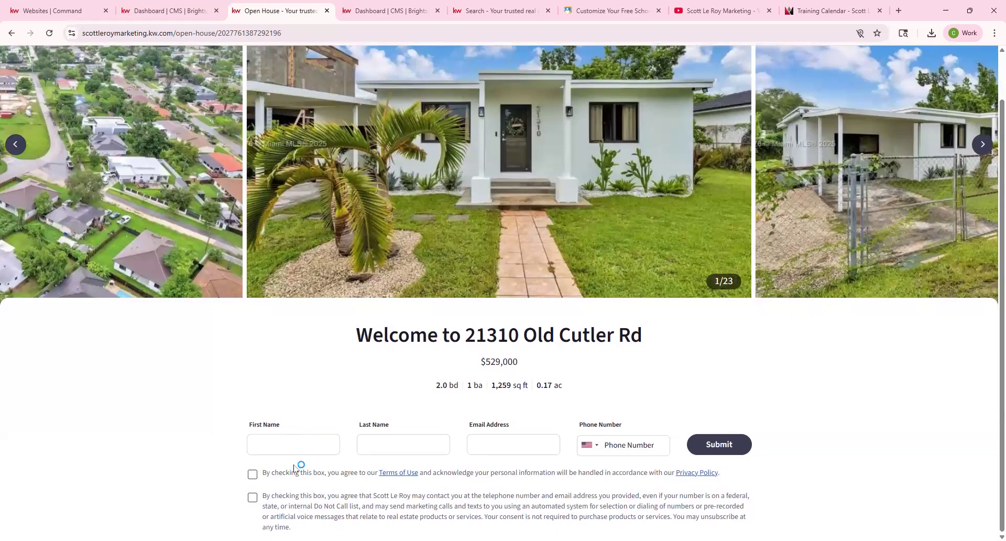
# Submit the sign-in form with autofilled name and e-mail, a phone number, and both consents ticked.
pyautogui.click(532, 470)
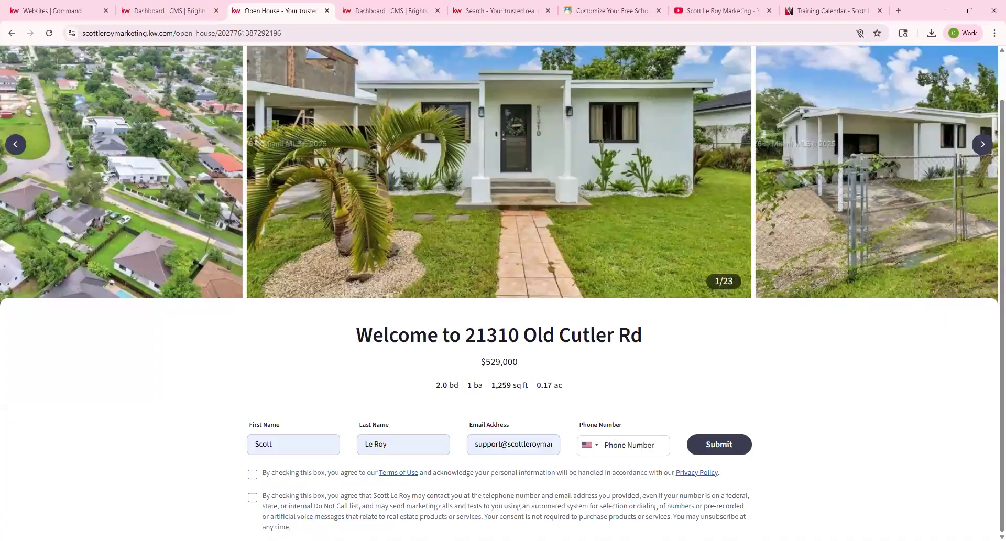
pyautogui.click(618, 444)
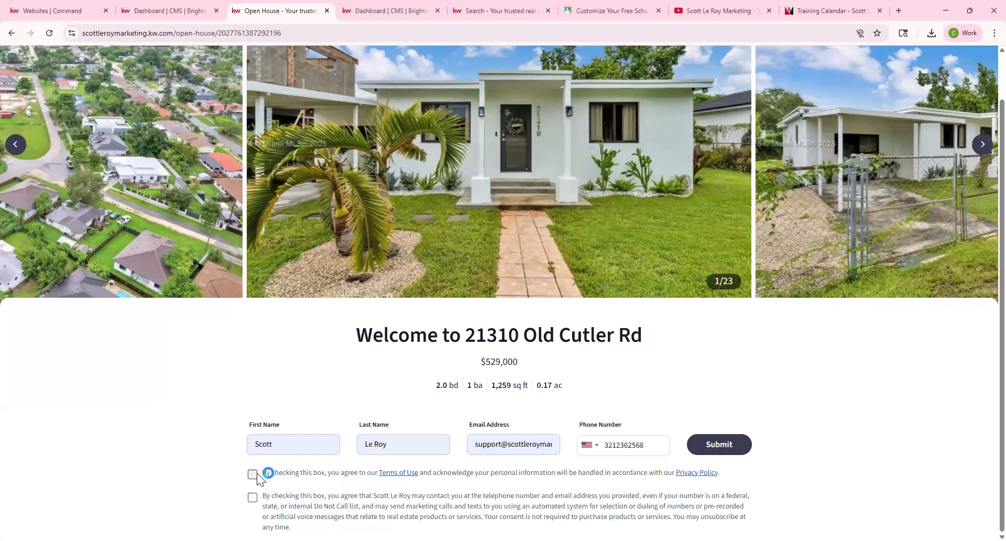
pyautogui.click(254, 475)
pyautogui.click(253, 501)
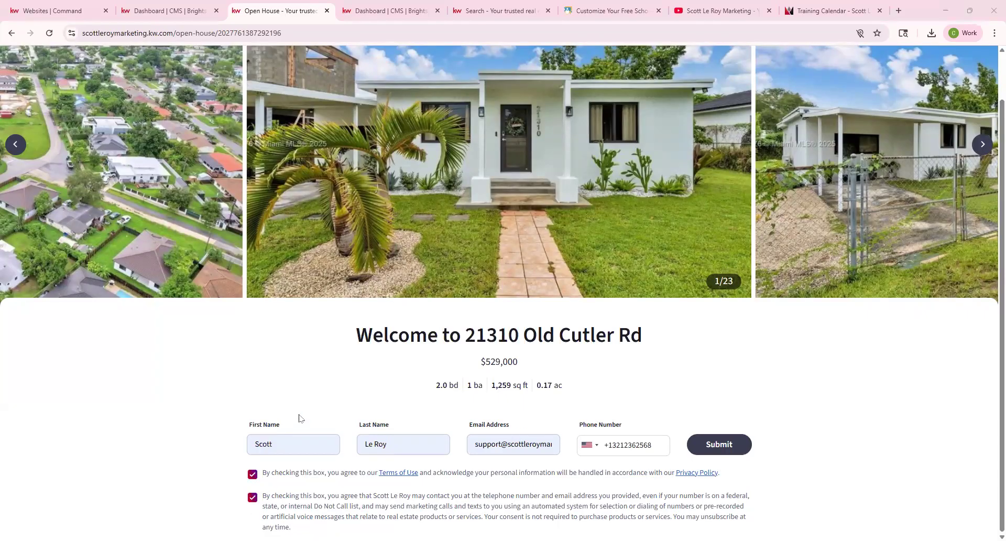
pyautogui.click(718, 444)
pyautogui.click(720, 445)
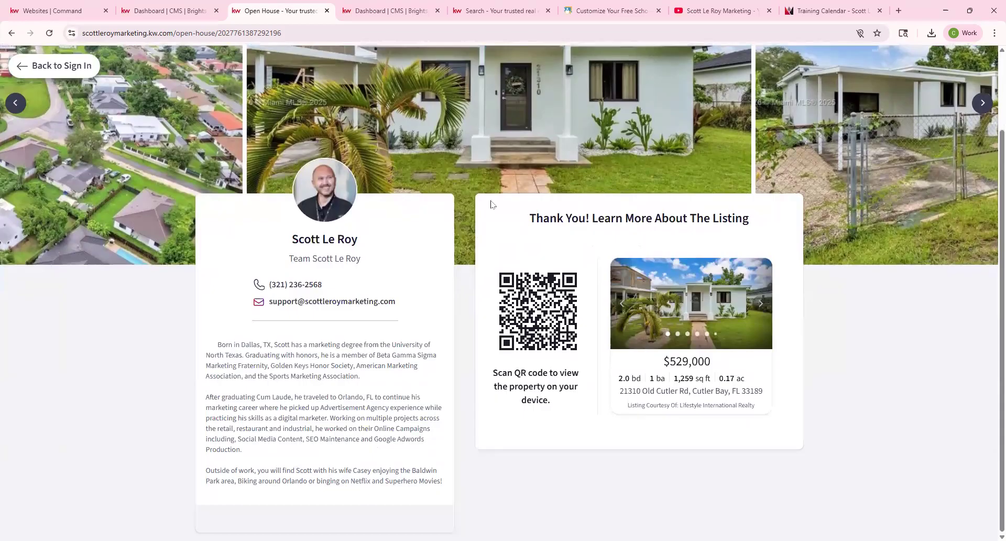
# Return to the blank open-house sign-in form via Back to Sign In.
pyautogui.click(526, 402)
pyautogui.click(40, 68)
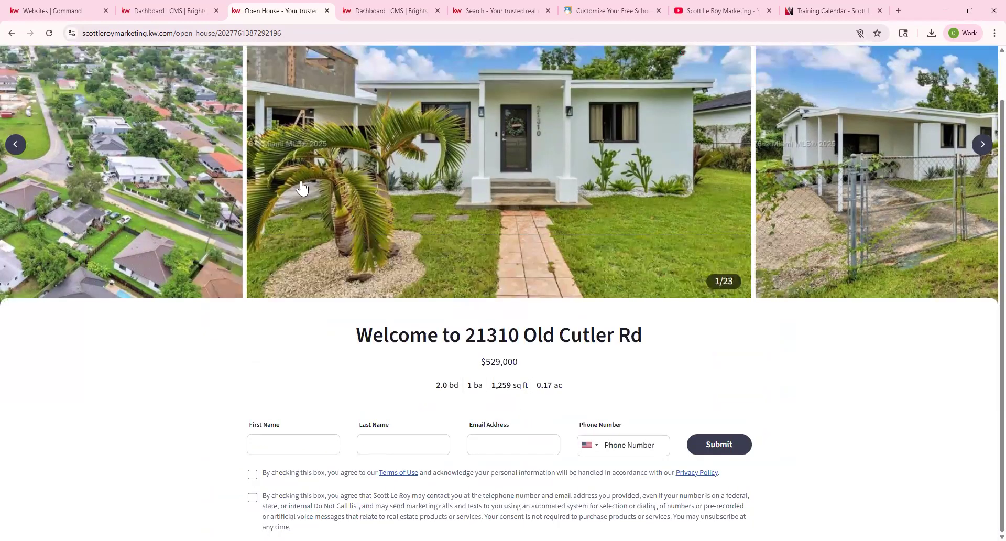
pyautogui.click(533, 494)
pyautogui.click(532, 494)
pyautogui.click(533, 493)
pyautogui.click(532, 494)
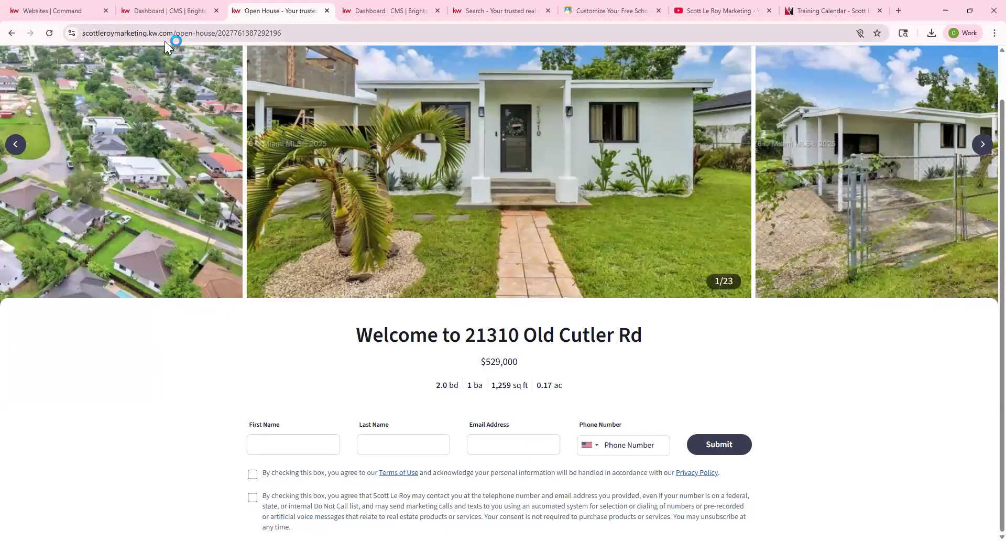
pyautogui.scroll(1, 236, 163)
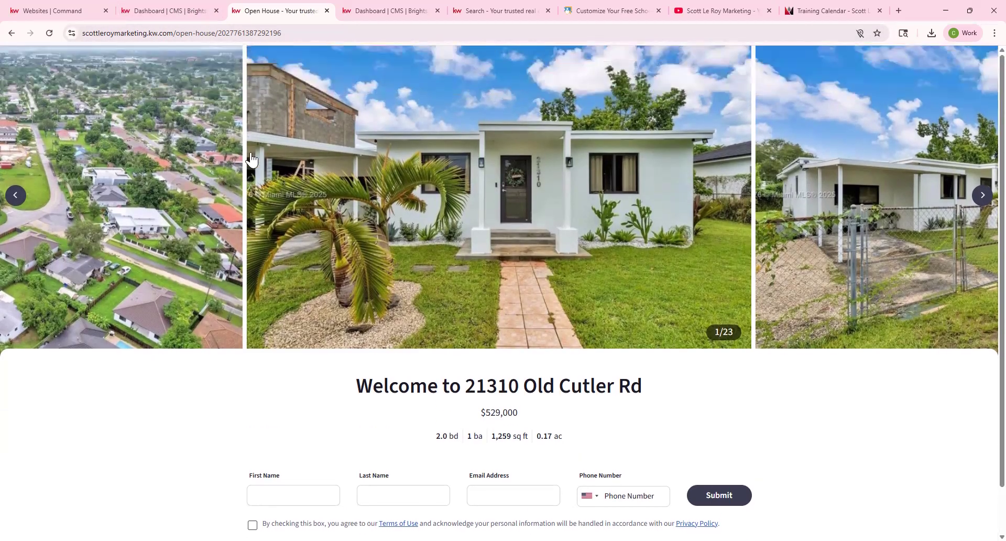
pyautogui.click(153, 6)
pyautogui.click(291, 9)
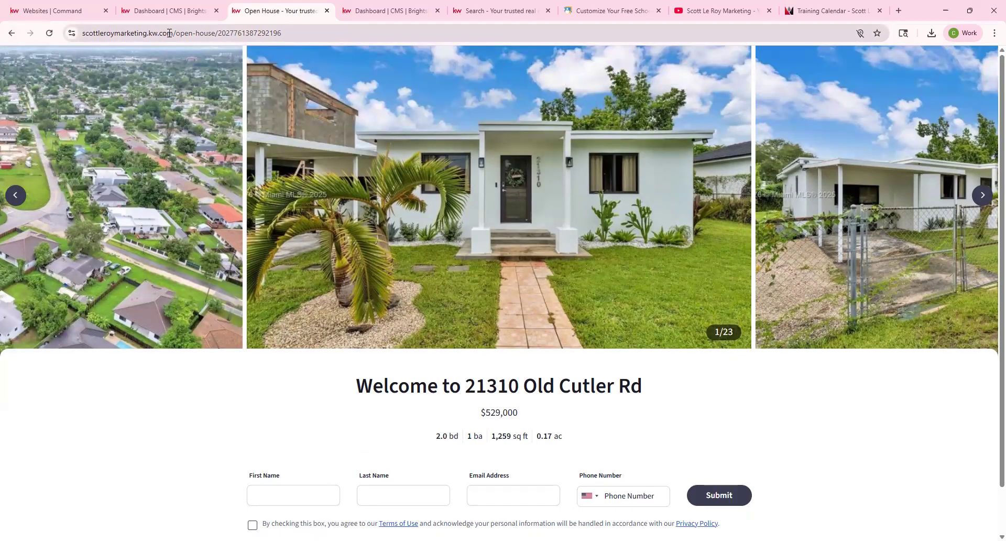
pyautogui.click(8, 35)
pyautogui.click(9, 35)
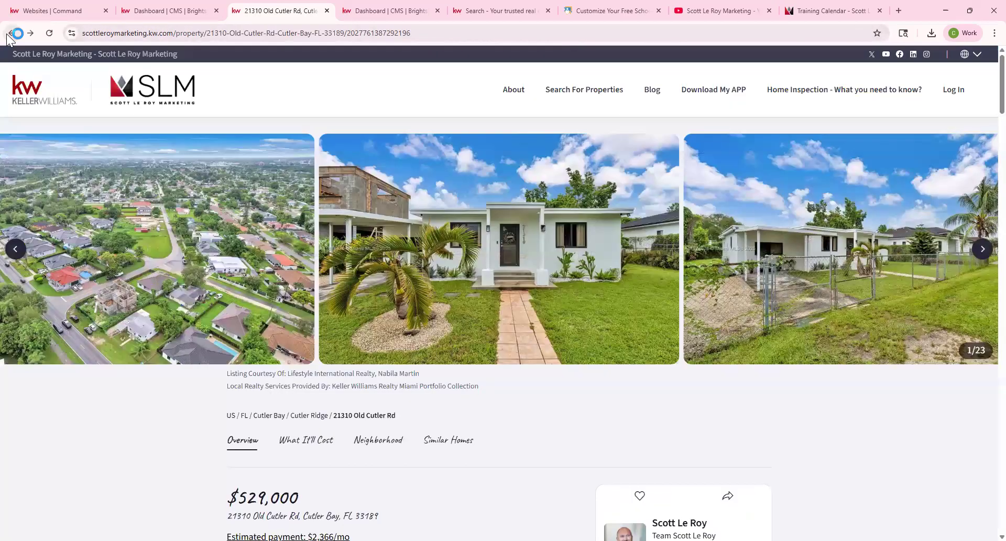
# Scroll to the listing's Neighborhood section and select the 'Explore Cutler Ridge' heading.
pyautogui.scroll(-10, 376, 256)
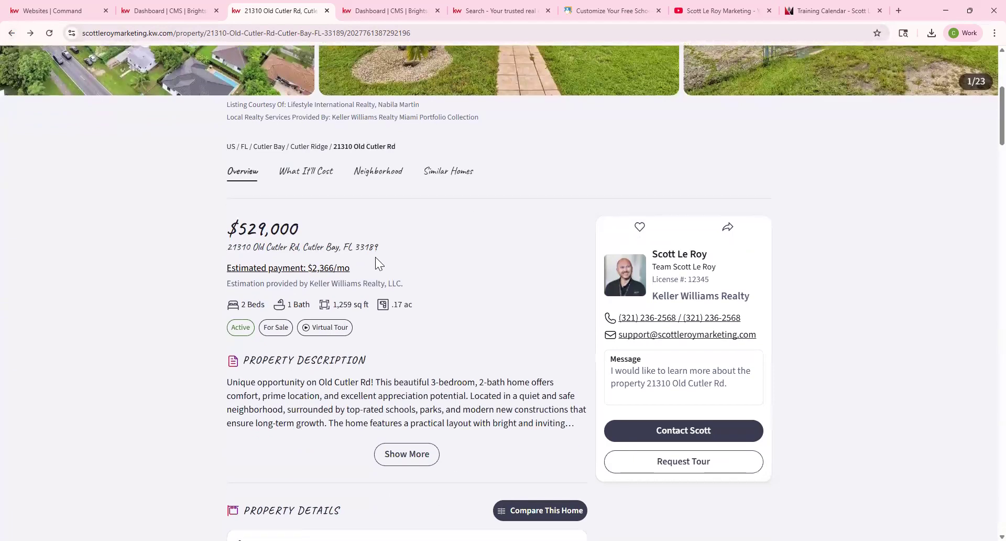
pyautogui.scroll(-20, 375, 257)
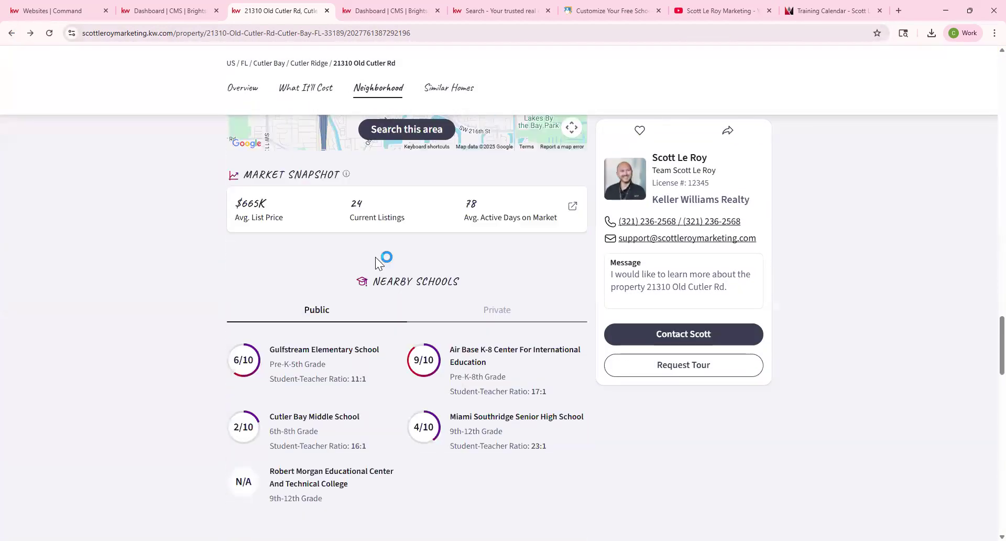
pyautogui.scroll(-8, 375, 257)
pyautogui.scroll(10, 378, 262)
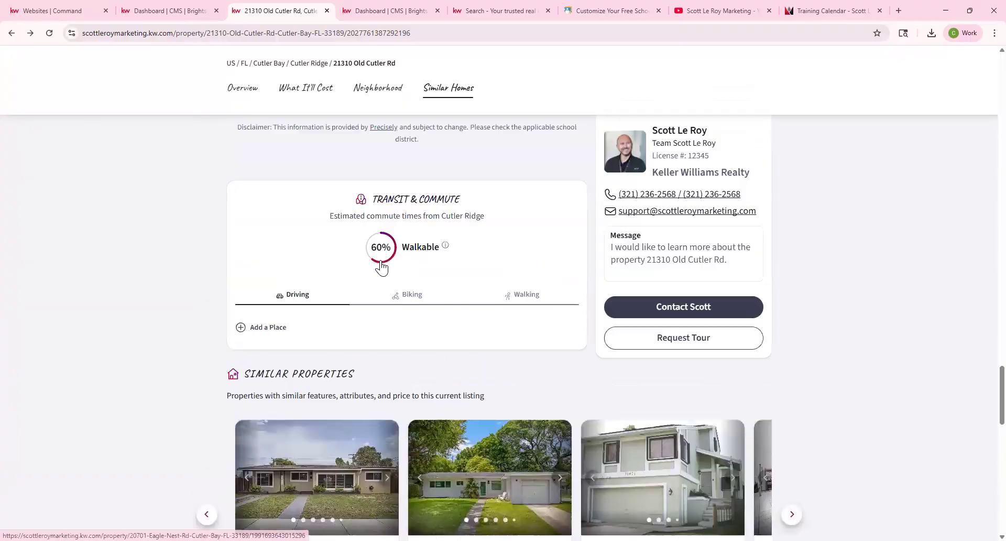
pyautogui.scroll(-6, 382, 269)
pyautogui.scroll(13, 384, 265)
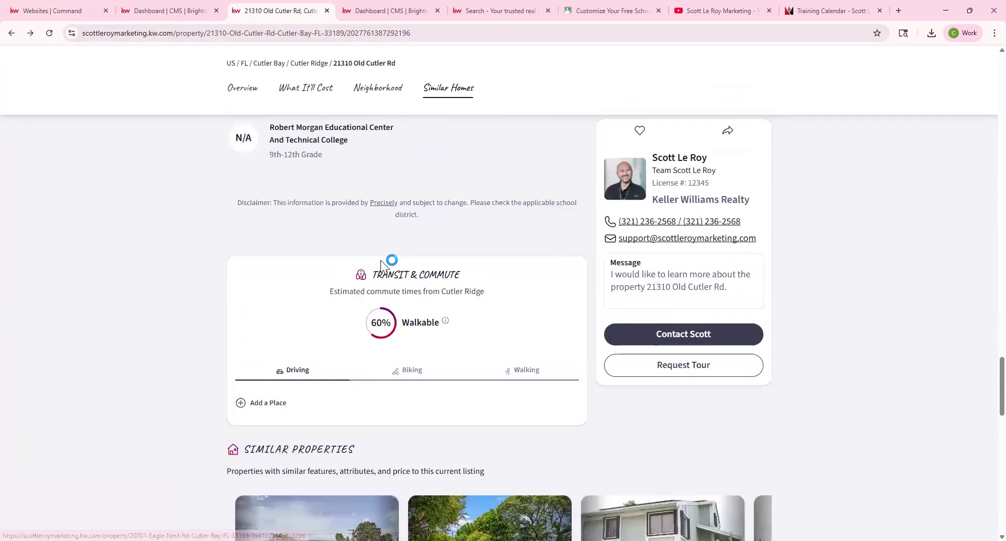
pyautogui.scroll(5, 385, 264)
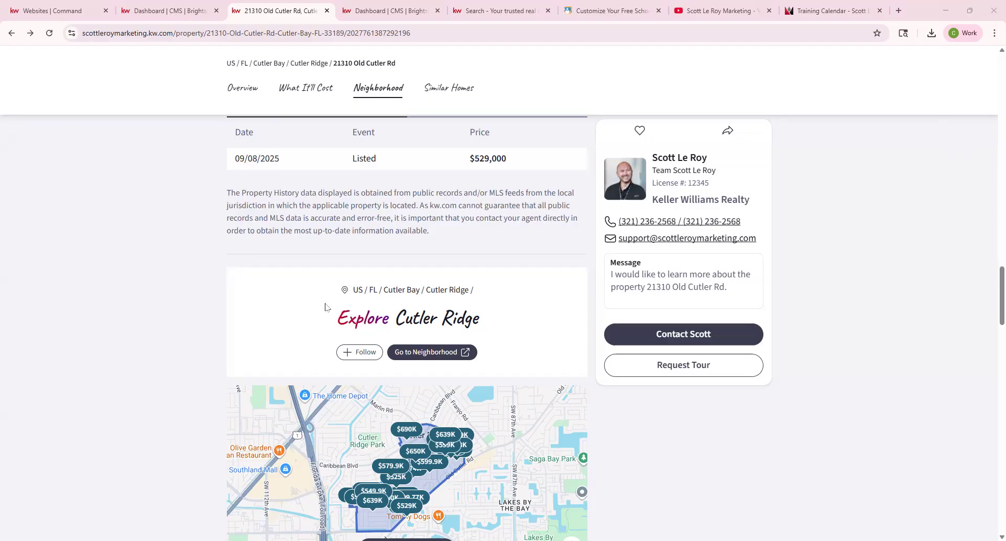
pyautogui.moveTo(340, 315); pyautogui.dragTo(491, 325)
pyautogui.scroll(10, 361, 273)
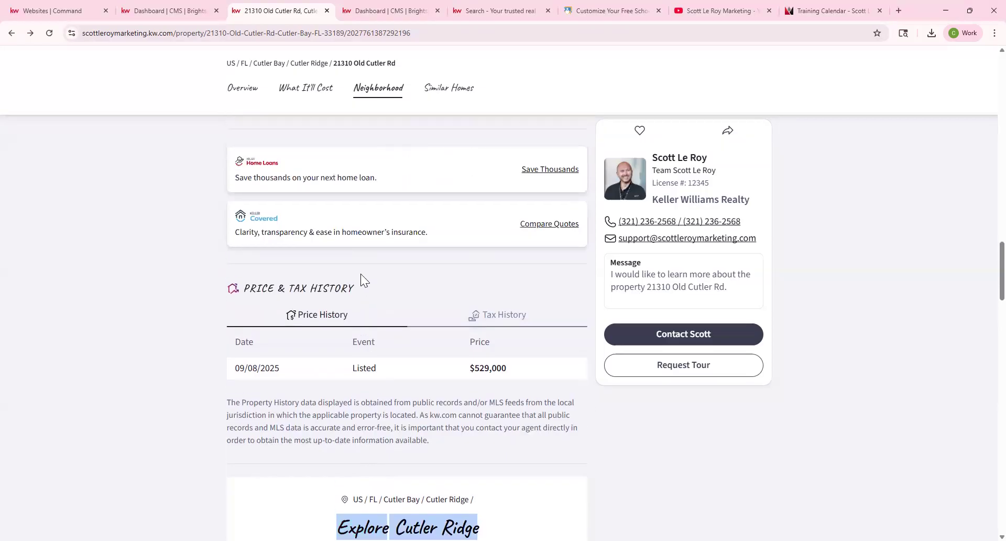
pyautogui.scroll(-10, 361, 274)
pyautogui.scroll(-3, 376, 316)
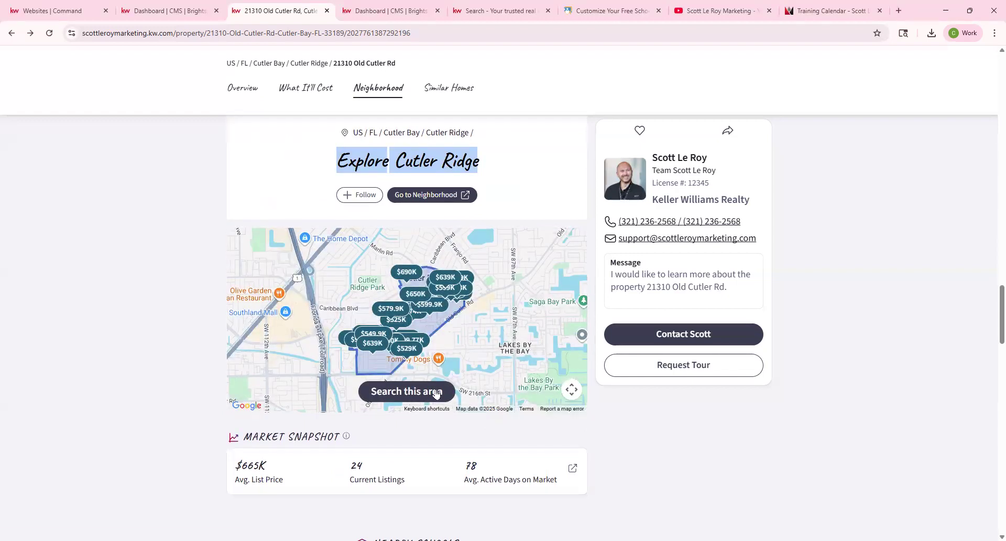
# Open the Cutler Ridge neighborhood page in a new tab and scroll through it.
pyautogui.click(419, 199)
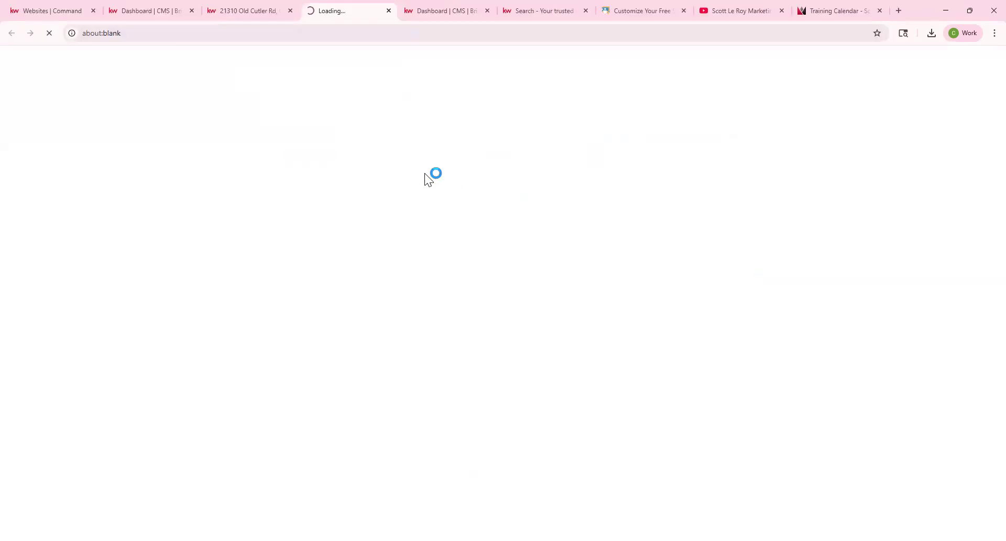
pyautogui.scroll(-3, 578, 207)
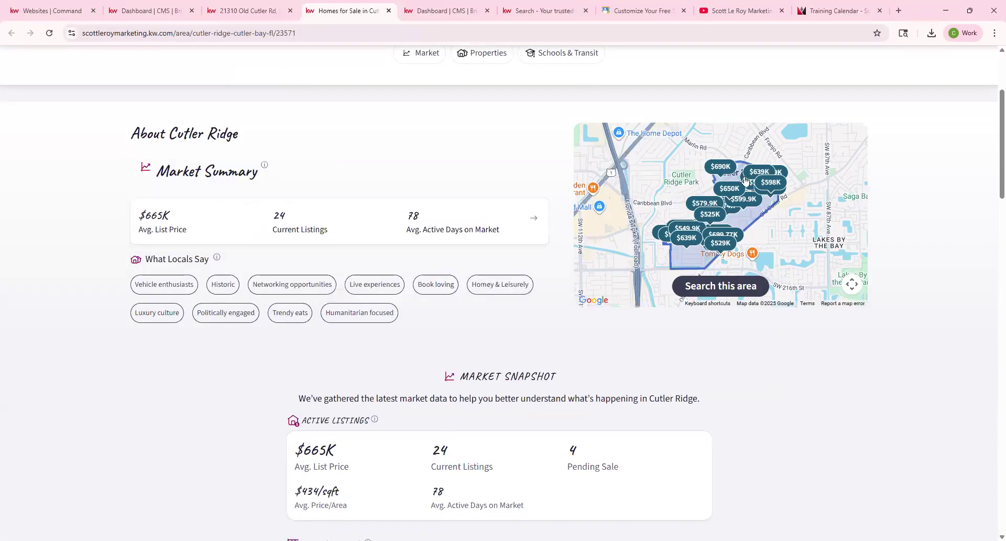
pyautogui.scroll(-5, 348, 392)
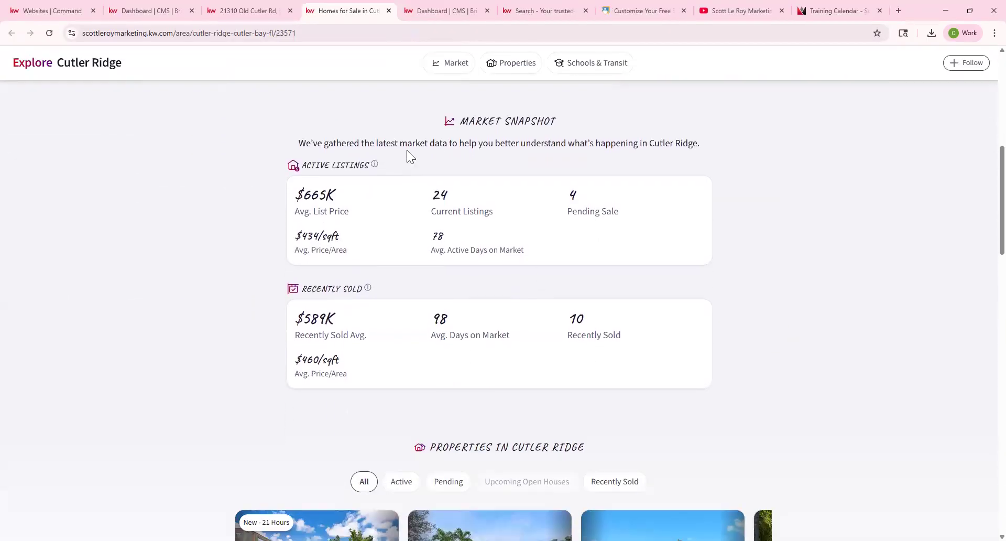
pyautogui.scroll(-4, 529, 310)
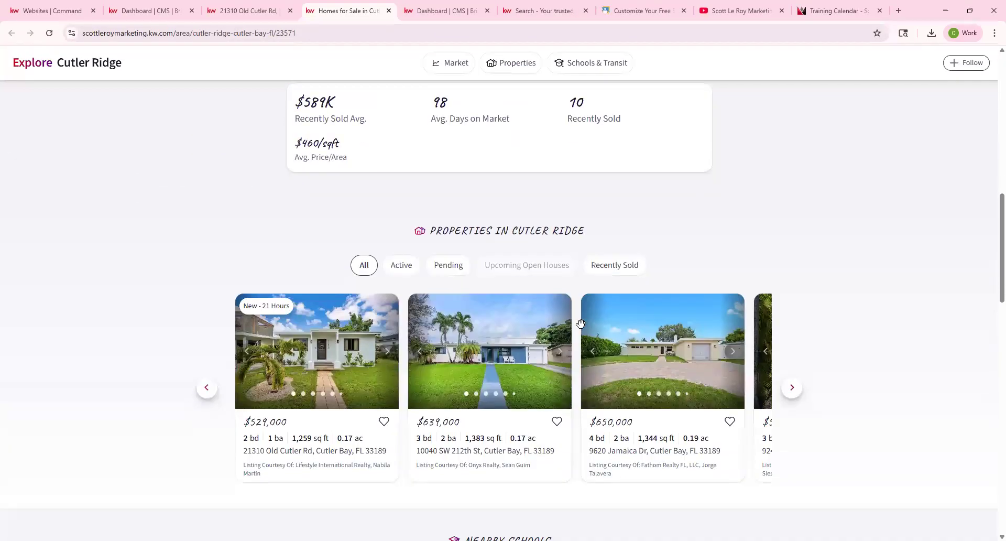
pyautogui.scroll(-7, 580, 323)
pyautogui.scroll(-3, 473, 328)
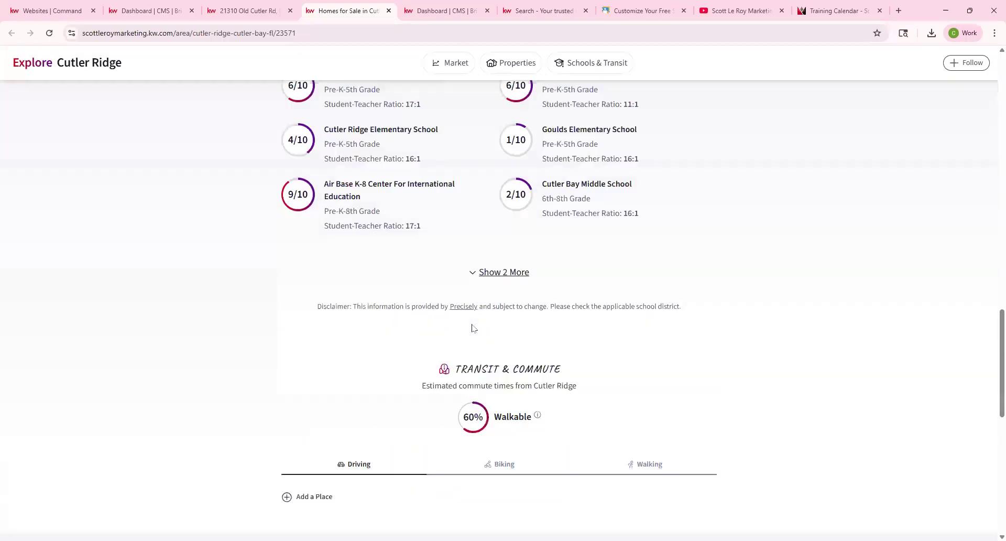
pyautogui.scroll(-9, 606, 185)
pyautogui.scroll(8, 427, 301)
pyautogui.scroll(20, 427, 300)
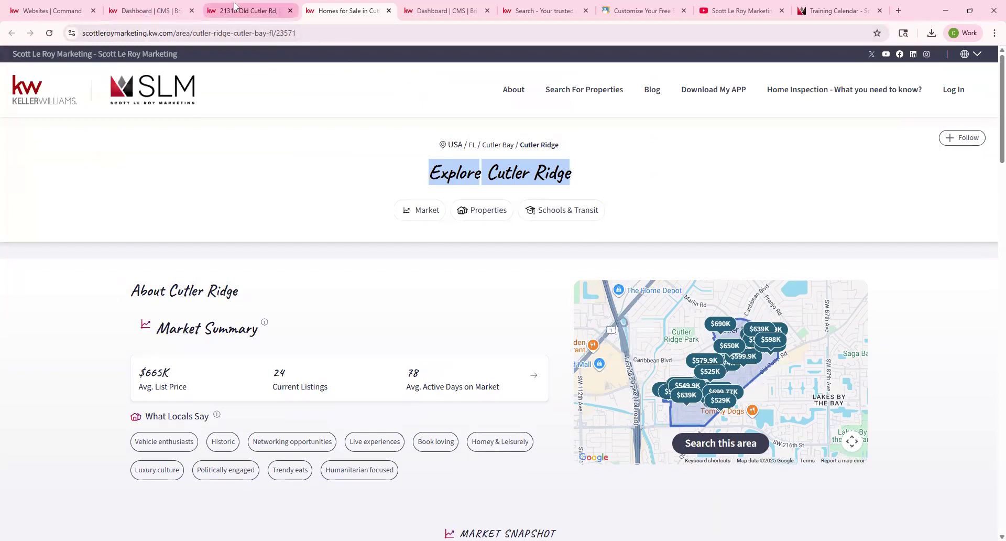
# Copy the neighborhood page's web address and return to the Dashboard | CMS tab.
pyautogui.rightClick(297, 33)
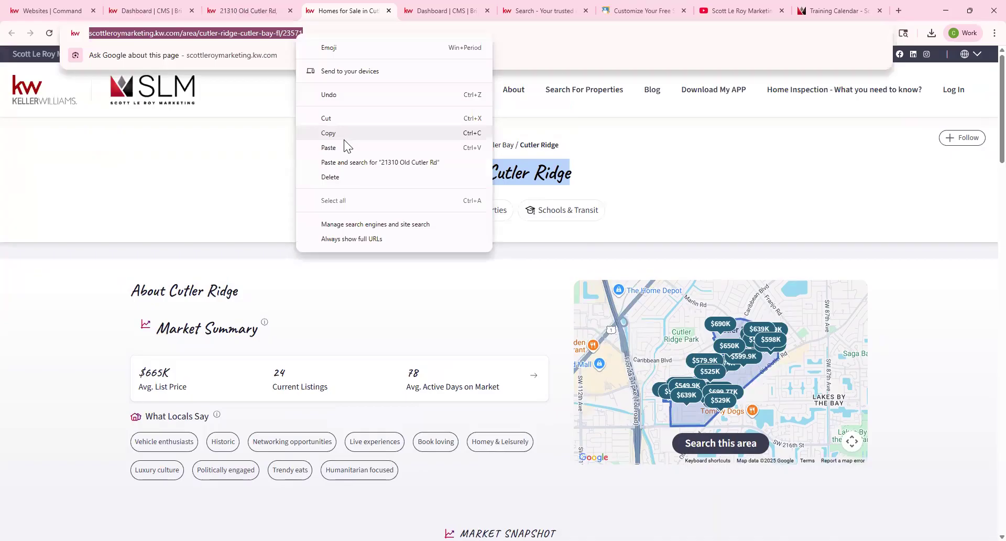
pyautogui.click(347, 135)
pyautogui.click(178, 12)
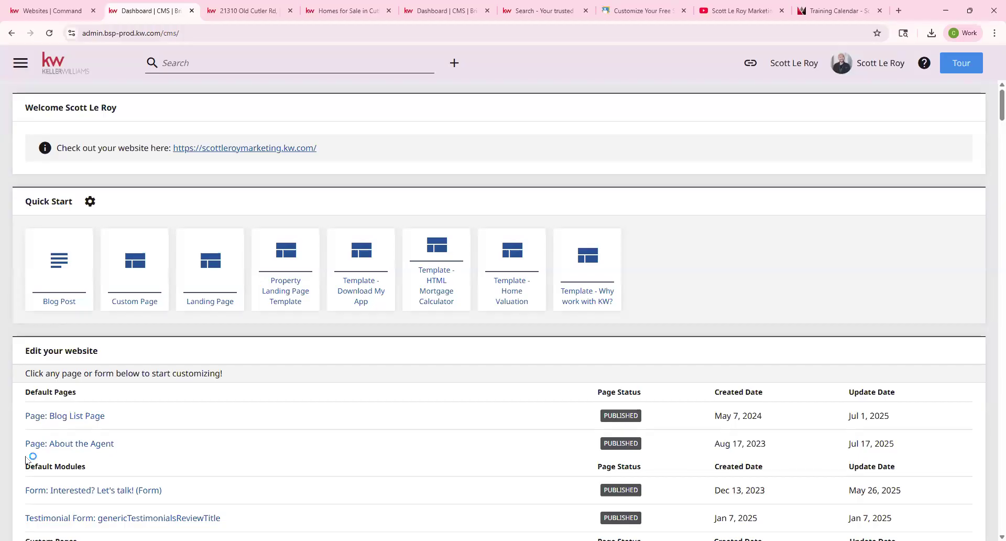
# Create a Custom Page, enter 'Explore Cutler Ridge' as its Page Title, and scroll to Page Contents.
pyautogui.click(135, 268)
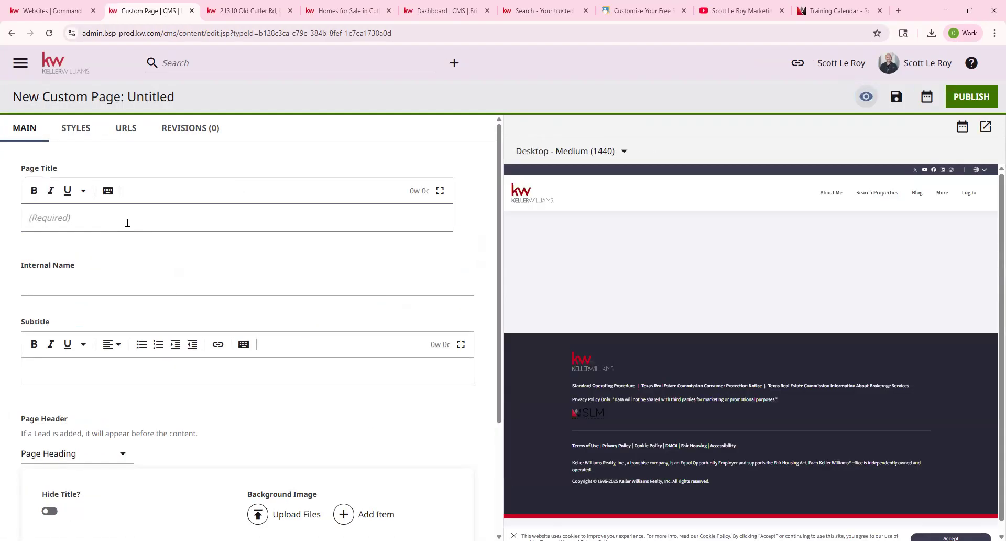
pyautogui.click(245, 4)
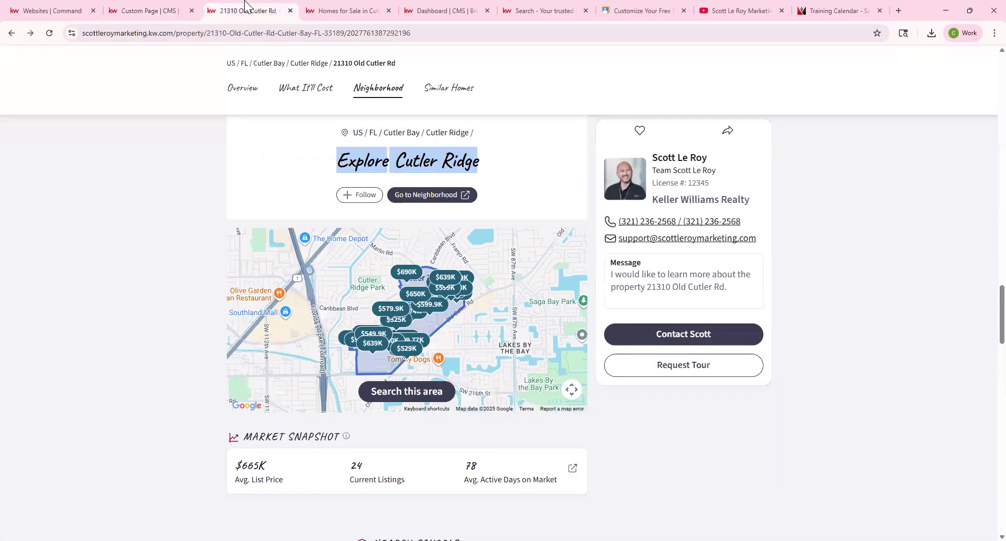
pyautogui.click(155, 10)
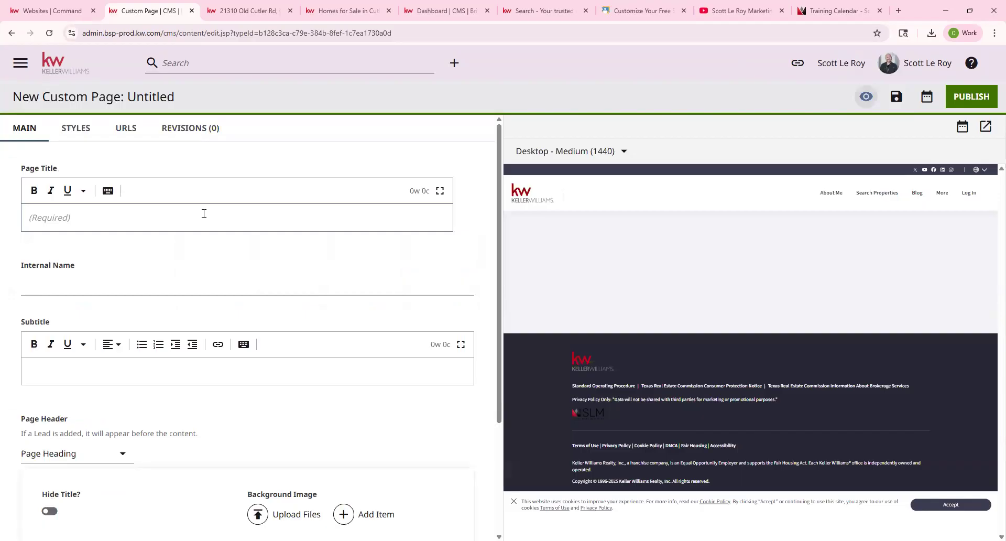
pyautogui.click(204, 213)
pyautogui.write('Explore Cutler Ridge')
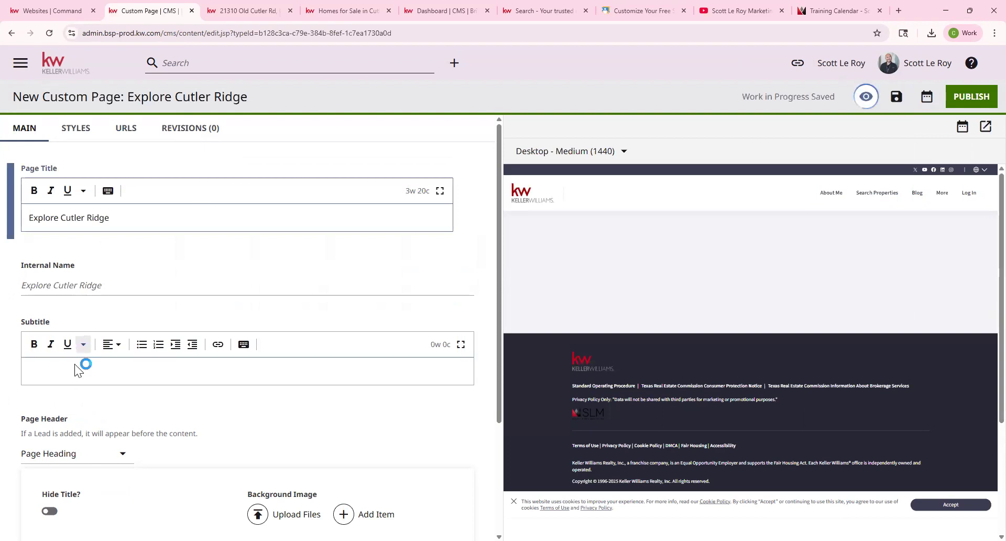
pyautogui.click(75, 364)
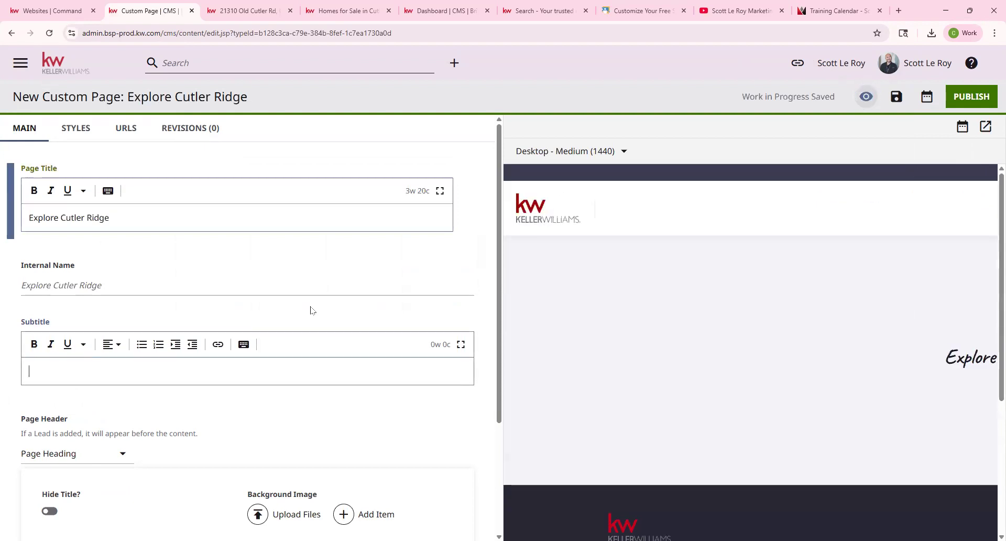
pyautogui.scroll(-2, 301, 312)
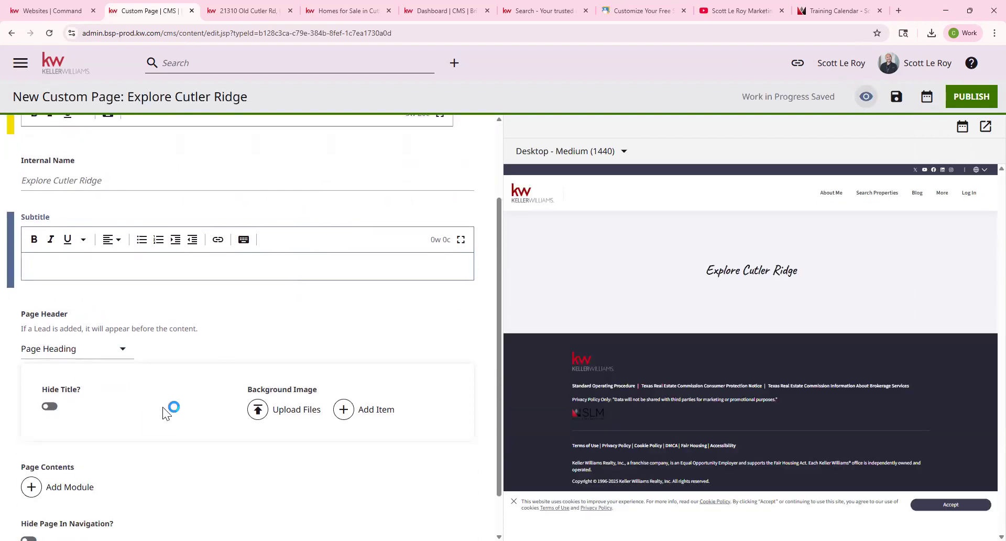
pyautogui.scroll(-1, 278, 473)
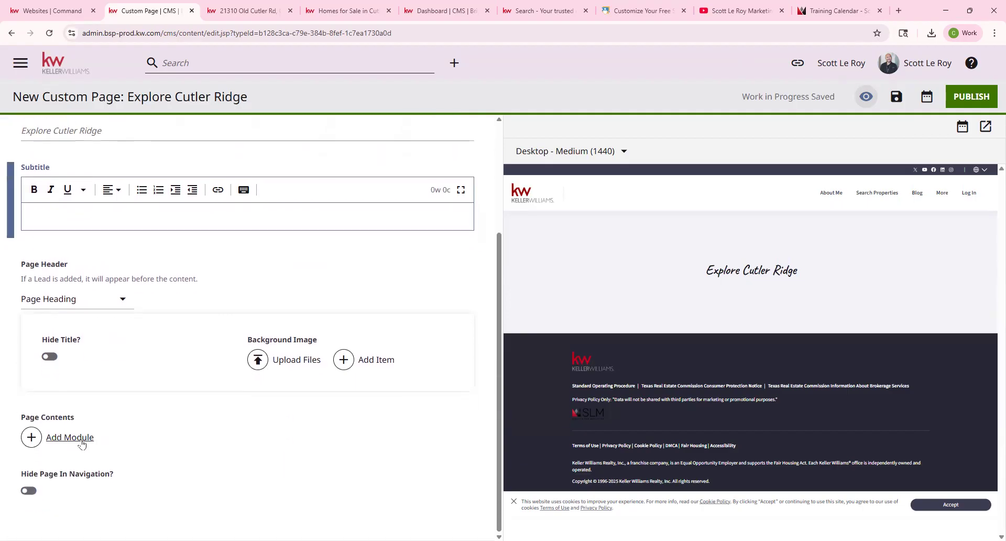
# Add an Iframe Embed module from the Additional Modules list to the page.
pyautogui.click(62, 441)
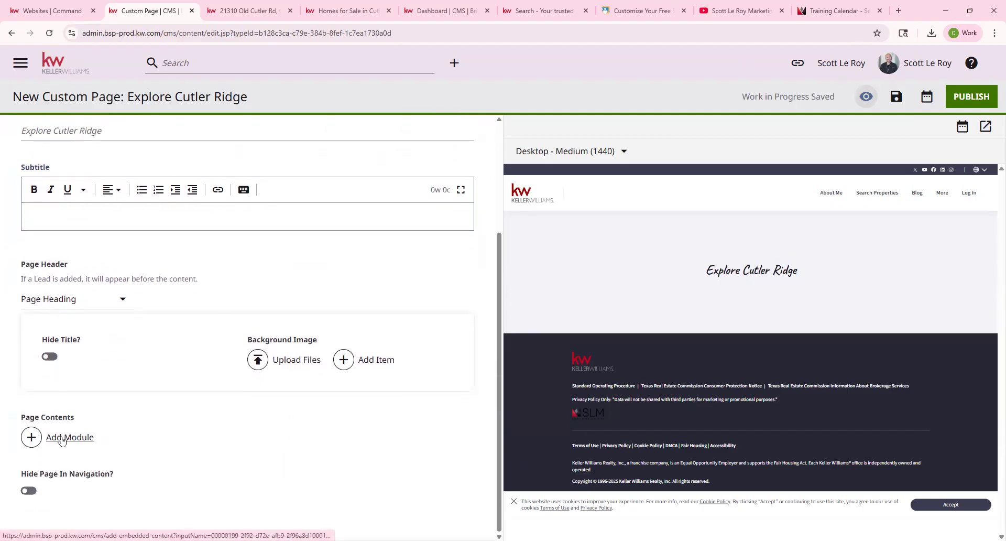
pyautogui.scroll(-10, 624, 337)
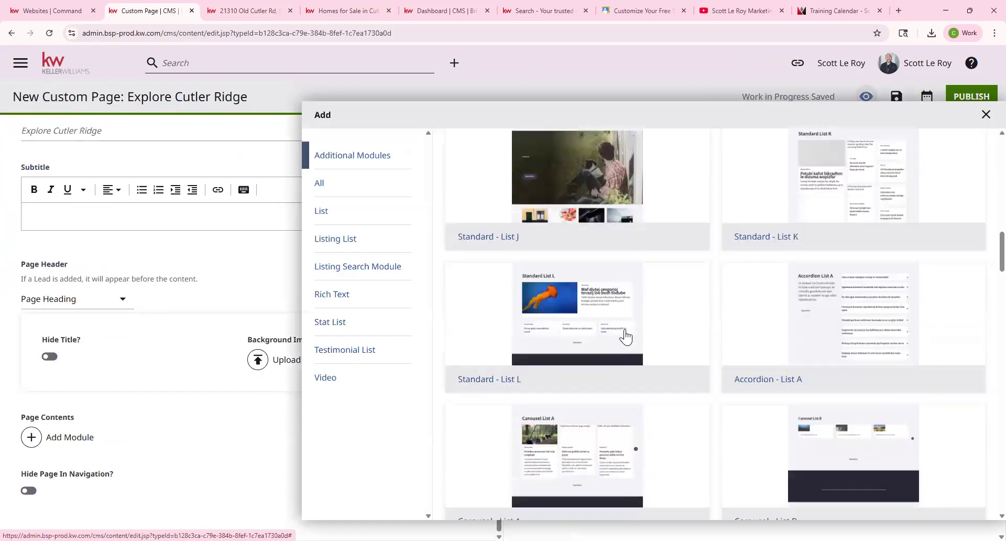
pyautogui.scroll(-20, 625, 337)
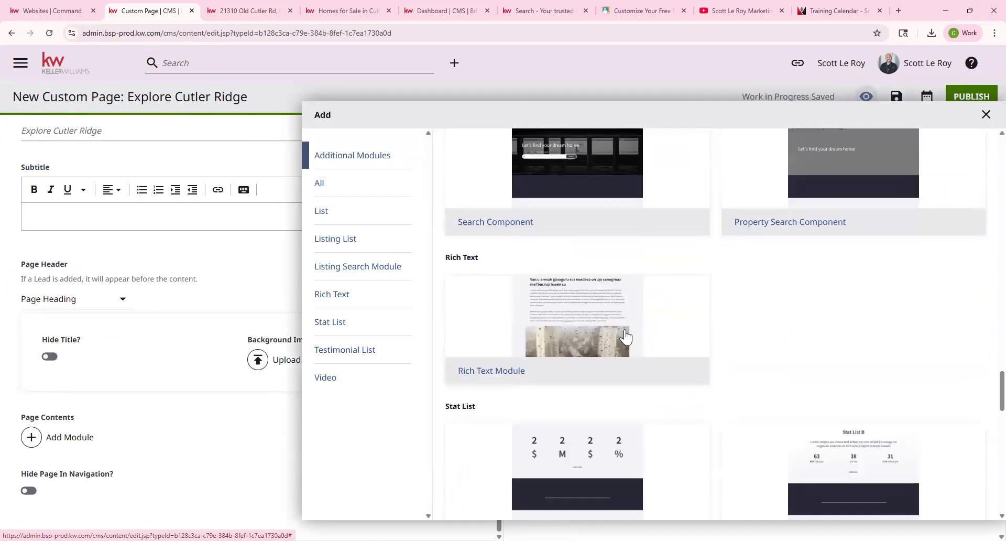
pyautogui.scroll(-10, 625, 337)
pyautogui.scroll(2, 626, 337)
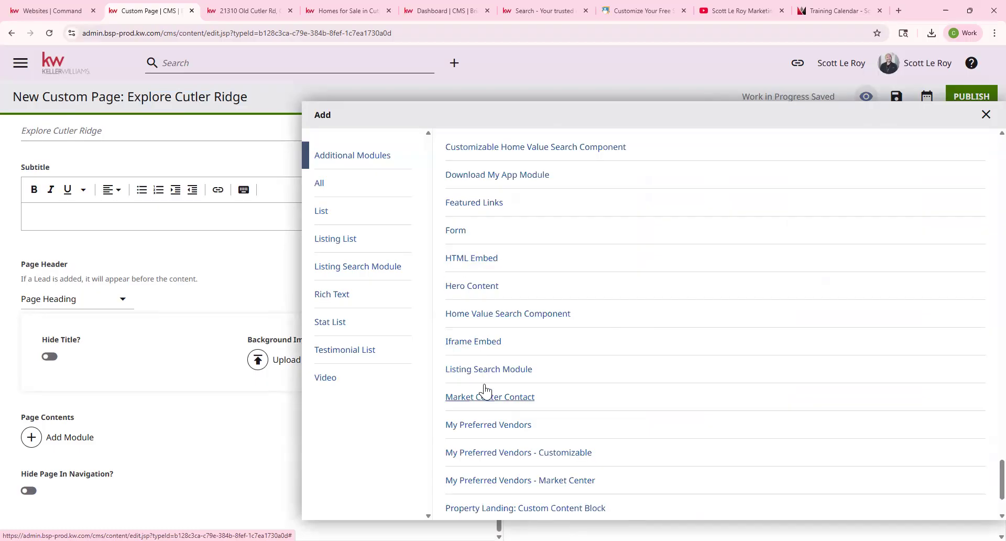
pyautogui.click(469, 346)
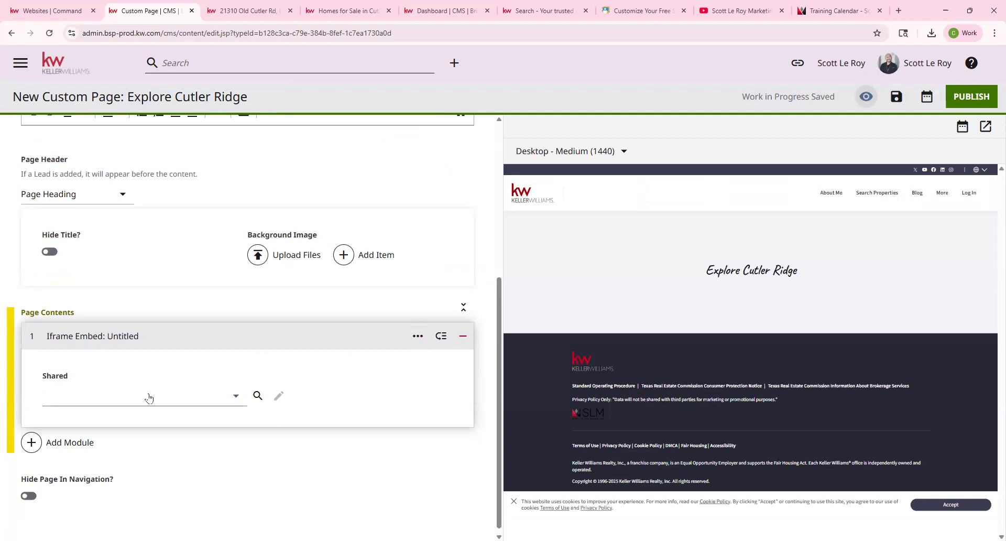
# Create a new iframe embed module named 'cutler ridge neighborhood'.
pyautogui.click(234, 397)
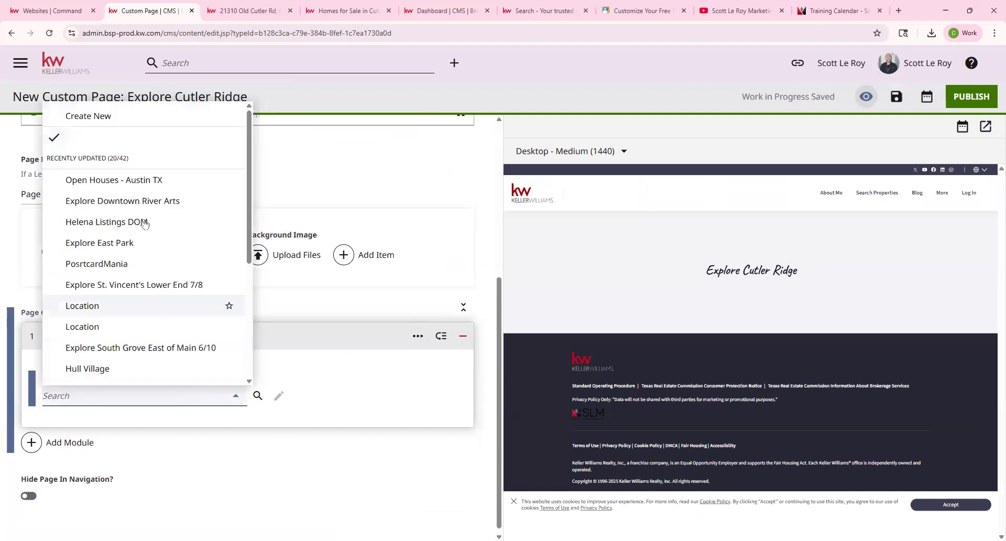
pyautogui.click(118, 115)
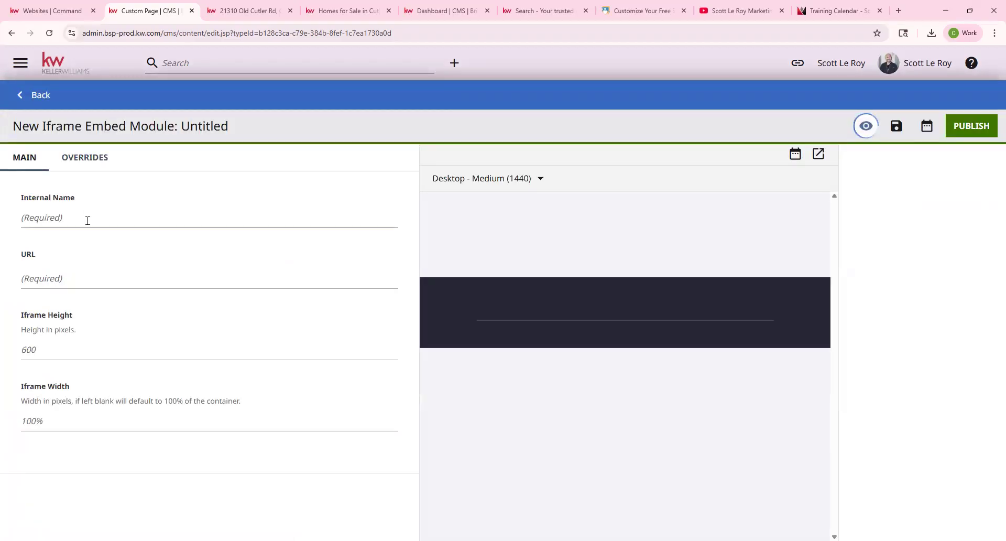
pyautogui.click(88, 221)
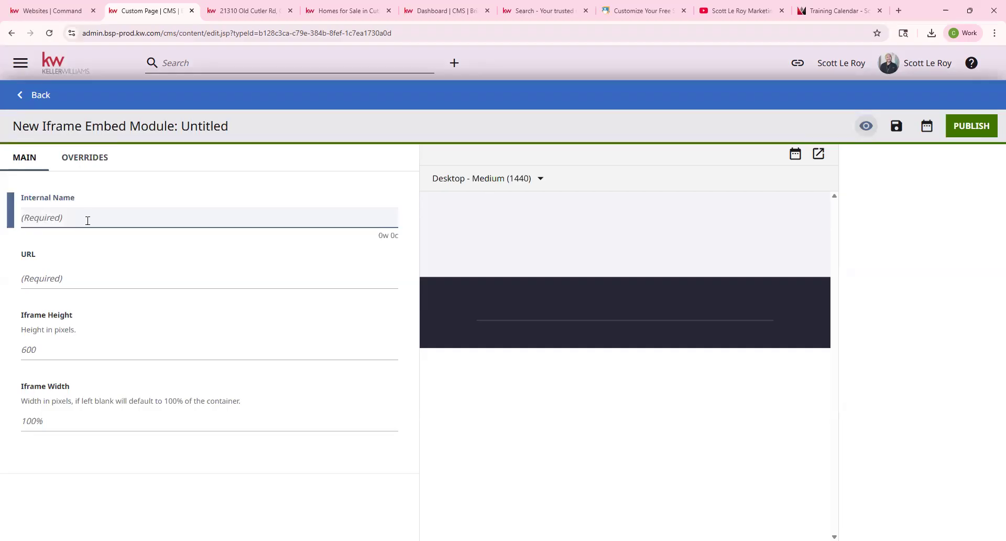
pyautogui.hotkey('ctrl', 'v')
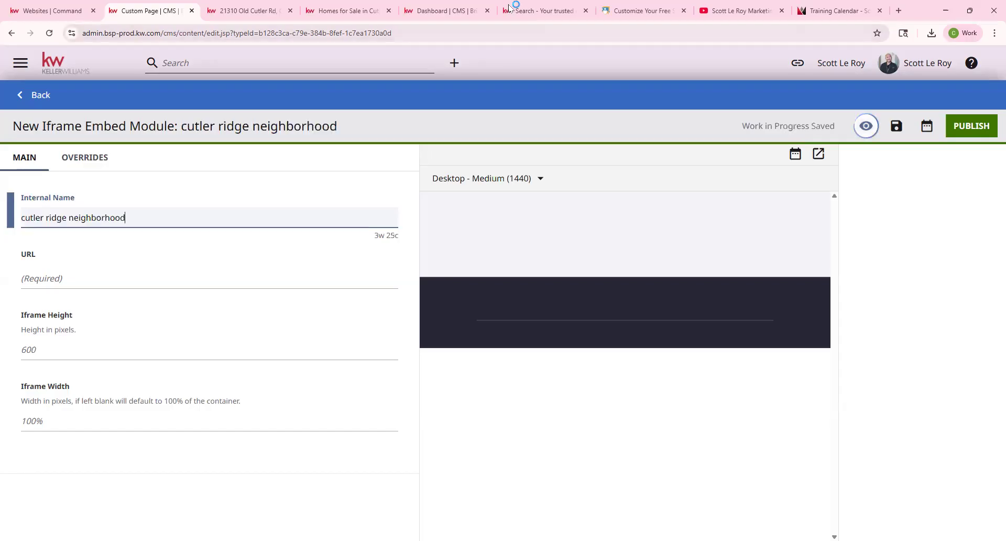
# Paste the Cutler Ridge area page address as the module's URL and publish it.
pyautogui.rightClick(61, 283)
pyautogui.click(92, 403)
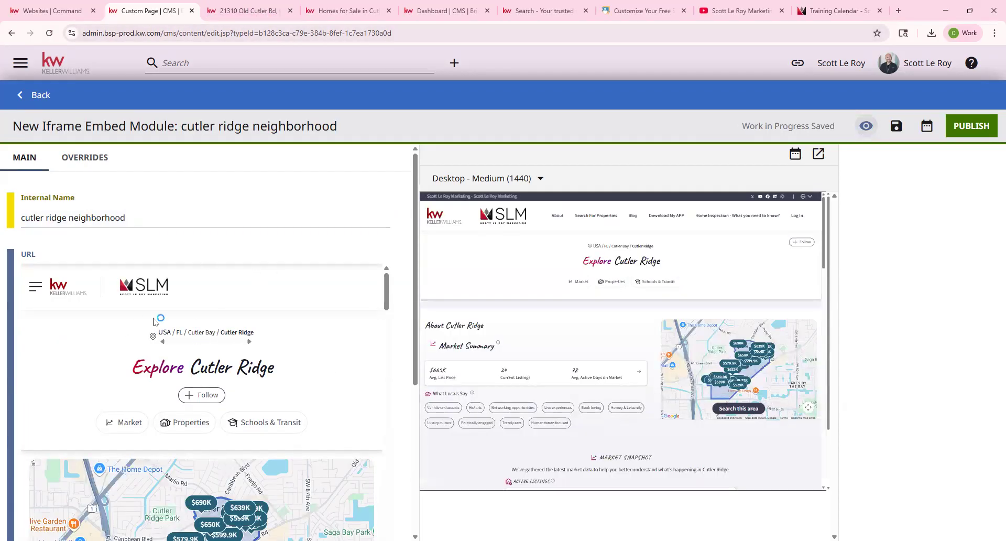
pyautogui.scroll(-1, 154, 322)
pyautogui.scroll(-1, 155, 322)
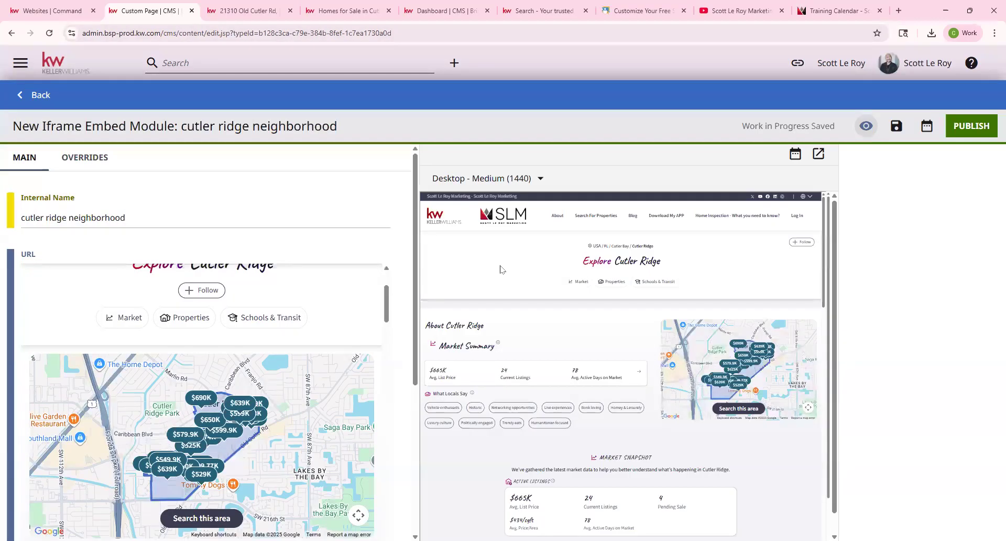
pyautogui.scroll(-1, 588, 290)
pyautogui.scroll(1, 589, 291)
pyautogui.scroll(-6, 44, 401)
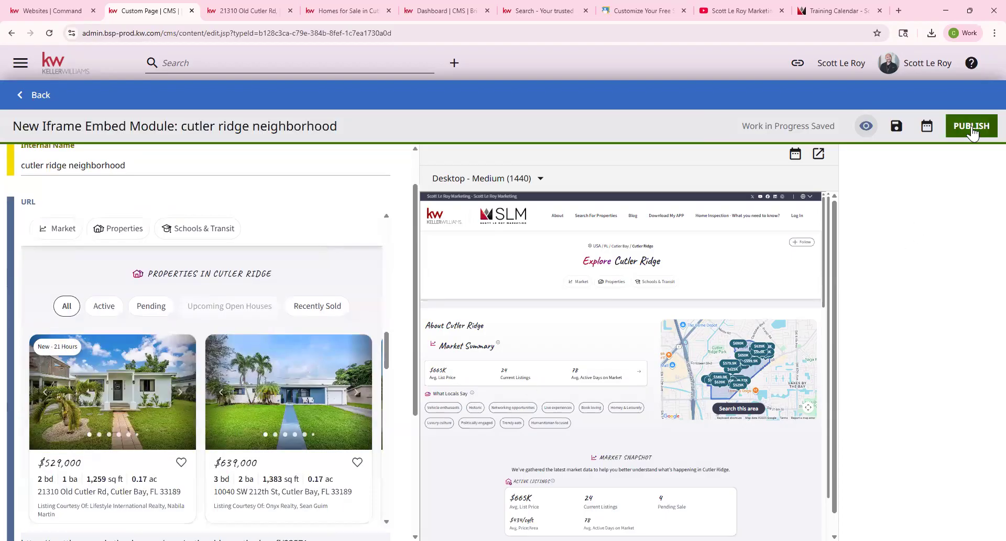
pyautogui.click(971, 127)
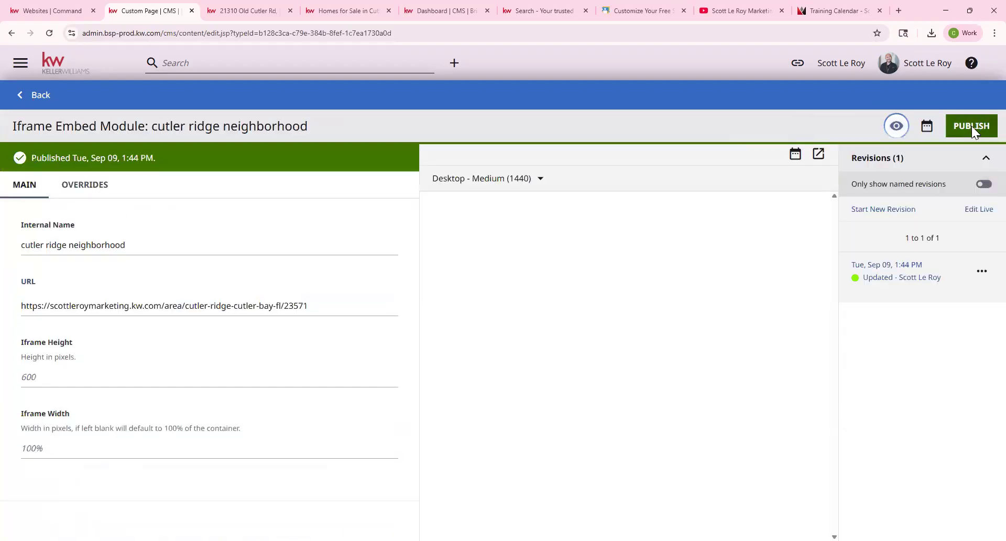
# Back in the page editor, set the Iframe Embed's shared embed to 'cutler ridge neighborhood'.
pyautogui.click(39, 96)
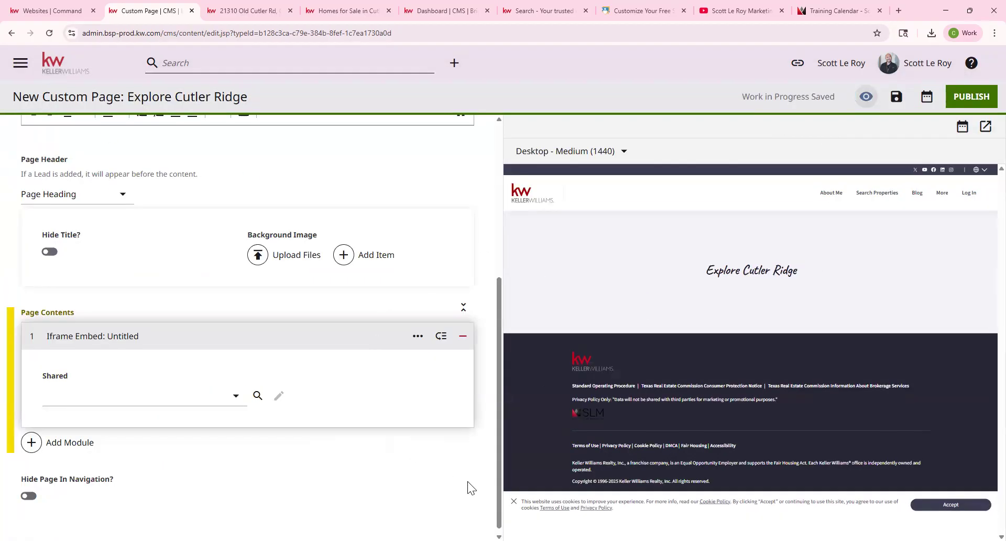
pyautogui.click(184, 396)
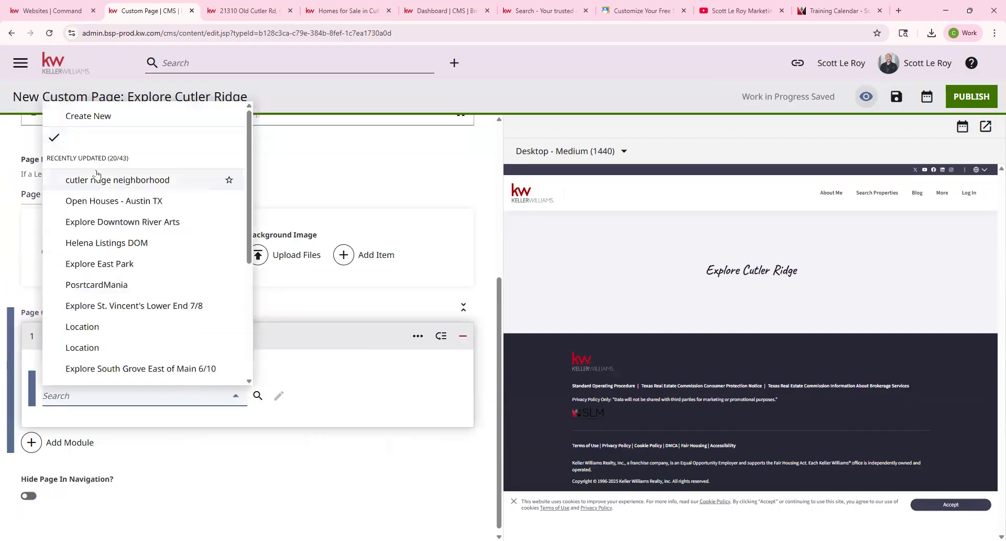
pyautogui.click(101, 181)
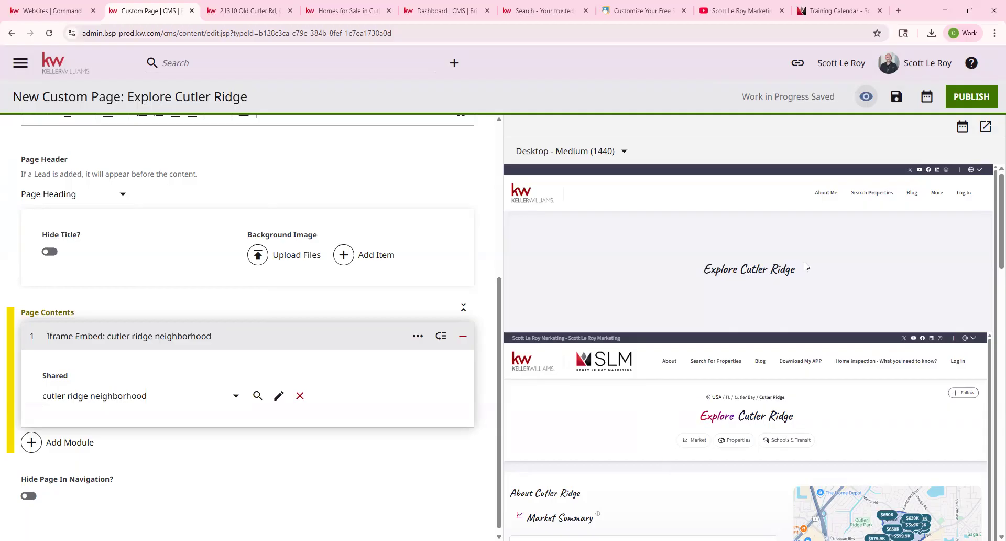
# Switch the Page Header from Page Heading to None and review the embedded market snapshot.
pyautogui.scroll(2, 24, 305)
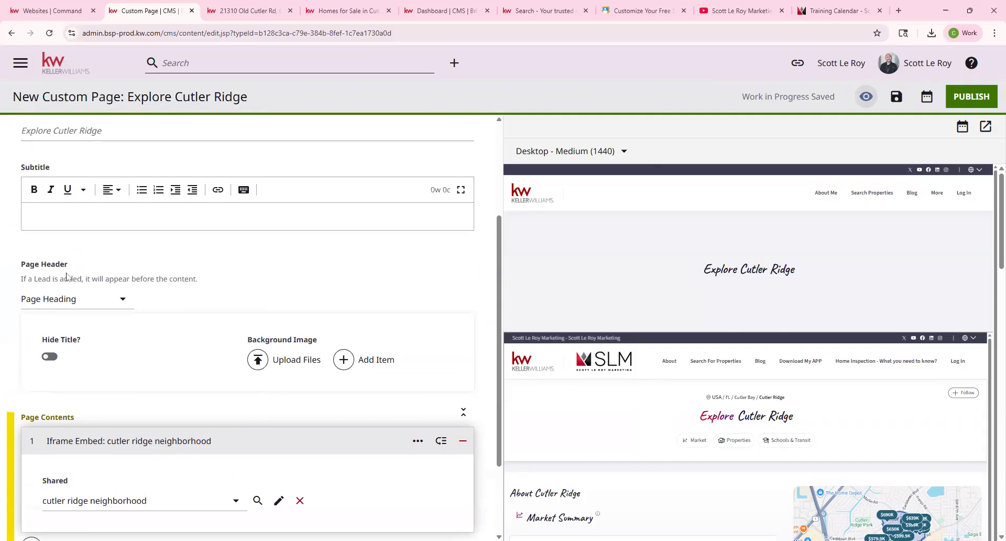
pyautogui.click(75, 314)
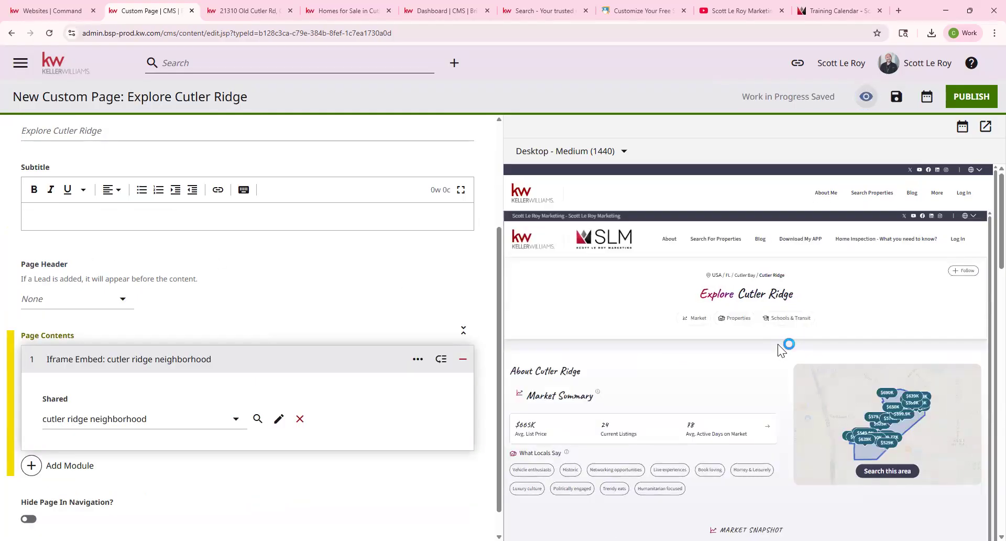
pyautogui.scroll(-2, 868, 323)
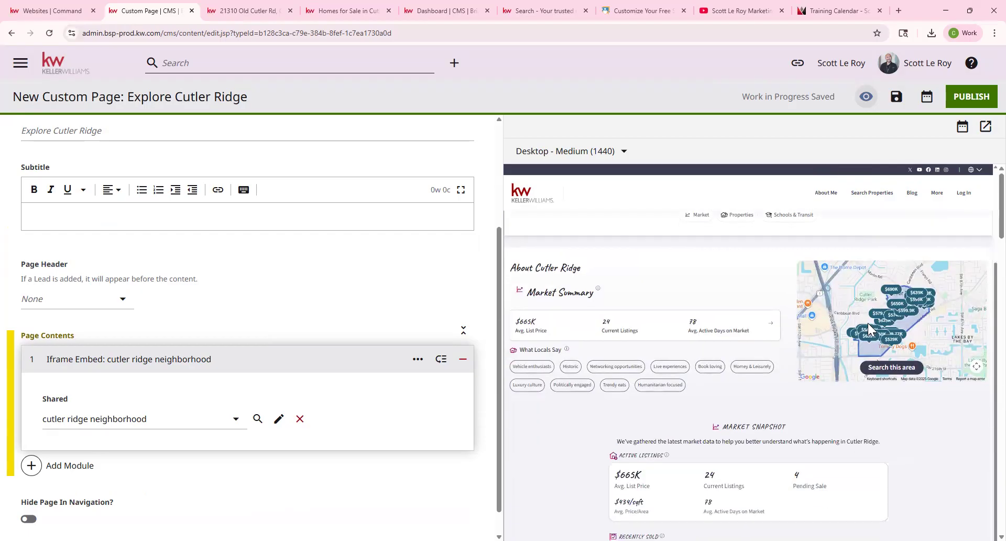
pyautogui.scroll(-2, 868, 323)
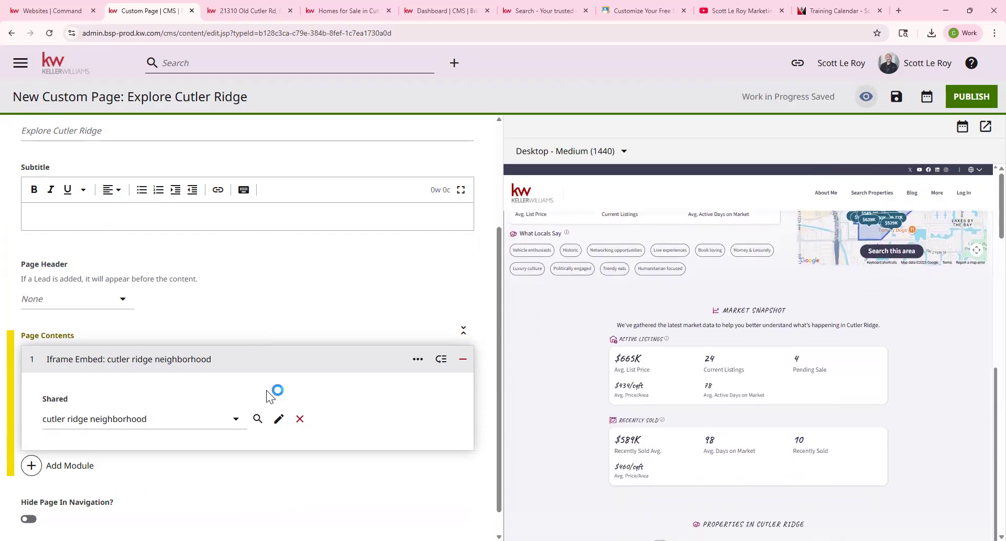
pyautogui.scroll(4, 831, 388)
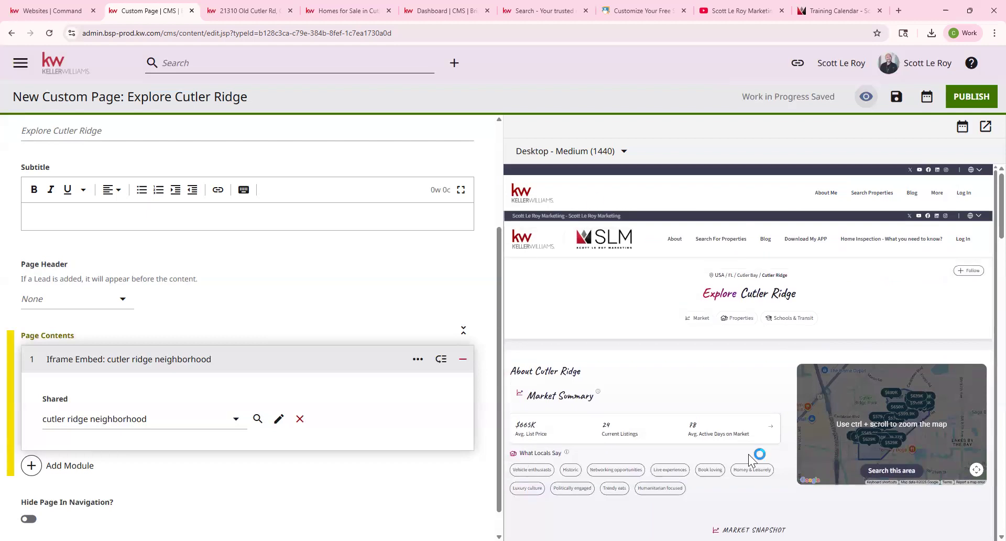
pyautogui.scroll(-2, 682, 457)
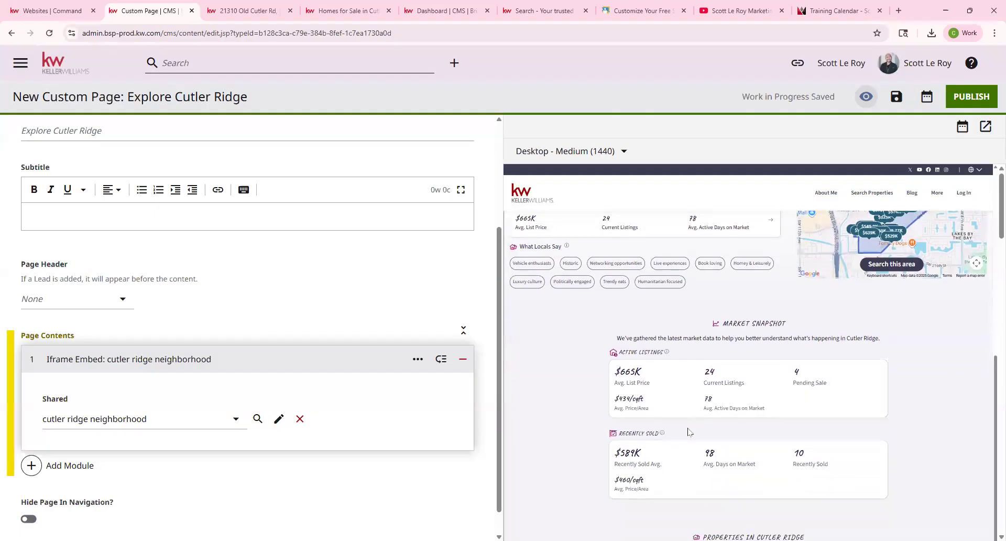
pyautogui.scroll(-1, 691, 432)
pyautogui.scroll(-1, 136, 461)
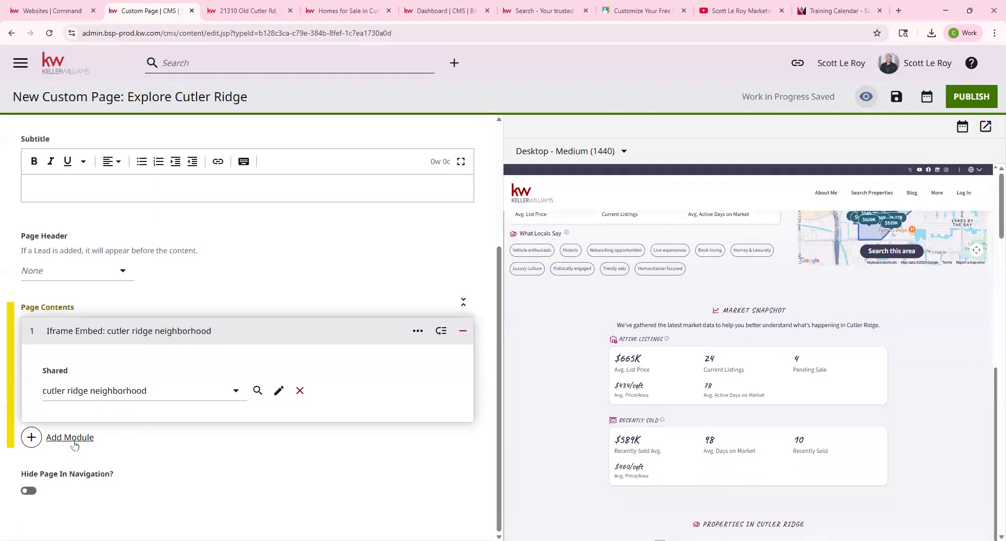
# Add a Form module using the shared defaultAgentContactTitle form and refresh the preview.
pyautogui.click(71, 444)
pyautogui.scroll(-20, 602, 347)
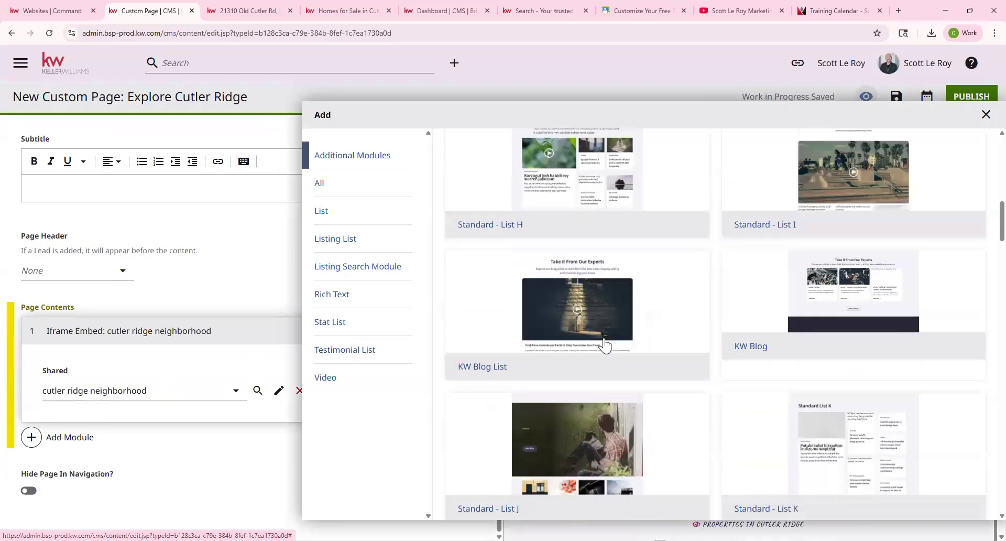
pyautogui.scroll(-20, 605, 345)
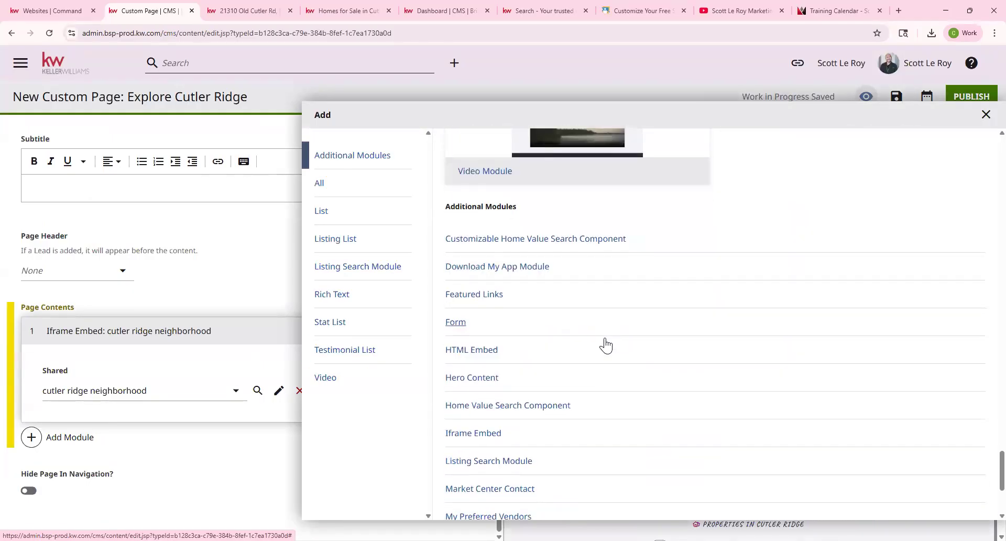
pyautogui.click(452, 325)
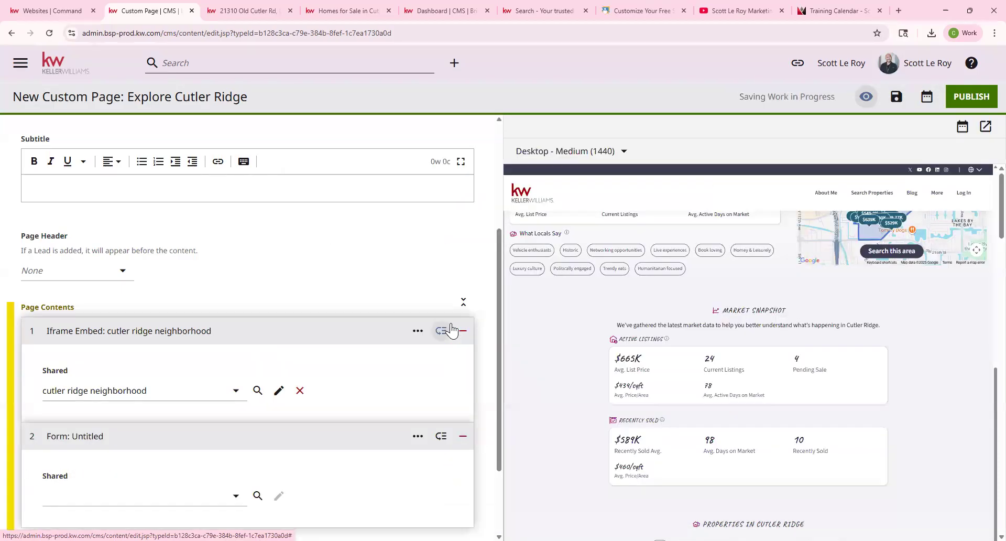
pyautogui.click(140, 502)
pyautogui.click(154, 471)
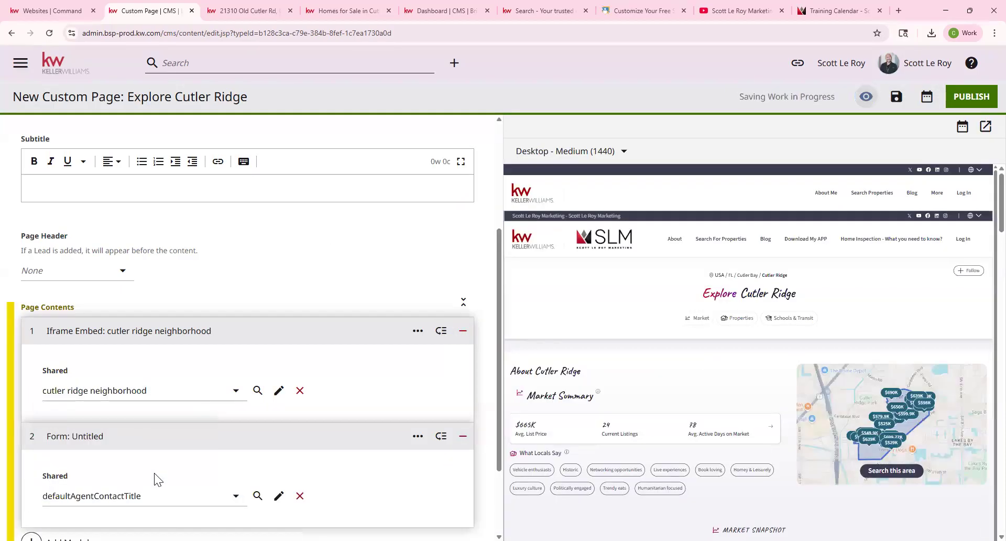
pyautogui.click(865, 96)
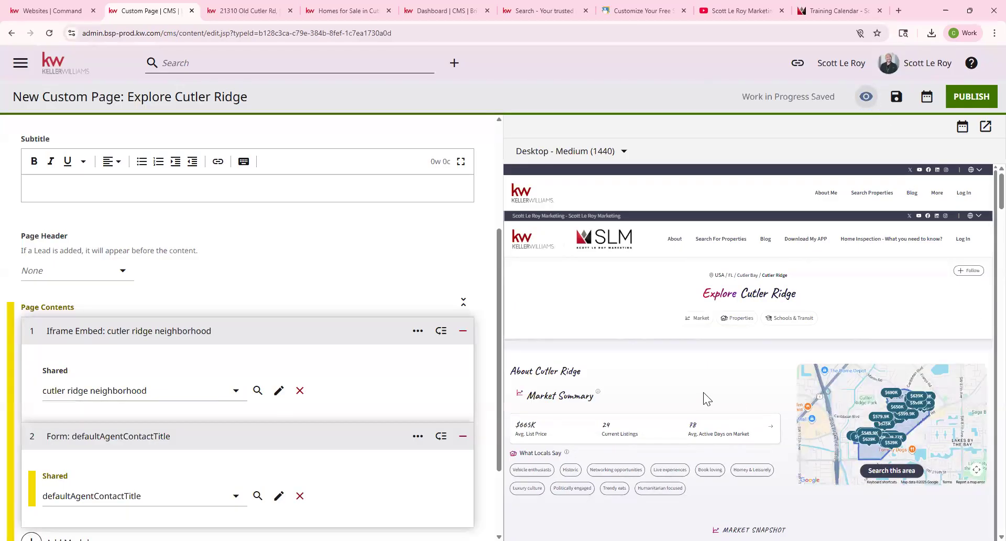
# Mark the contact Form module for removal, leaving only the Cutler Ridge embed.
pyautogui.scroll(-3, 703, 392)
pyautogui.scroll(-15, 704, 392)
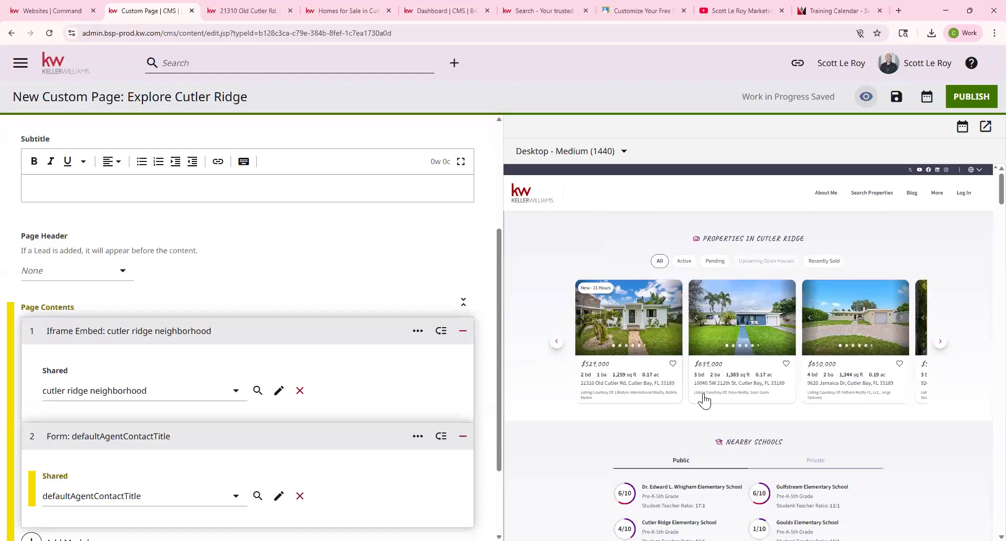
pyautogui.scroll(-10, 835, 382)
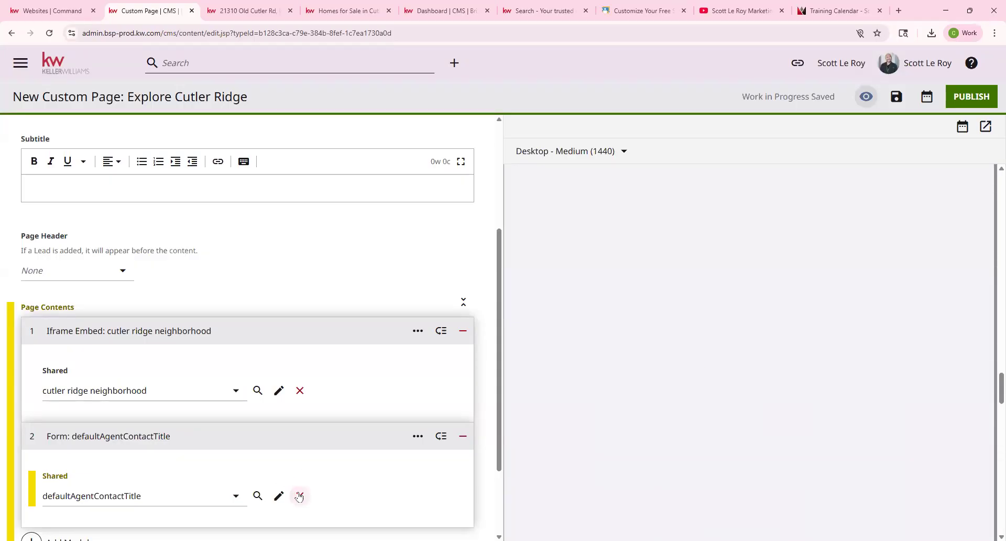
pyautogui.click(463, 436)
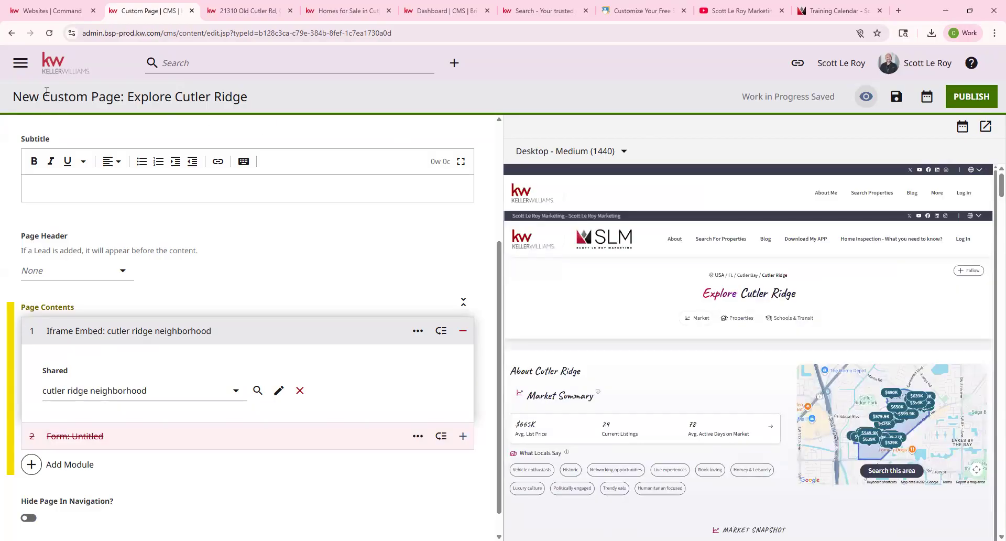
# Exit the page editor via the Keller Williams logo, confirming Leave in the 'Leave site?' prompt.
pyautogui.moveTo(42, 96); pyautogui.dragTo(120, 97)
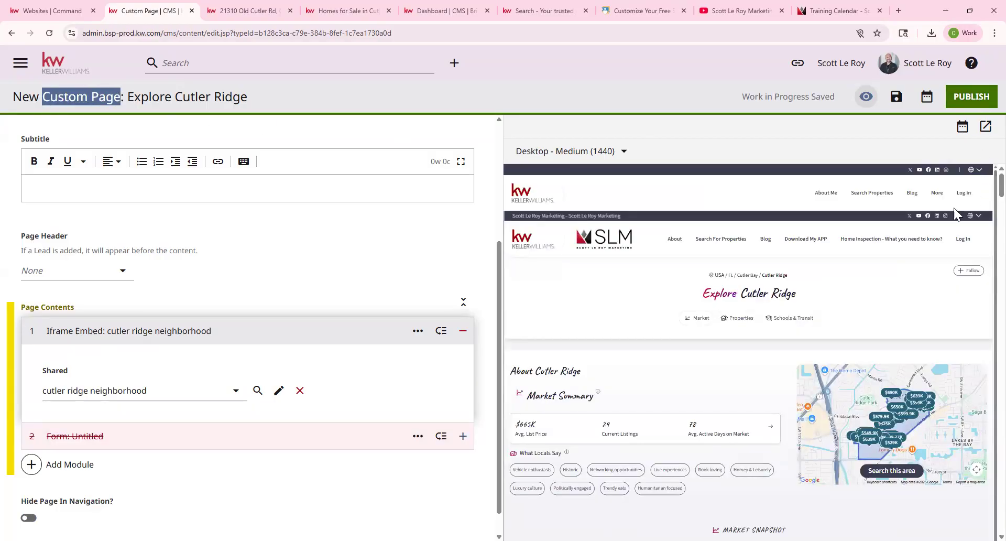
pyautogui.moveTo(941, 197)
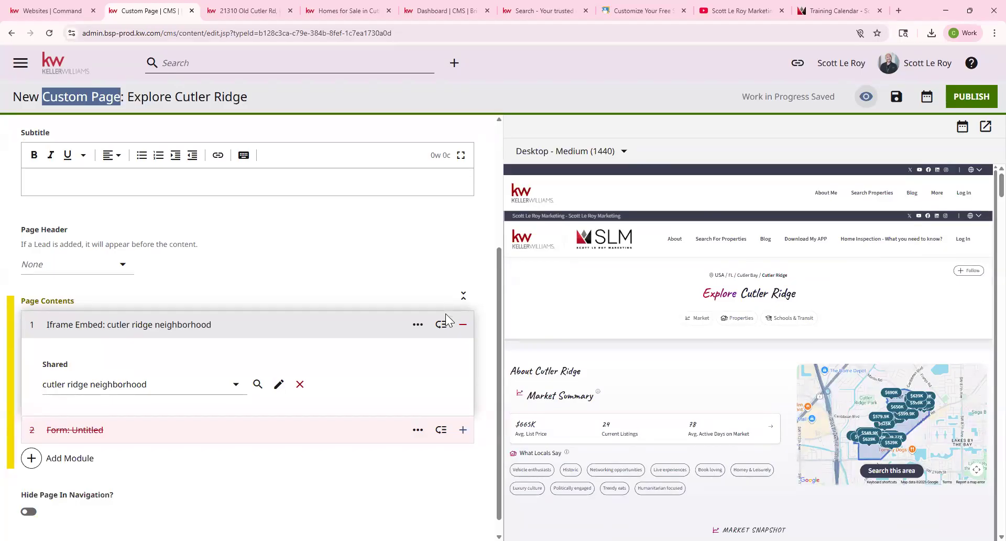
pyautogui.scroll(-1, 449, 318)
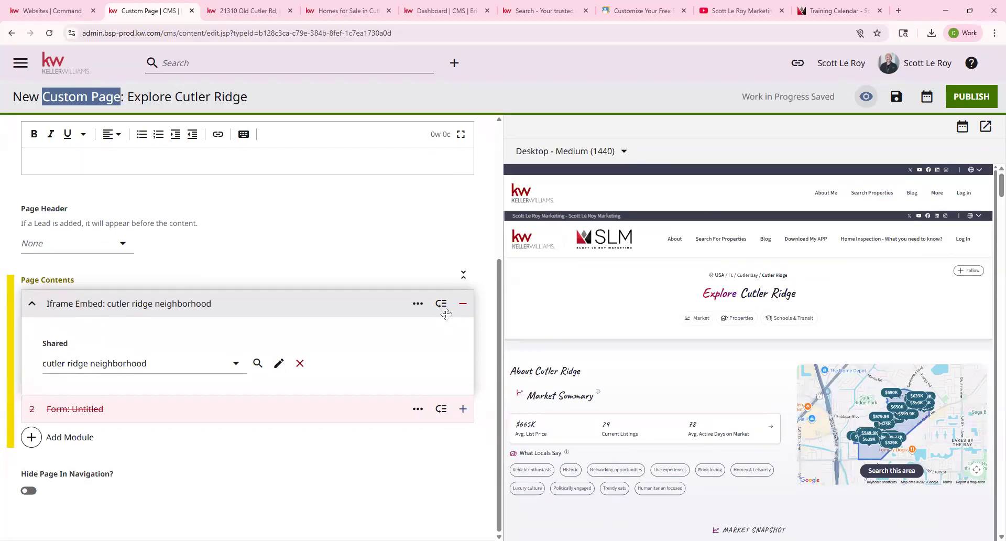
pyautogui.click(66, 72)
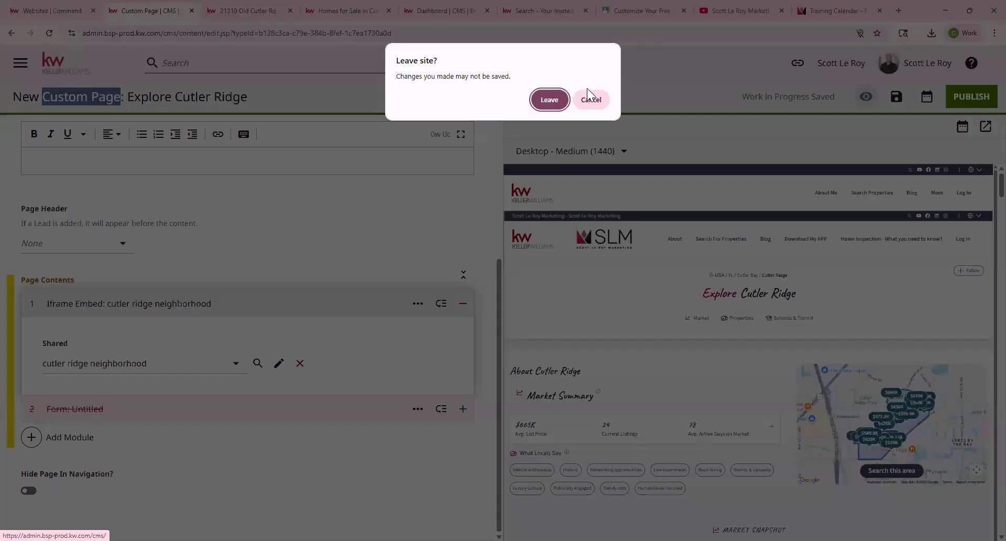
pyautogui.click(551, 100)
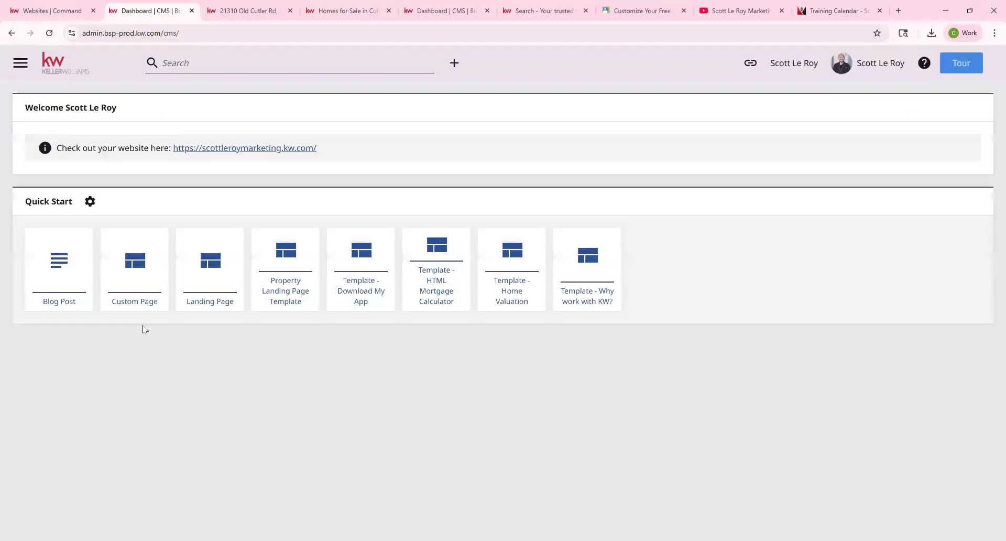